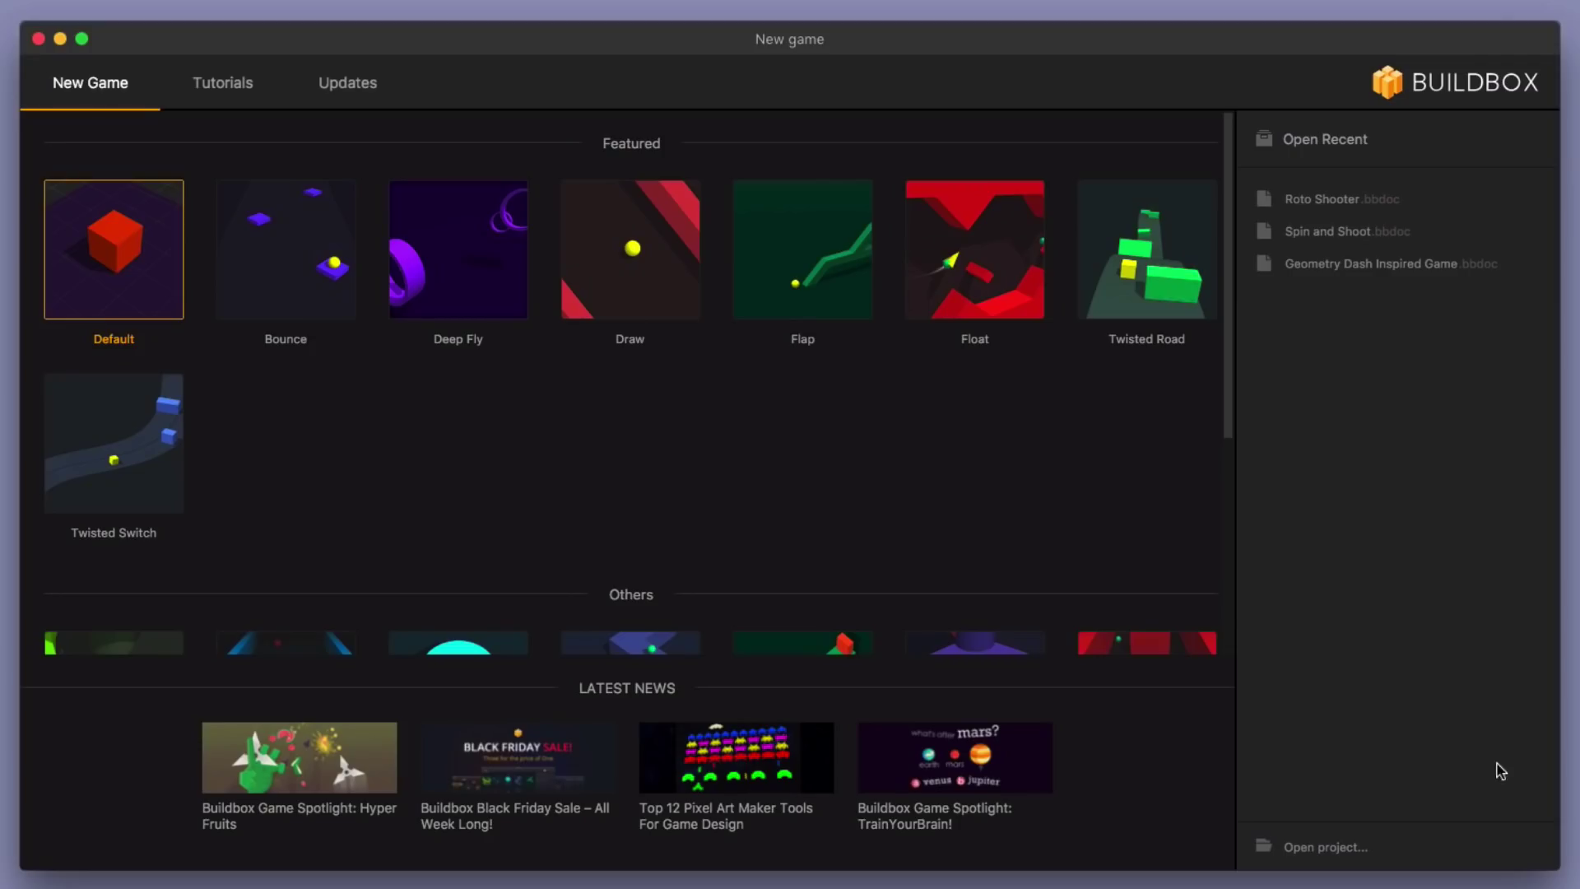
Create a new project from the Default template, reposition the Start and 3D World nodes, and open the 3D World
{"action": "double_click", "coordinate": [142, 286]}
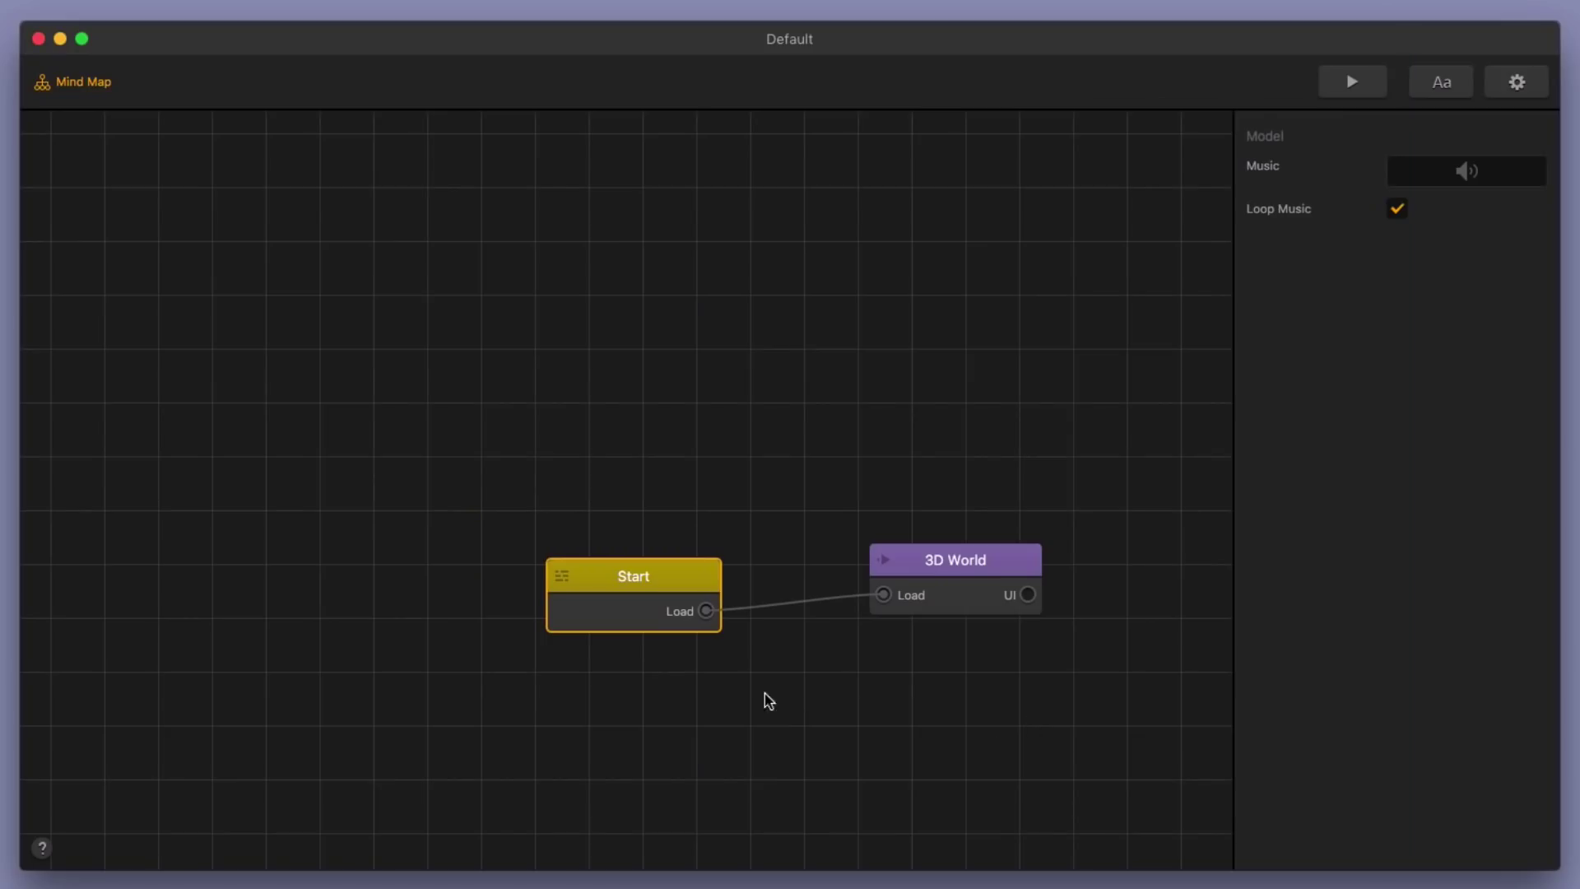
{"action": "left_click_drag", "start_coordinate": [670, 586], "coordinate": [359, 554]}
{"action": "left_click_drag", "start_coordinate": [916, 556], "coordinate": [556, 545]}
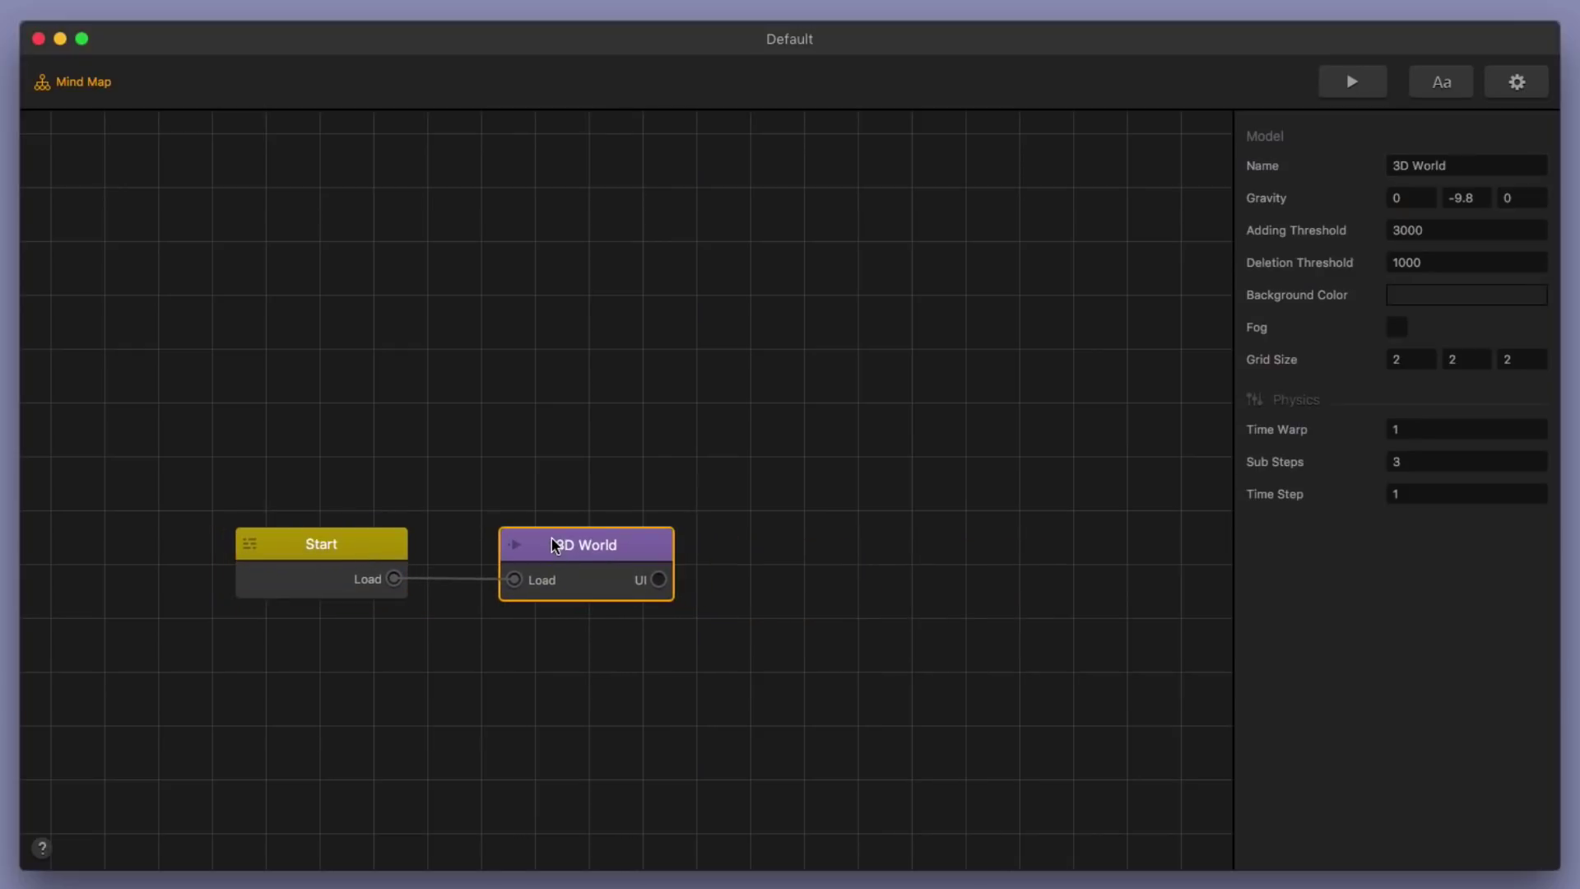
{"action": "double_click", "coordinate": [576, 537]}
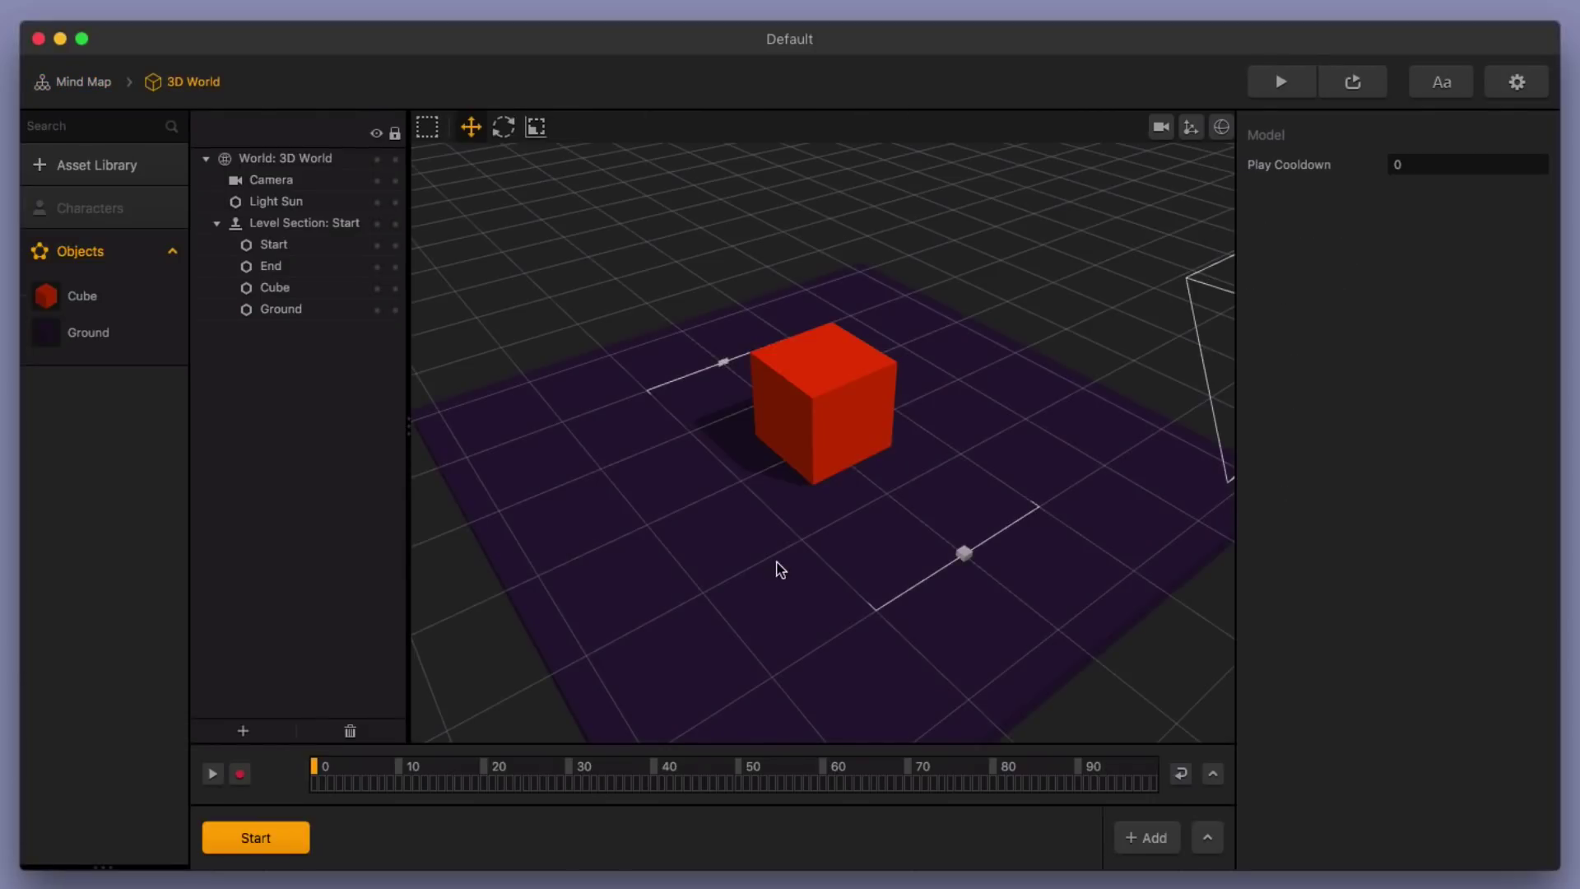
Delete the default Cube and Ground objects from the project
{"action": "left_click", "coordinate": [53, 298]}
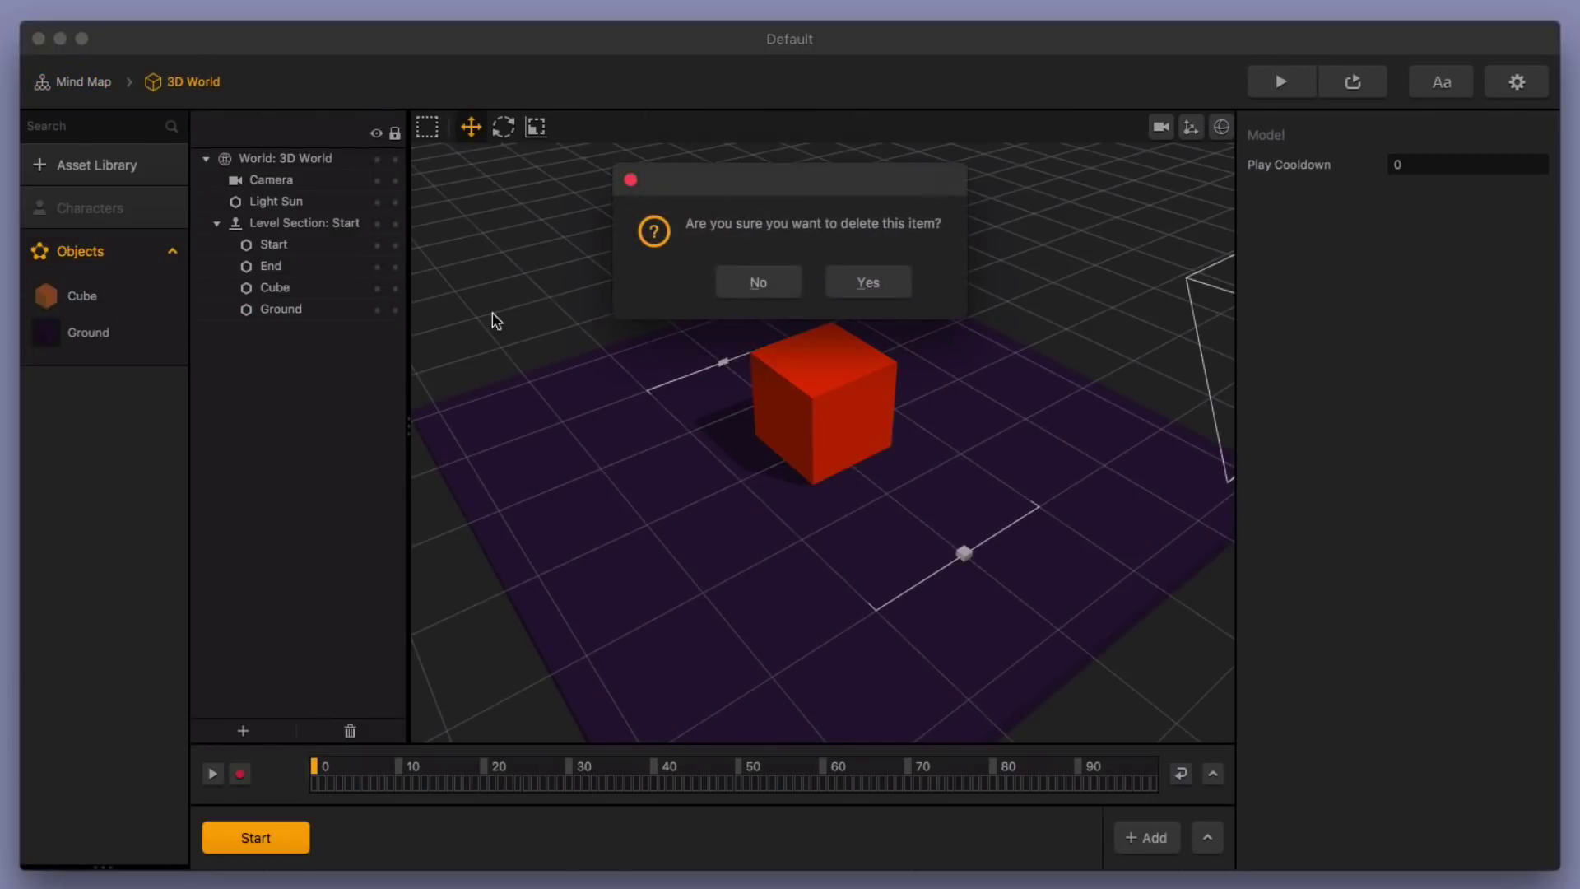
{"action": "left_click", "coordinate": [864, 278]}
{"action": "left_click", "coordinate": [49, 295]}
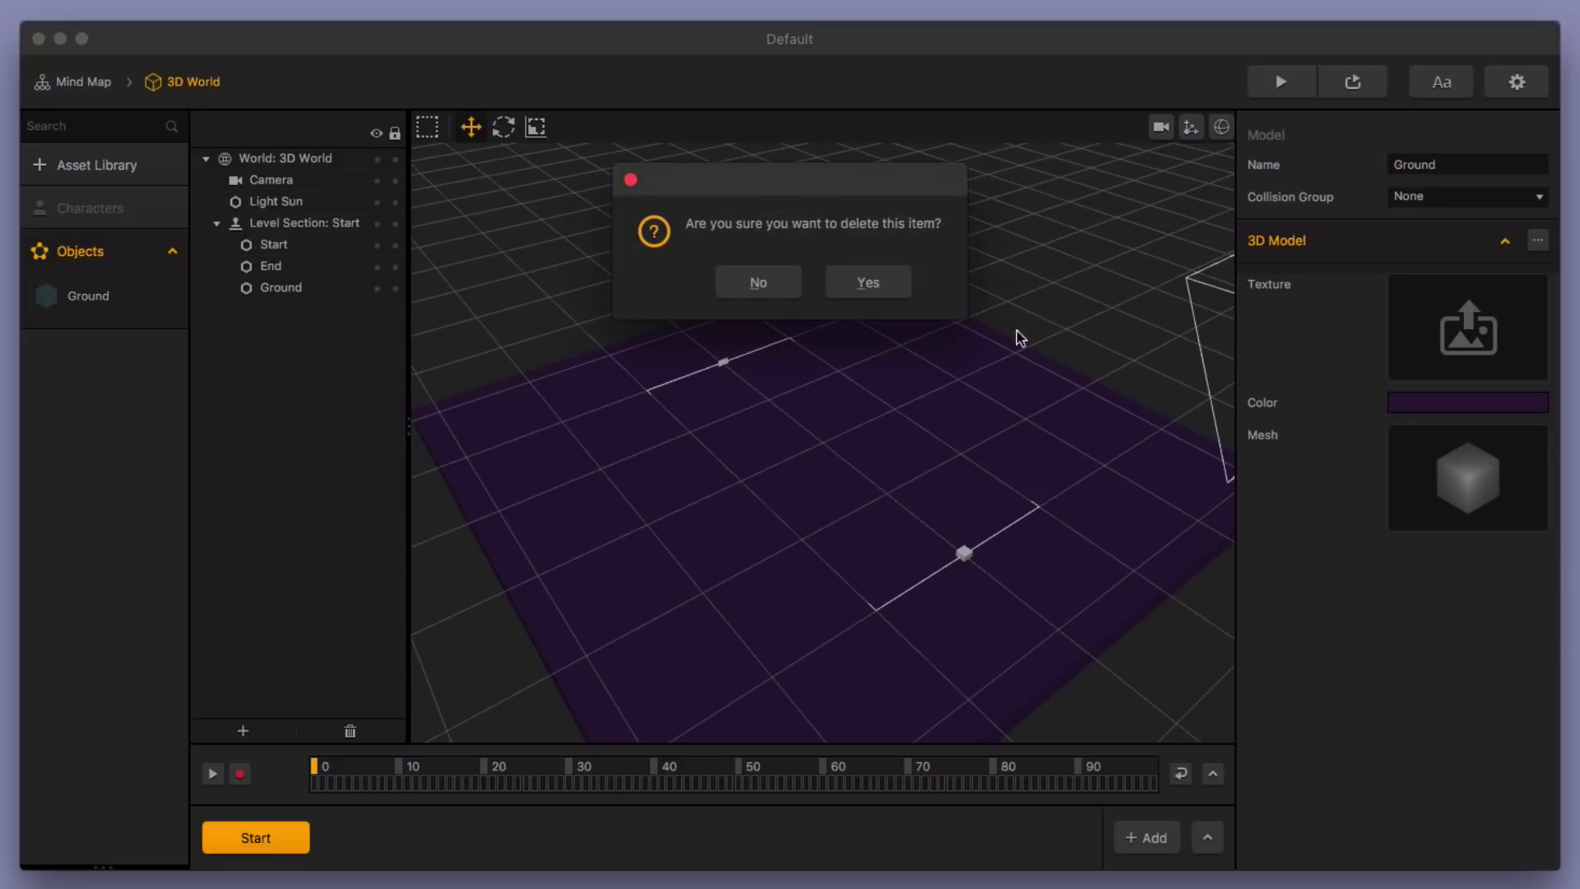
{"action": "left_click", "coordinate": [893, 288]}
{"action": "scroll", "coordinate": [918, 500], "scroll_direction": "right", "scroll_amount": 10}
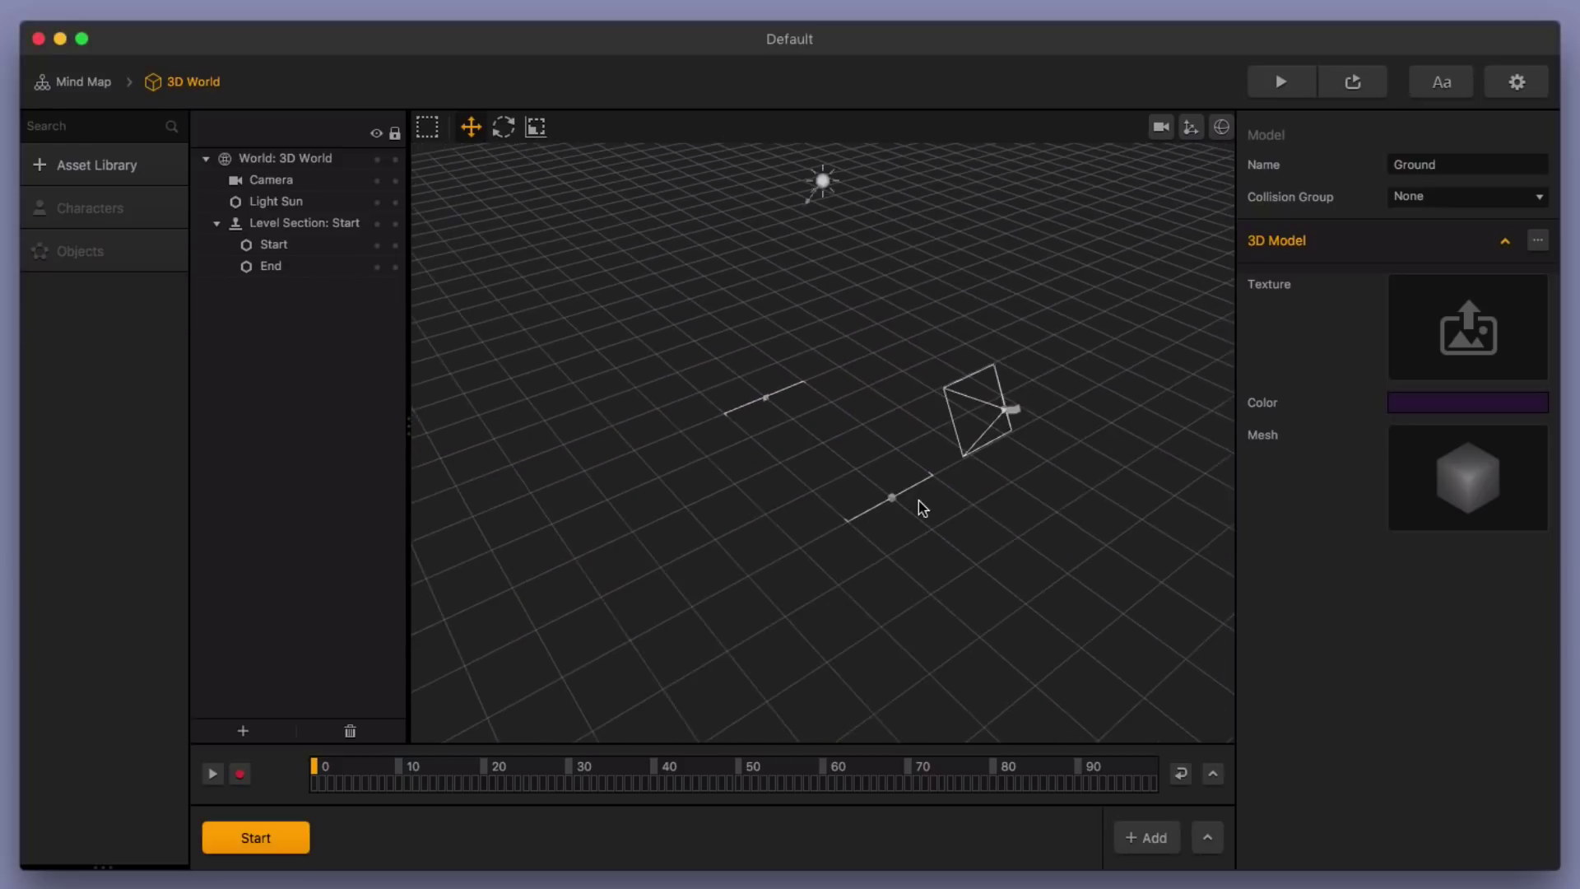
{"action": "scroll", "coordinate": [884, 496], "scroll_direction": "right", "scroll_amount": 10}
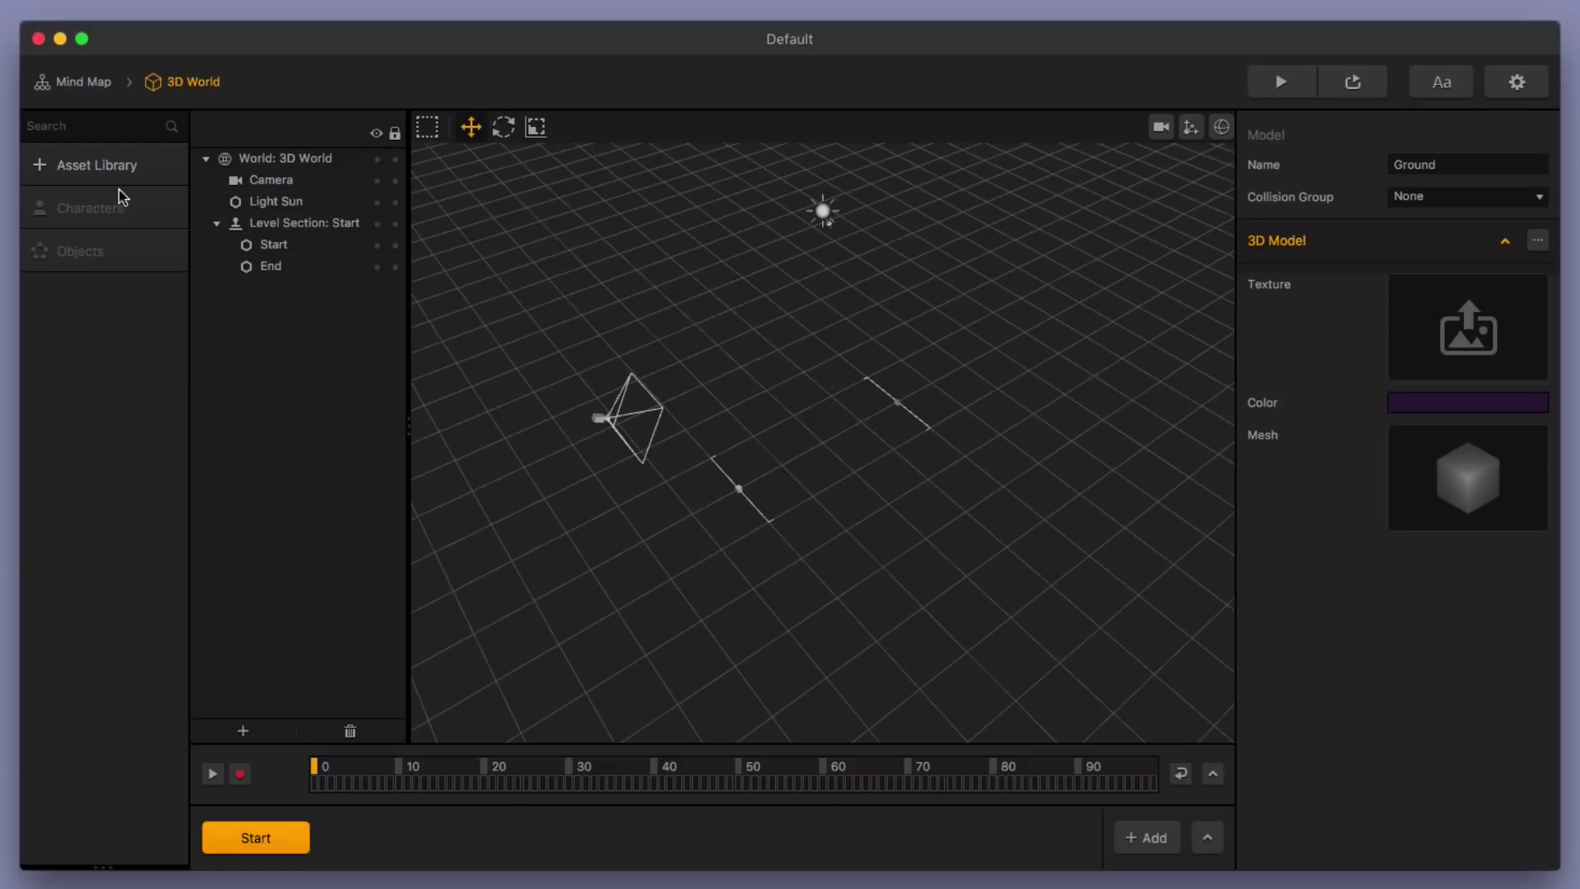
Add two Cube shapes from the Asset Library to the project's objects
{"action": "left_click", "coordinate": [125, 165]}
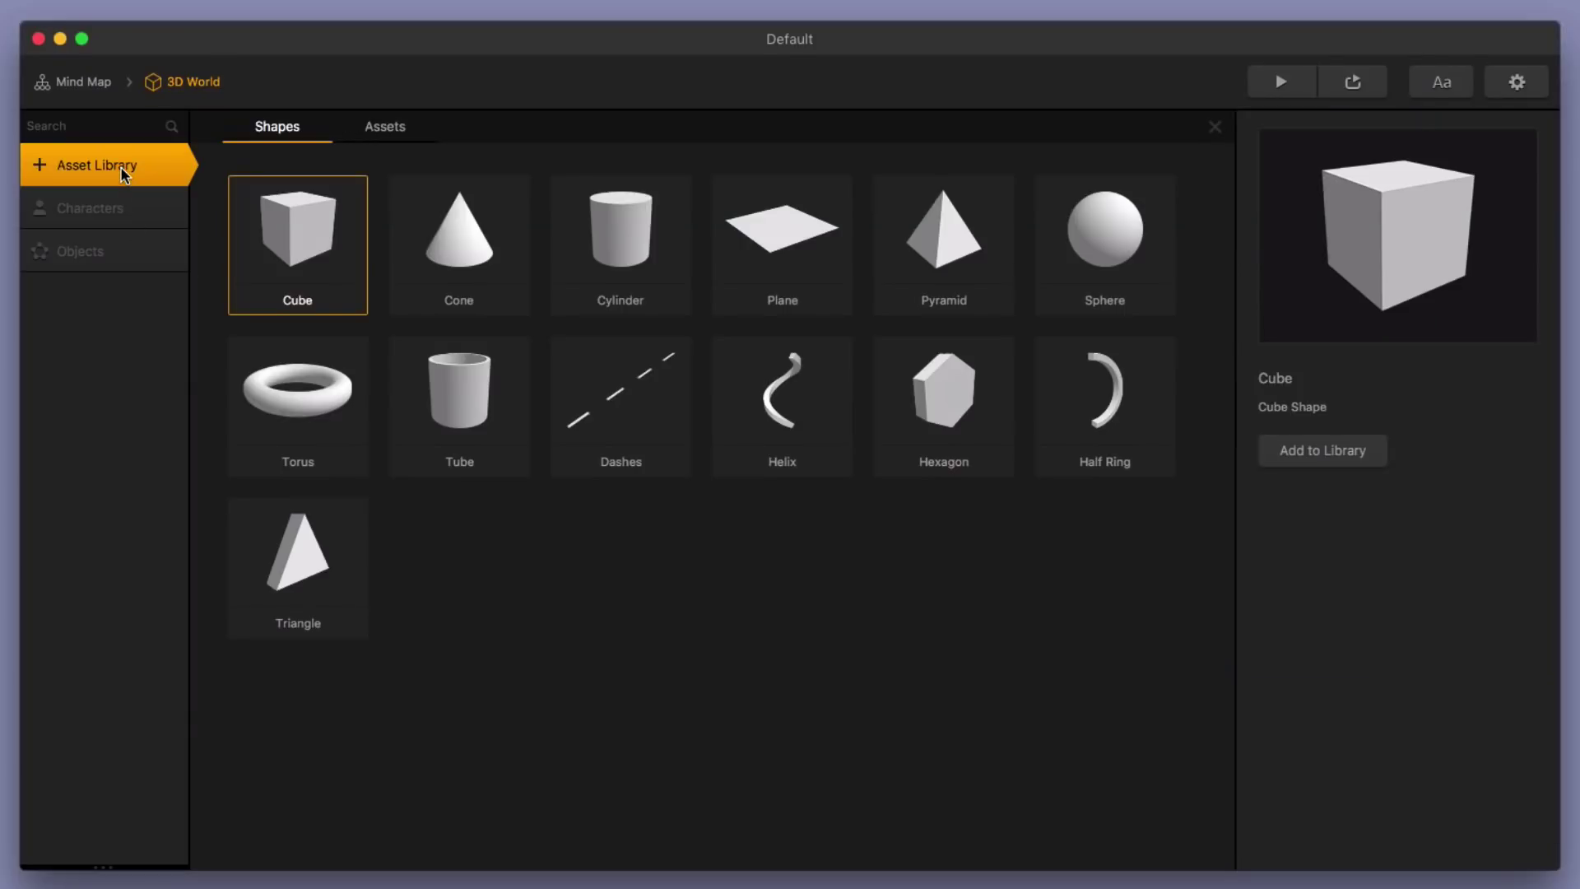
{"action": "double_click", "coordinate": [311, 255]}
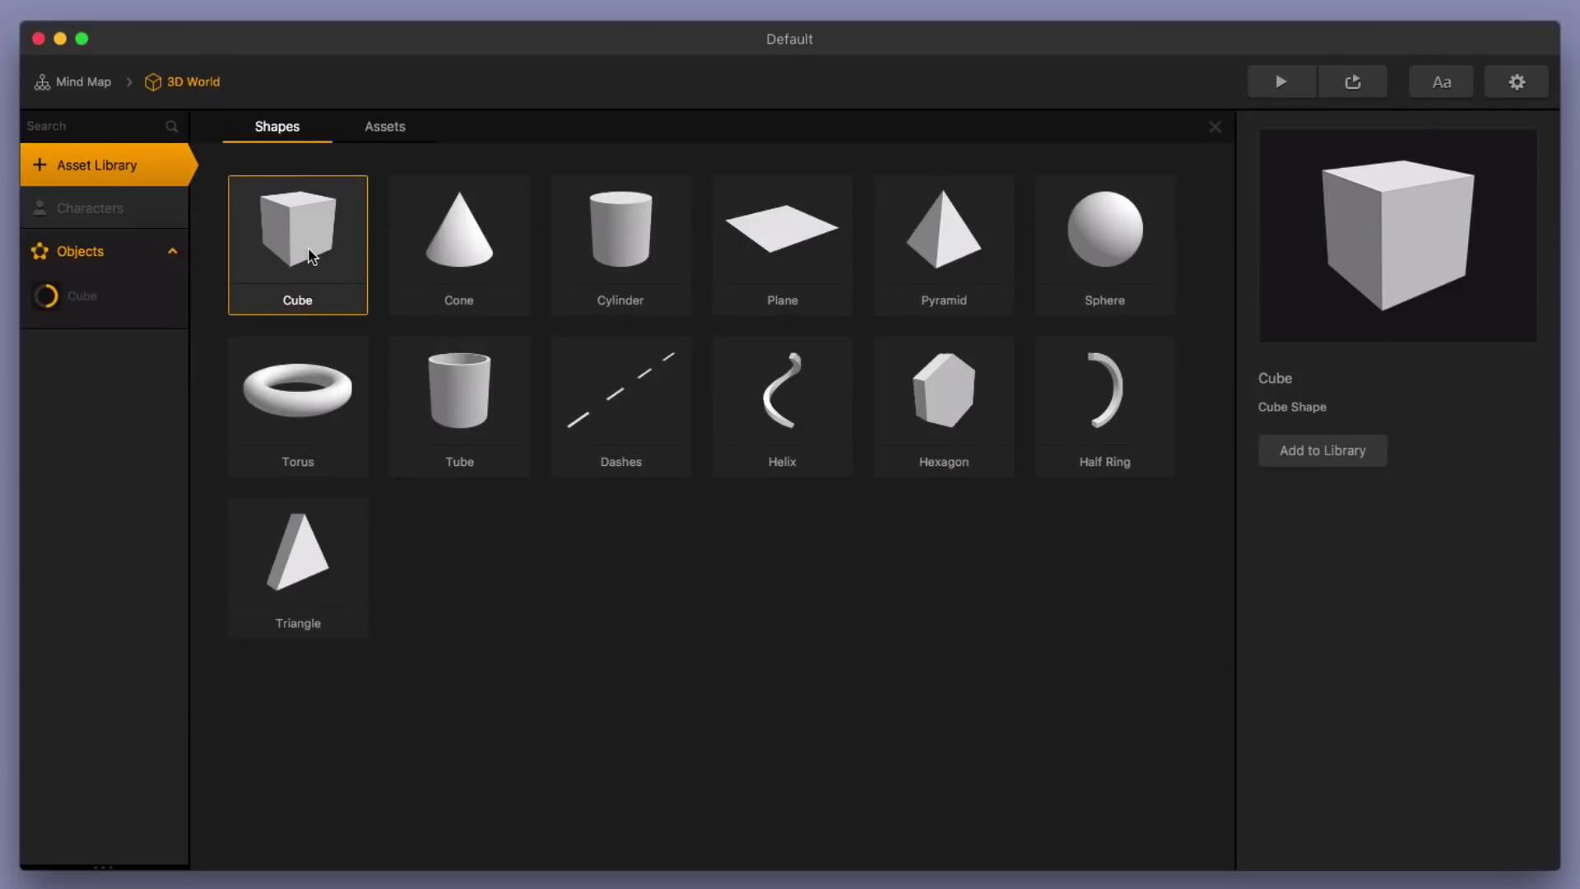
{"action": "double_click", "coordinate": [311, 255]}
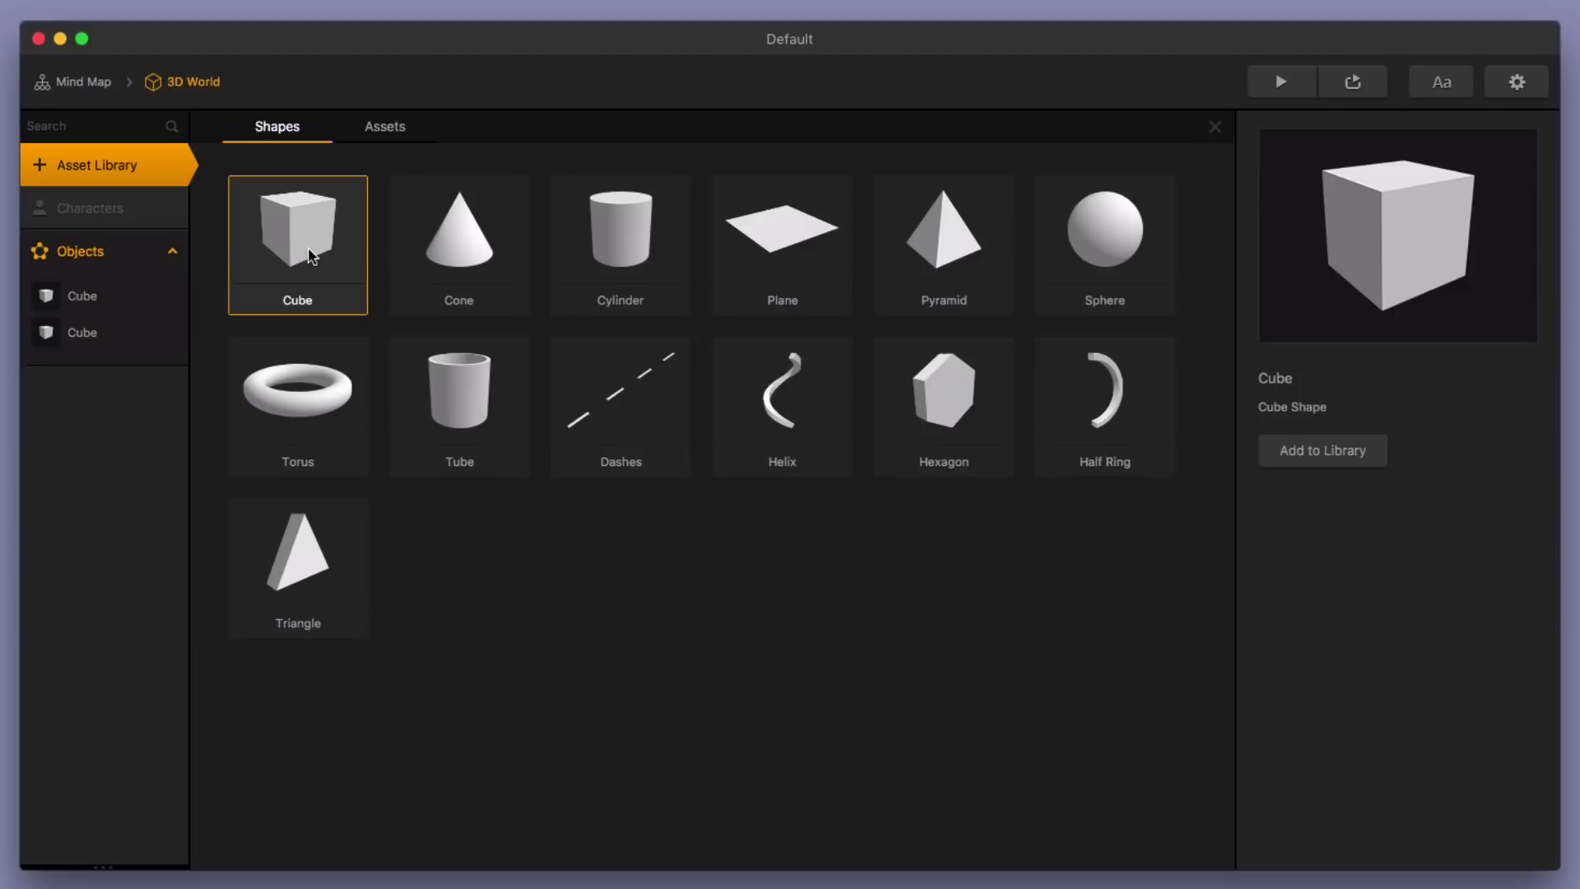
{"action": "left_click", "coordinate": [126, 171]}
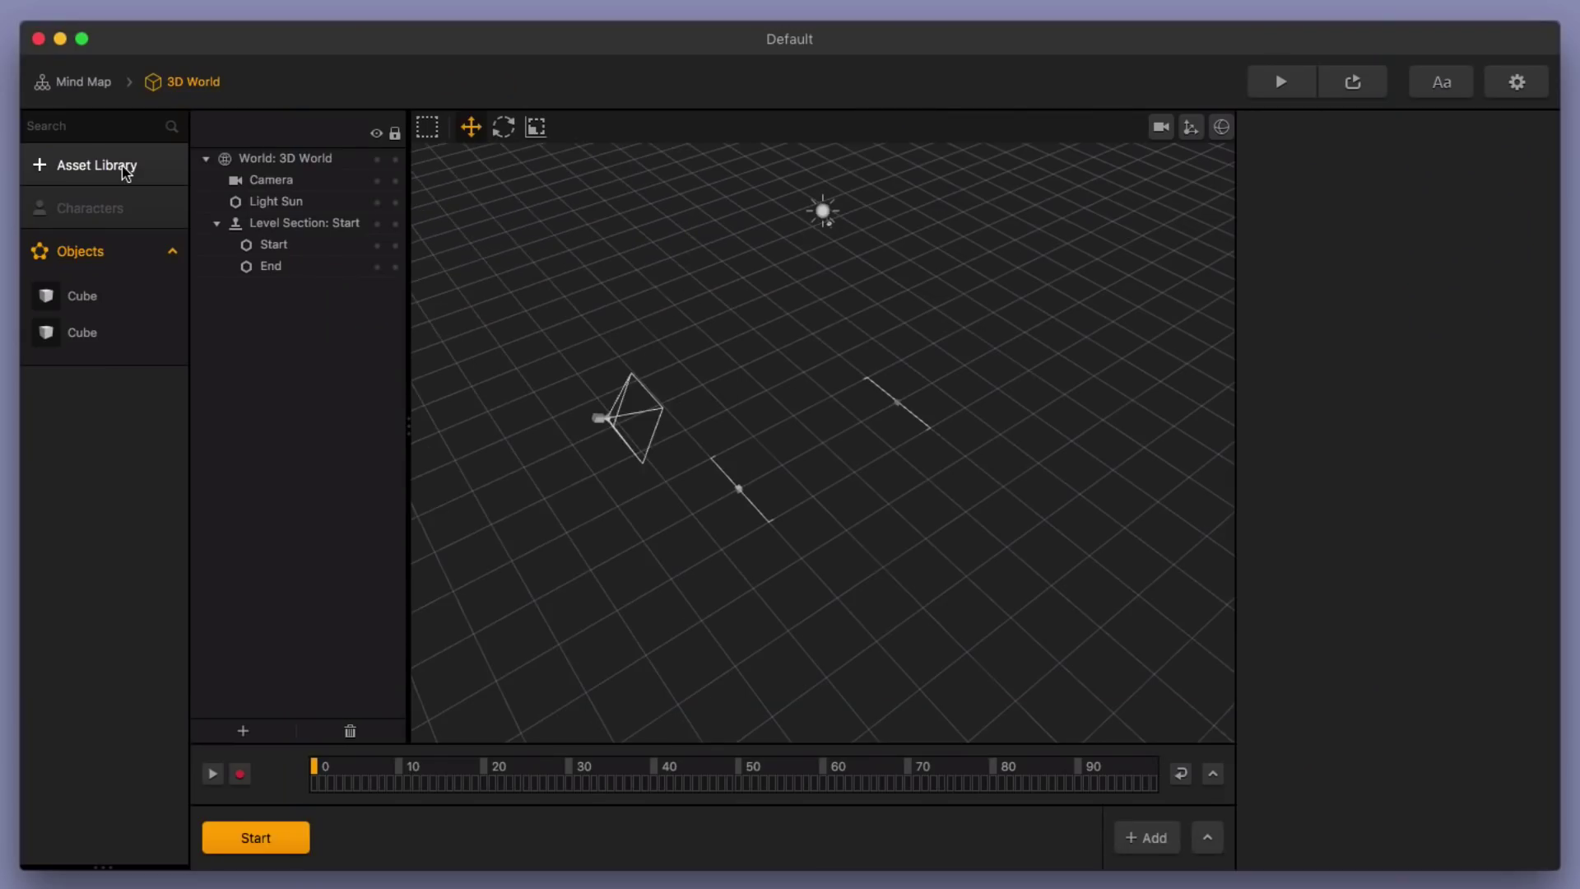
Rename the first cube object as Walls
{"action": "left_click", "coordinate": [79, 296]}
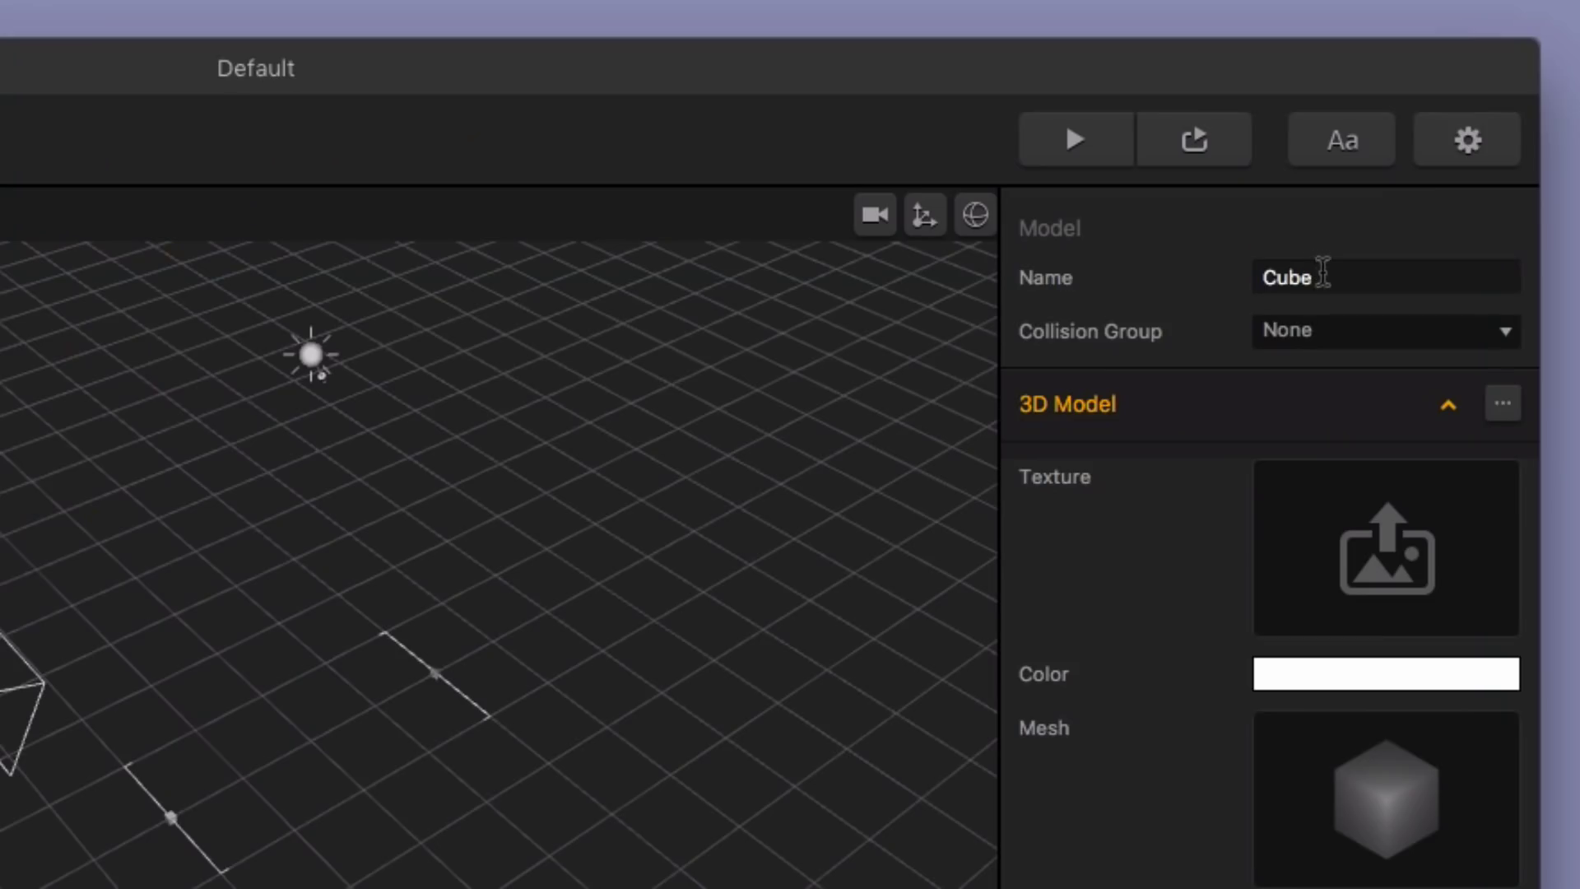
{"action": "left_click", "coordinate": [1429, 164]}
{"action": "type", "text": "Walls"}
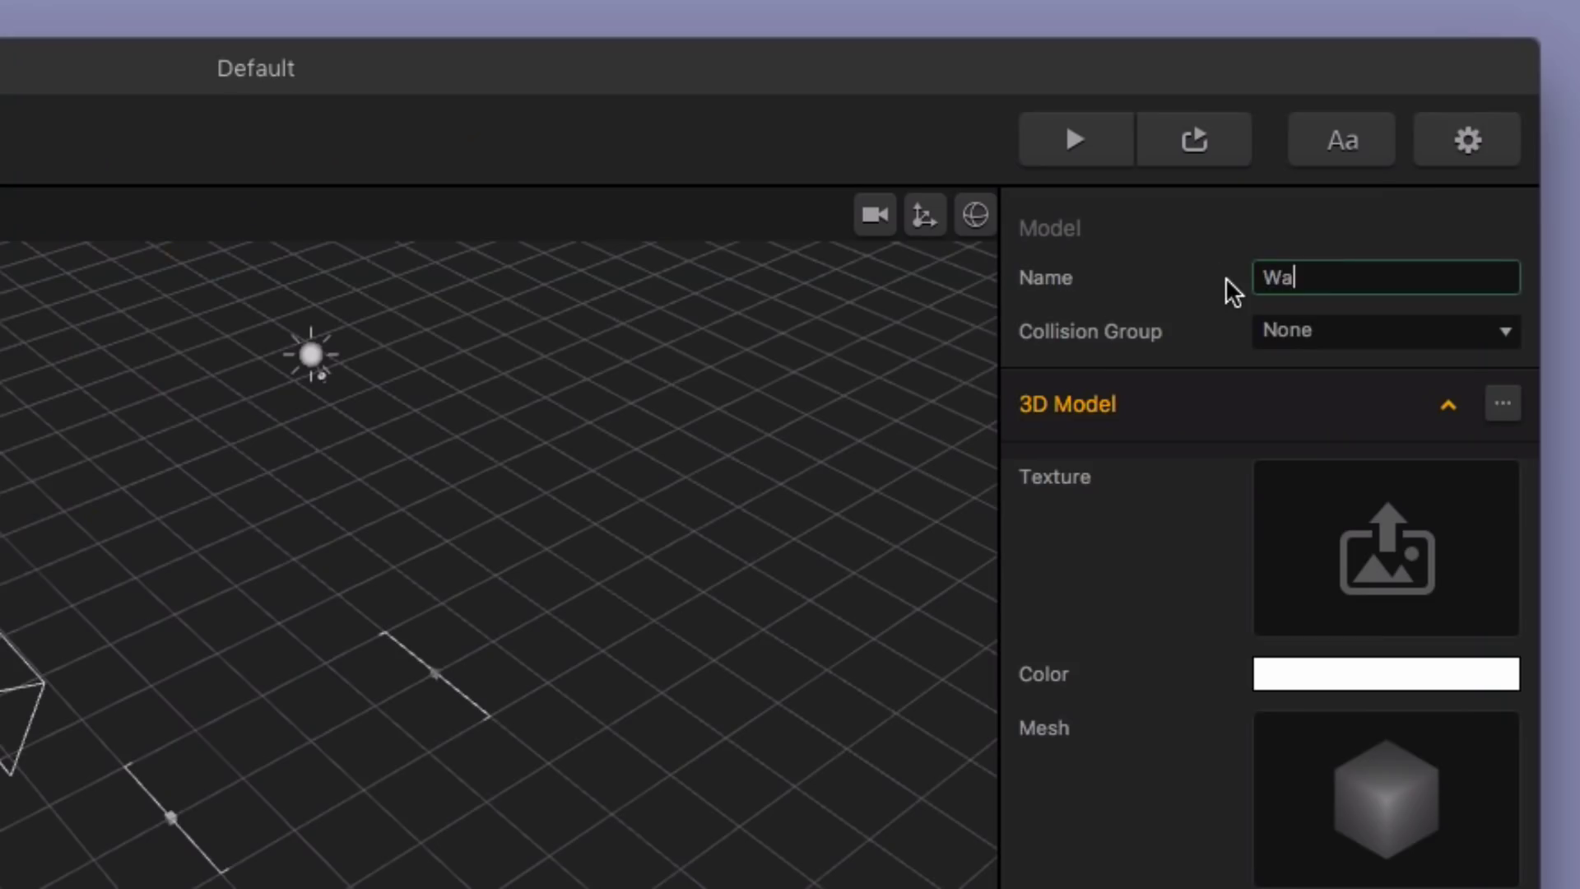
{"action": "key", "text": "Return"}
Rename the second cube object as Ground, and reopen the 3D World from the Mind Map to refresh the object list
{"action": "left_click", "coordinate": [83, 333]}
{"action": "left_click", "coordinate": [1375, 280]}
{"action": "double_click", "coordinate": [1376, 280]}
{"action": "type", "text": "G"}
{"action": "key", "text": "BackSpace"}
{"action": "type", "text": "Ground"}
{"action": "key", "text": "Return"}
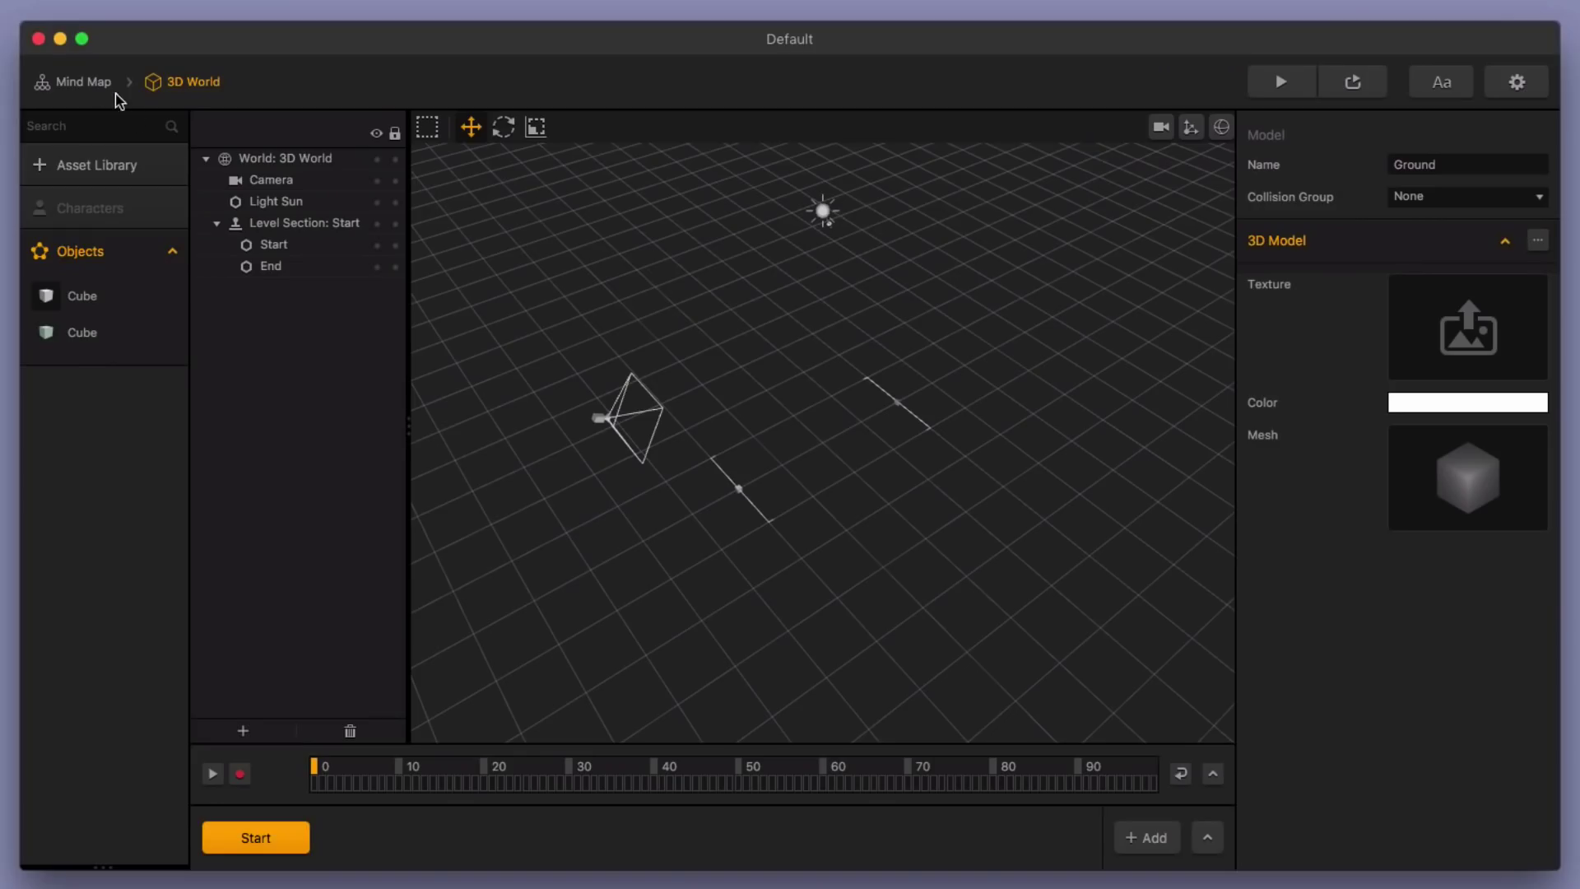
{"action": "left_click", "coordinate": [107, 85]}
{"action": "double_click", "coordinate": [769, 562]}
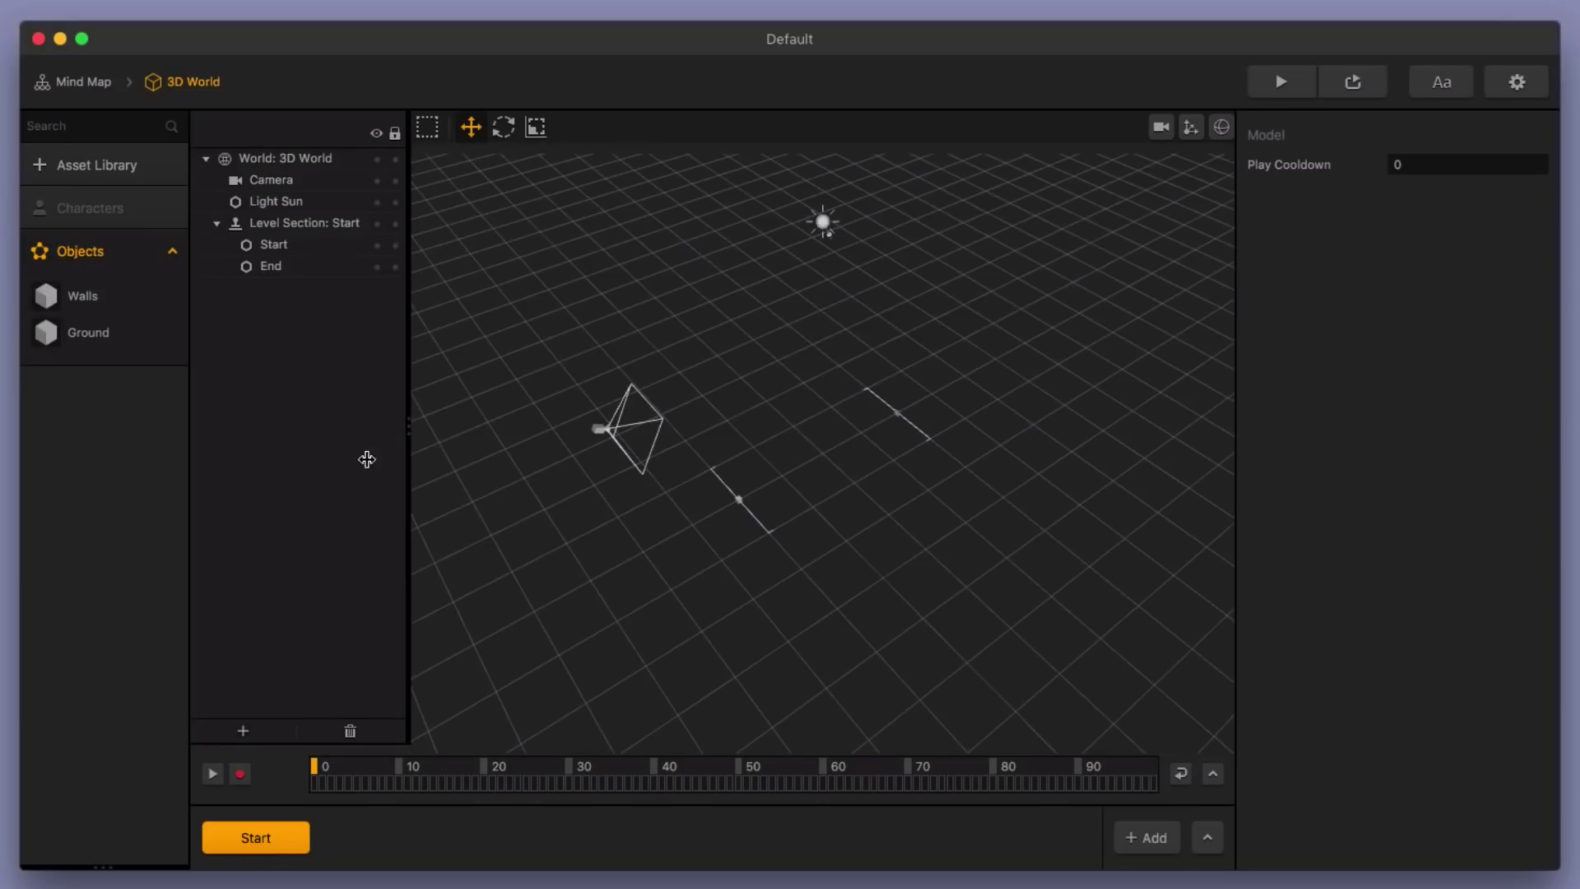
Place a Ground cube at the origin of the Start level section
{"action": "left_click", "coordinate": [87, 298]}
{"action": "left_click", "coordinate": [86, 332]}
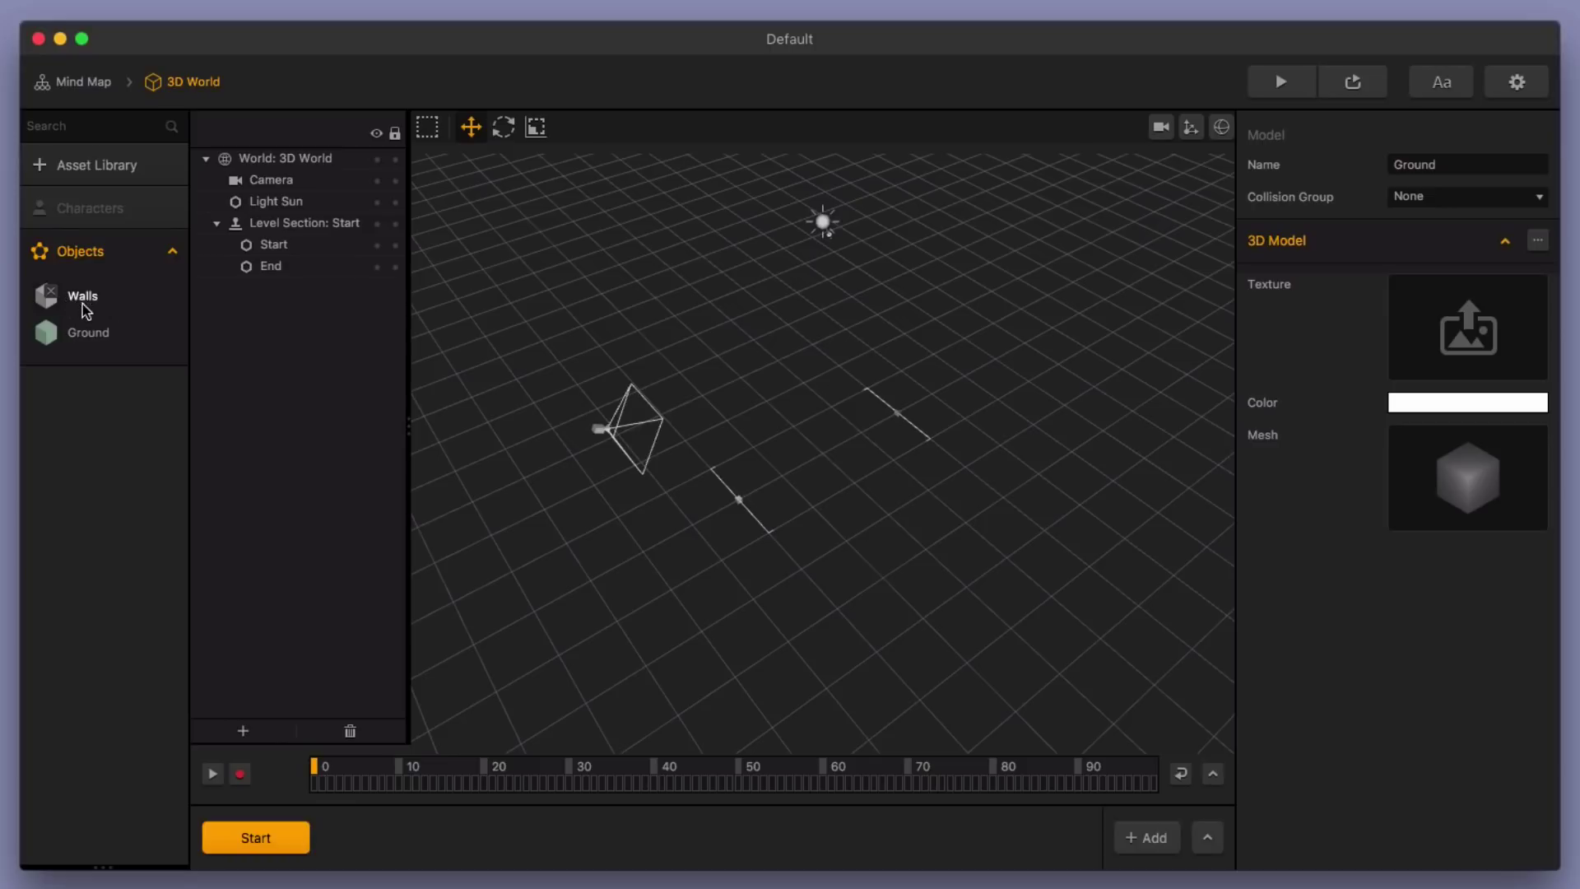
{"action": "left_click_drag", "start_coordinate": [82, 338], "coordinate": [794, 454]}
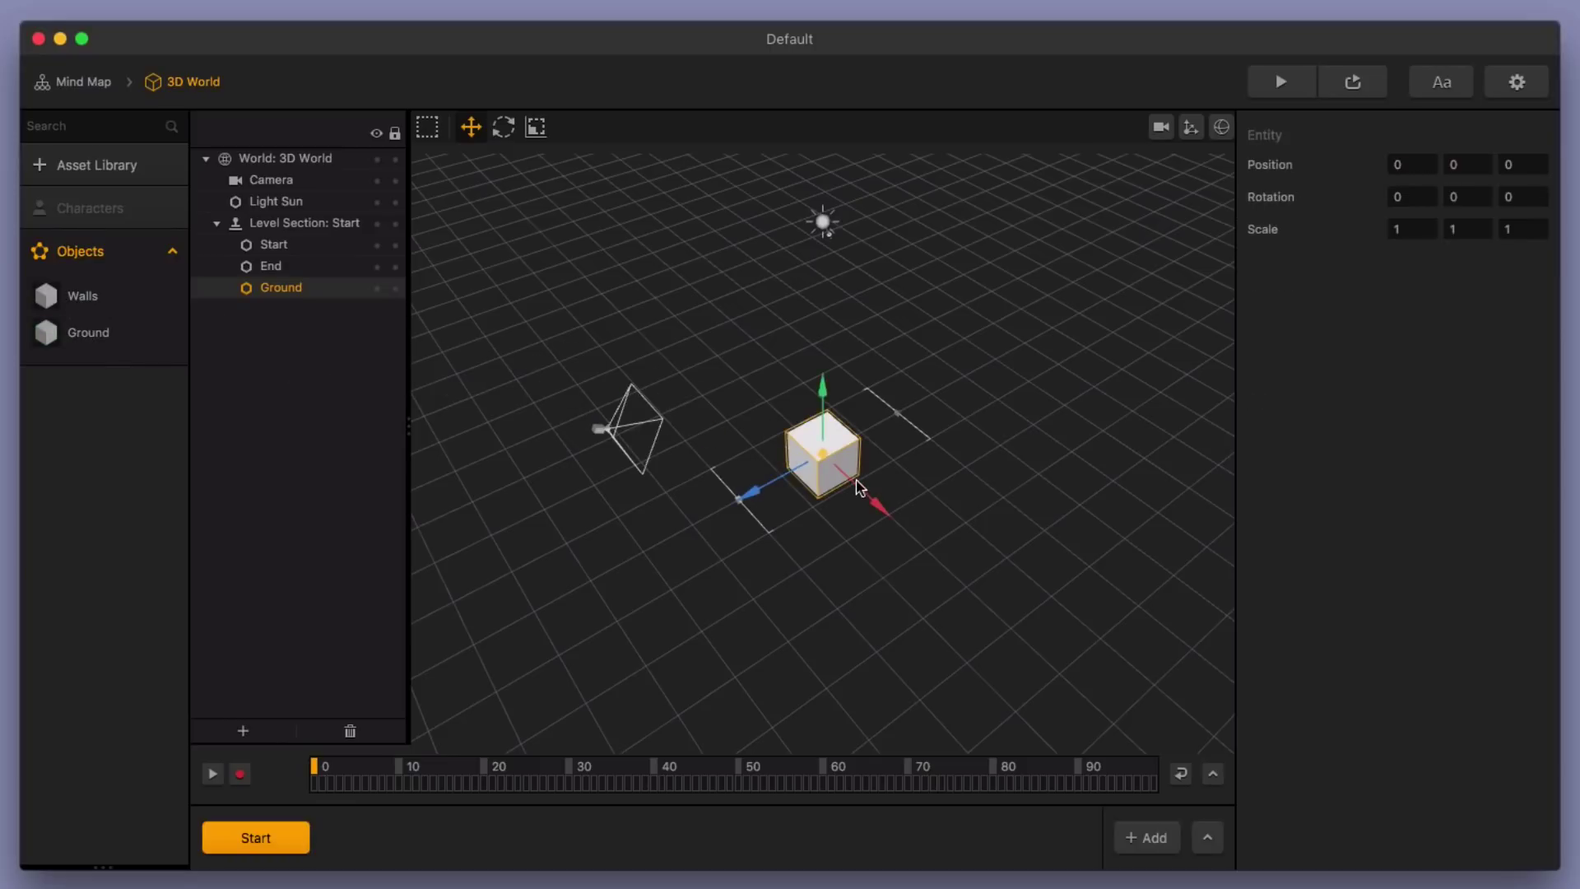
Flatten the placed Ground cube vertically into a thin tile with the Scale tool
{"action": "left_click", "coordinate": [536, 127]}
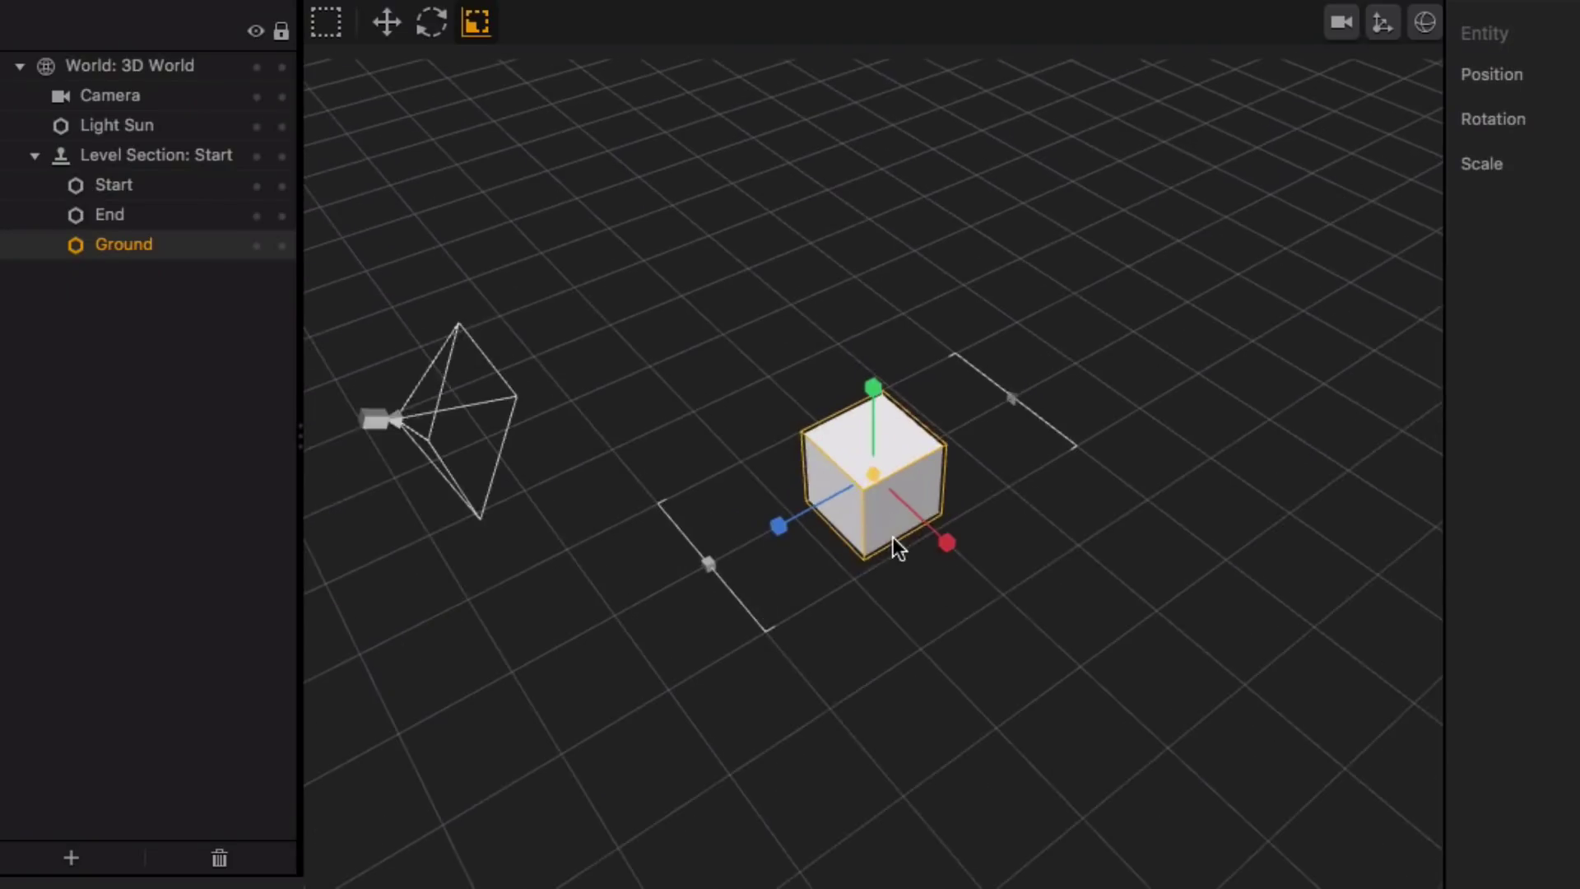
{"action": "scroll", "coordinate": [892, 535], "scroll_direction": "up", "scroll_amount": 5}
{"action": "left_click_drag", "start_coordinate": [874, 363], "coordinate": [886, 466]}
{"action": "scroll", "coordinate": [902, 546], "scroll_direction": "down", "scroll_amount": 4}
{"action": "middle_click_drag", "start_coordinate": [901, 553], "coordinate": [882, 468]}
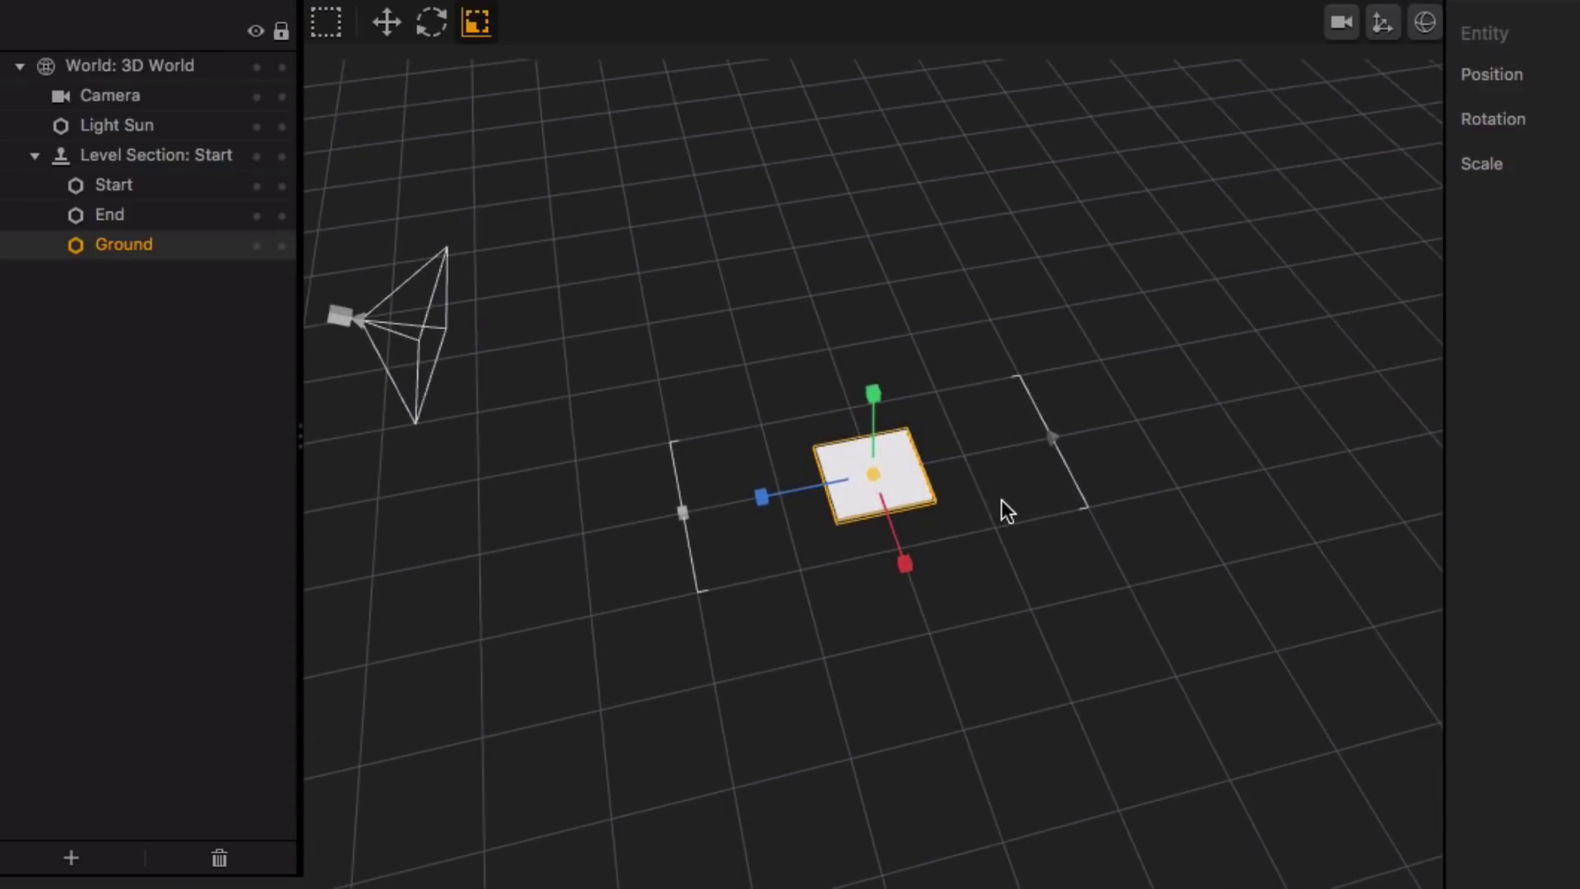
Scale the Ground tile up uniformly into a large platform with a scale of 10, 0.52, 10
{"action": "left_click_drag", "start_coordinate": [866, 461], "coordinate": [1574, 317]}
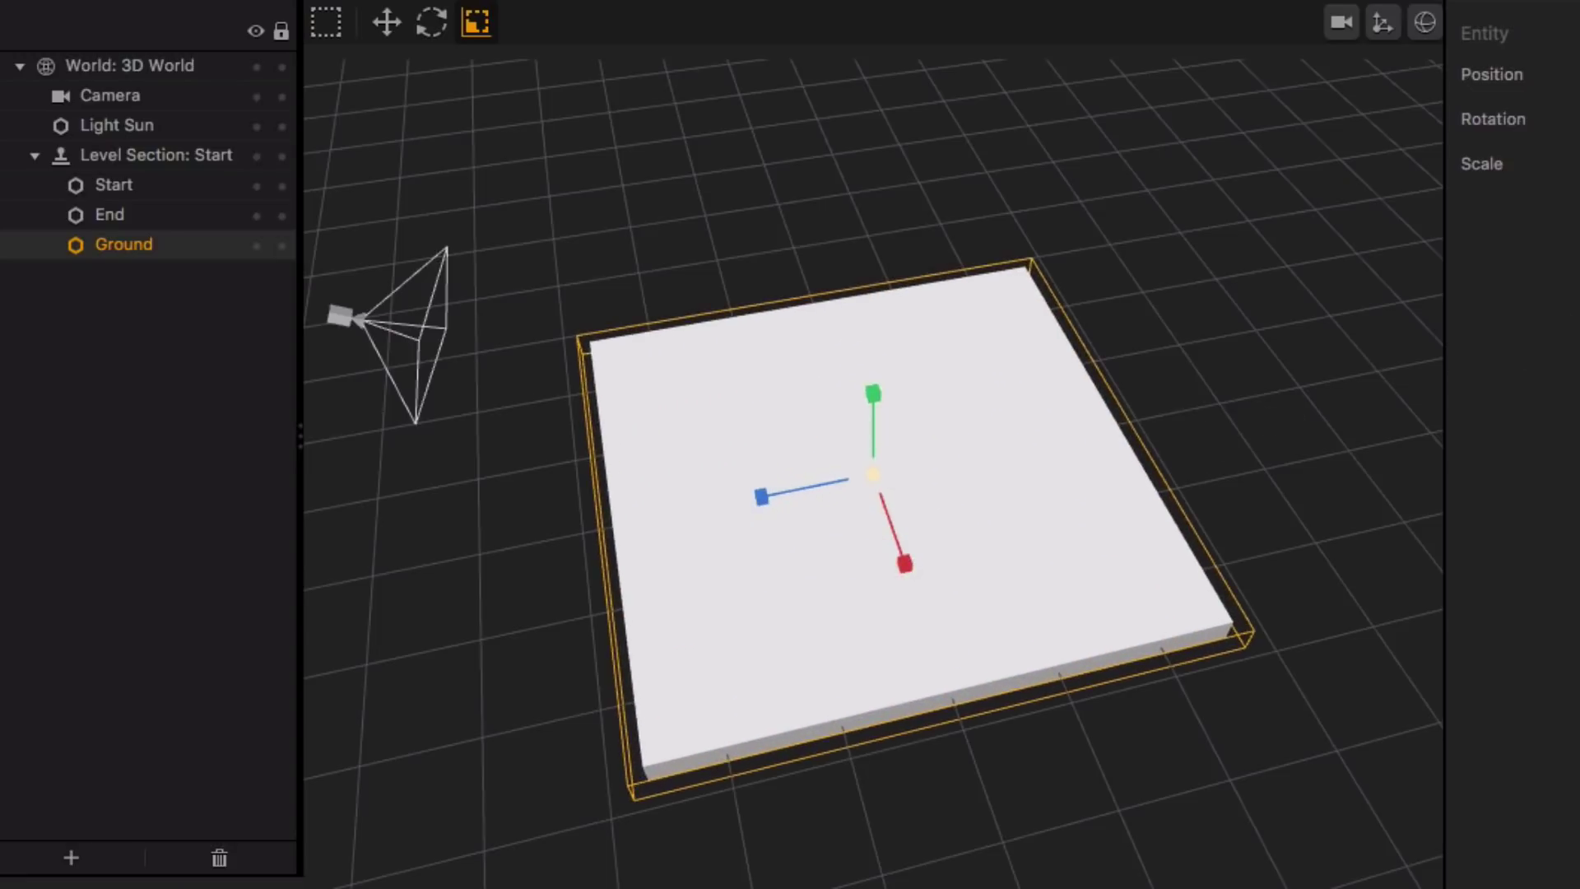
{"action": "scroll", "coordinate": [1185, 554], "scroll_direction": "down", "scroll_amount": 5}
{"action": "left_click_drag", "start_coordinate": [927, 464], "coordinate": [1011, 467]}
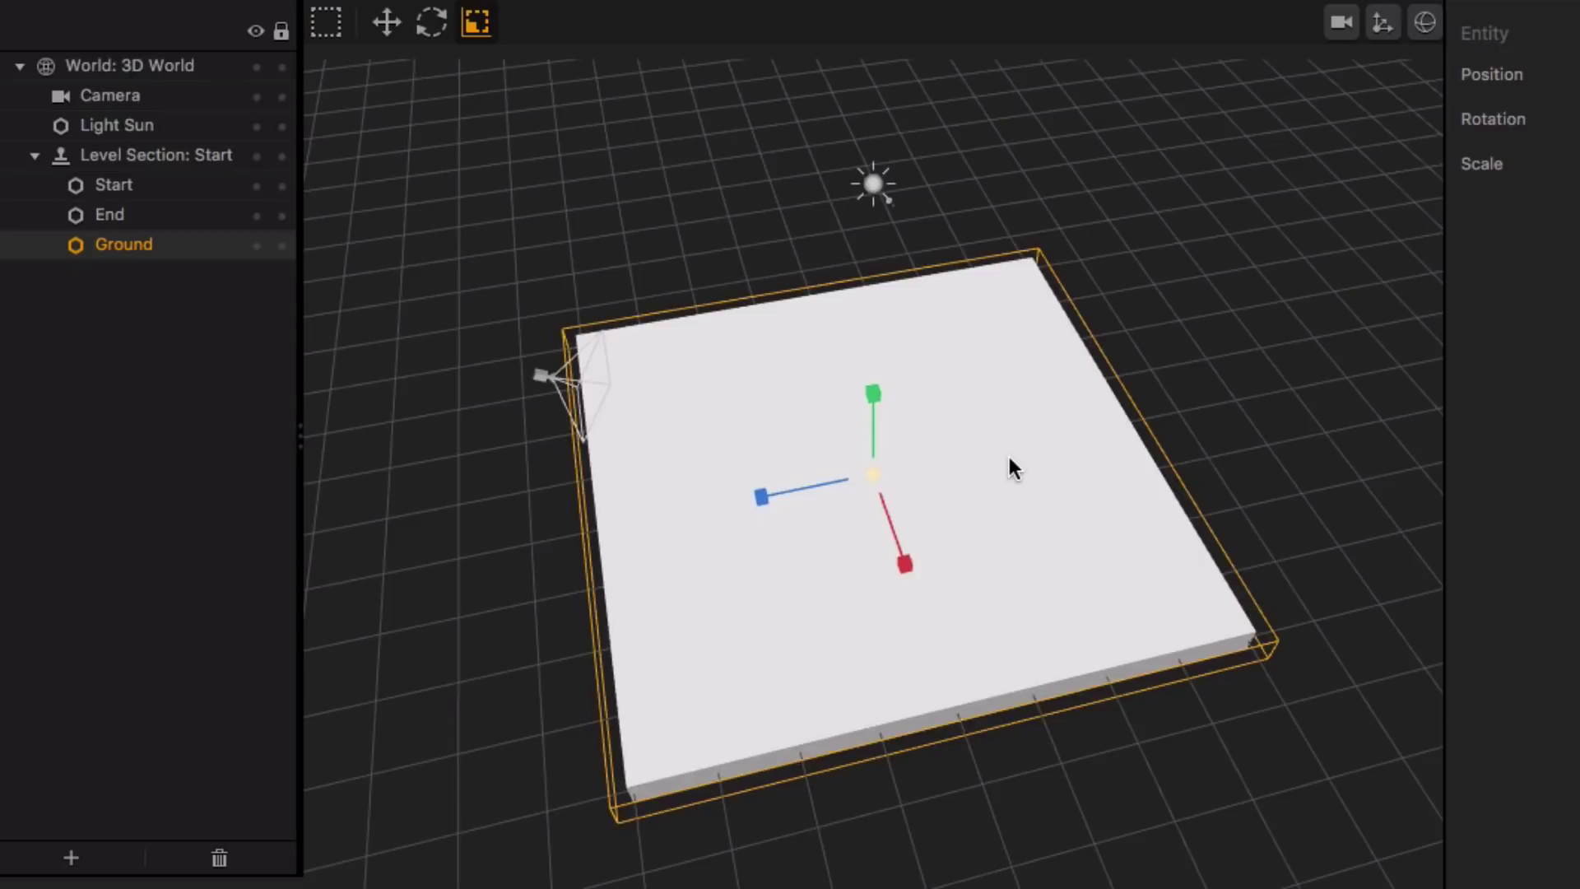
{"action": "left_click_drag", "start_coordinate": [1012, 468], "coordinate": [1086, 448]}
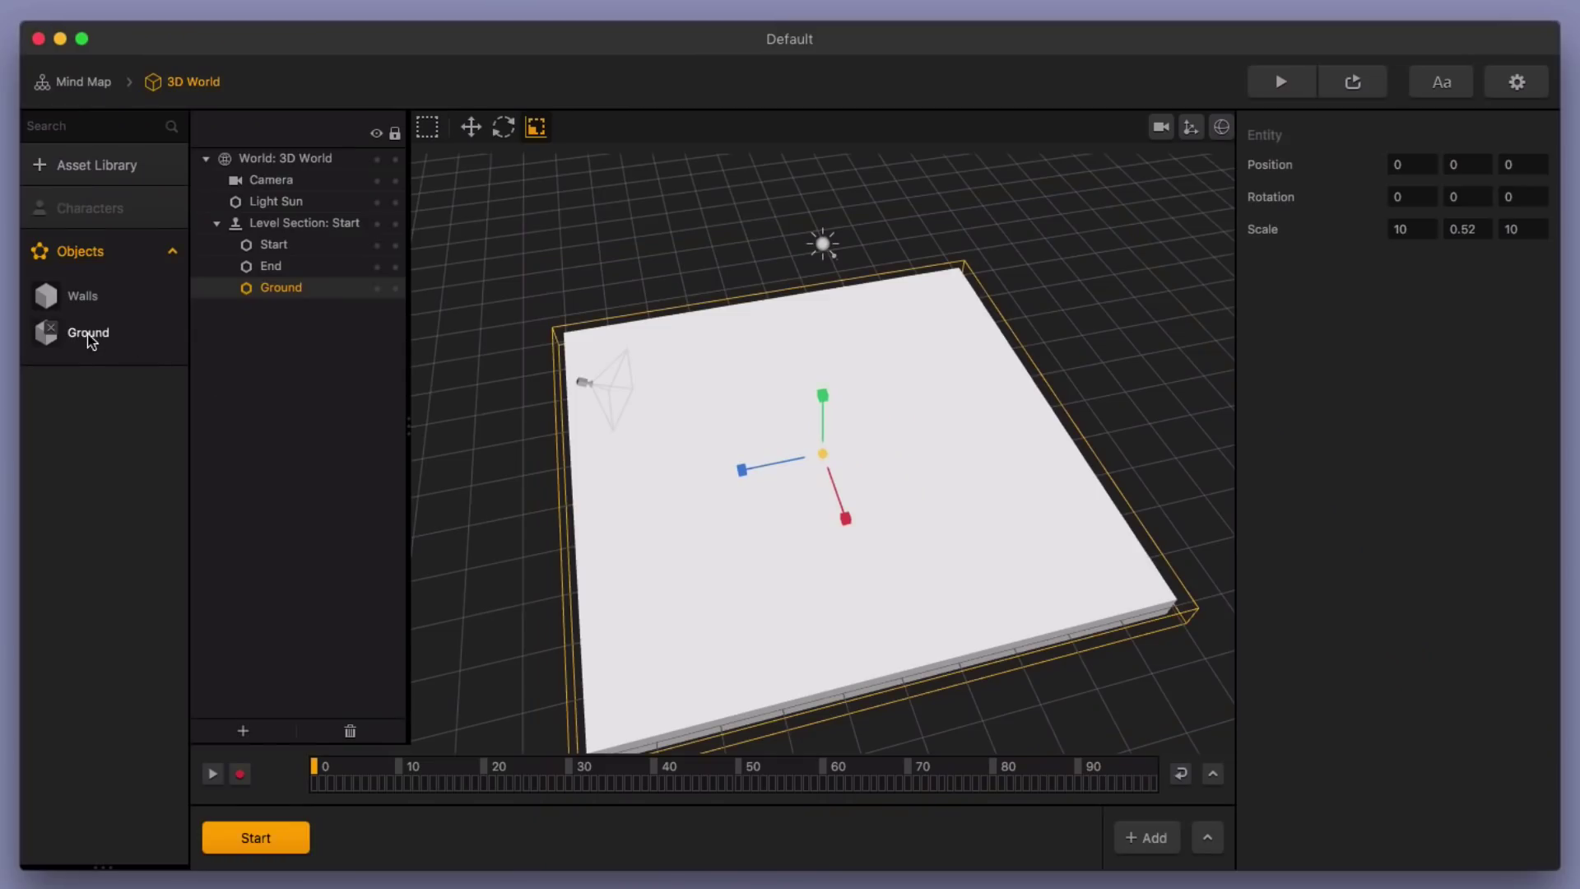
Change the Ground object's color to light purple at 100% opacity
{"action": "left_click", "coordinate": [111, 341]}
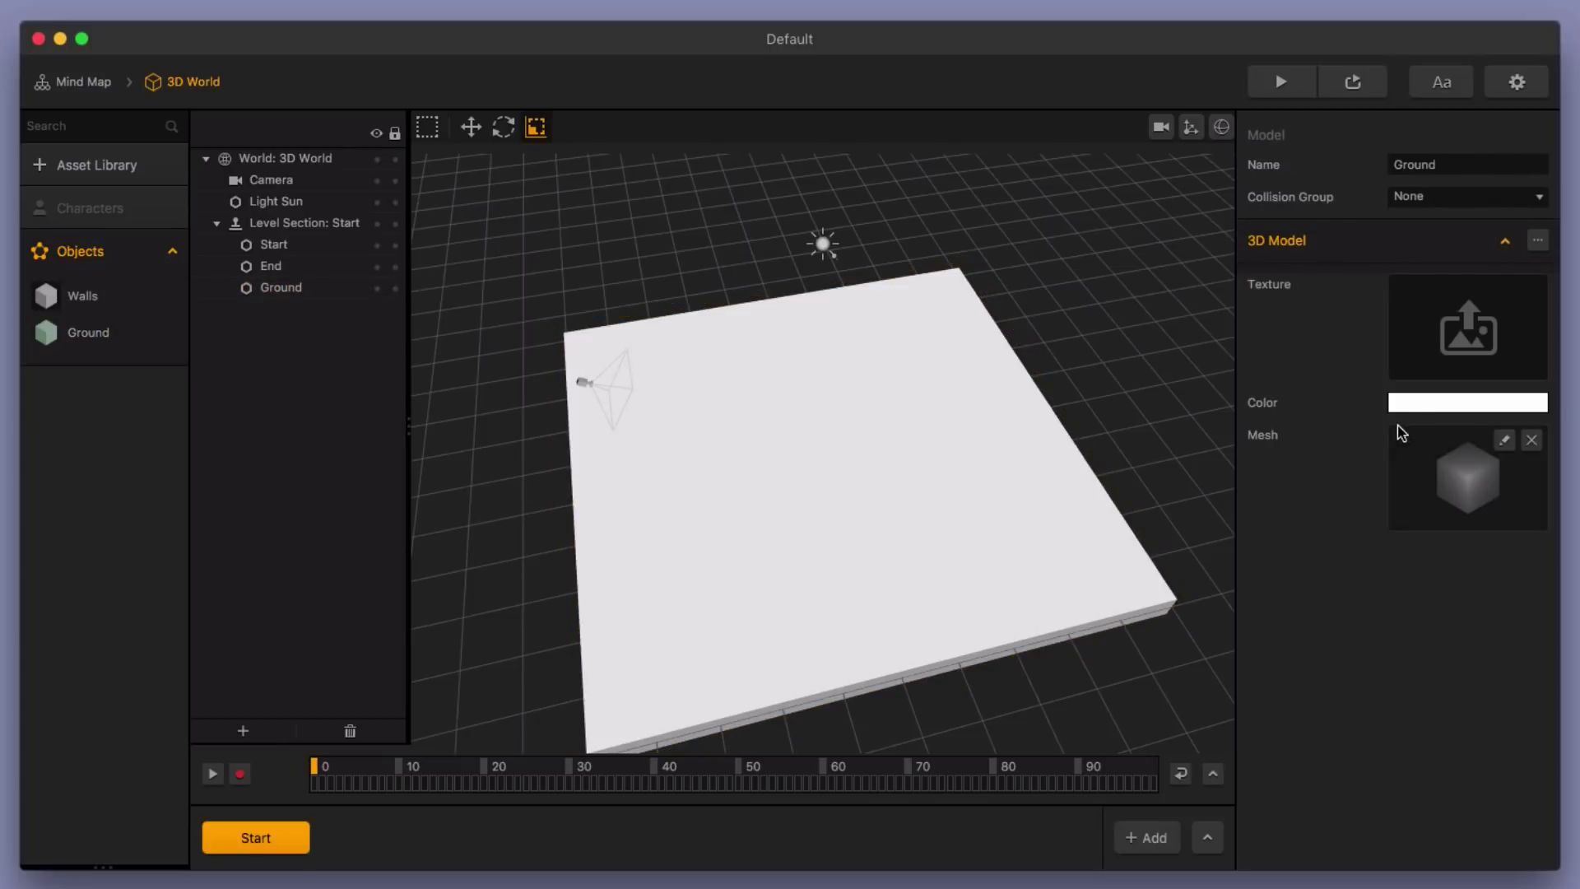
{"action": "left_click", "coordinate": [1432, 411]}
{"action": "left_click_drag", "start_coordinate": [822, 209], "coordinate": [712, 163]}
{"action": "left_click", "coordinate": [542, 186]}
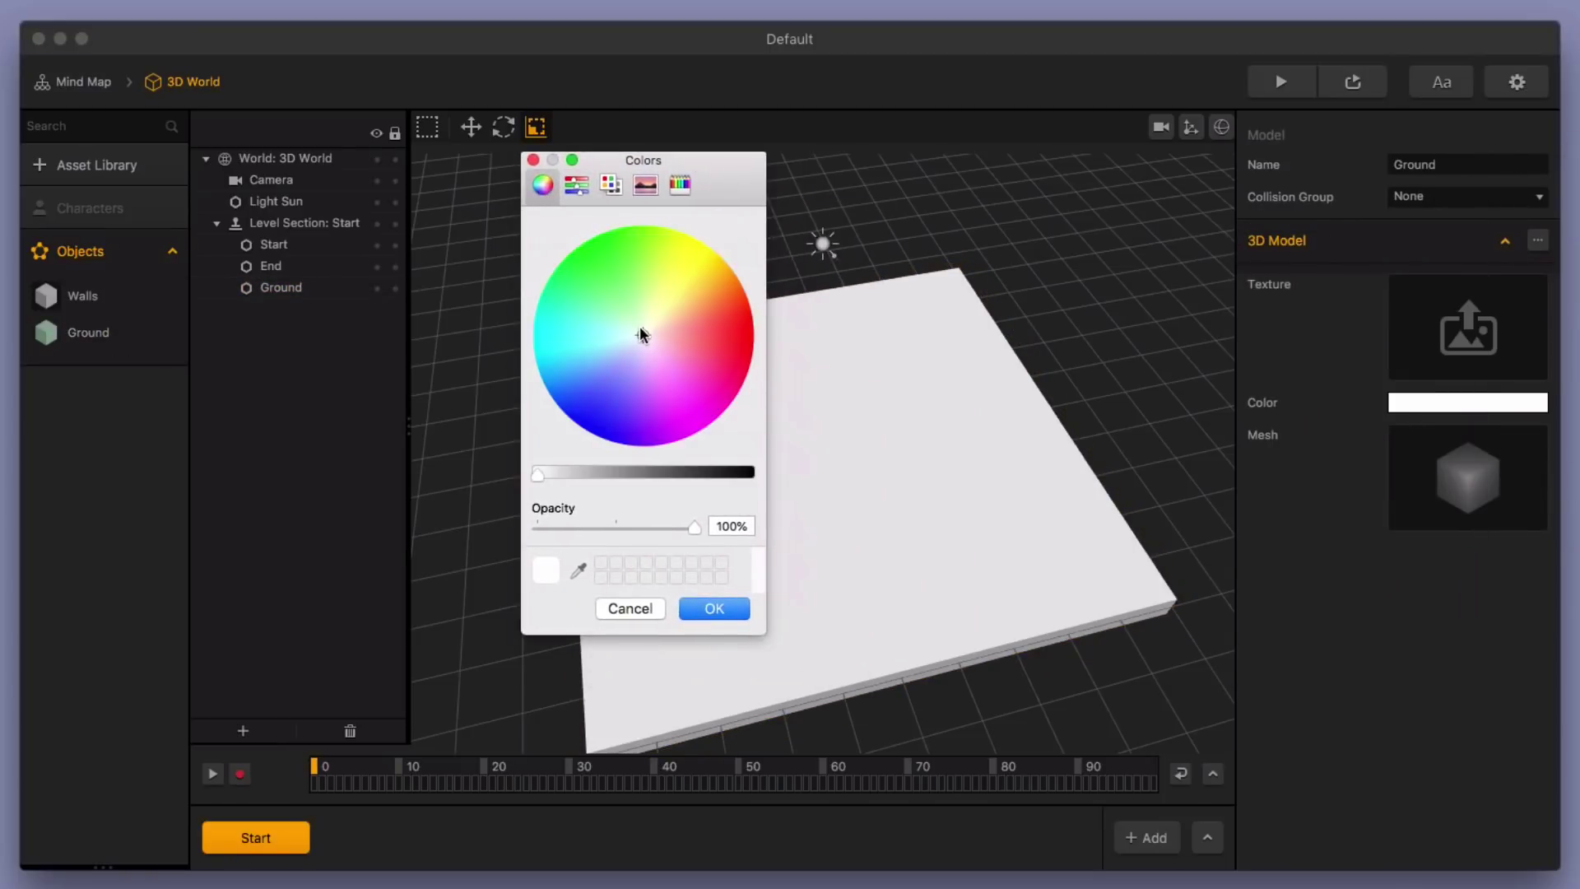
{"action": "left_click_drag", "start_coordinate": [643, 337], "coordinate": [631, 360]}
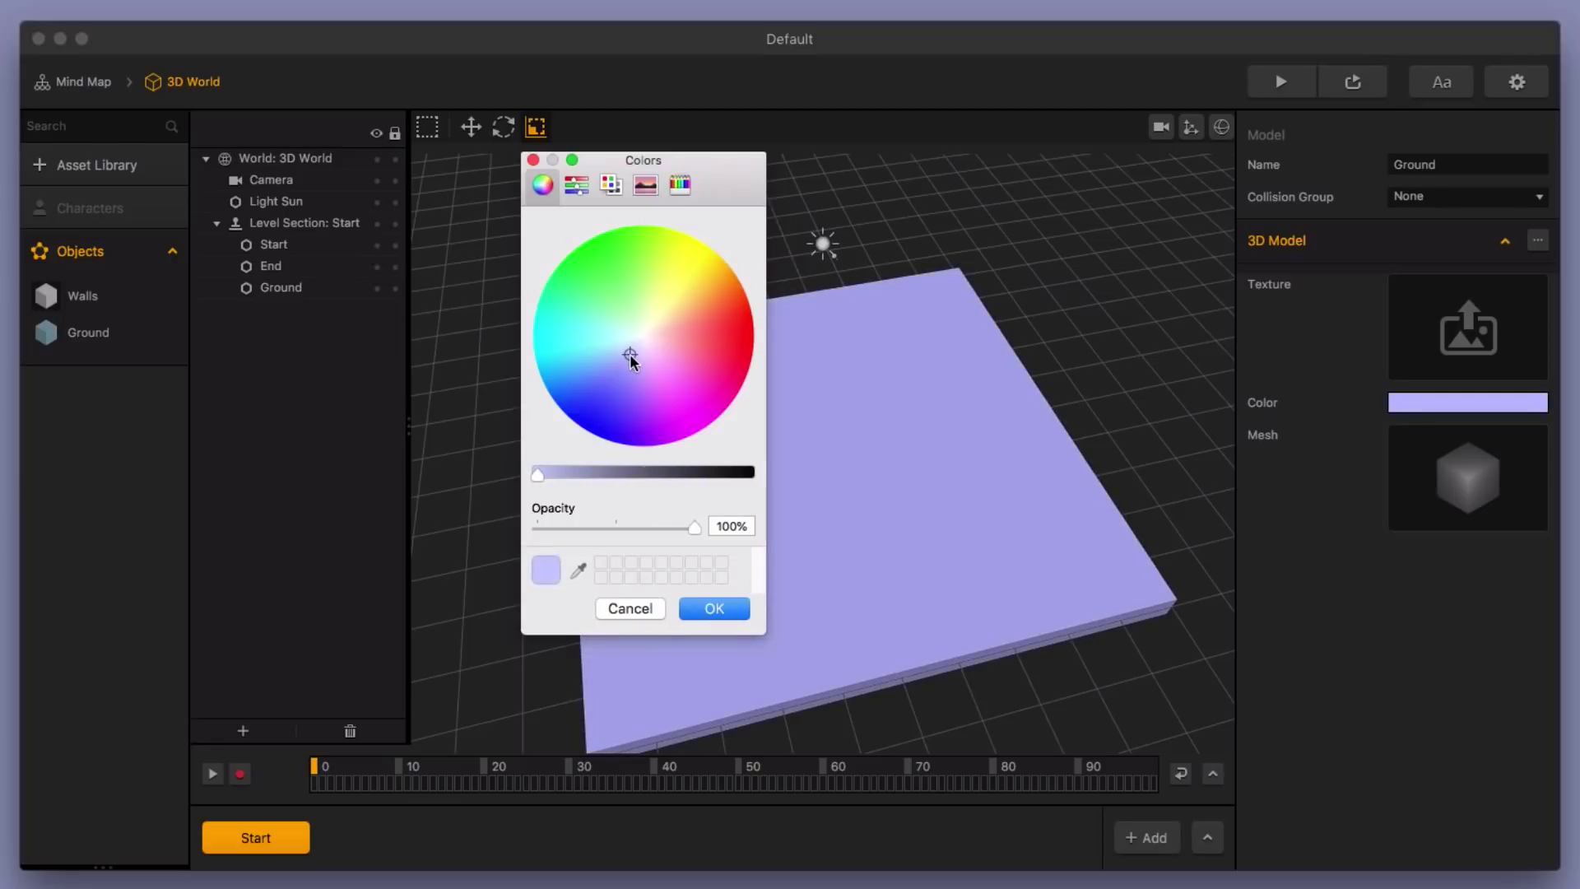
{"action": "left_click_drag", "start_coordinate": [630, 359], "coordinate": [629, 361]}
{"action": "left_click", "coordinate": [715, 608]}
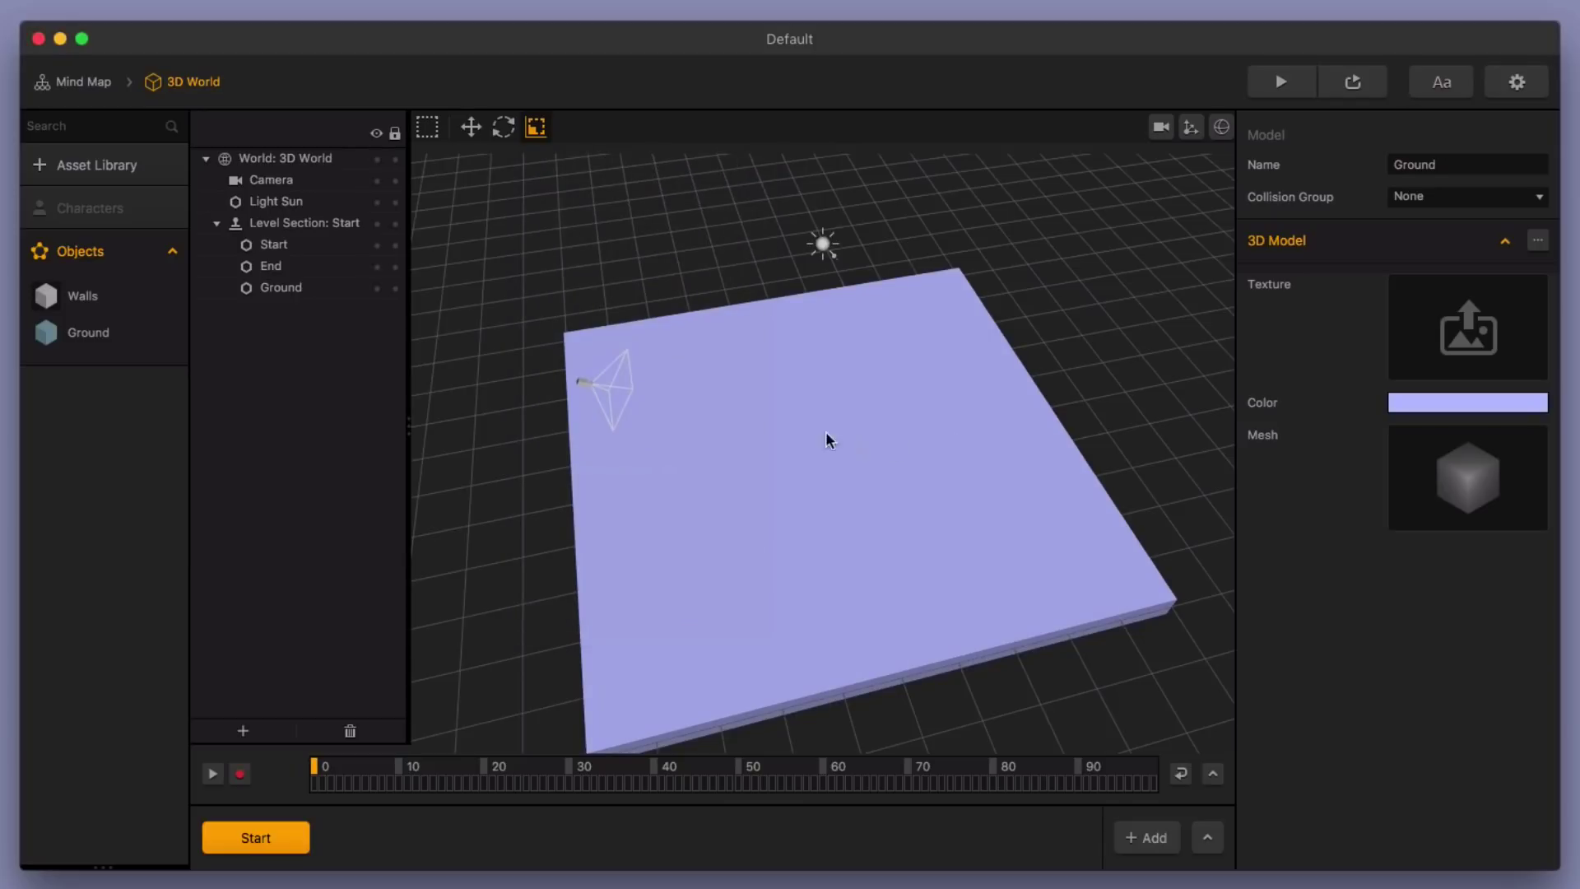
Place a Walls cube on top of the ground platform at its center and switch to the Move tool
{"action": "left_click", "coordinate": [111, 302]}
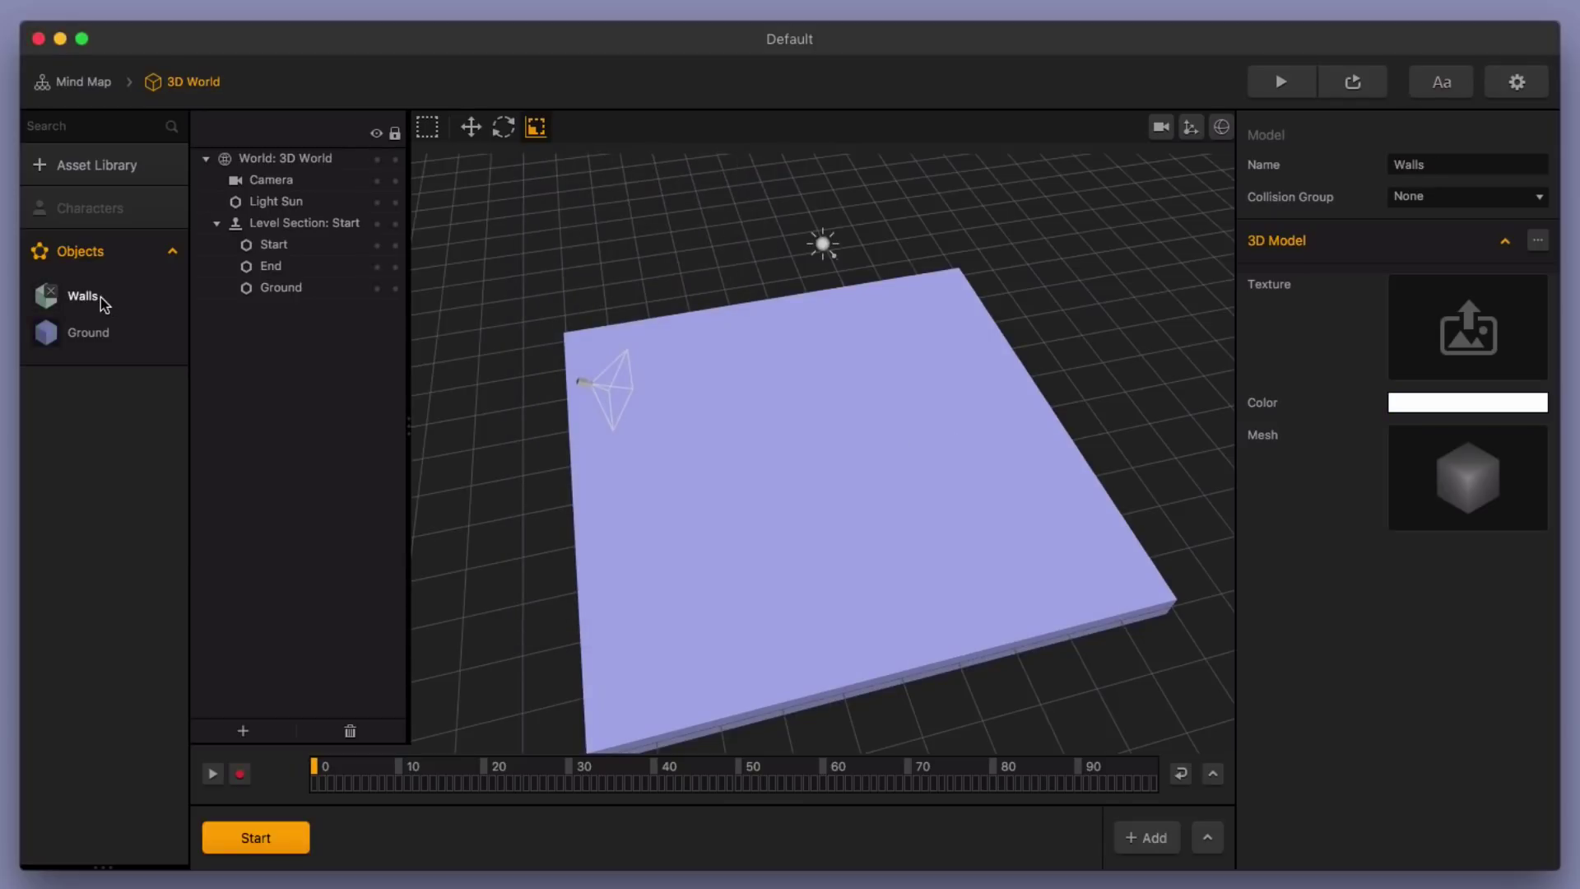
{"action": "left_click_drag", "start_coordinate": [101, 298], "coordinate": [823, 352]}
{"action": "left_click", "coordinate": [471, 127]}
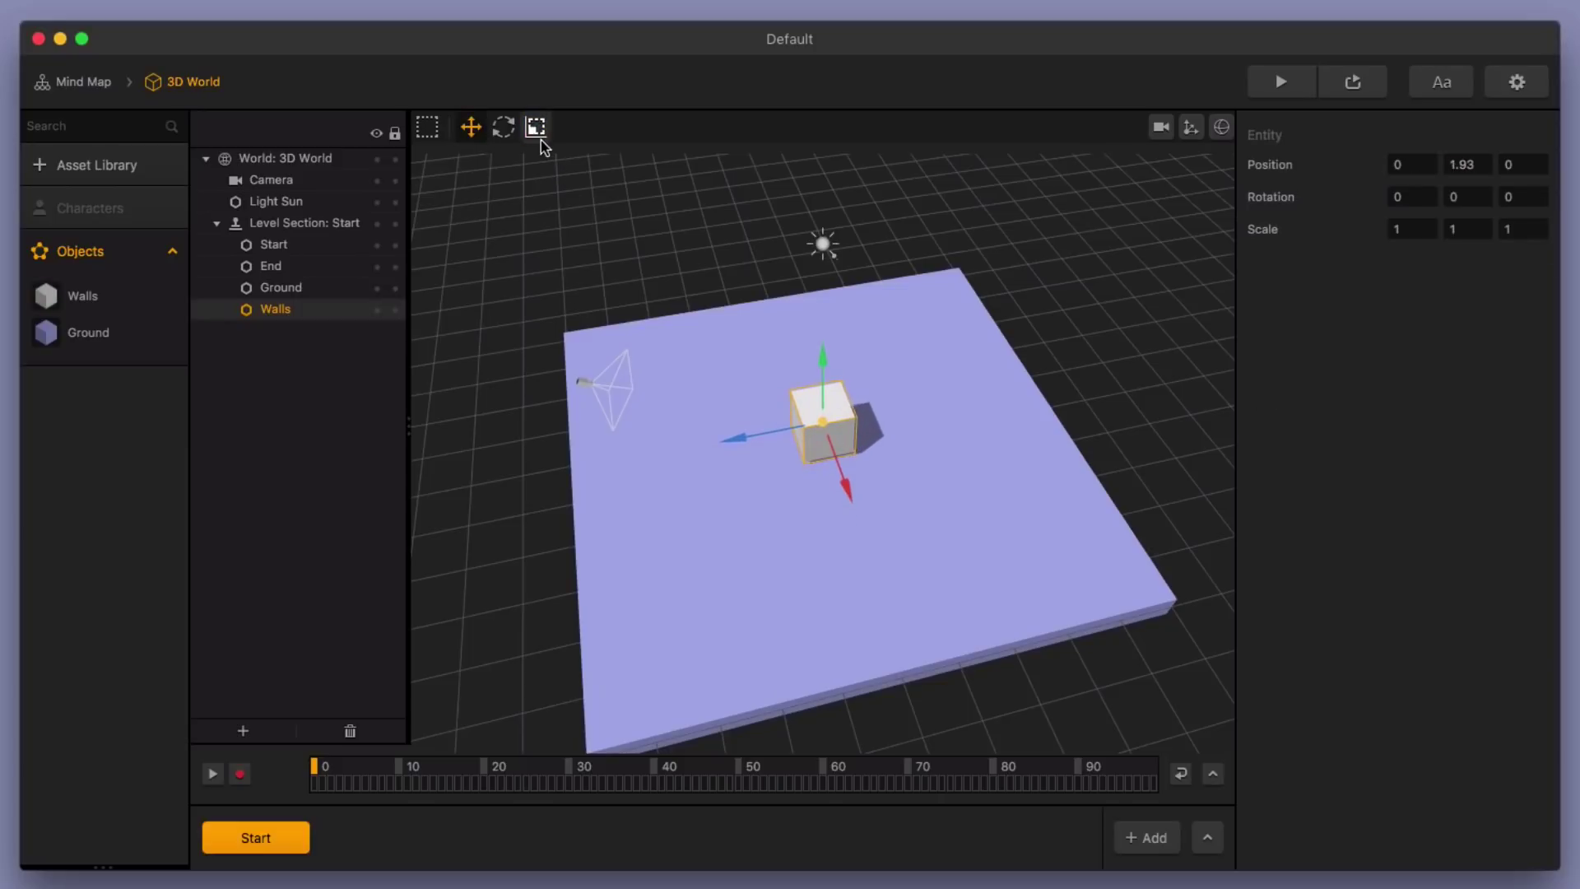
Narrow the Walls cube along its Z axis and move it out to the ground platform's near-camera edge
{"action": "scroll", "coordinate": [832, 506], "scroll_direction": "up", "scroll_amount": 3}
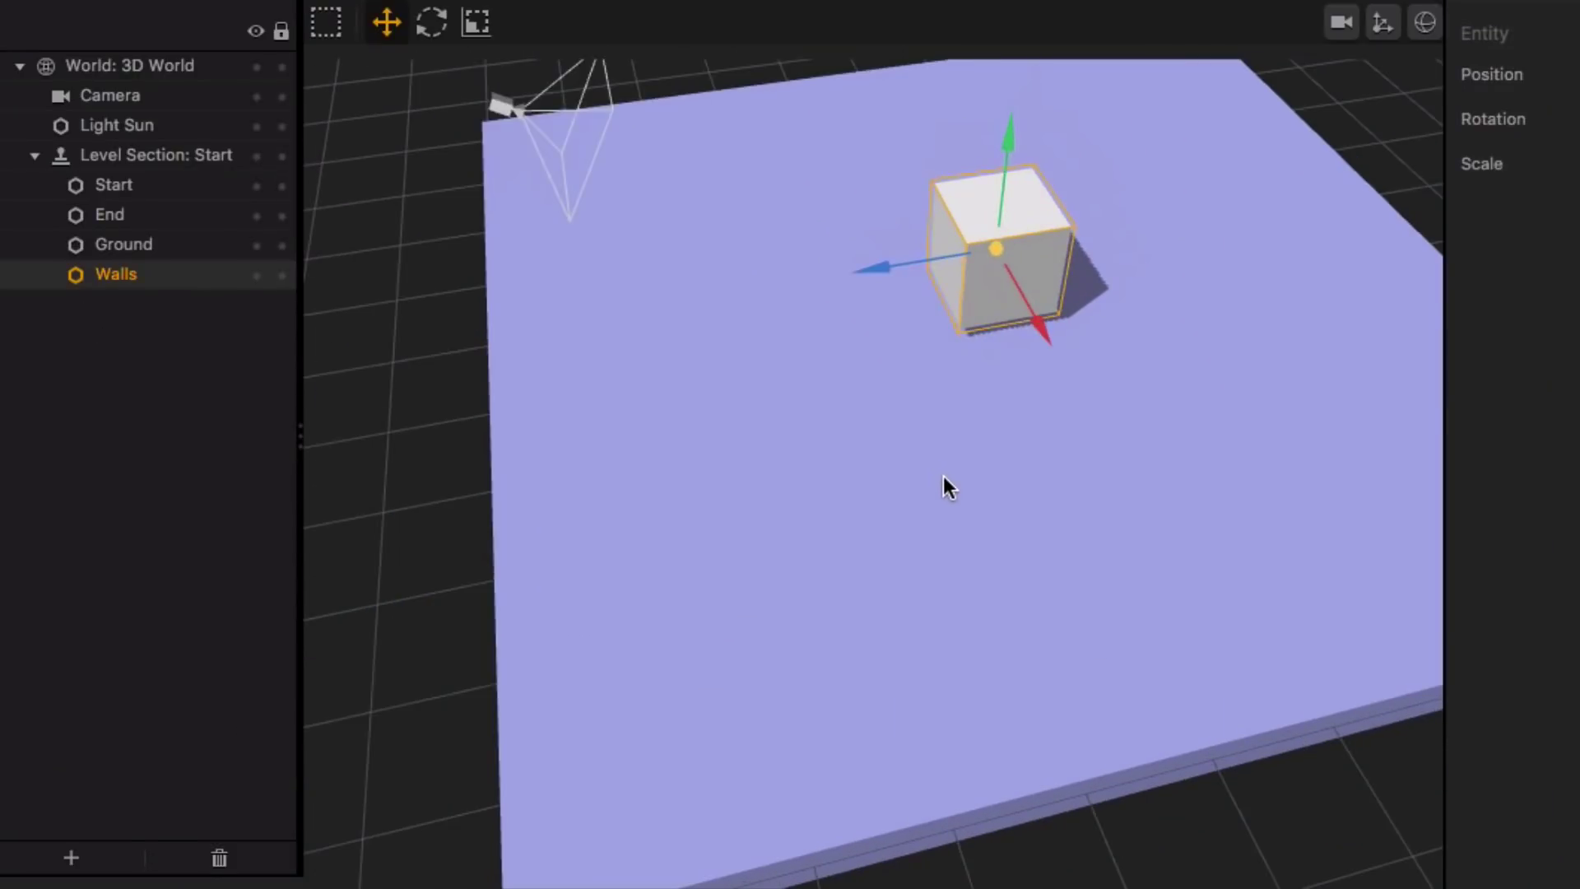
{"action": "scroll", "coordinate": [943, 445], "scroll_direction": "down", "scroll_amount": 2}
{"action": "left_click", "coordinate": [475, 22]}
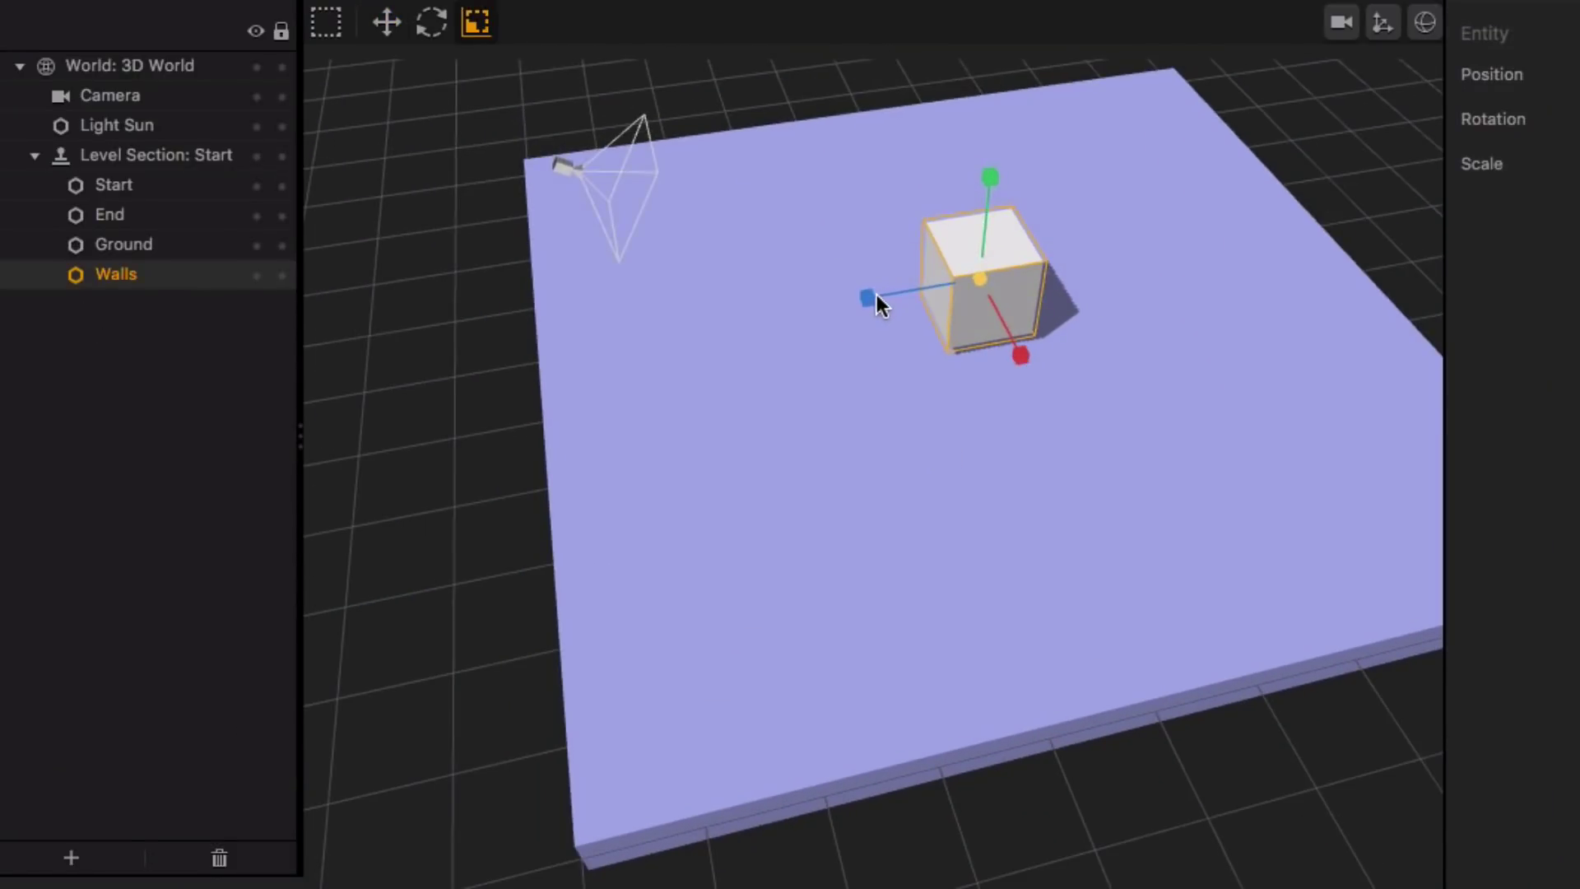
{"action": "left_click_drag", "start_coordinate": [867, 290], "coordinate": [423, 401]}
{"action": "left_click", "coordinate": [386, 23]}
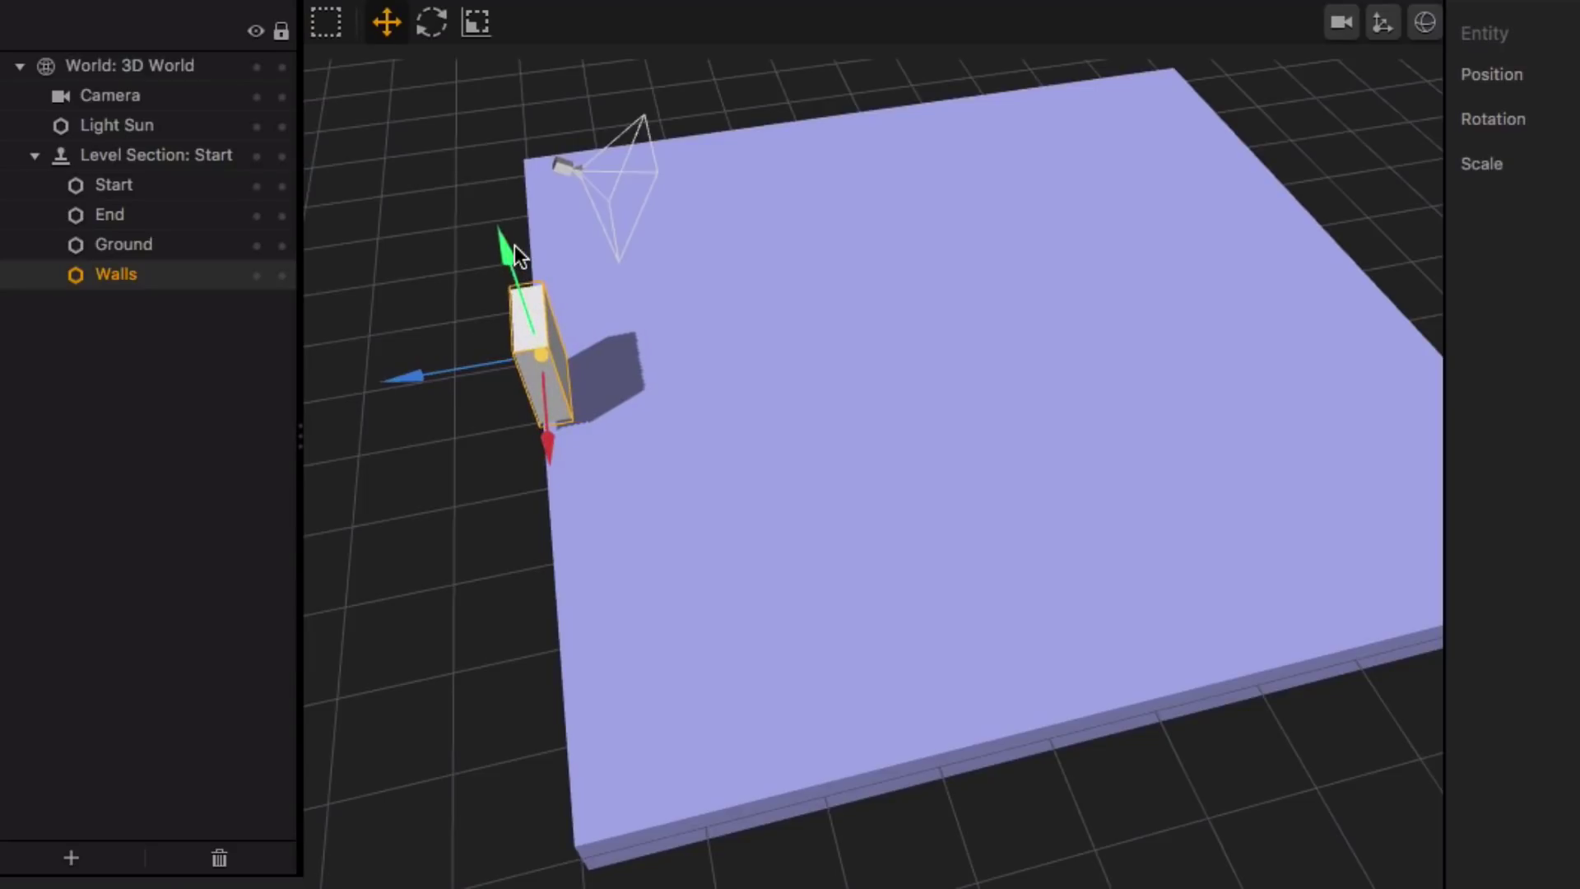
Lower the Walls block and shift it slightly outward along Z so it sits against the side of the ground platform
{"action": "left_click_drag", "start_coordinate": [507, 250], "coordinate": [517, 270]}
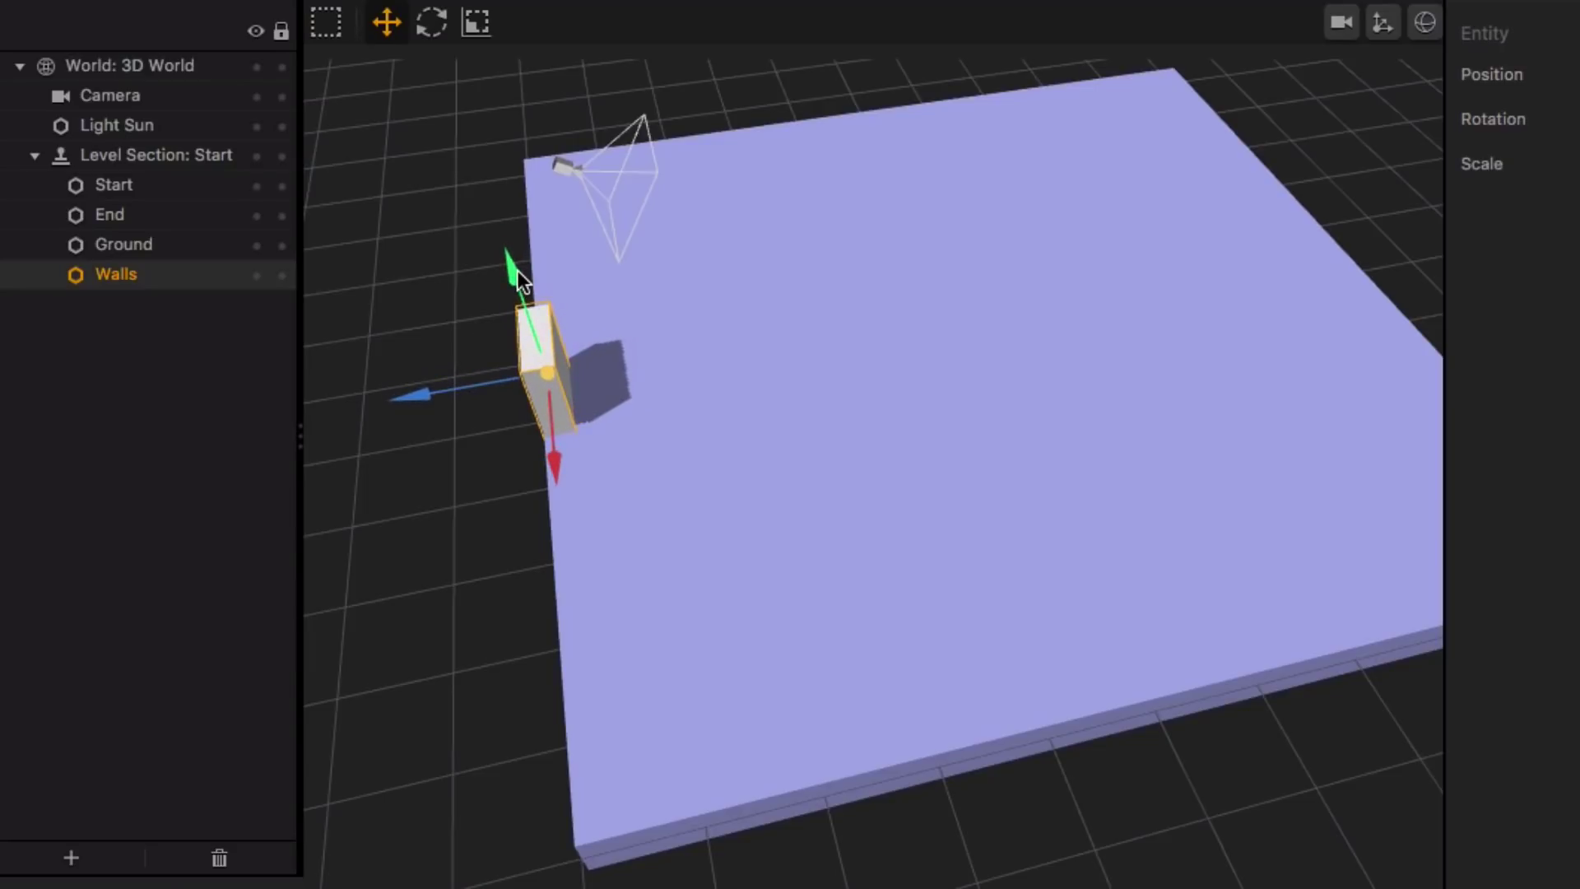
{"action": "left_click", "coordinate": [457, 392]}
{"action": "left_click", "coordinate": [538, 368]}
{"action": "left_click_drag", "start_coordinate": [428, 385], "coordinate": [419, 388]}
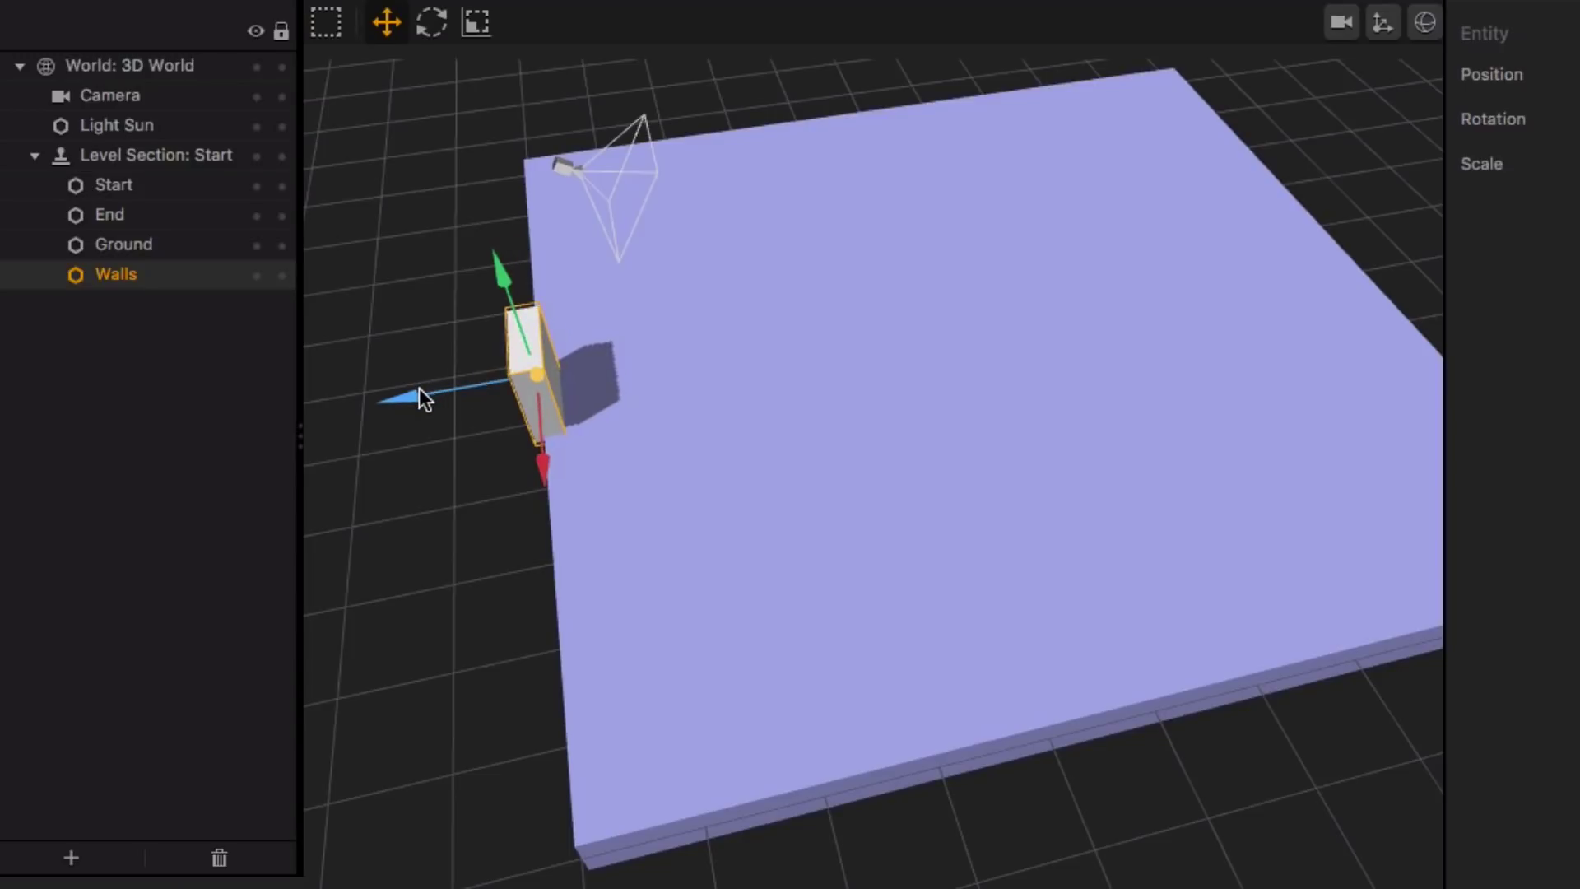
{"action": "middle_click_drag", "start_coordinate": [713, 465], "coordinate": [955, 309]}
{"action": "left_click_drag", "start_coordinate": [943, 294], "coordinate": [943, 347]}
{"action": "middle_click_drag", "start_coordinate": [1035, 512], "coordinate": [746, 432]}
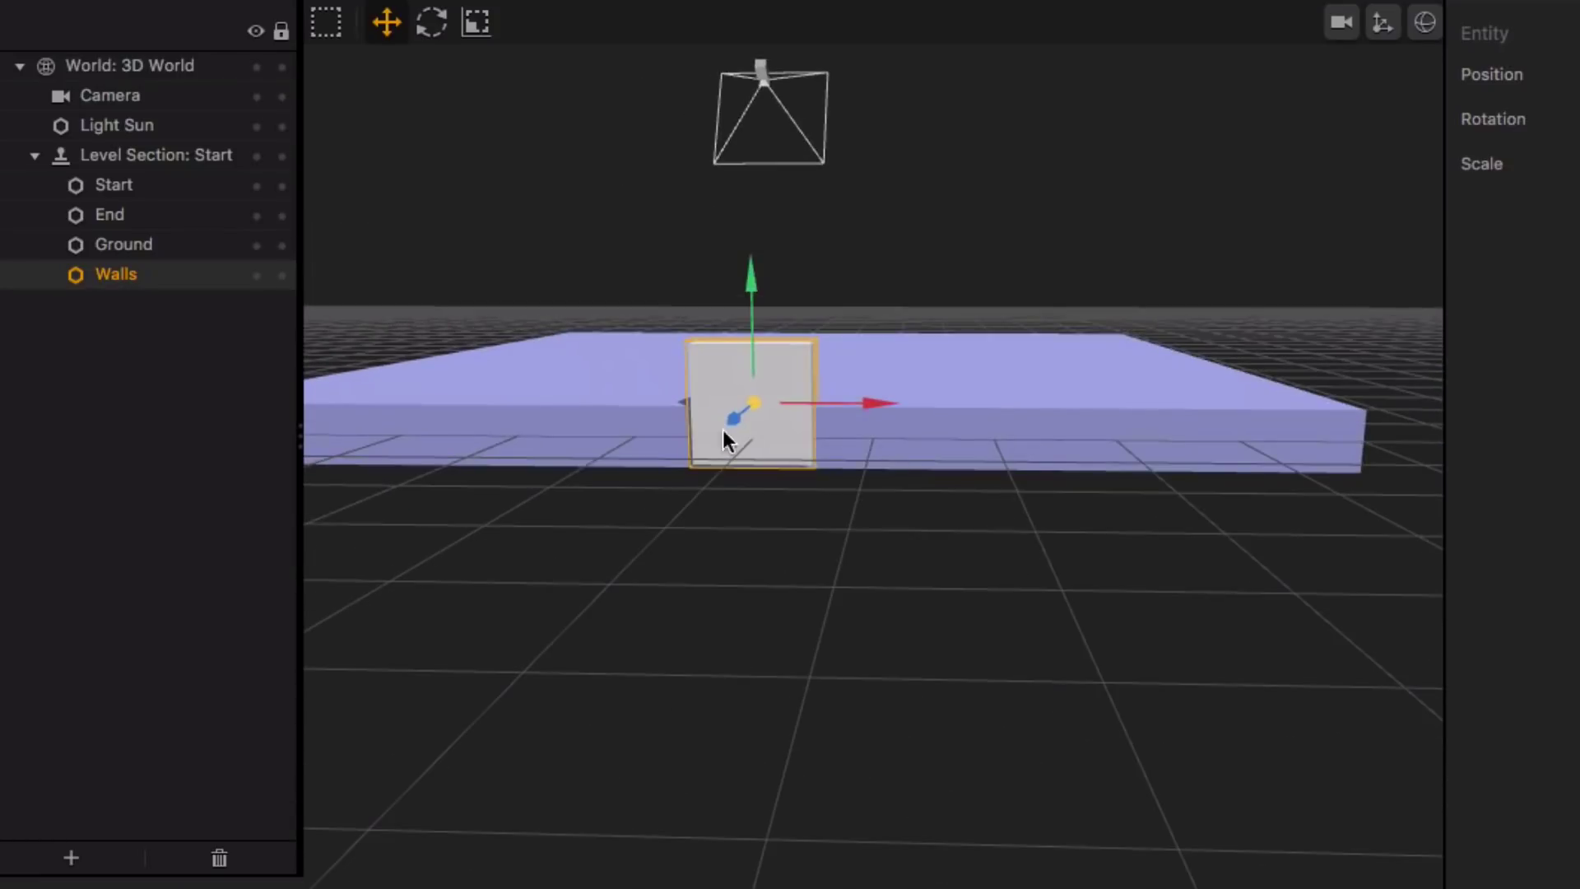
Thicken the Walls block slightly along its Z axis with the Scale tool
{"action": "middle_click_drag", "start_coordinate": [1131, 457], "coordinate": [619, 491]}
{"action": "left_click", "coordinate": [479, 26]}
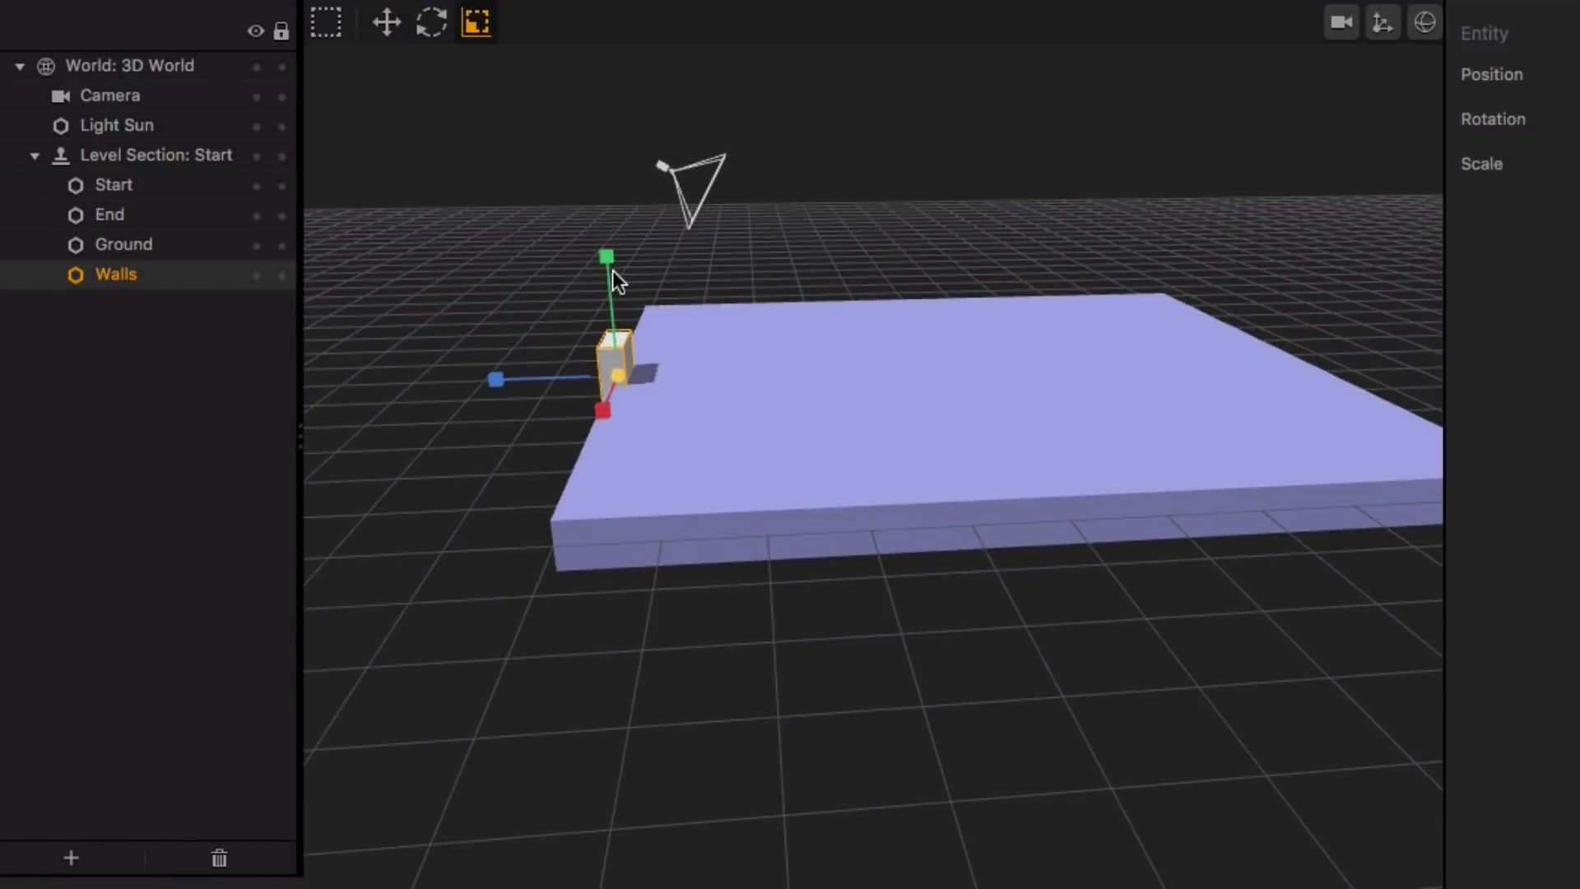
{"action": "left_click", "coordinate": [500, 384]}
{"action": "left_click", "coordinate": [613, 362]}
{"action": "left_click_drag", "start_coordinate": [516, 370], "coordinate": [500, 372]}
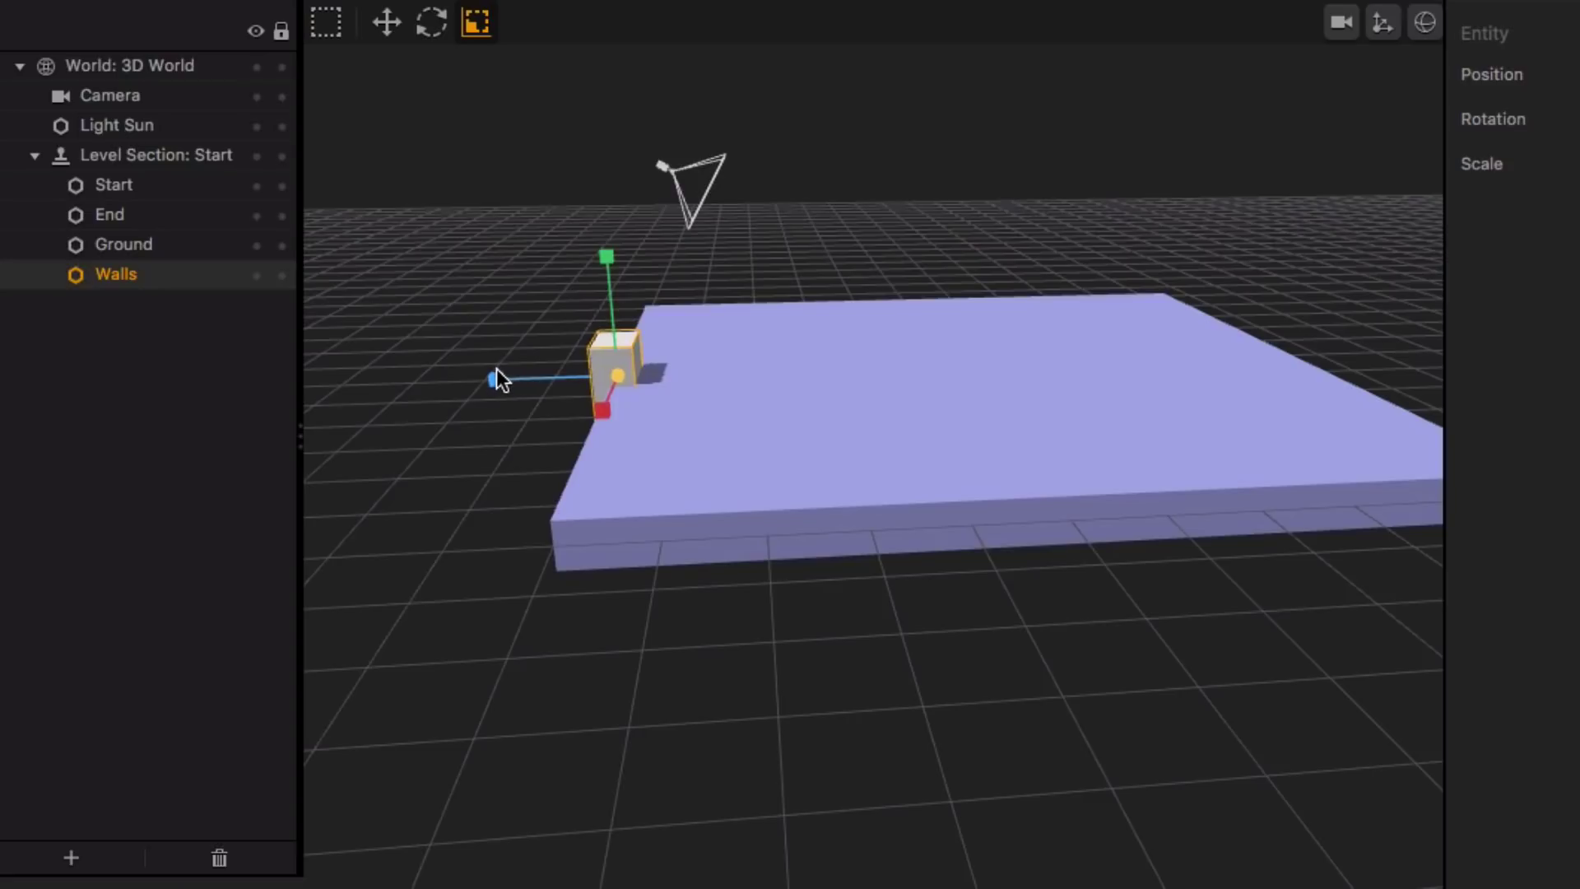
{"action": "scroll", "coordinate": [740, 400], "scroll_direction": "up", "scroll_amount": 3}
{"action": "middle_click_drag", "start_coordinate": [700, 401], "coordinate": [477, 424]}
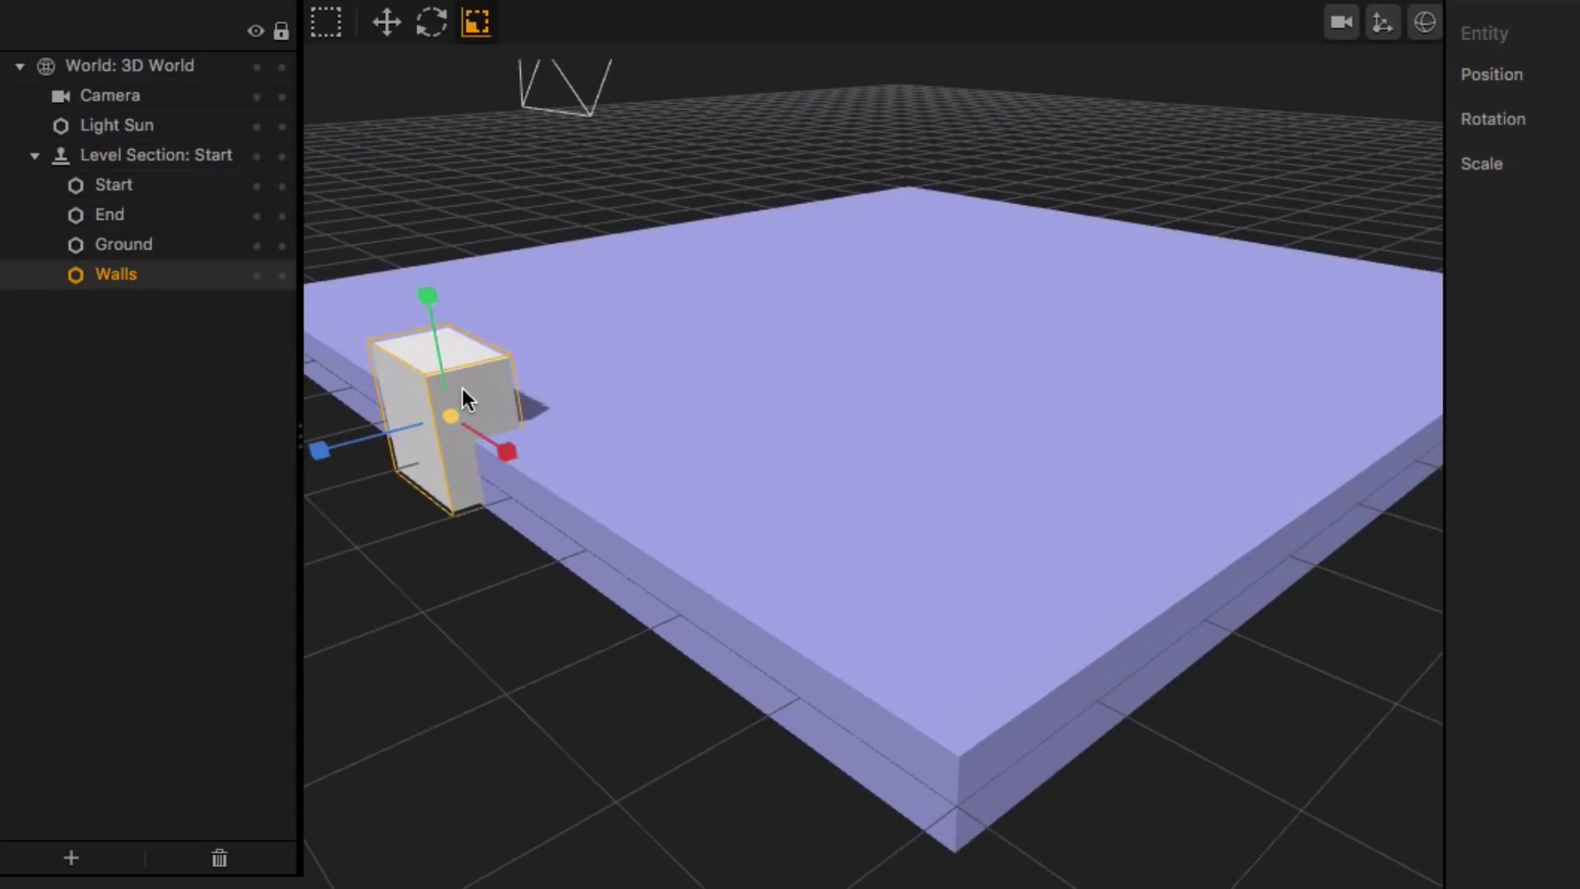
{"action": "left_click_drag", "start_coordinate": [393, 413], "coordinate": [383, 421]}
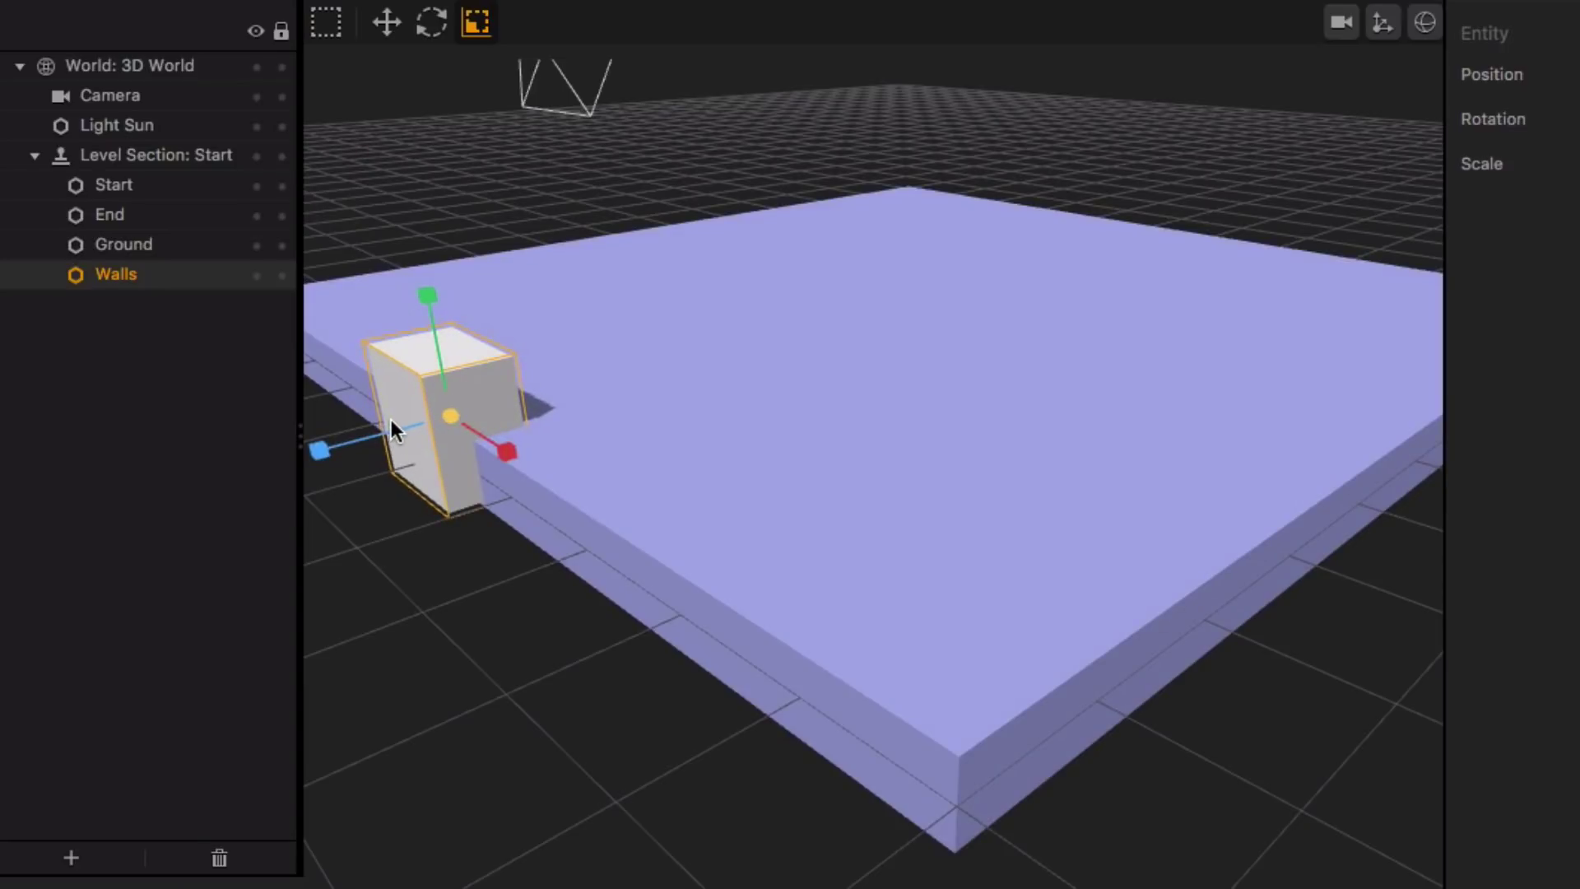
Stretch the Walls block along its X axis so it spans the full edge of the ground platform
{"action": "scroll", "coordinate": [556, 471], "scroll_direction": "down", "scroll_amount": 3}
{"action": "middle_click_drag", "start_coordinate": [650, 430], "coordinate": [970, 489]}
{"action": "left_click_drag", "start_coordinate": [959, 484], "coordinate": [1579, 563]}
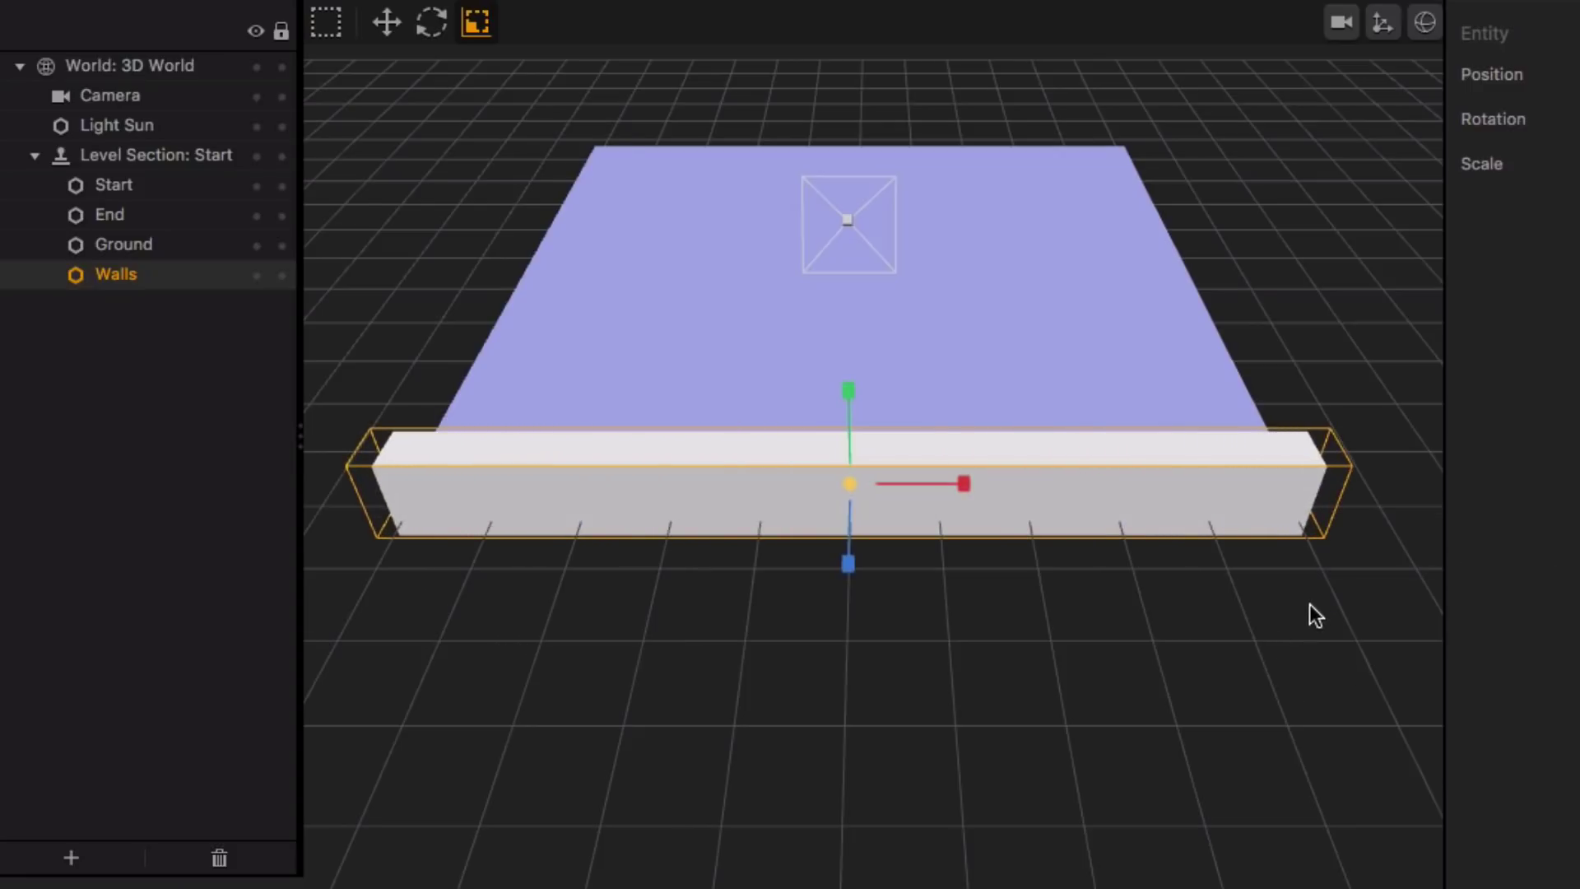
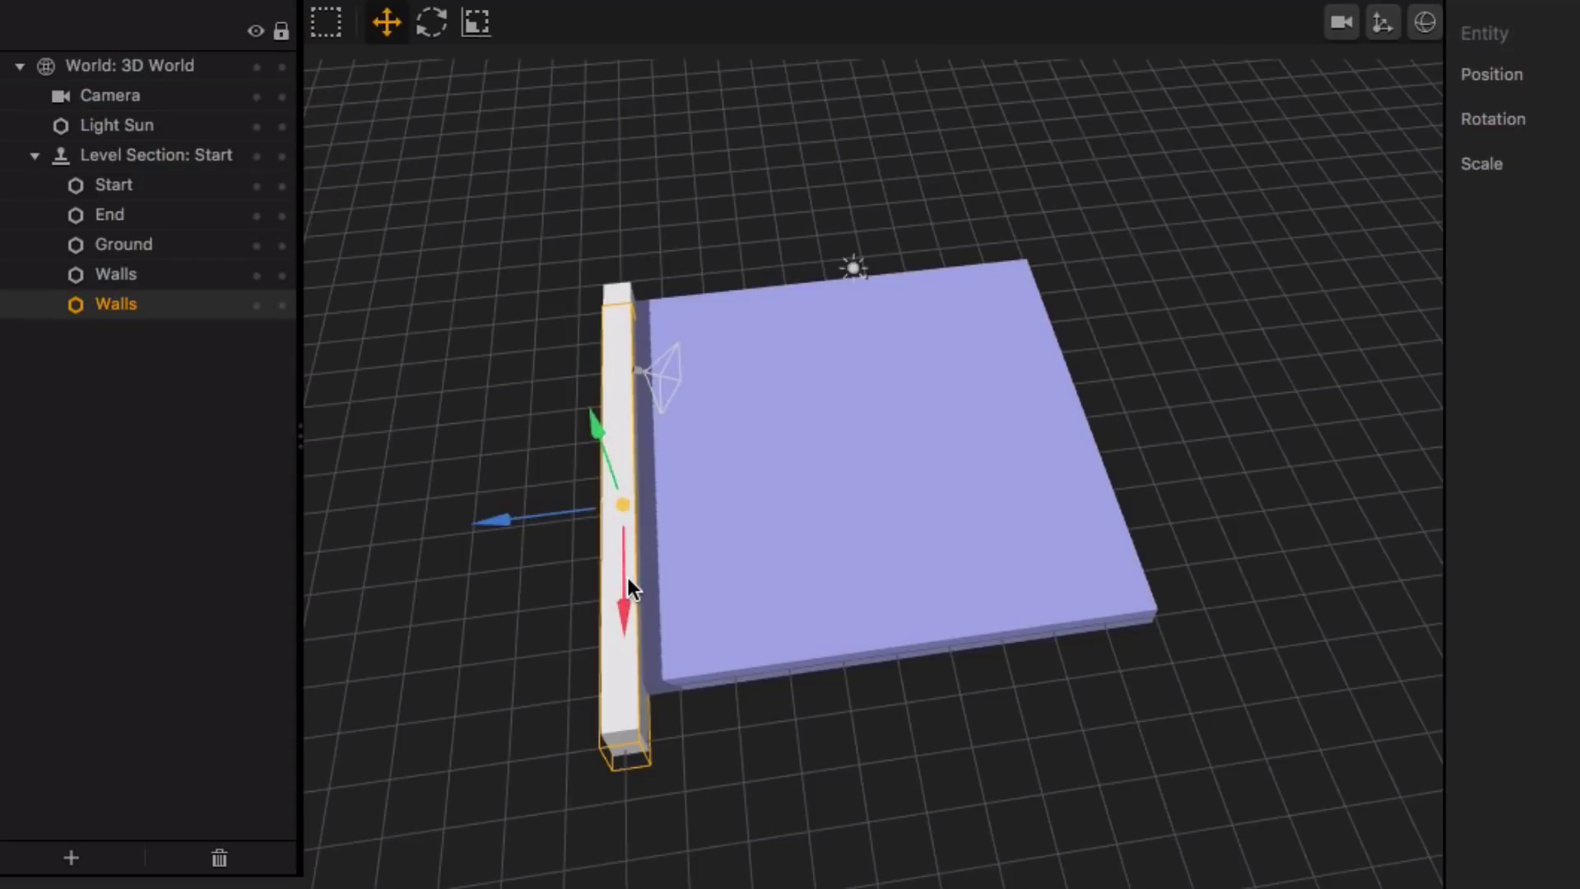
Delete the offset copy of the Walls block and discard a second trial duplicate of the original wall
{"action": "key", "text": "Delete"}
{"action": "left_click", "coordinate": [174, 280]}
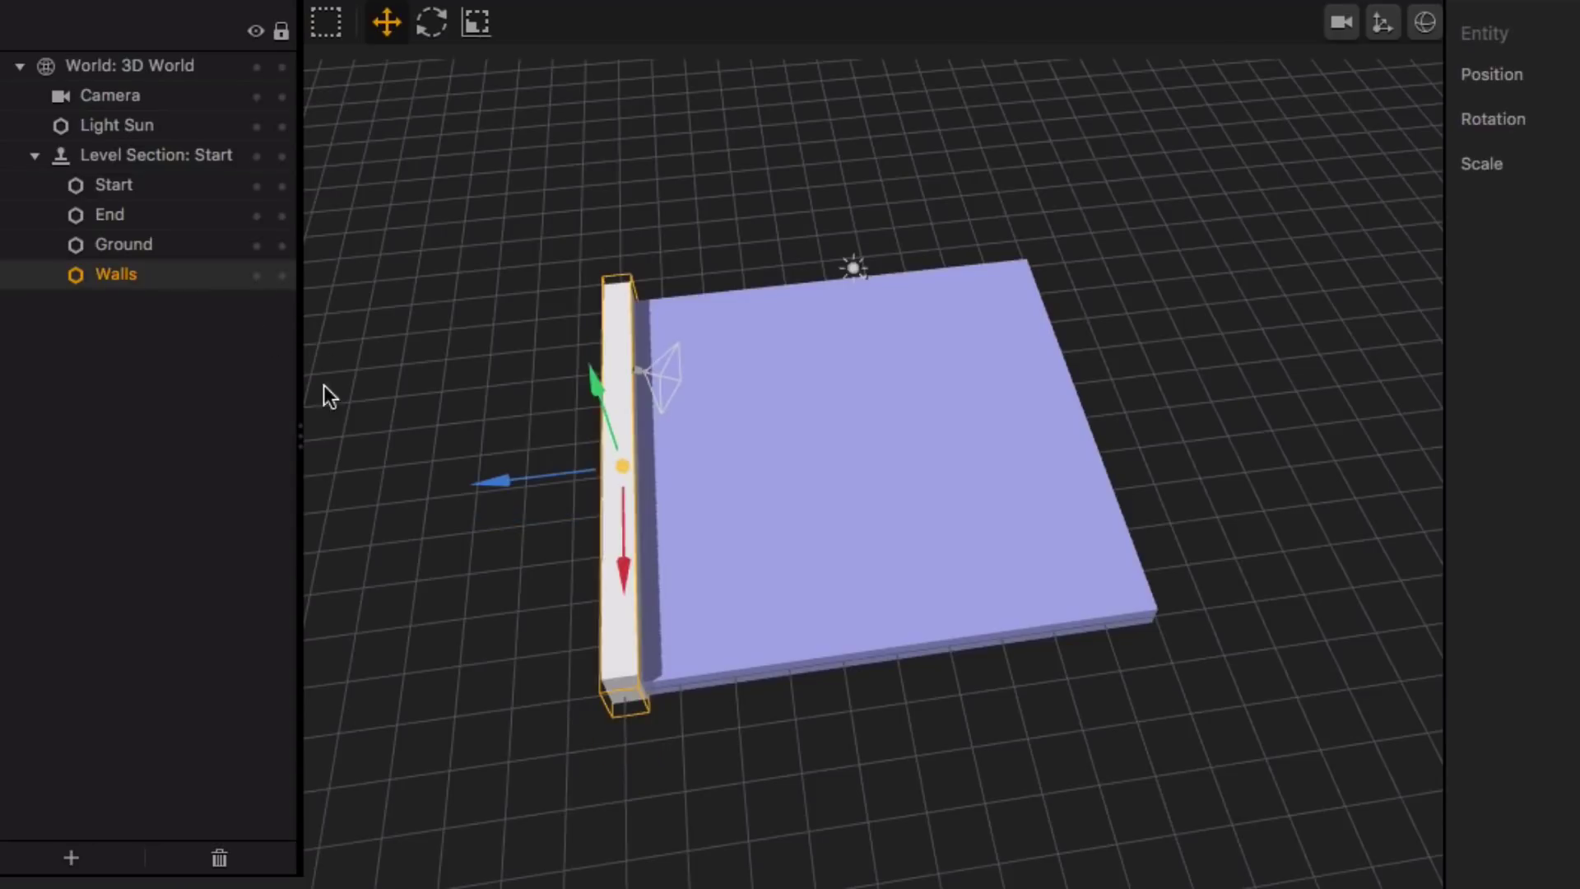
{"action": "key", "text": "ctrl+d"}
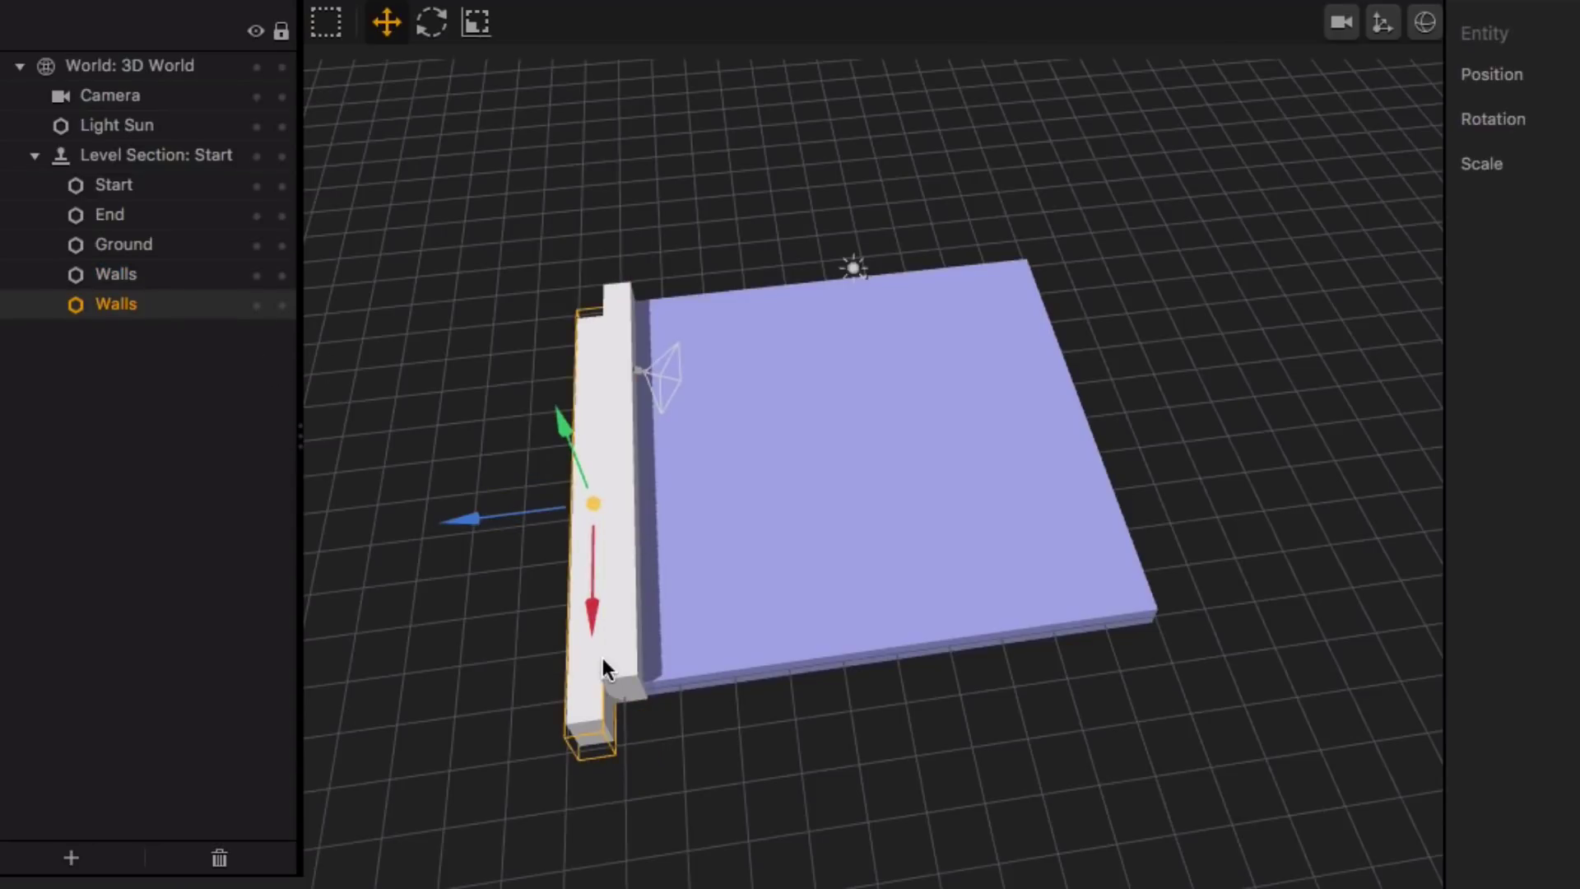
{"action": "key", "text": "Delete"}
Duplicate the long Walls block and move the copy along Z so it sits against the opposite edge of the ground platform
{"action": "middle_click_drag", "start_coordinate": [728, 404], "coordinate": [728, 491]}
{"action": "left_click", "coordinate": [622, 534]}
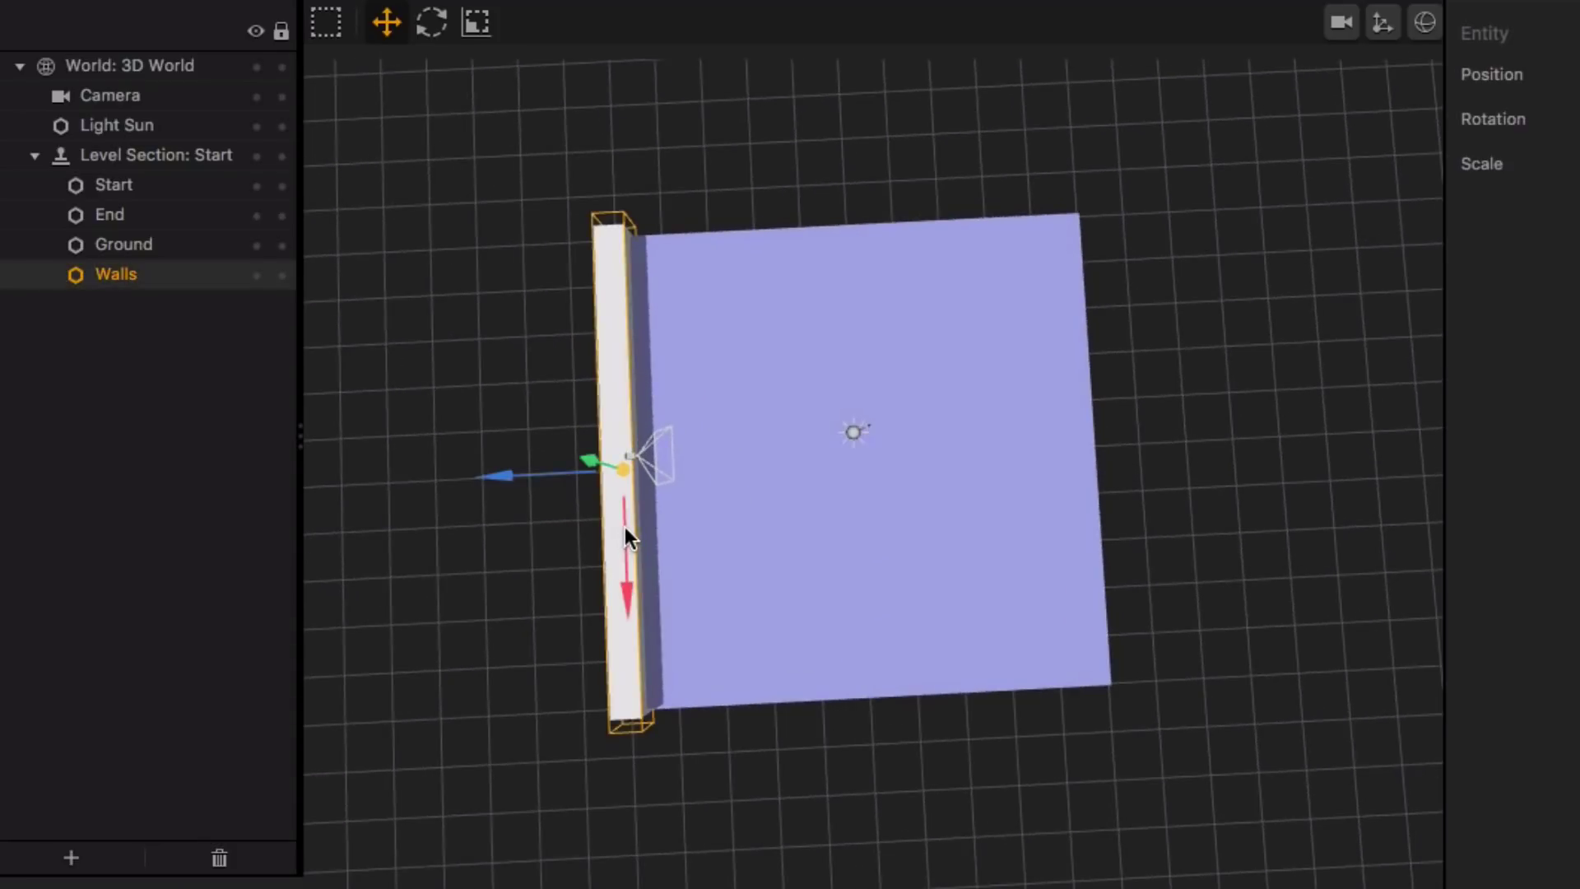
{"action": "key", "text": "ctrl+d"}
{"action": "left_click_drag", "start_coordinate": [564, 457], "coordinate": [1000, 507]}
{"action": "middle_click_drag", "start_coordinate": [1015, 527], "coordinate": [992, 415]}
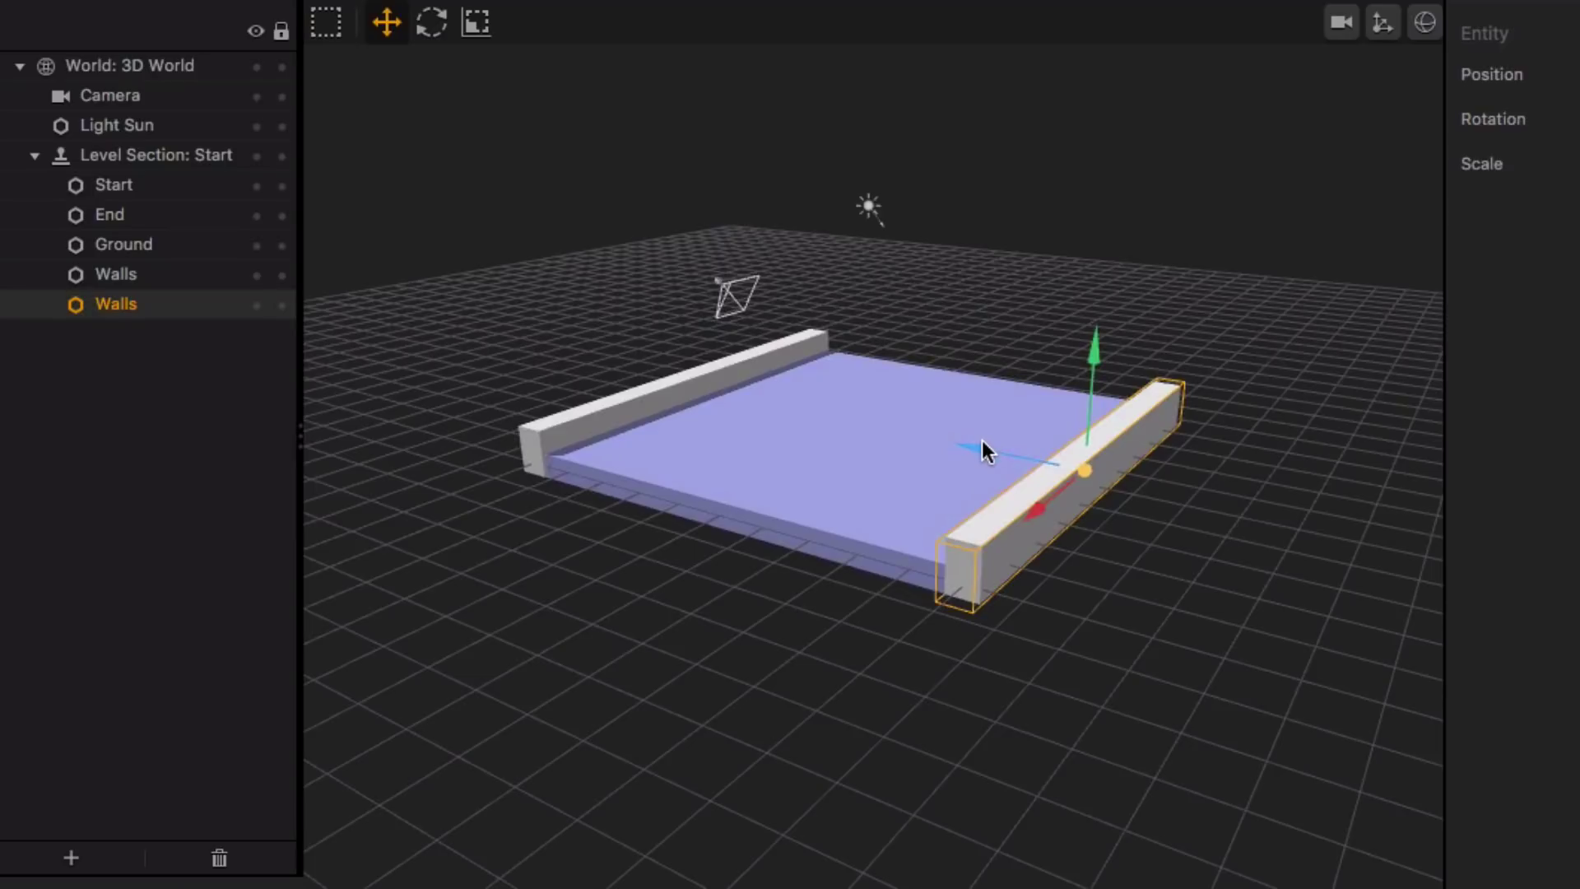
{"action": "mouse_move", "coordinate": [981, 441]}
{"action": "left_mouse_down"}
{"action": "mouse_move", "coordinate": [954, 431]}
{"action": "mouse_move", "coordinate": [975, 452]}
{"action": "left_mouse_up"}
{"action": "middle_click_drag", "start_coordinate": [950, 433], "coordinate": [1010, 509]}
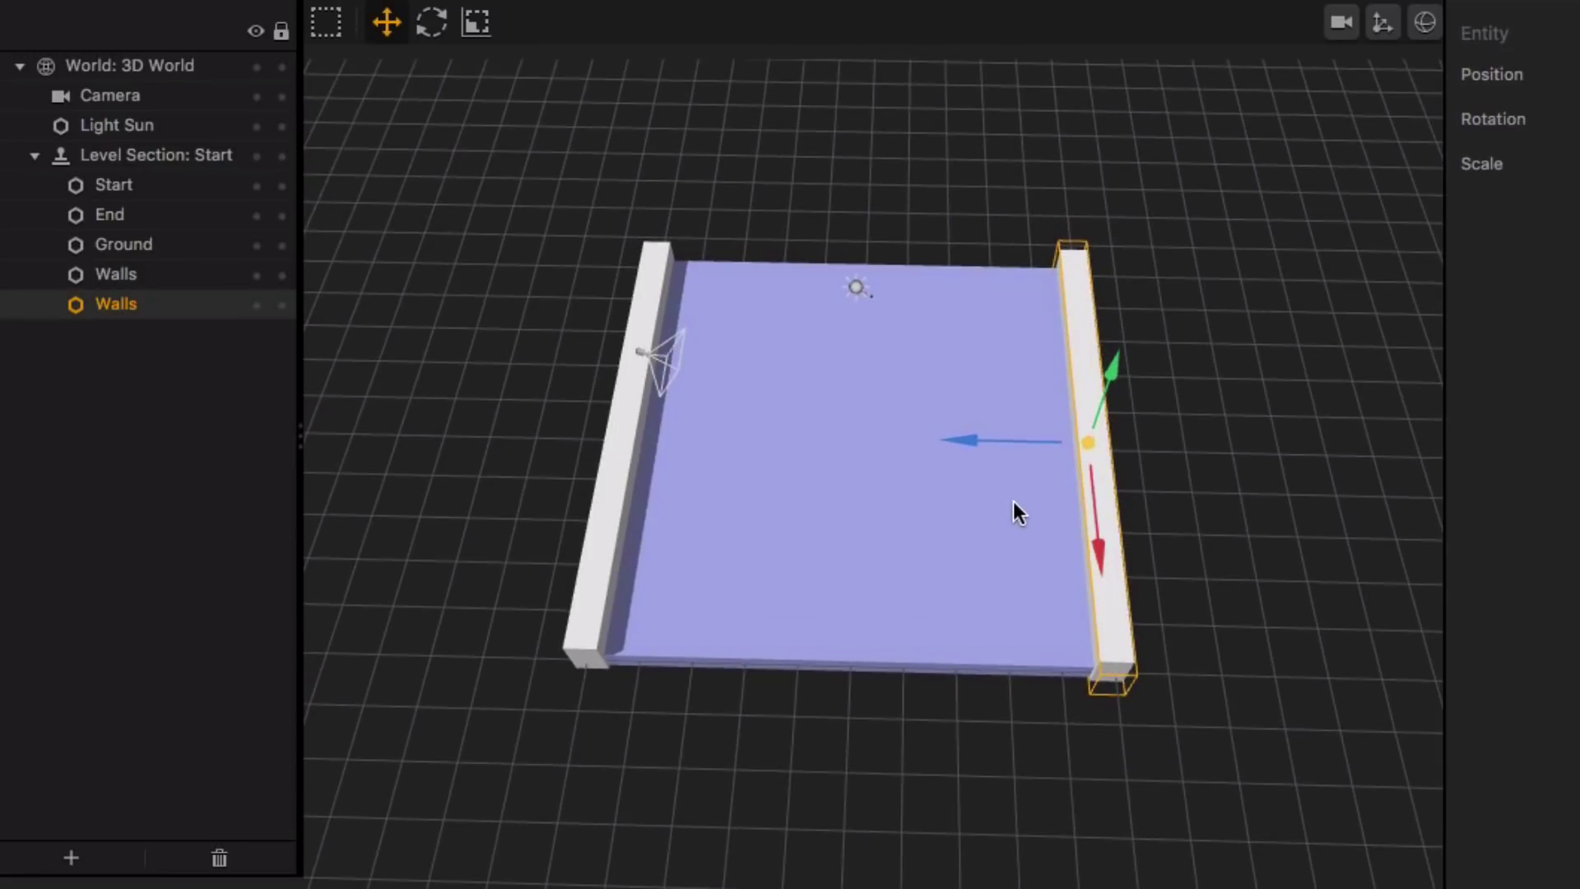
Duplicate the second wall and move the copy along Z to the middle of the ground platform
{"action": "key", "text": "ctrl+d"}
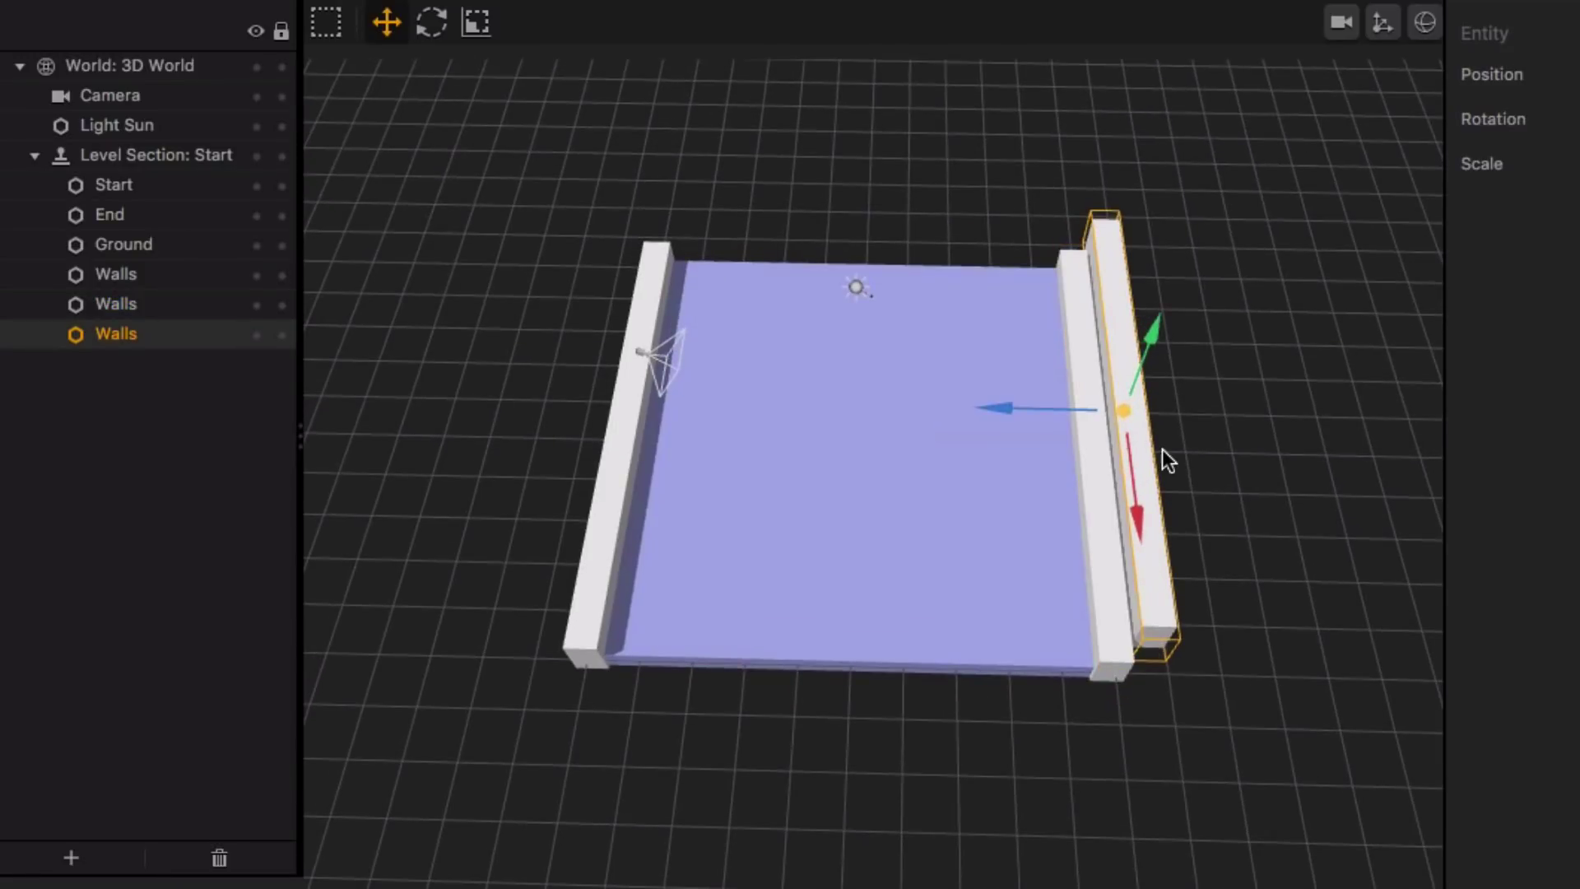
{"action": "key", "text": "Delete"}
{"action": "middle_click_drag", "start_coordinate": [1164, 454], "coordinate": [1112, 416]}
{"action": "left_click", "coordinate": [1101, 481]}
{"action": "key", "text": "ctrl+d"}
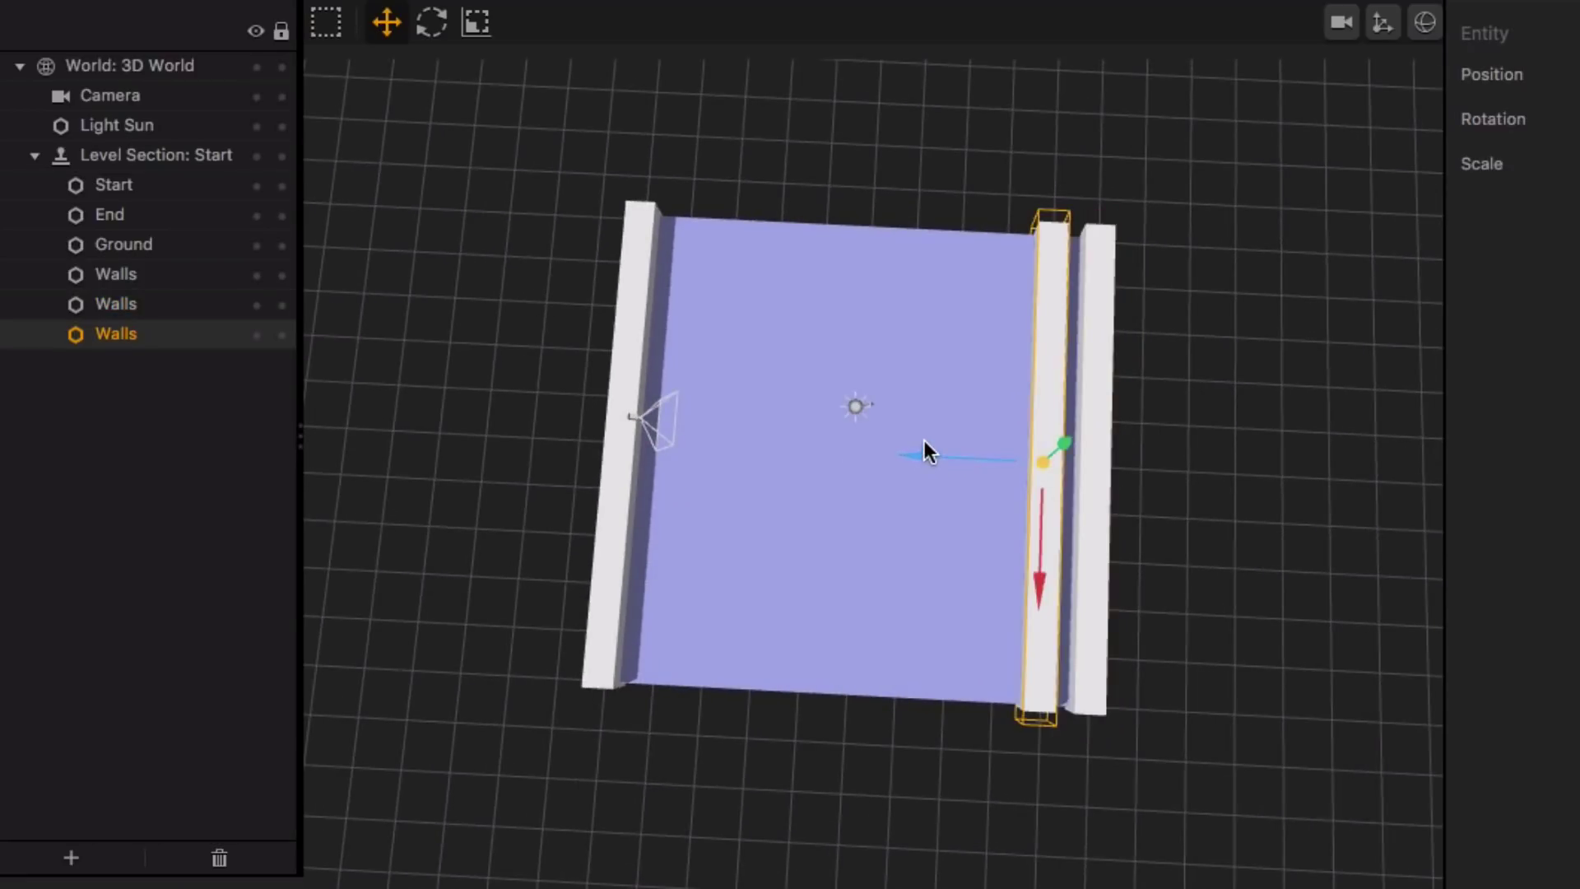
{"action": "left_click_drag", "start_coordinate": [925, 444], "coordinate": [777, 450]}
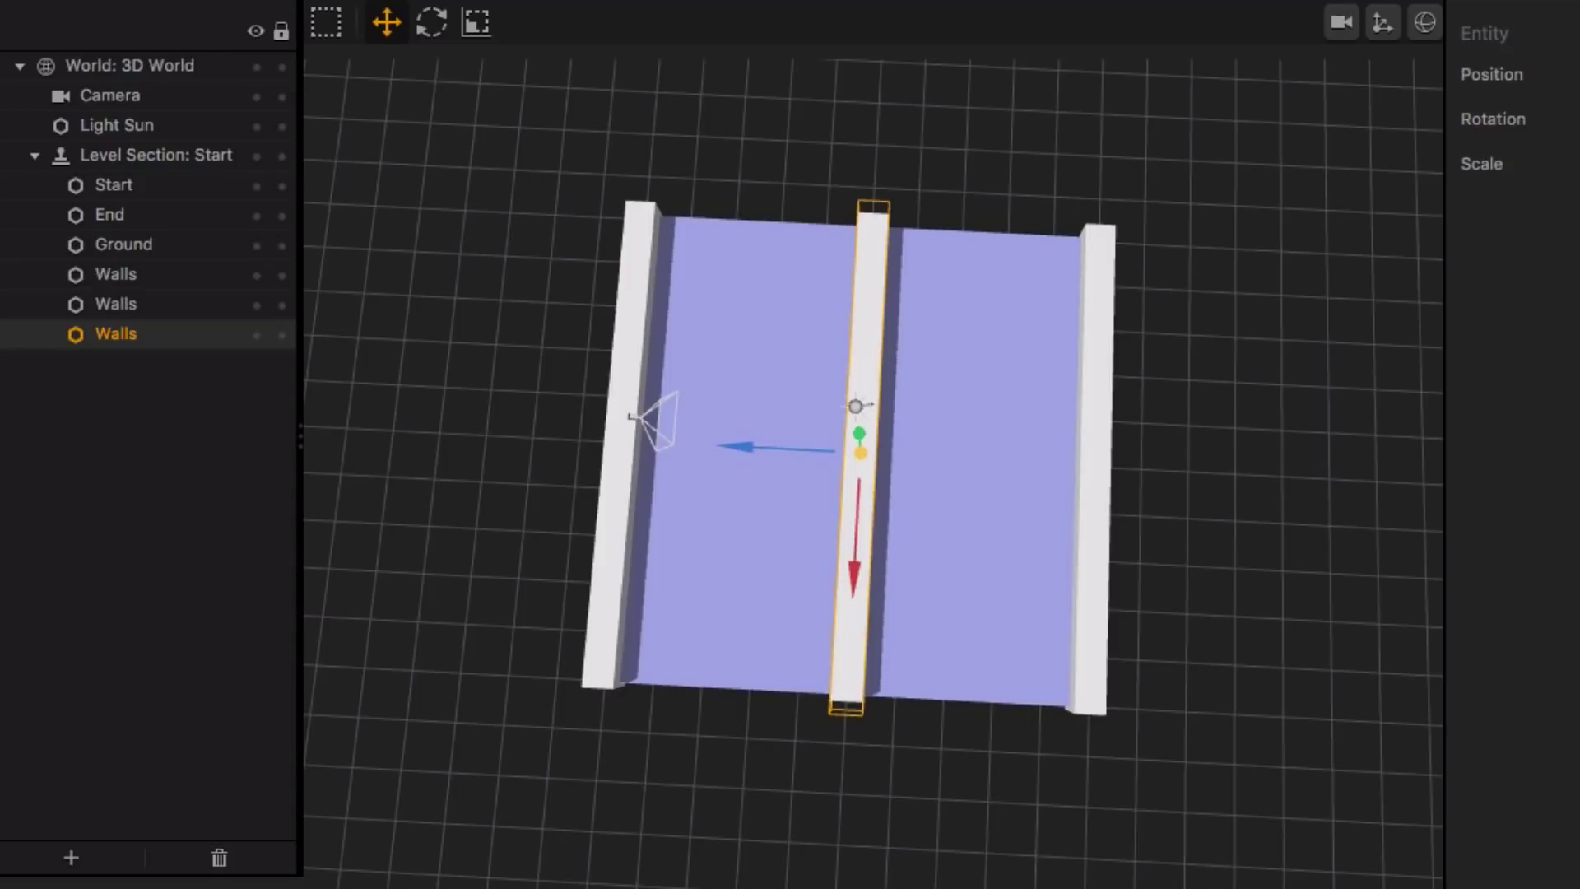
Turn the middle wall crosswise and move it along X to close one open end of the ground platform
{"action": "left_click_drag", "start_coordinate": [856, 579], "coordinate": [861, 816]}
{"action": "middle_click_drag", "start_coordinate": [894, 735], "coordinate": [777, 611]}
{"action": "scroll", "coordinate": [833, 591], "scroll_direction": "up", "scroll_amount": 5}
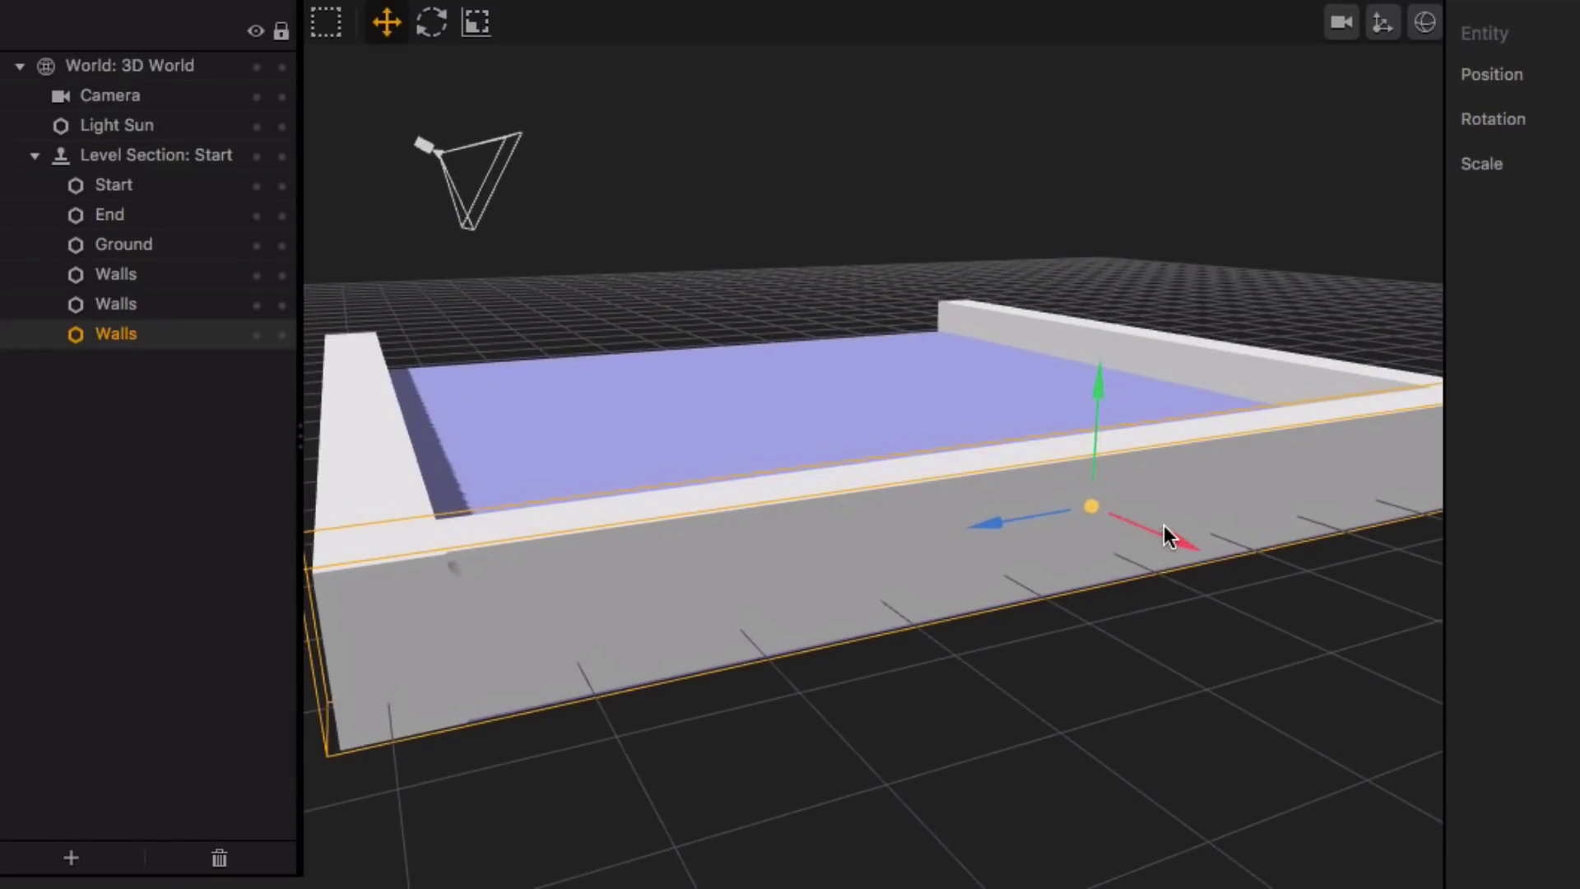
{"action": "middle_click_drag", "start_coordinate": [1166, 533], "coordinate": [1003, 649]}
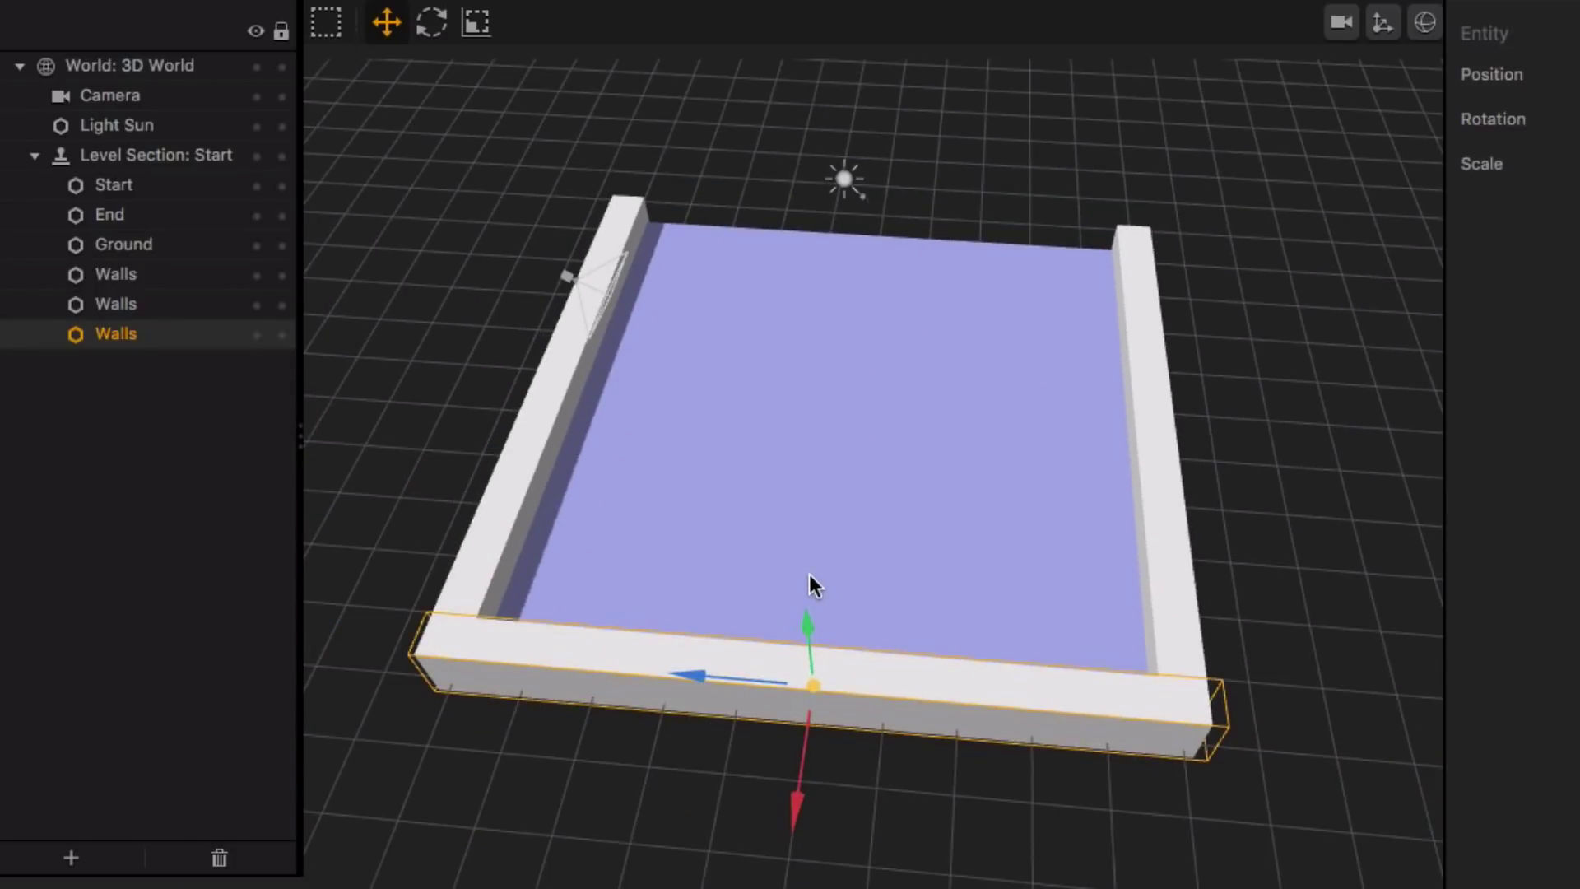
{"action": "middle_click_drag", "start_coordinate": [808, 574], "coordinate": [945, 542]}
{"action": "key", "text": "ctrl+d"}
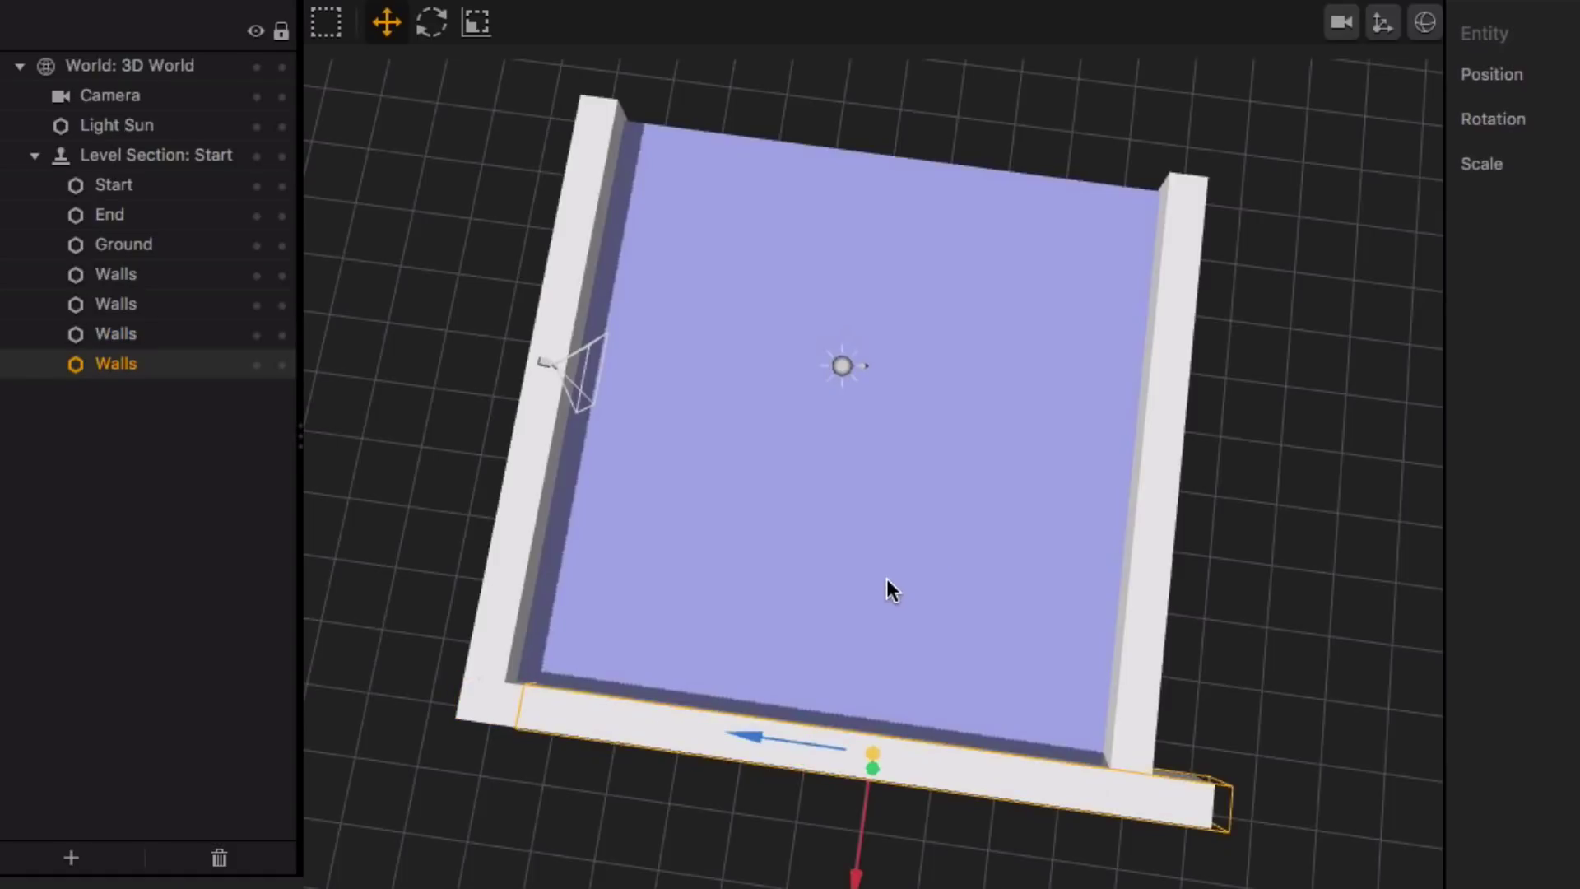
{"action": "key", "text": "Delete"}
Duplicate the crosswise wall and move the copy along X to the remaining open end of the ground platform
{"action": "left_click", "coordinate": [827, 753]}
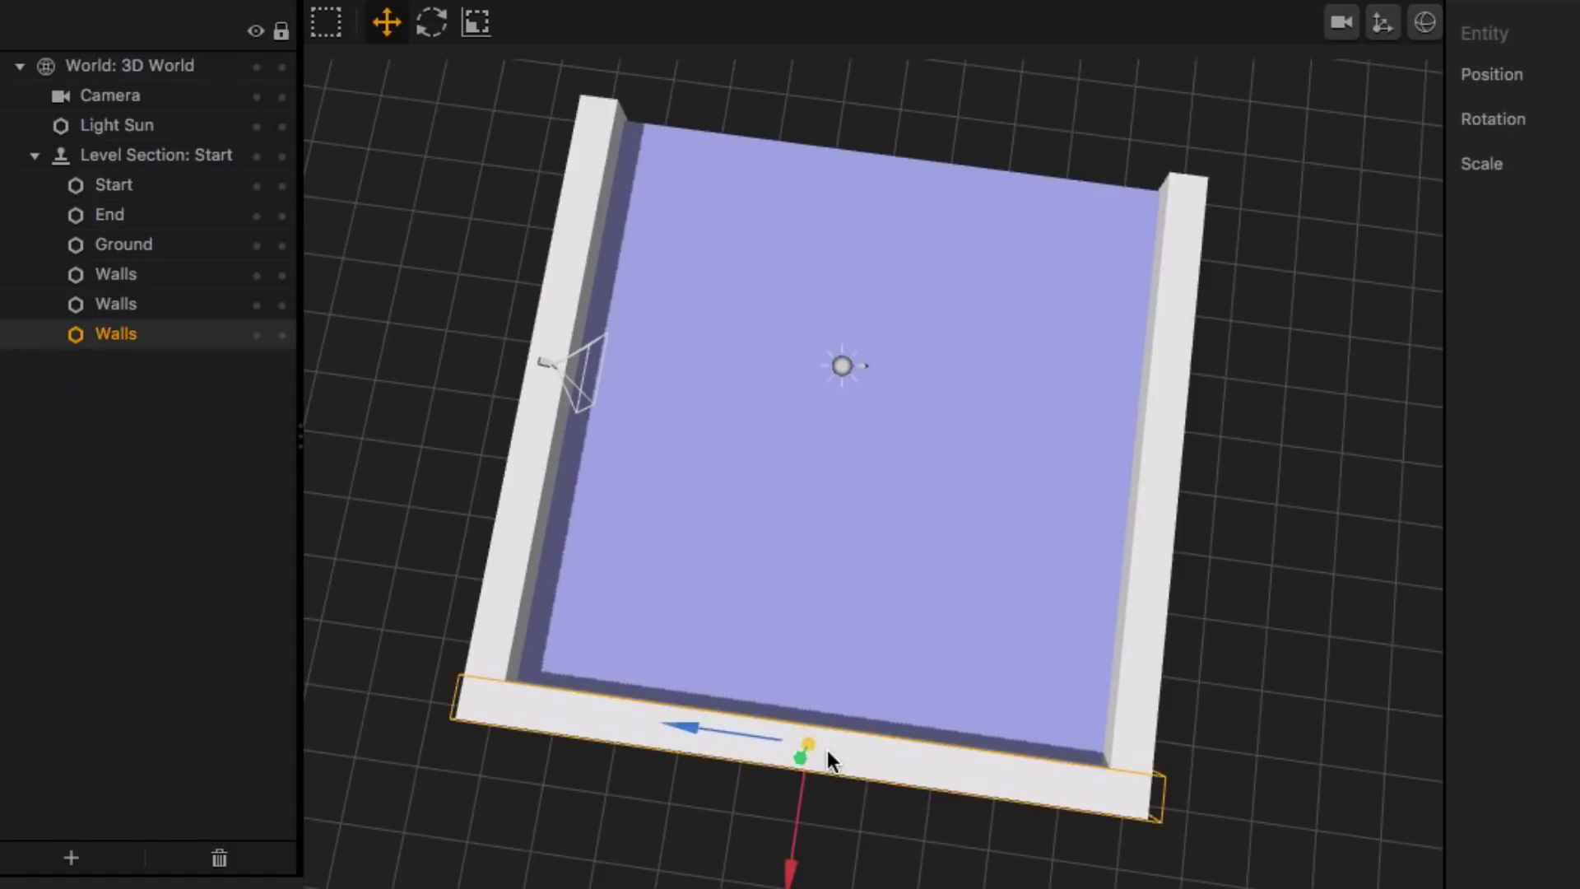
{"action": "key", "text": "ctrl+d"}
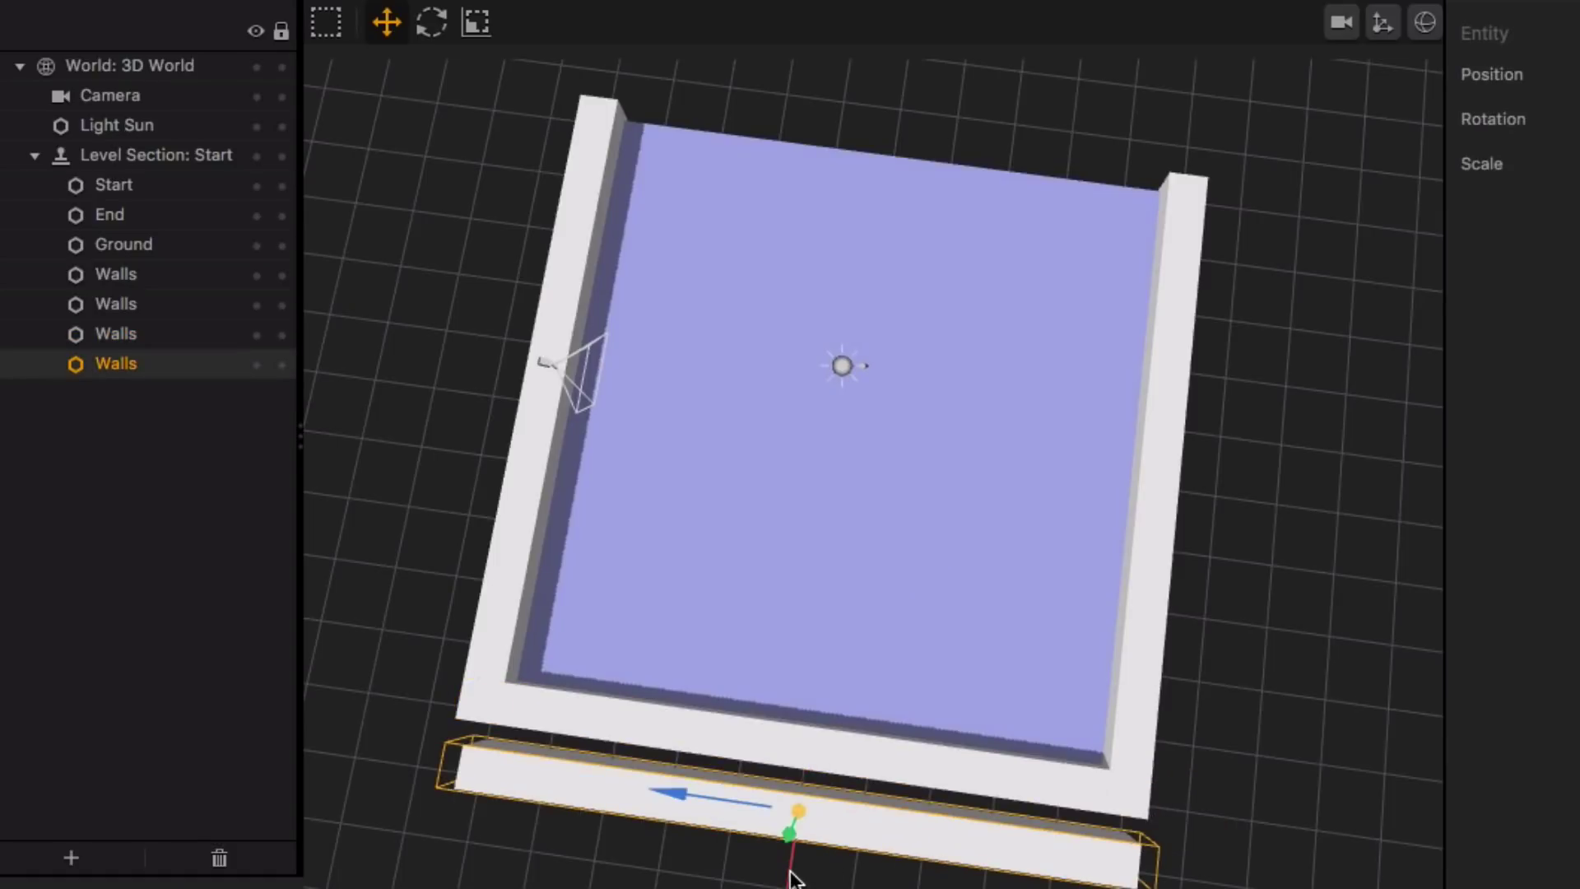
{"action": "scroll", "coordinate": [789, 836], "scroll_direction": "down", "scroll_amount": 2}
{"action": "middle_click_drag", "start_coordinate": [818, 840], "coordinate": [826, 713], "text": "shift"}
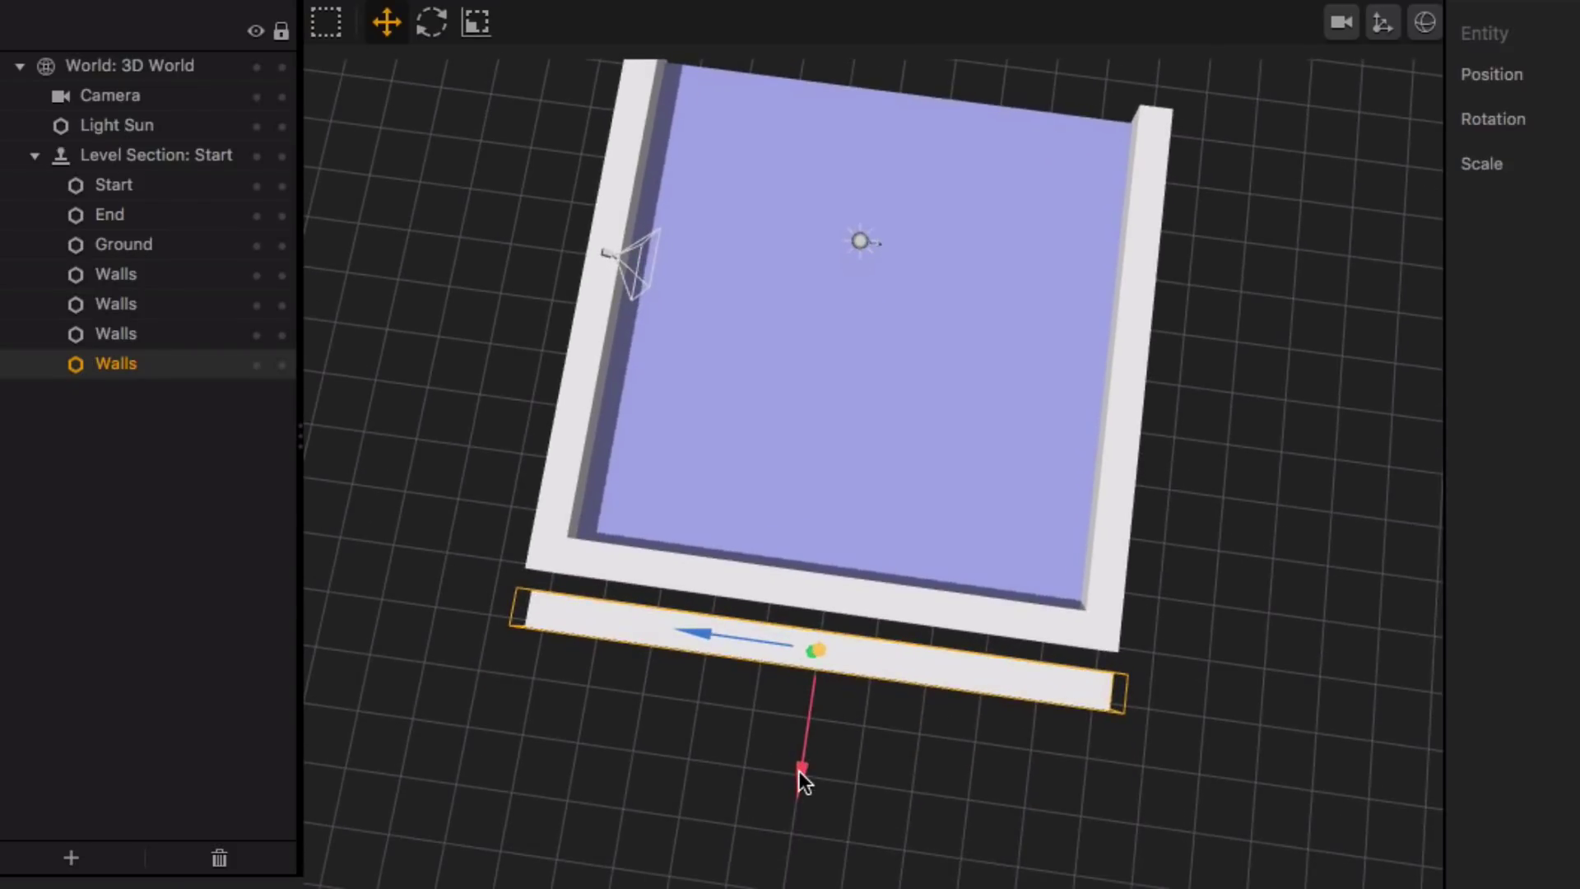
{"action": "left_click_drag", "start_coordinate": [800, 774], "coordinate": [836, 172]}
{"action": "middle_click_drag", "start_coordinate": [836, 173], "coordinate": [772, 480], "text": "shift"}
Nudge the last copied wall inward along X until it lines up with the ends of the two side walls
{"action": "left_click", "coordinate": [843, 400]}
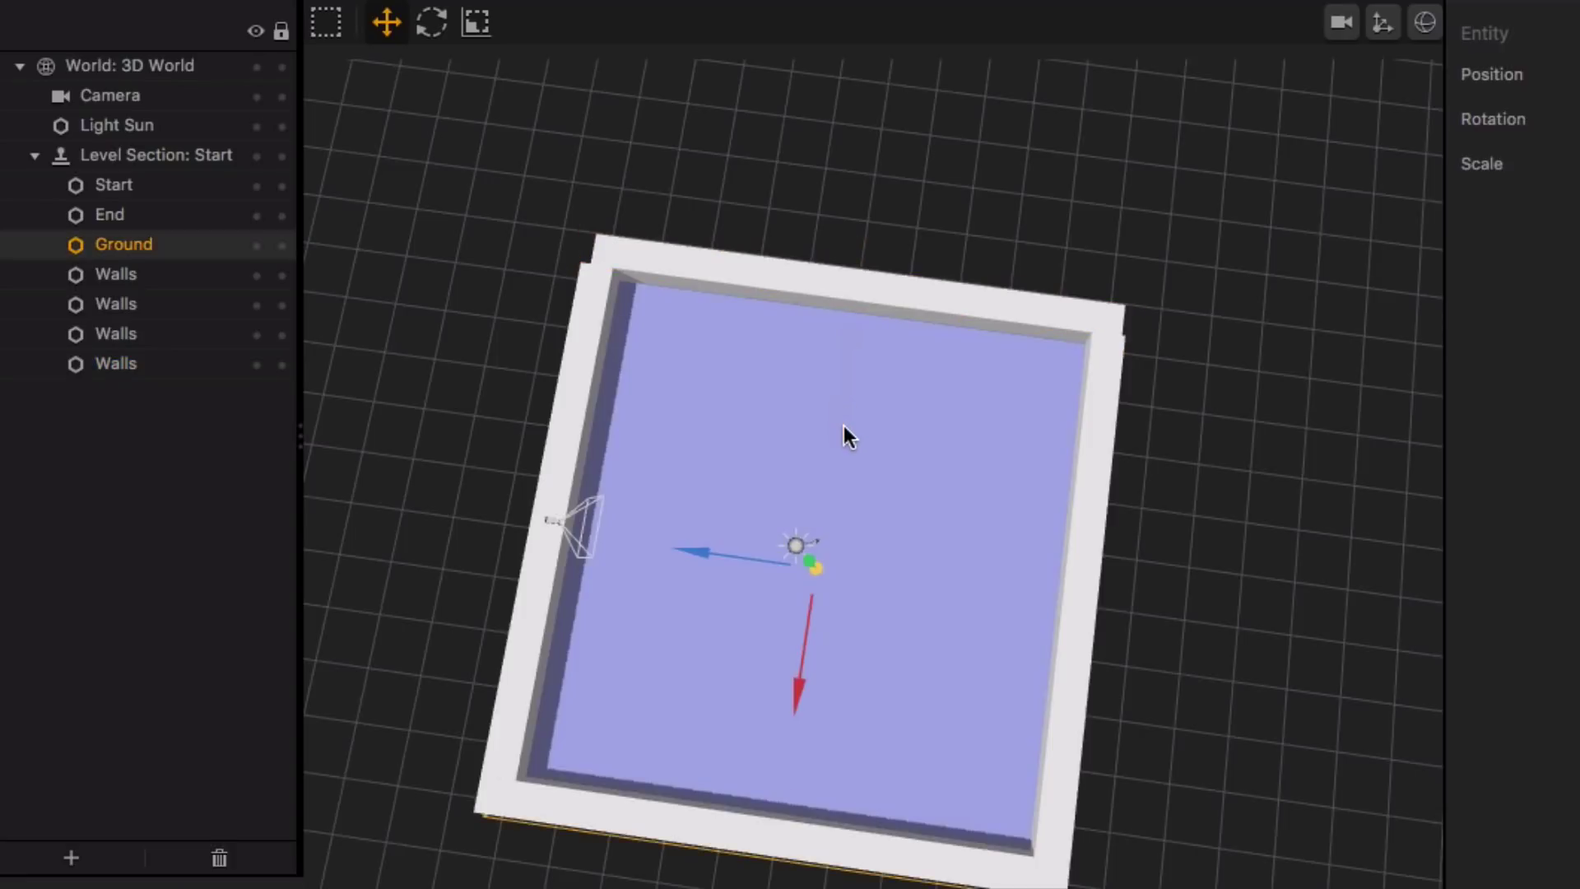
{"action": "left_click", "coordinate": [836, 282]}
{"action": "left_click_drag", "start_coordinate": [793, 279], "coordinate": [793, 294]}
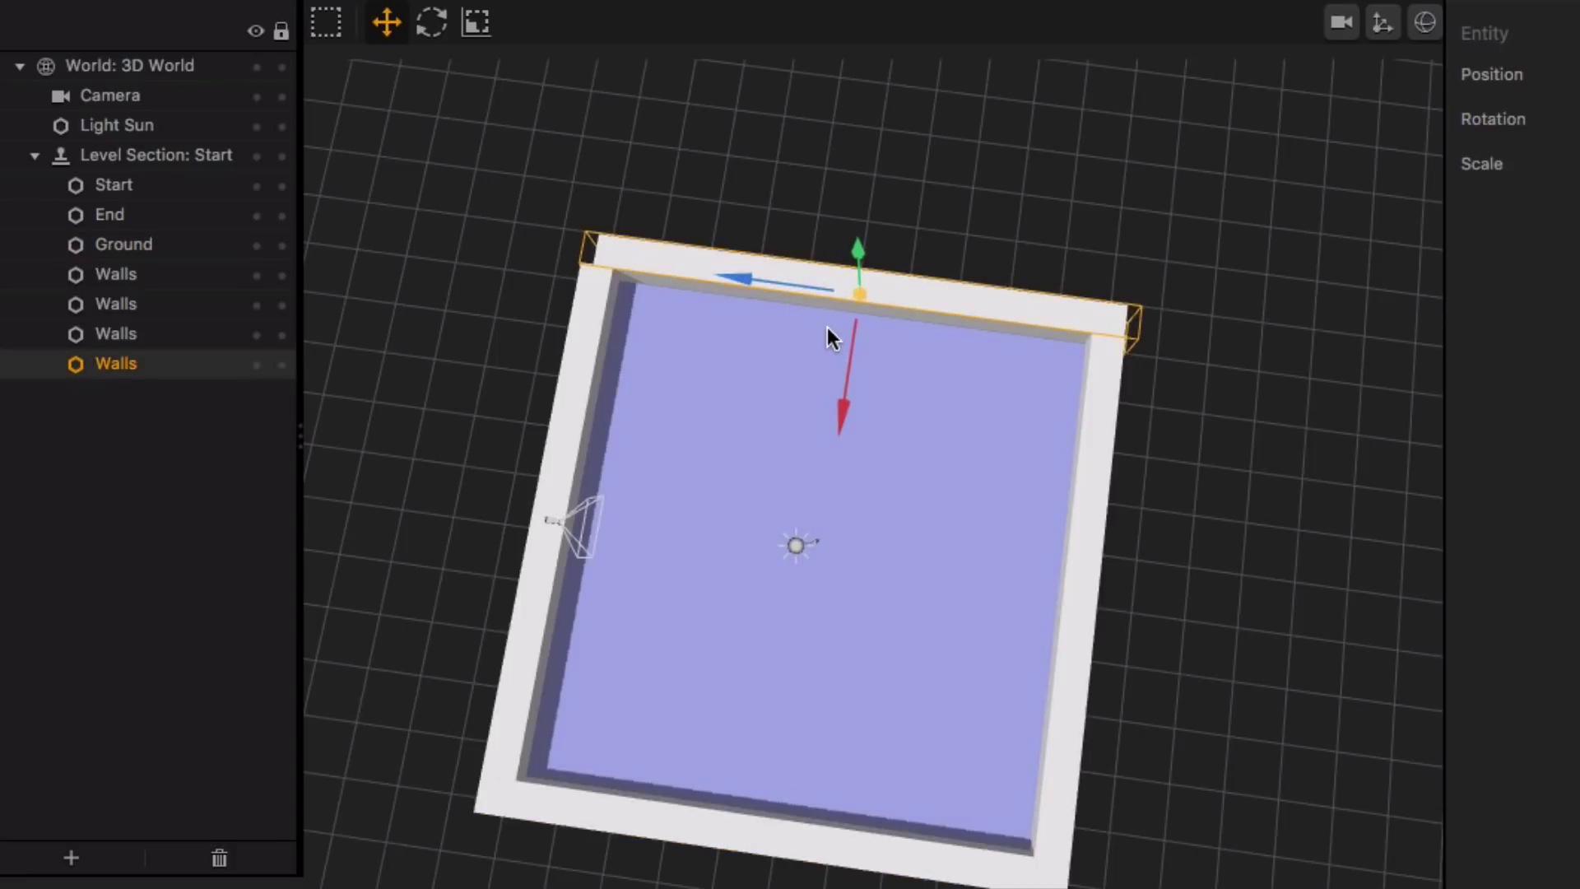
{"action": "left_click_drag", "start_coordinate": [842, 398], "coordinate": [842, 421]}
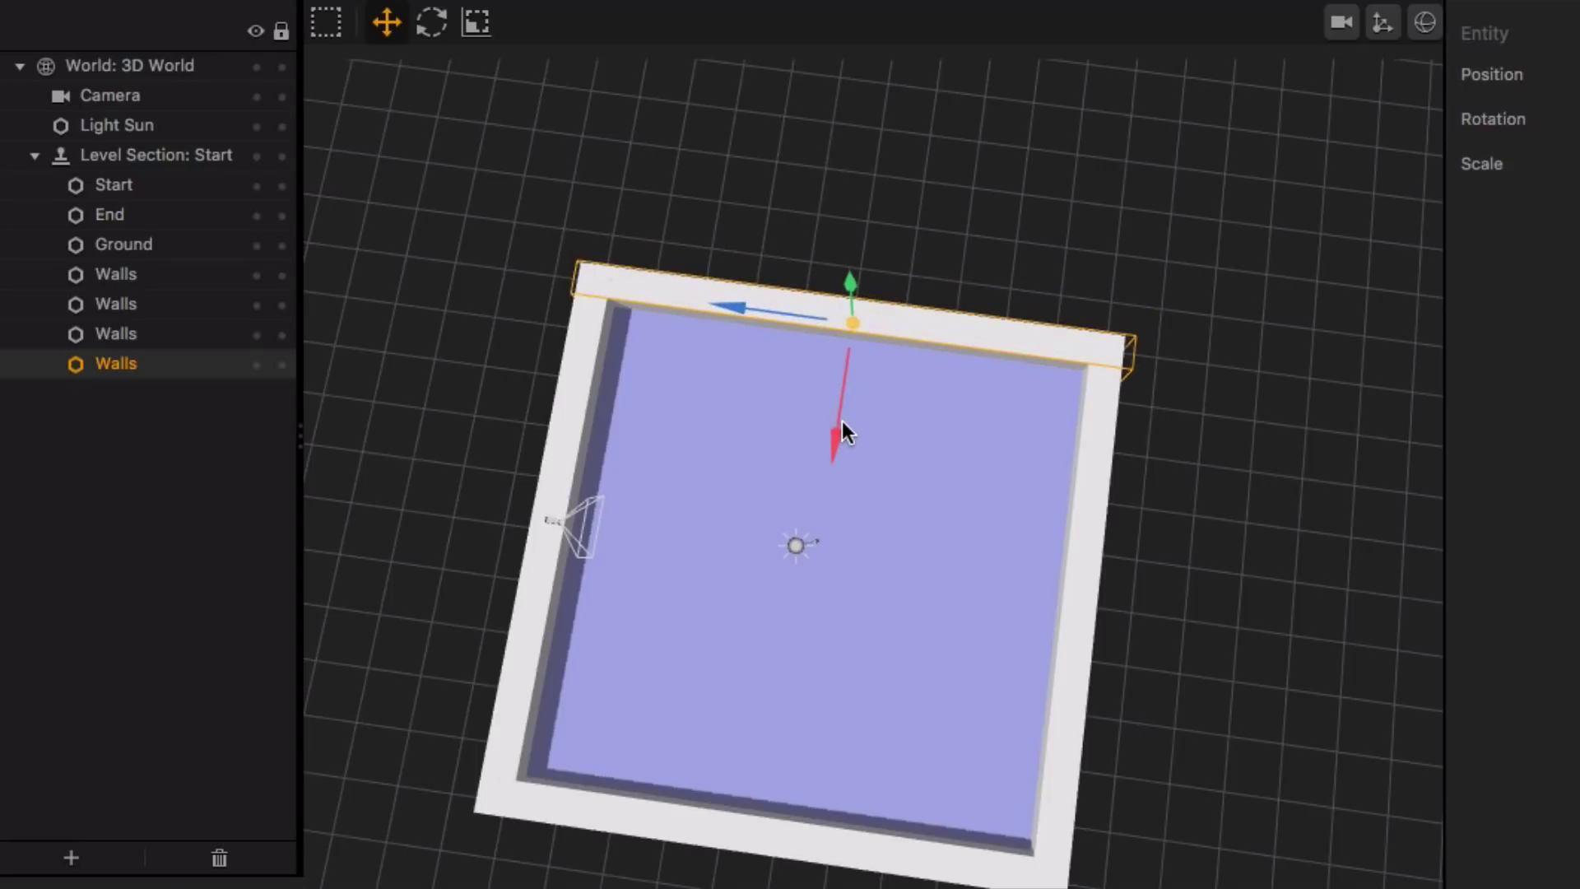
{"action": "middle_click_drag", "start_coordinate": [838, 396], "coordinate": [1188, 441]}
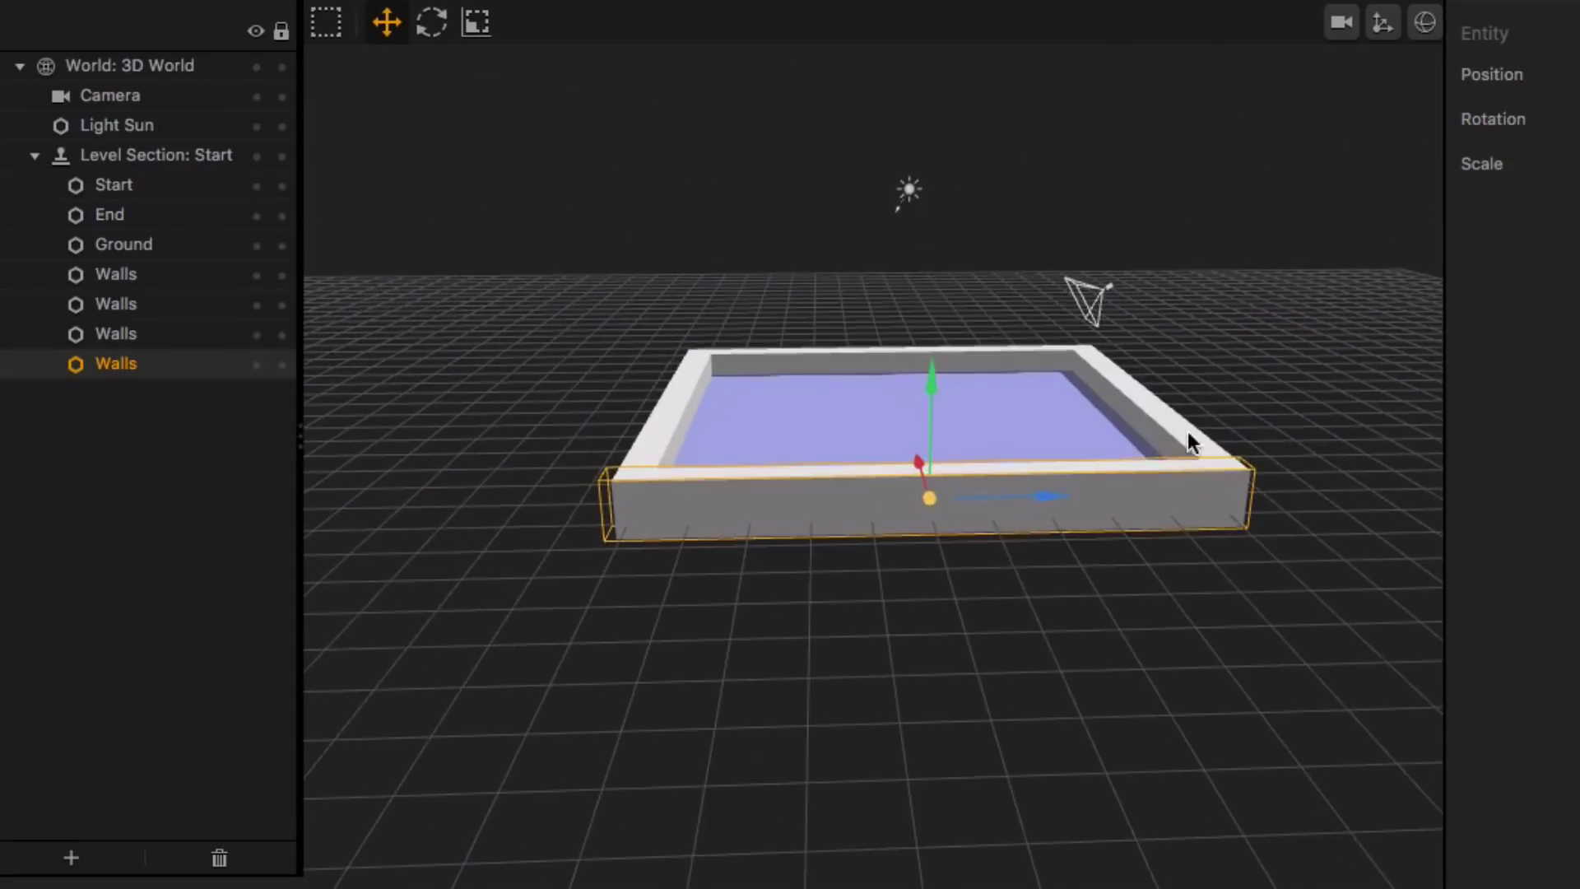
{"action": "scroll", "coordinate": [987, 551], "scroll_direction": "up", "scroll_amount": 6}
{"action": "mouse_move", "coordinate": [958, 564]}
{"action": "middle_mouse_down"}
{"action": "mouse_move", "coordinate": [1135, 554]}
{"action": "mouse_move", "coordinate": [959, 606]}
{"action": "mouse_move", "coordinate": [946, 567]}
{"action": "middle_mouse_up"}
{"action": "scroll", "coordinate": [945, 567], "scroll_direction": "down", "scroll_amount": 4}
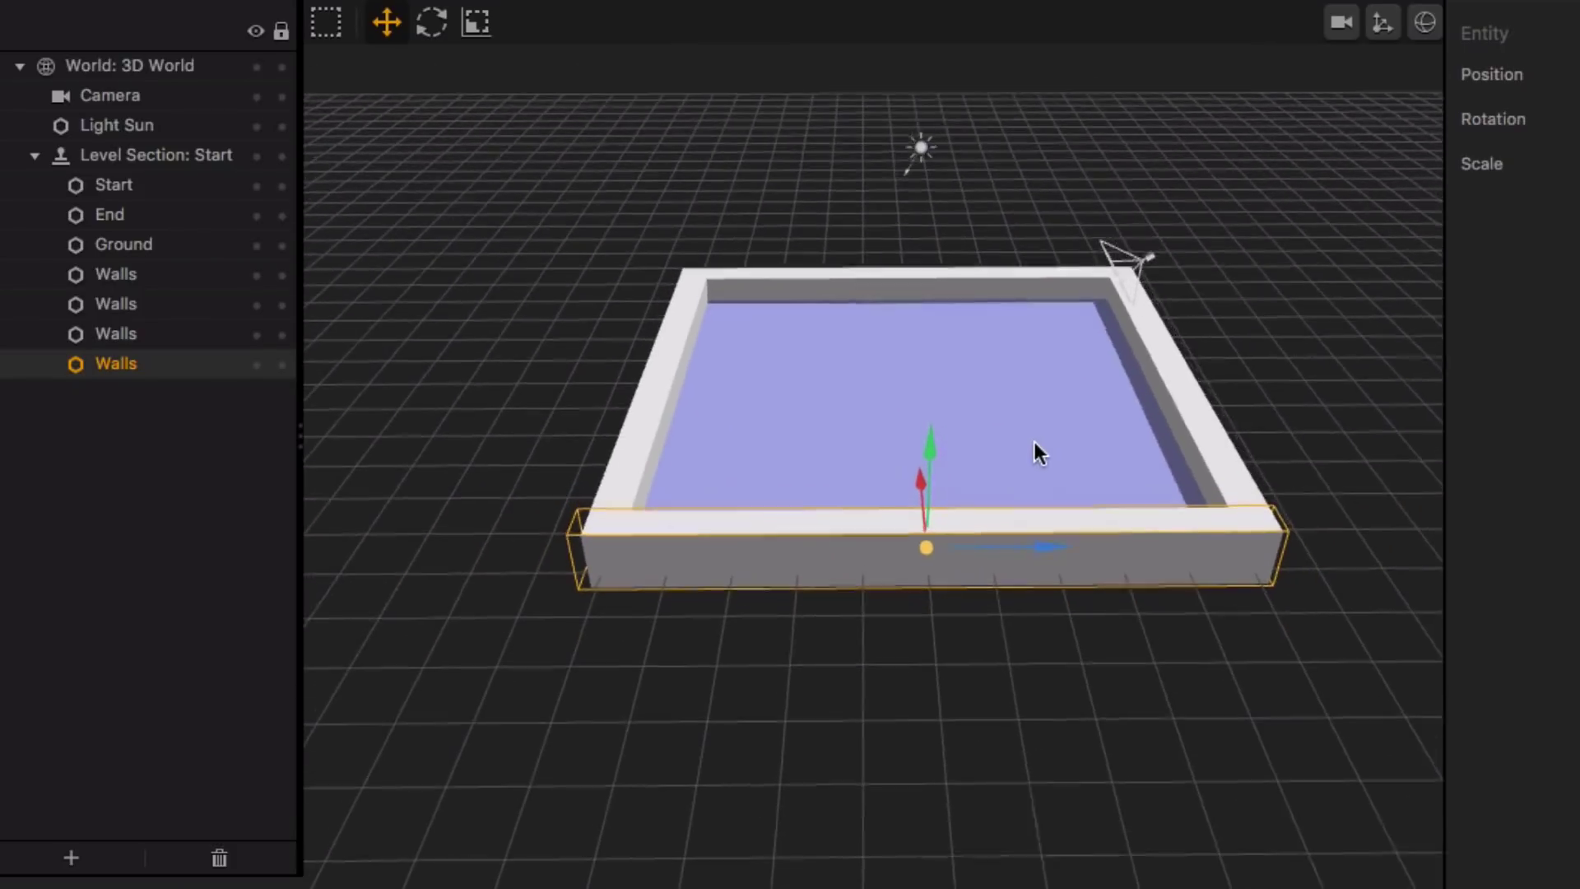
Select all four Walls objects and scale them taller along the Y axis, finishing with the Move tool active and nothing selected
{"action": "middle_click_drag", "start_coordinate": [1037, 448], "coordinate": [893, 474]}
{"action": "left_click", "coordinate": [181, 329], "text": "shift"}
{"action": "left_click", "coordinate": [167, 305], "text": "shift"}
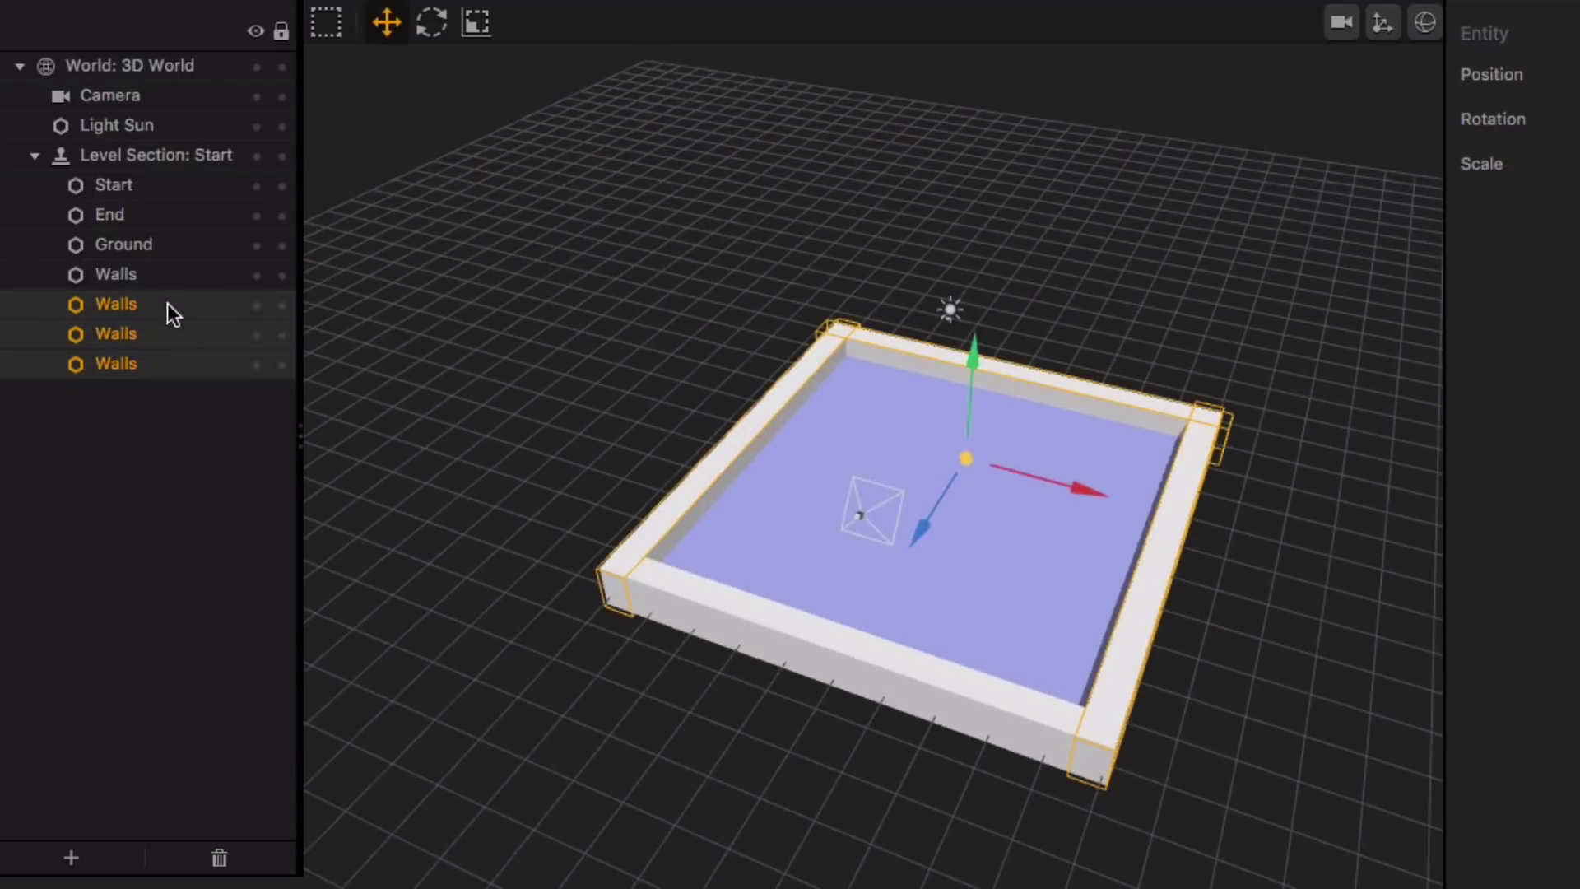
{"action": "left_click", "coordinate": [186, 277], "text": "shift"}
{"action": "left_click", "coordinate": [476, 24]}
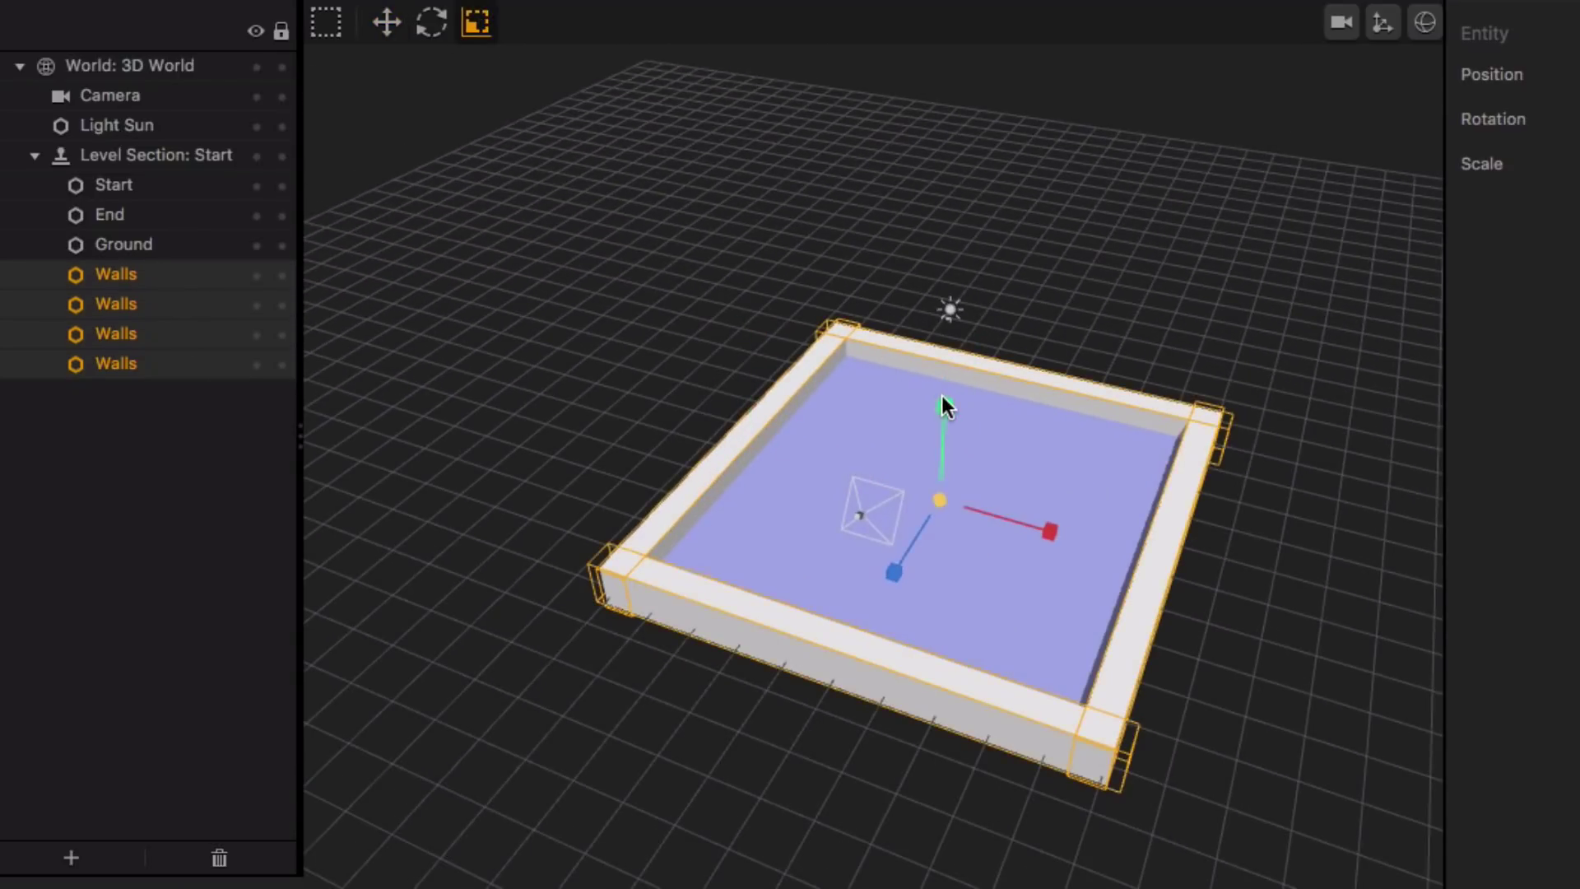
{"action": "left_click_drag", "start_coordinate": [946, 403], "coordinate": [951, 342]}
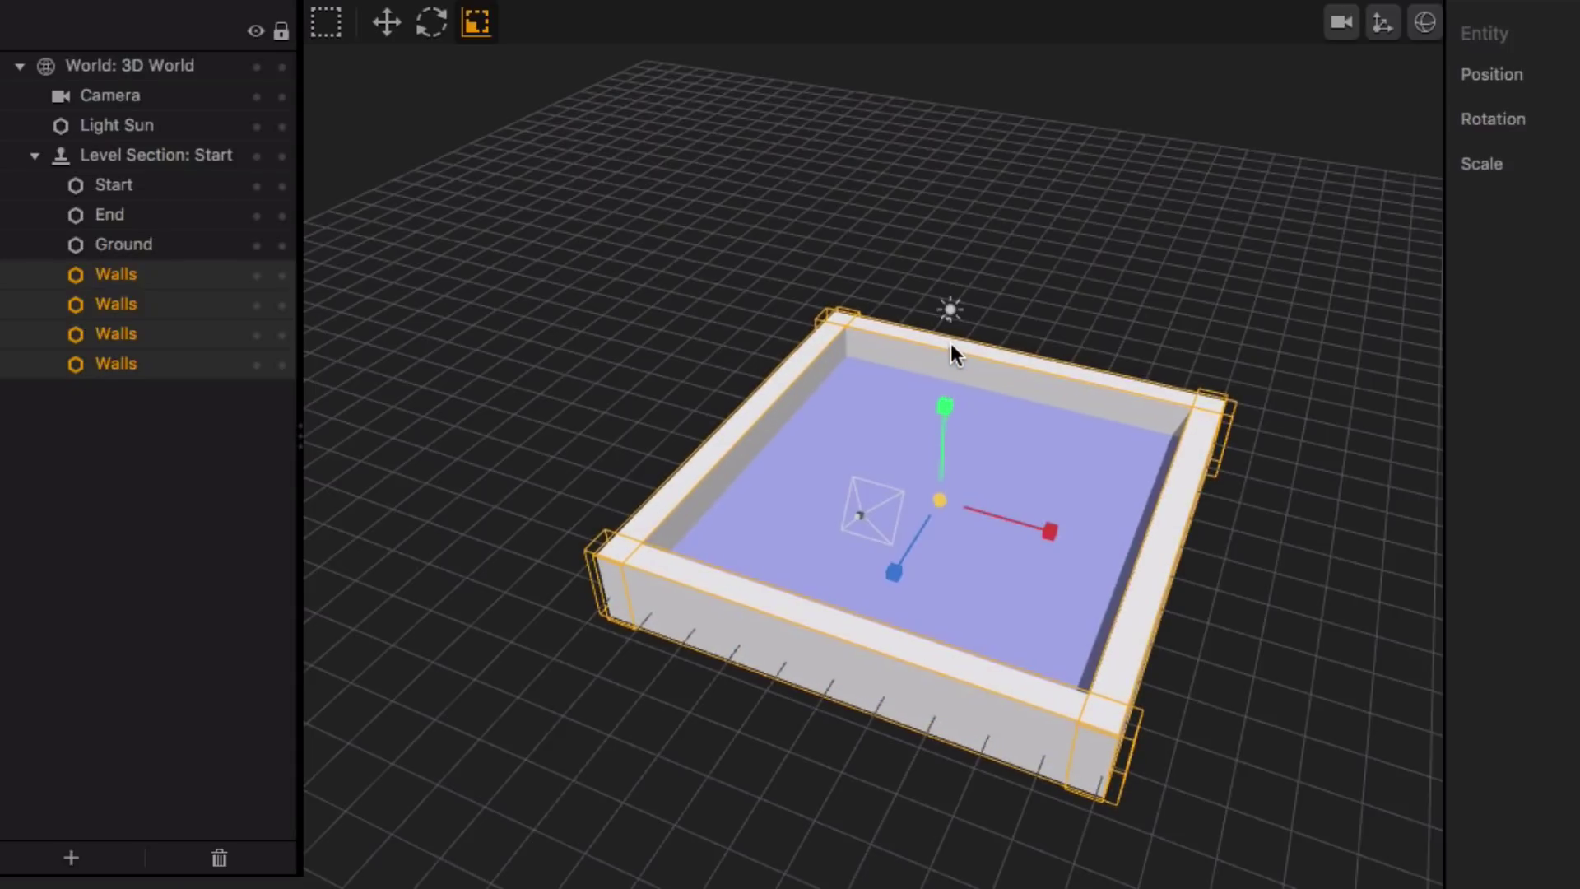
{"action": "left_click", "coordinate": [387, 23]}
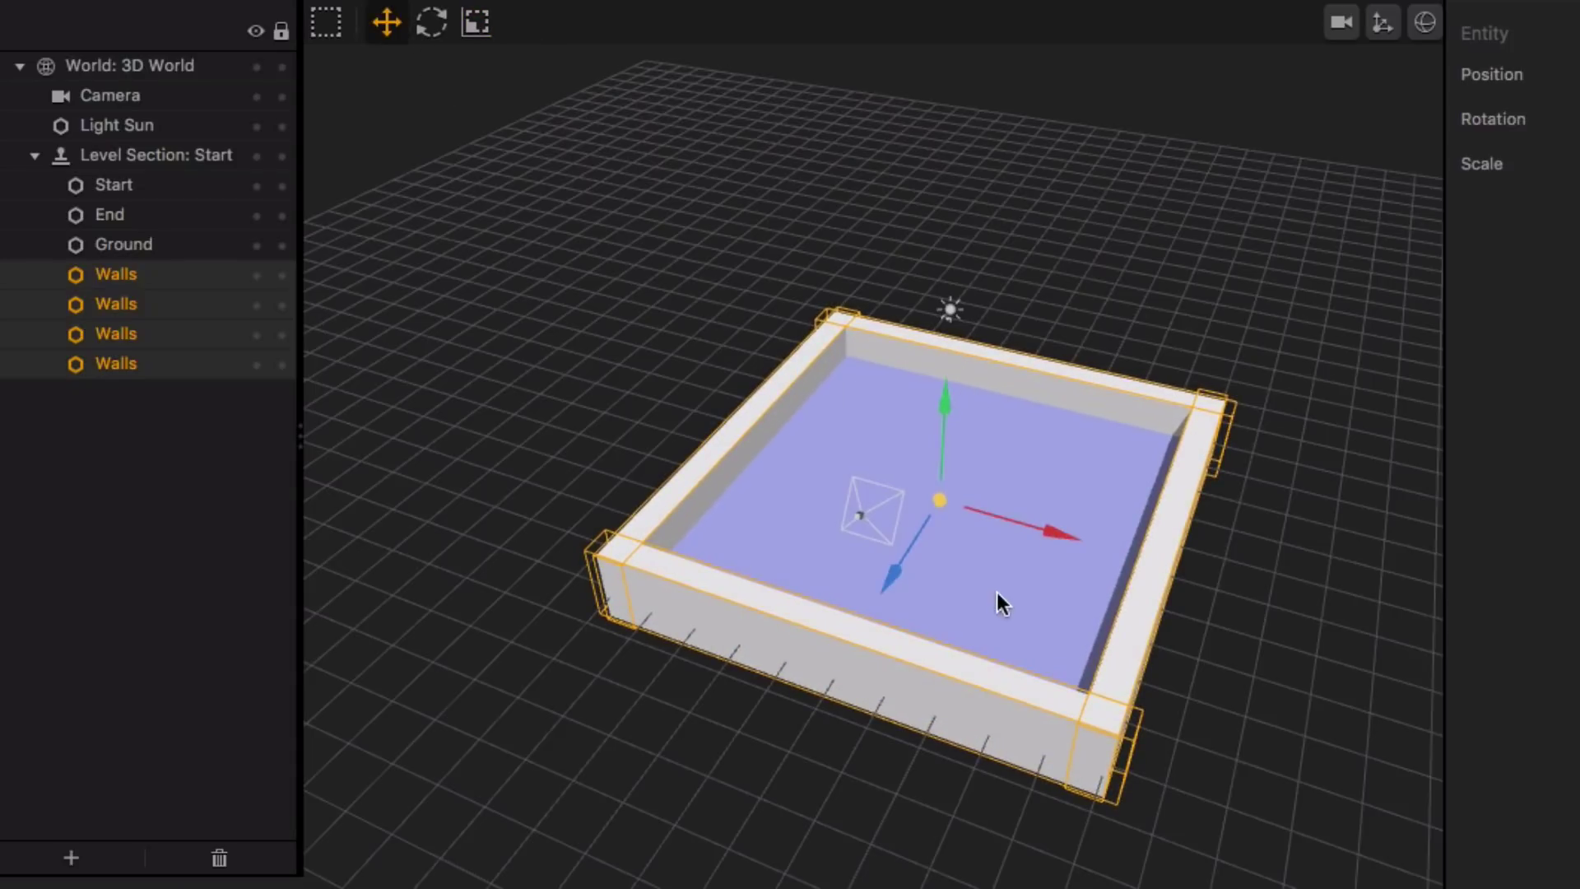
{"action": "scroll", "coordinate": [992, 590], "scroll_direction": "up", "scroll_amount": 3}
{"action": "scroll", "coordinate": [886, 518], "scroll_direction": "down", "scroll_amount": 3}
{"action": "left_click", "coordinate": [1228, 611]}
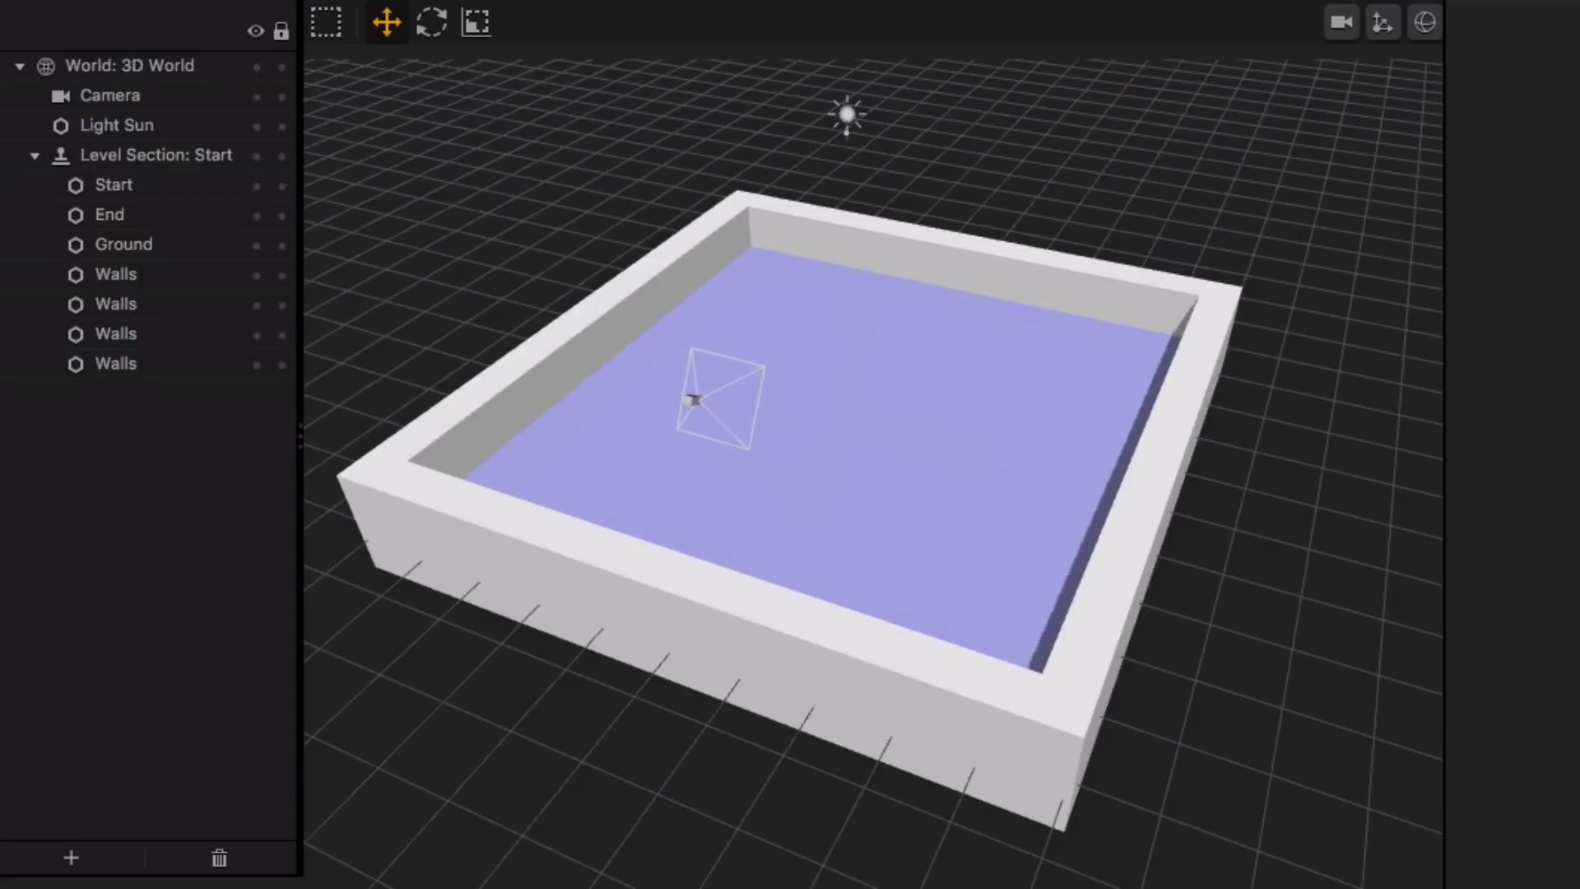
Save the project as "Roto Shooter Example" in the BBDOCS folder
{"action": "key", "text": "super+s"}
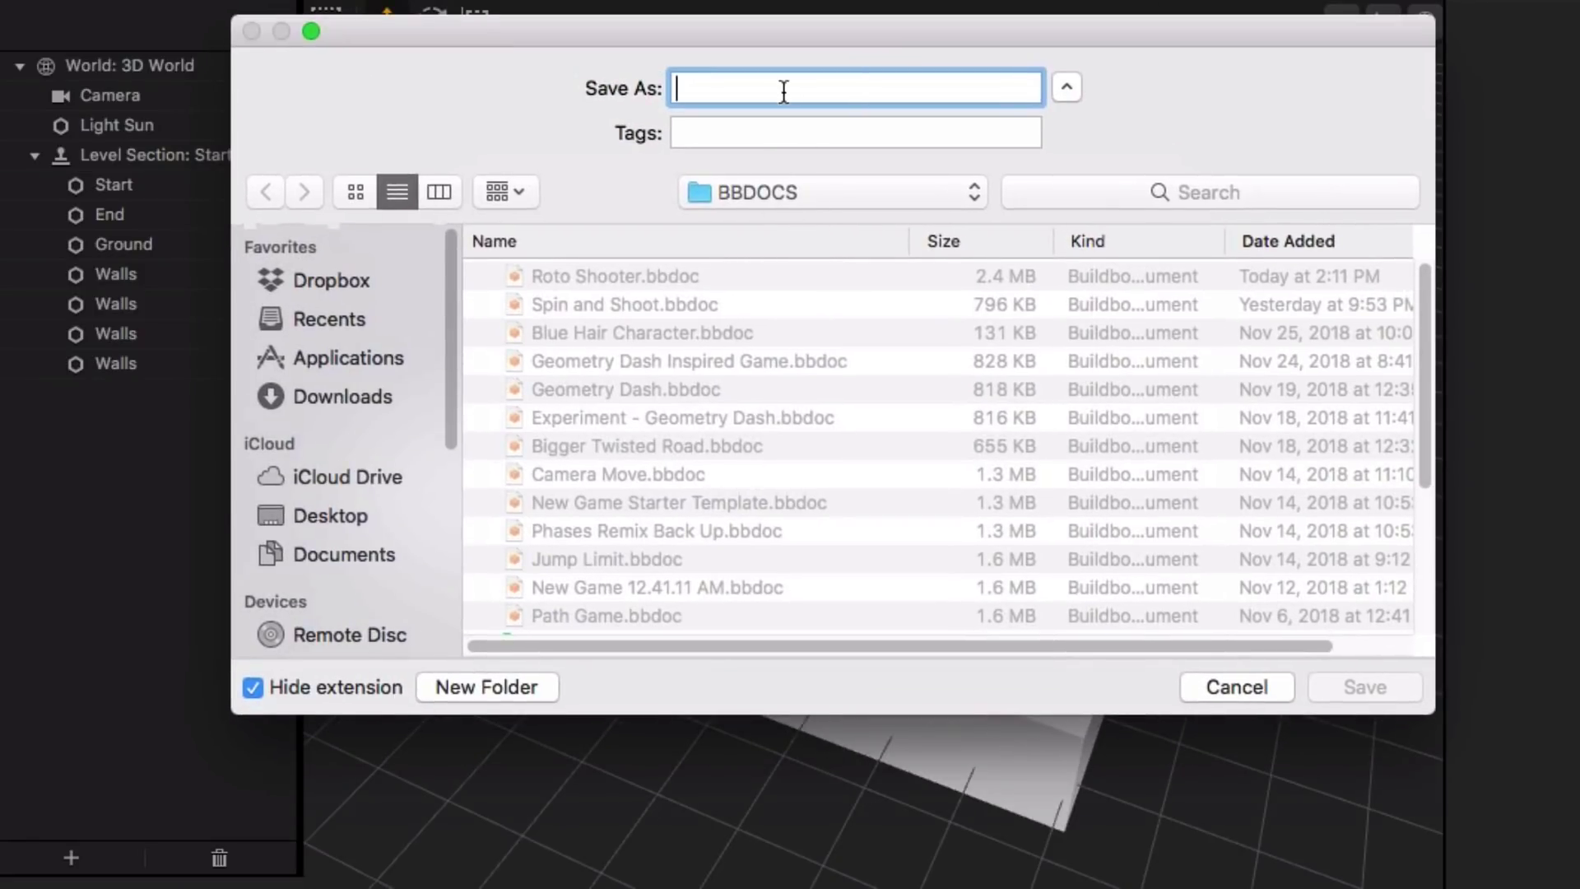
{"action": "left_click", "coordinate": [616, 274]}
{"action": "left_click", "coordinate": [829, 92]}
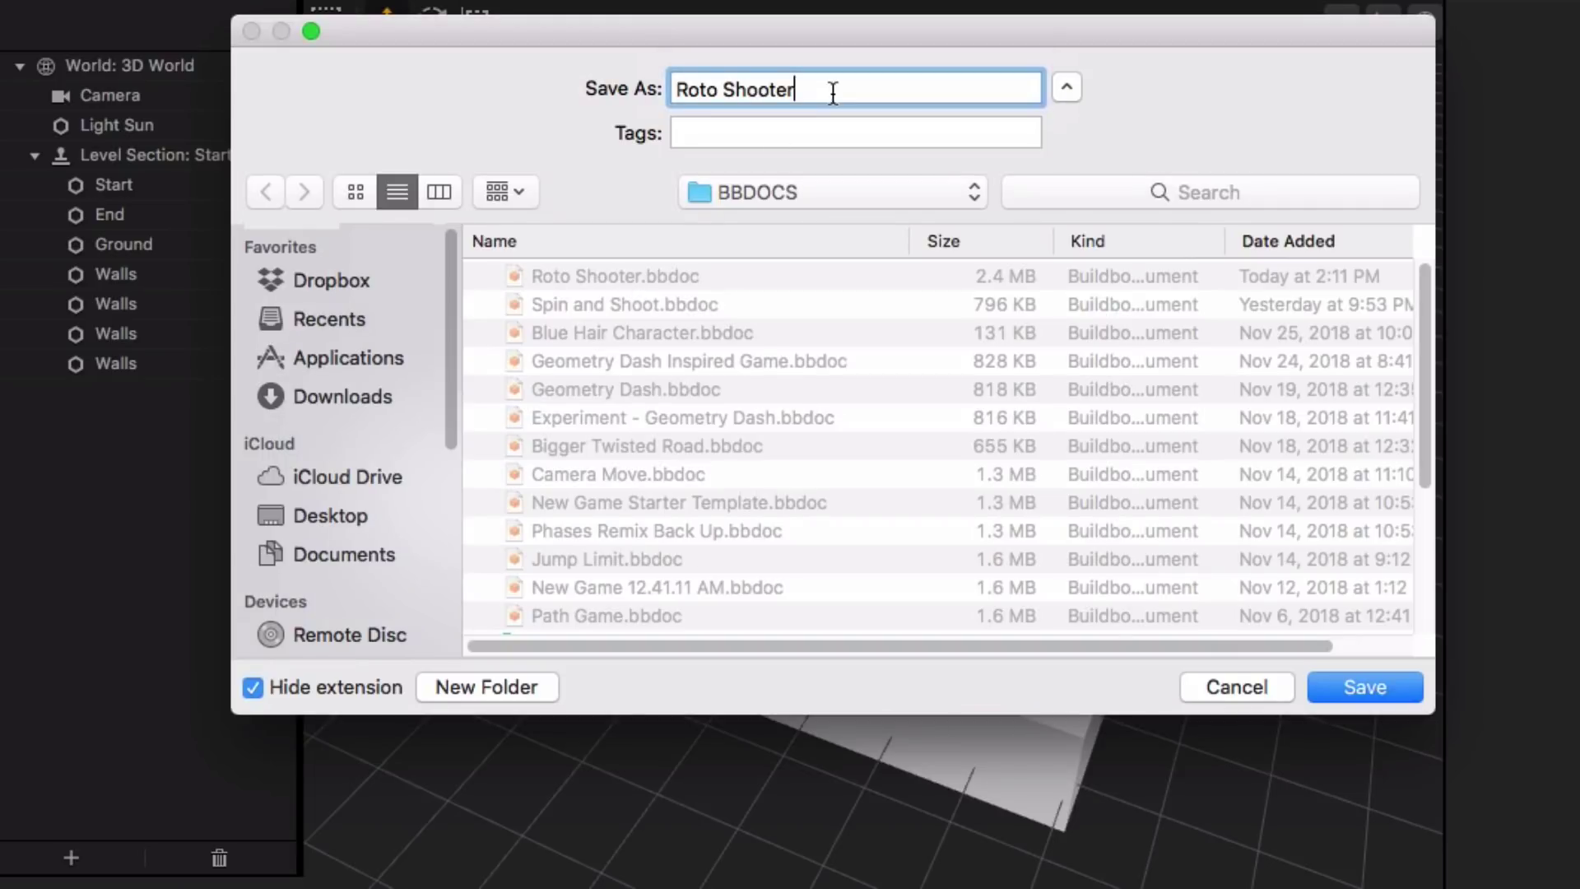
{"action": "type", "text": "Example"}
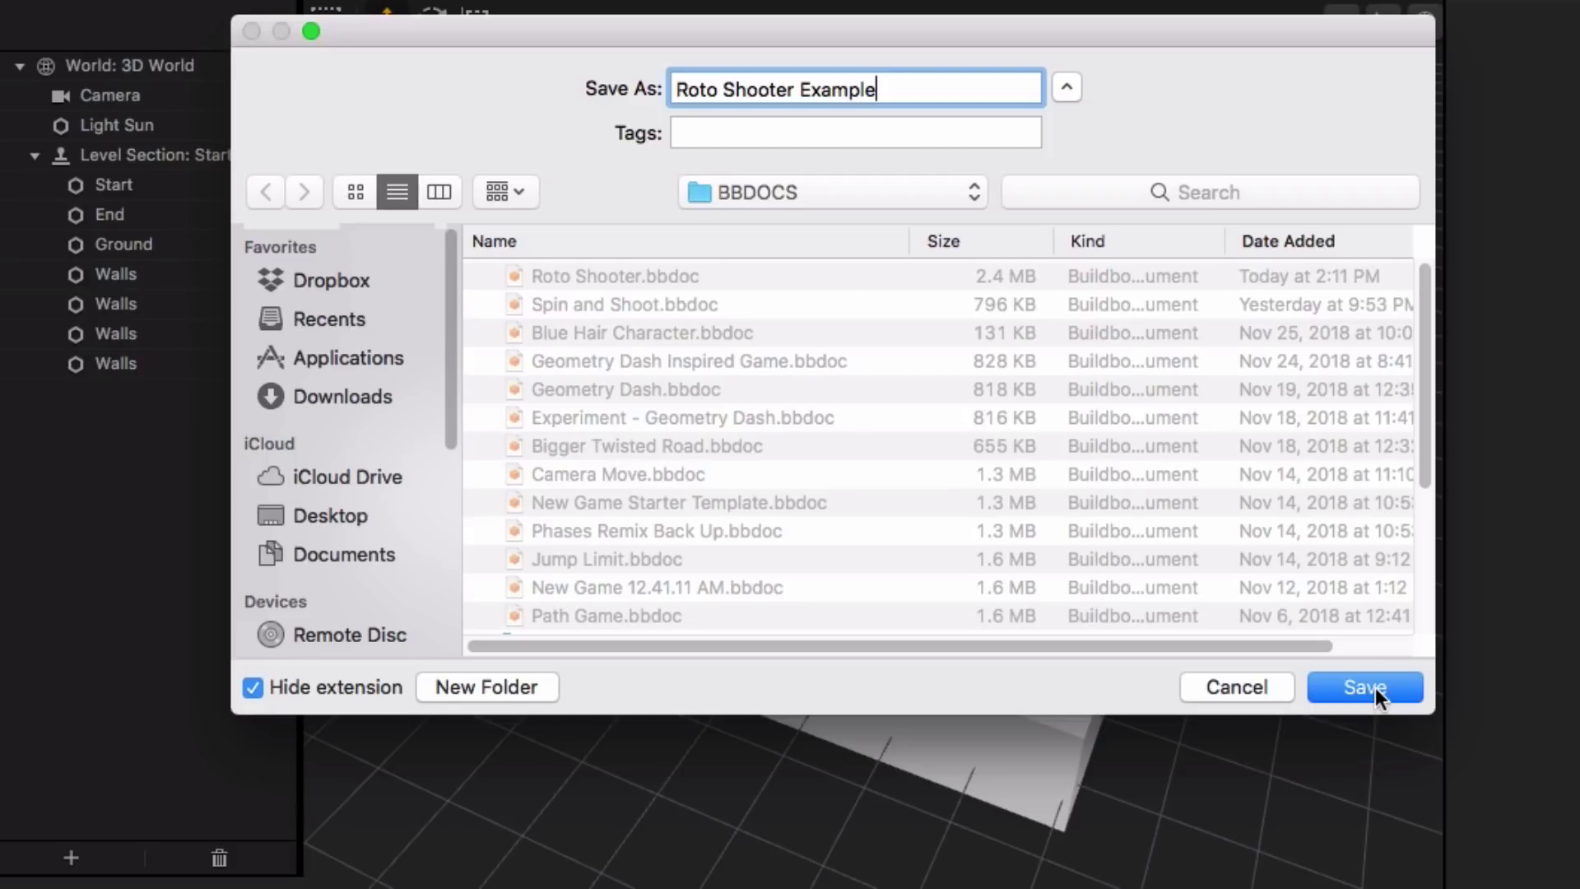
{"action": "left_click", "coordinate": [1365, 686]}
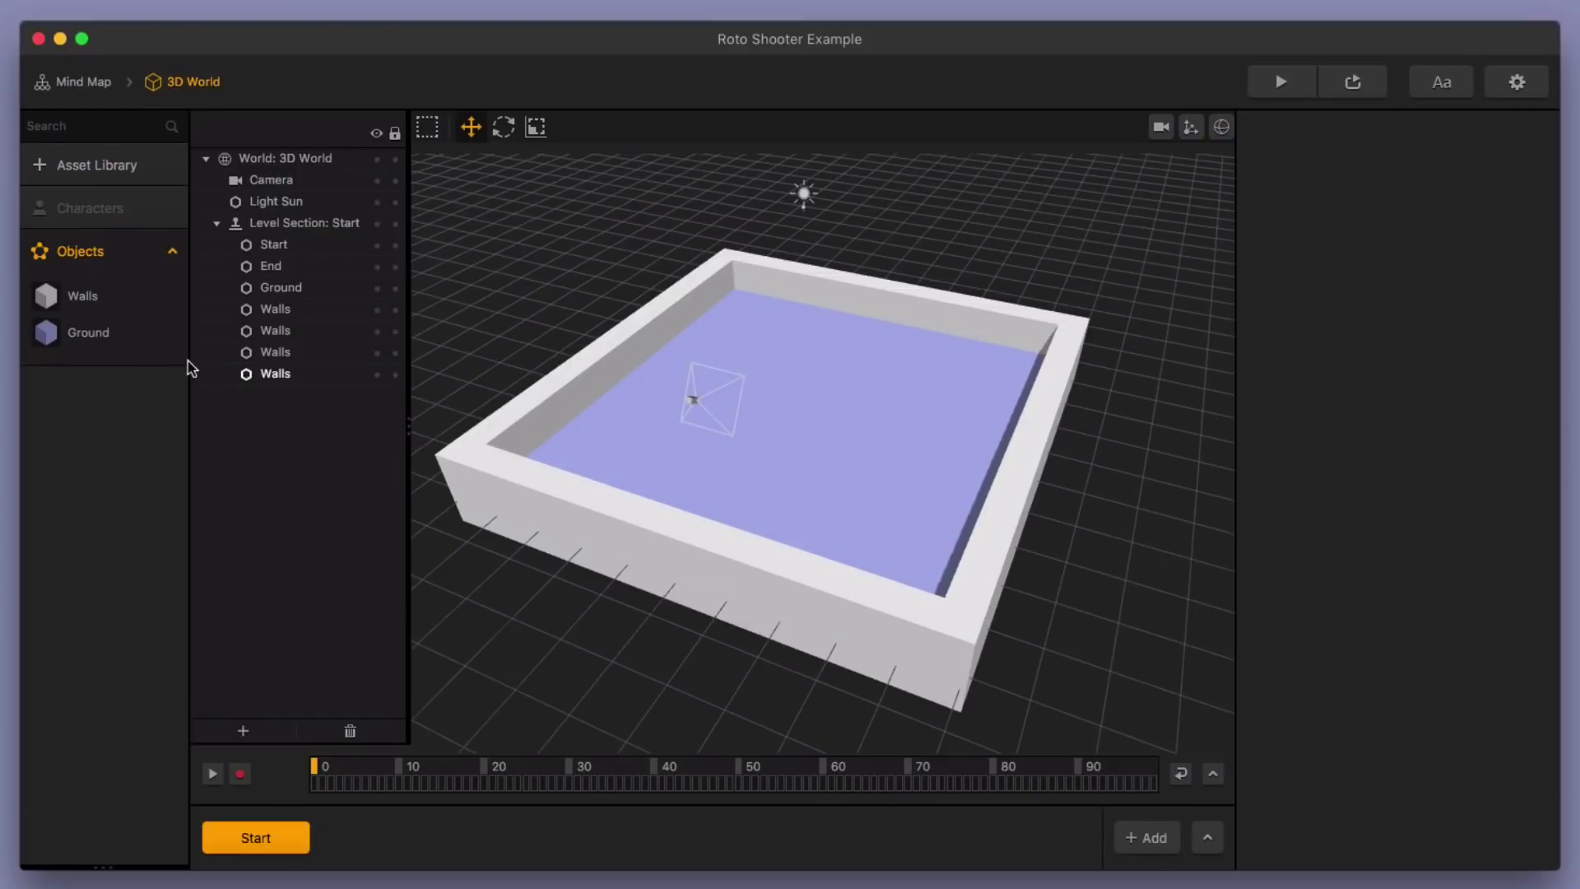
Change the Walls object's color from the color wheel to a medium blue
{"action": "left_click", "coordinate": [82, 304]}
{"action": "left_click", "coordinate": [1489, 402]}
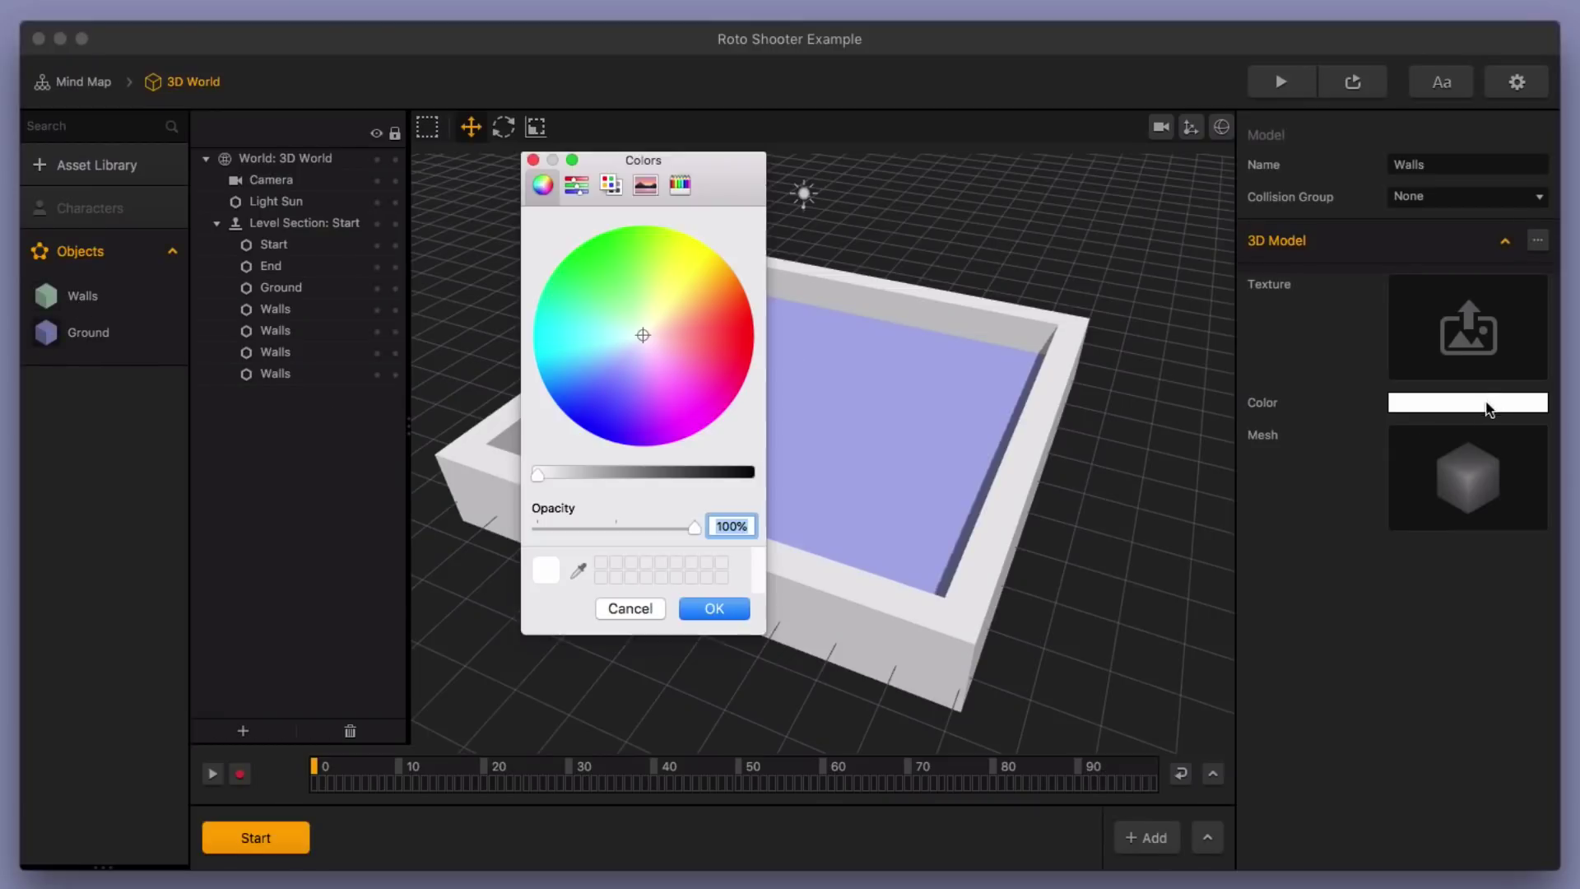
{"action": "left_click_drag", "start_coordinate": [633, 347], "coordinate": [599, 382]}
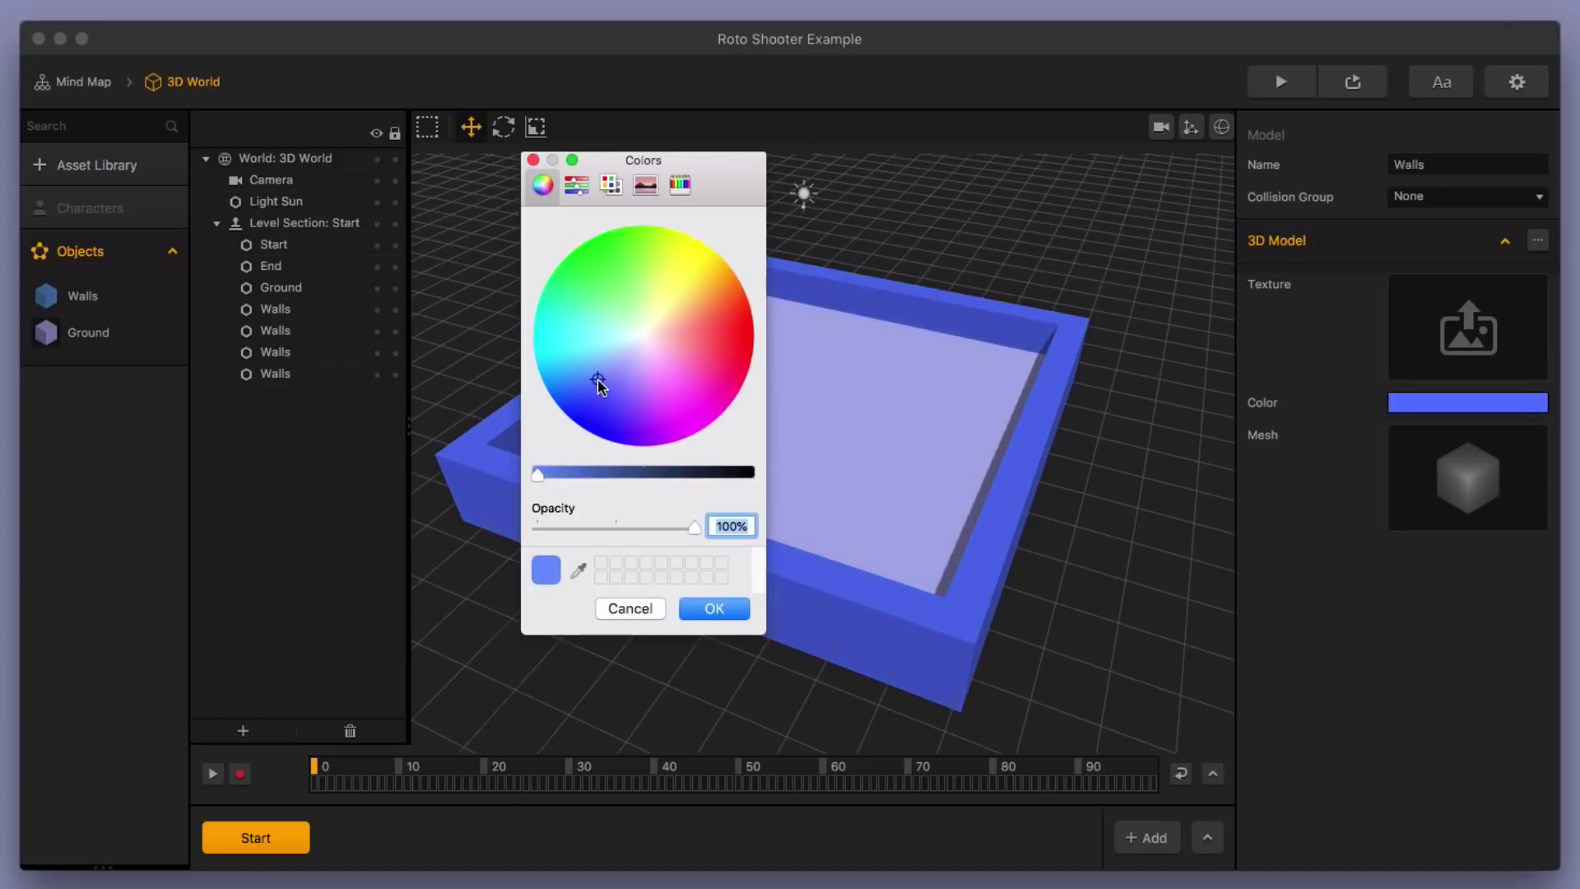
{"action": "left_click", "coordinate": [714, 608]}
{"action": "middle_click_drag", "start_coordinate": [969, 597], "coordinate": [879, 454]}
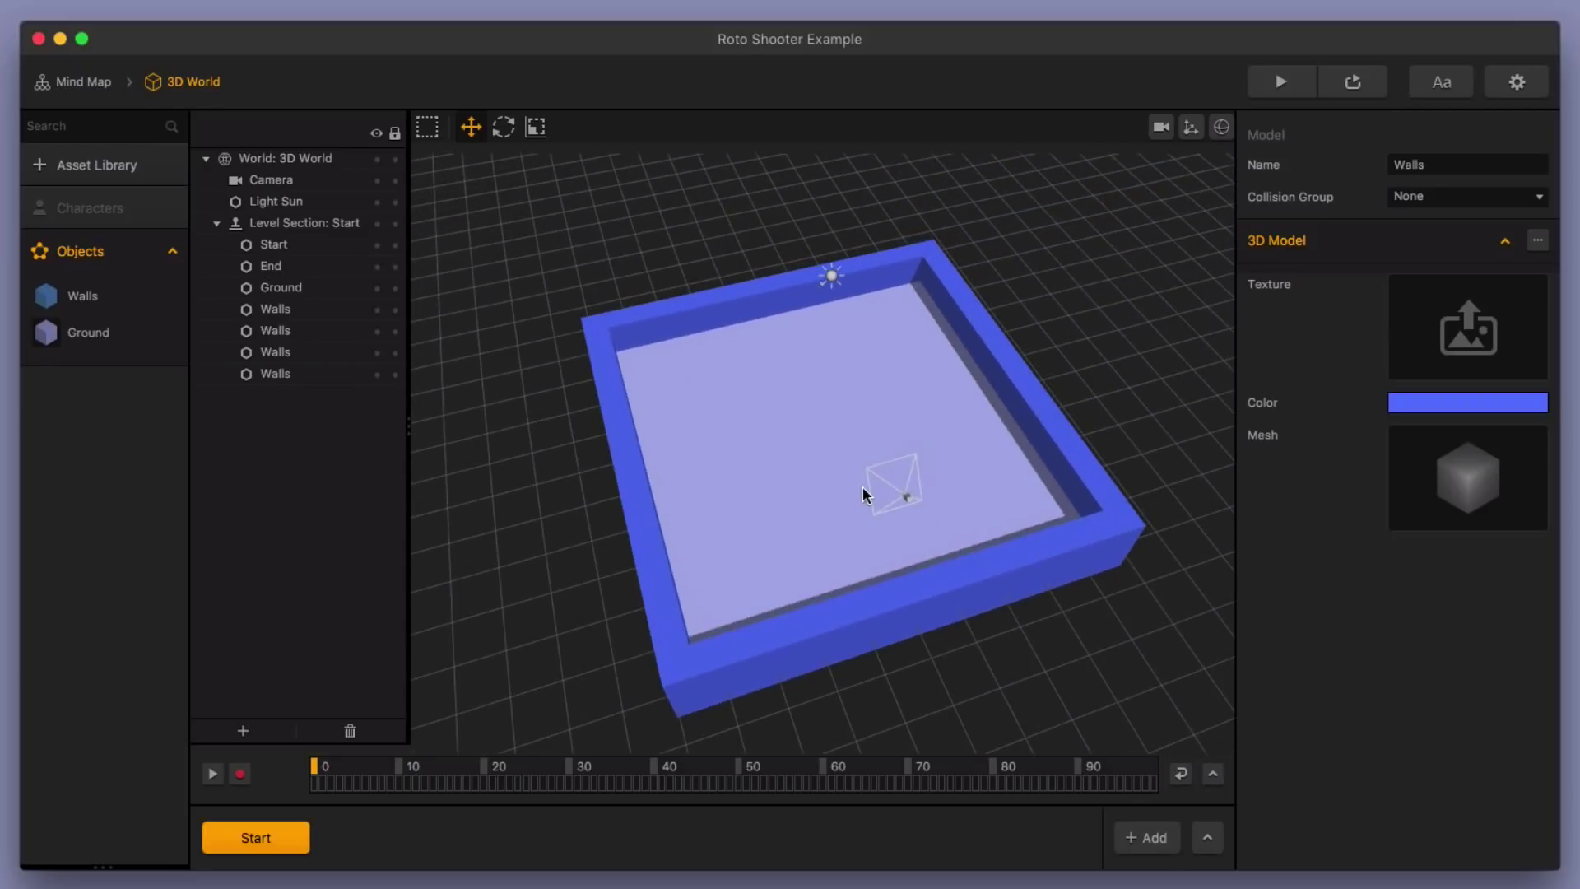
{"action": "middle_click_drag", "start_coordinate": [907, 442], "coordinate": [856, 412]}
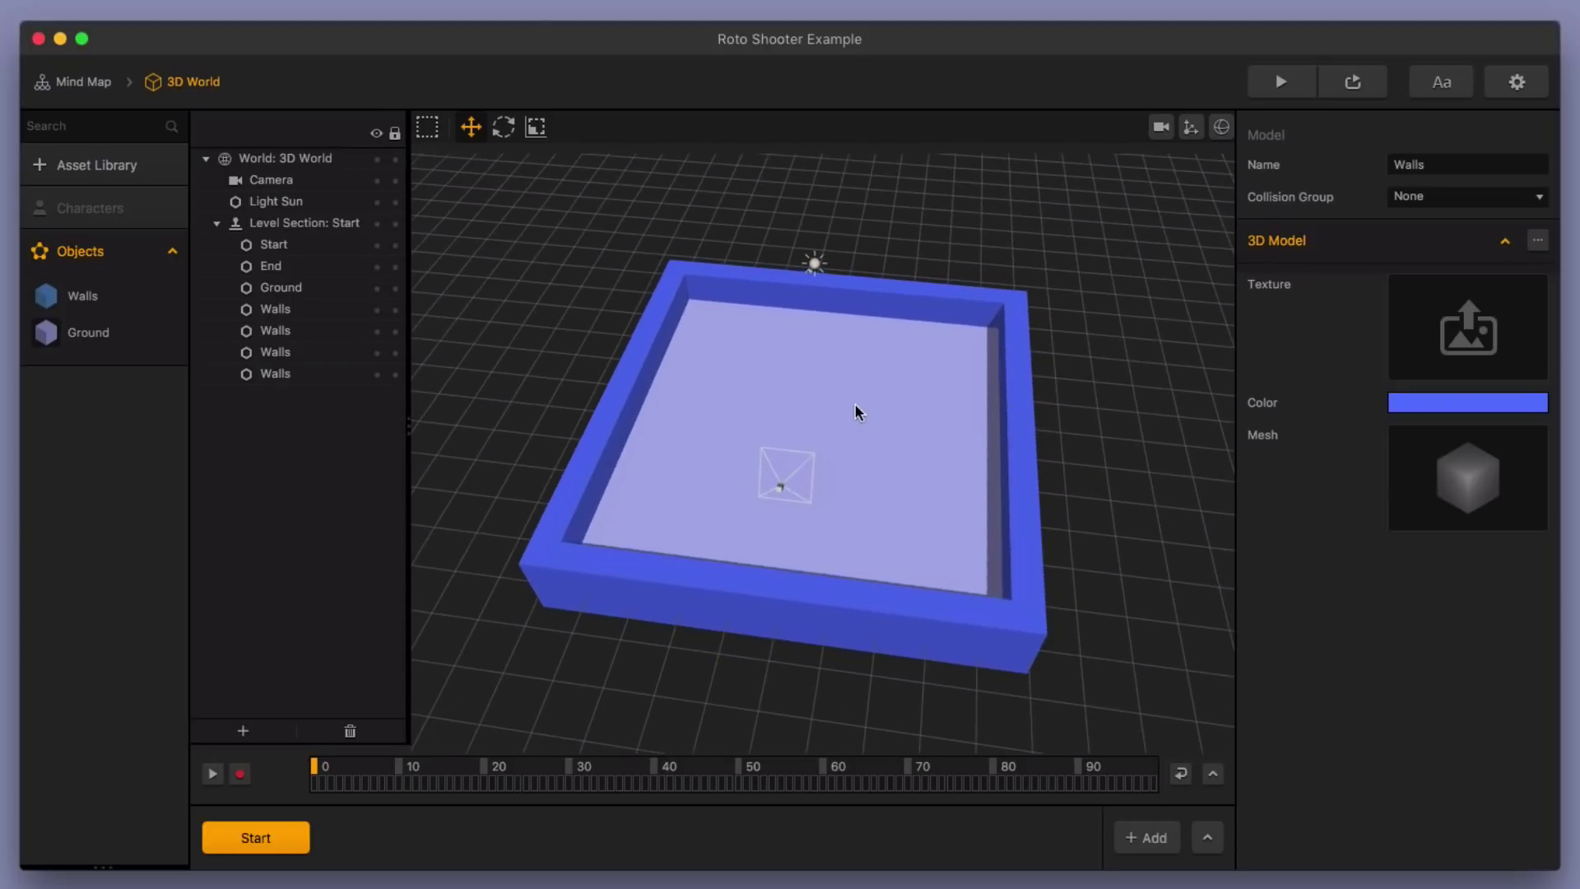
Add a Cube shape from the Asset Library and turn it into a character instead of an object
{"action": "left_click", "coordinate": [97, 167]}
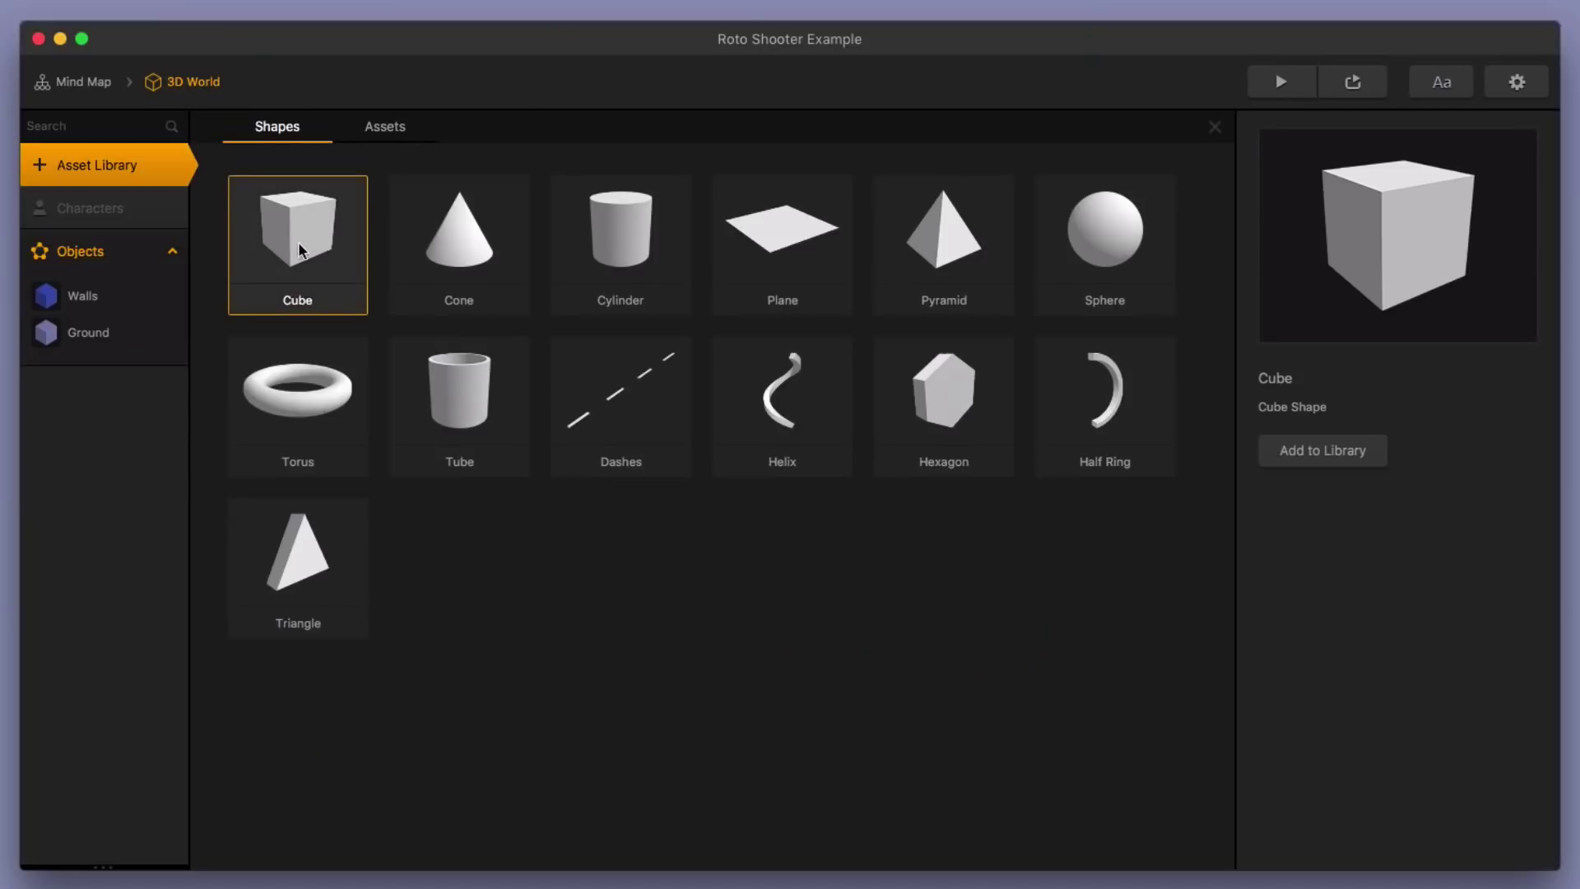
{"action": "double_click", "coordinate": [322, 251]}
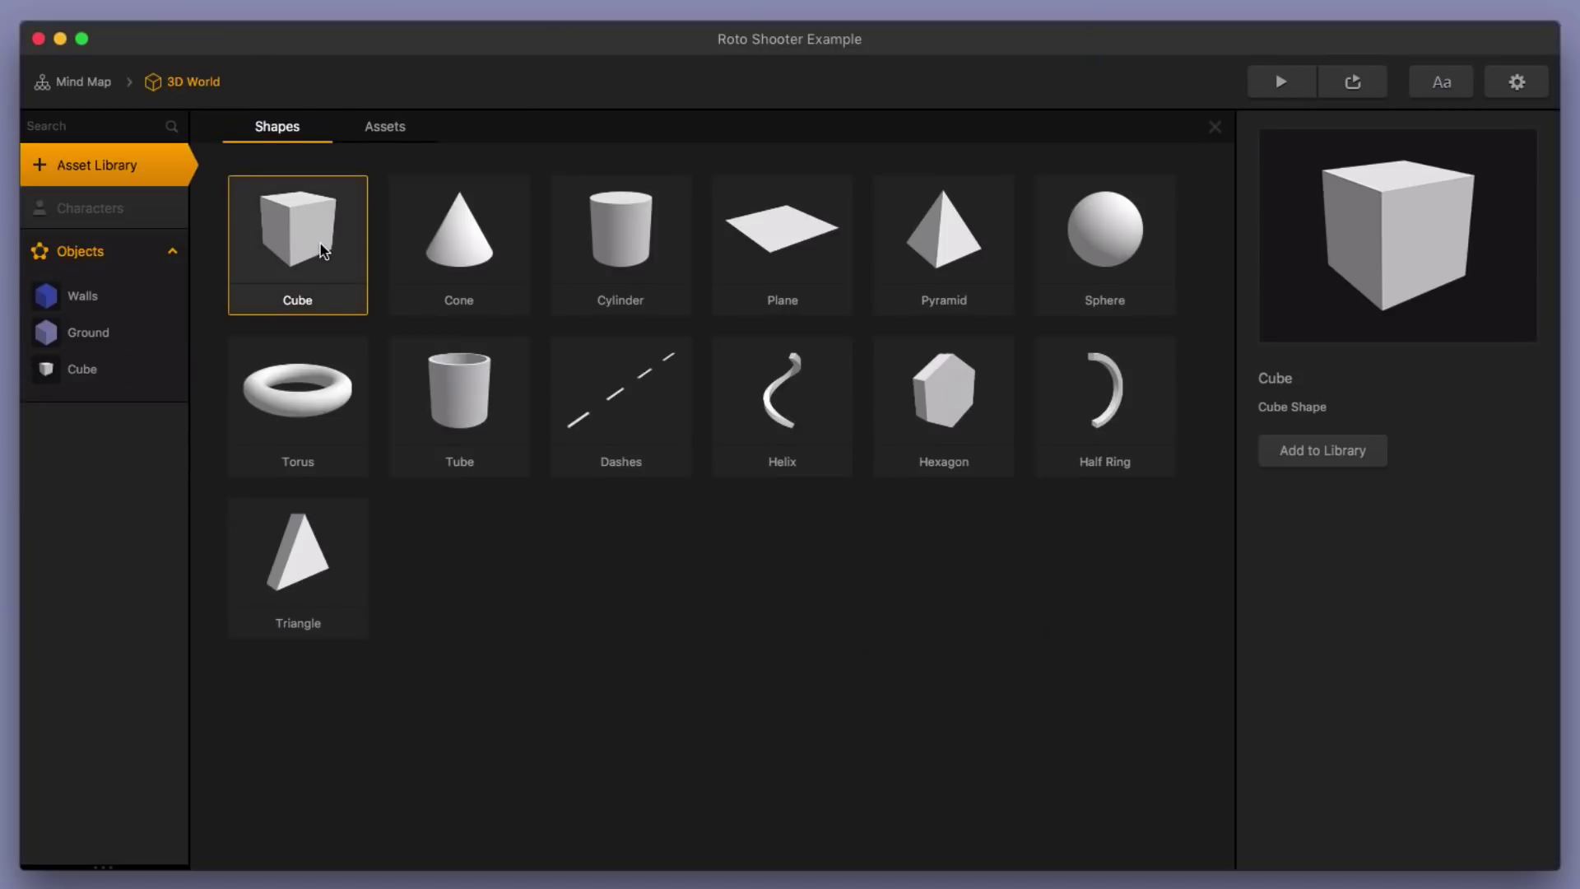
{"action": "left_click", "coordinate": [102, 171]}
{"action": "mouse_move", "coordinate": [90, 367]}
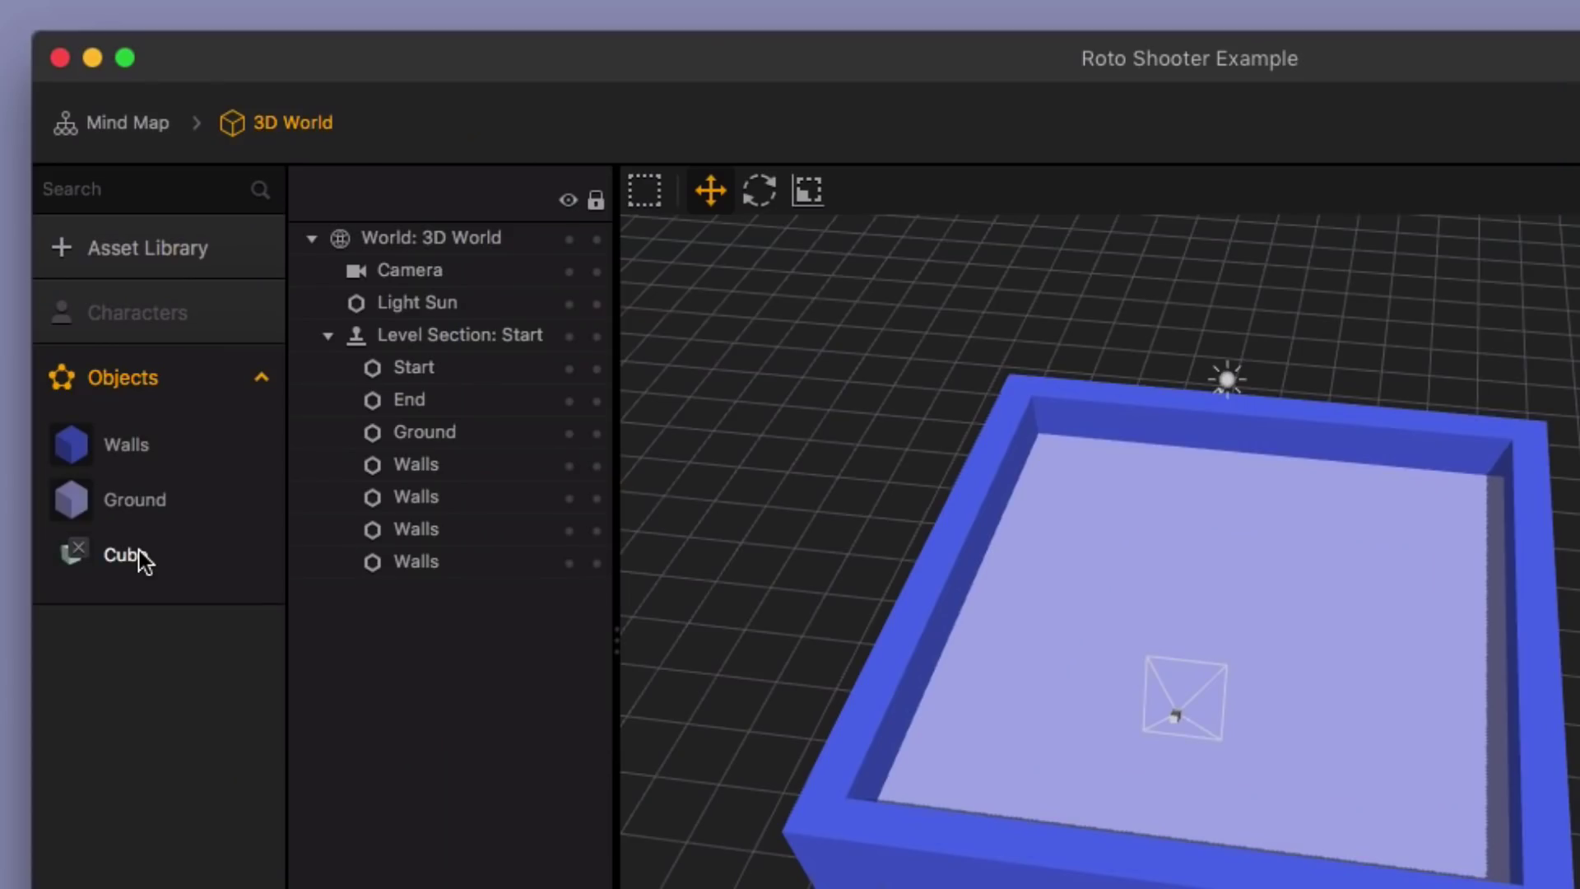
{"action": "left_click_drag", "start_coordinate": [141, 561], "coordinate": [138, 329]}
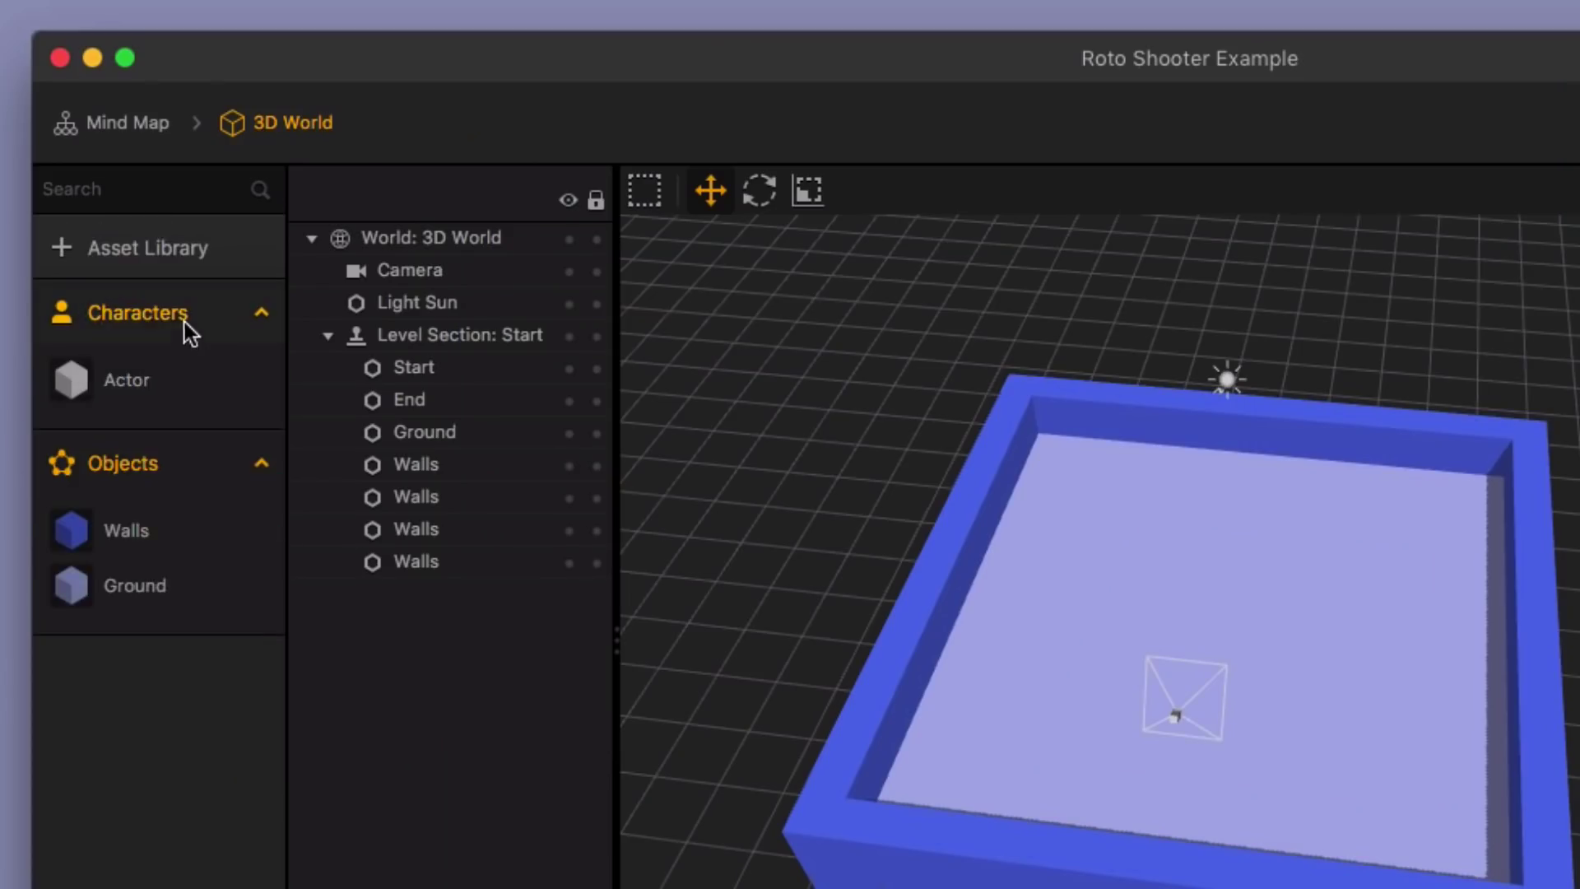
Rename the new character as Roto Shooter
{"action": "left_click", "coordinate": [135, 385]}
{"action": "double_click", "coordinate": [1579, 246]}
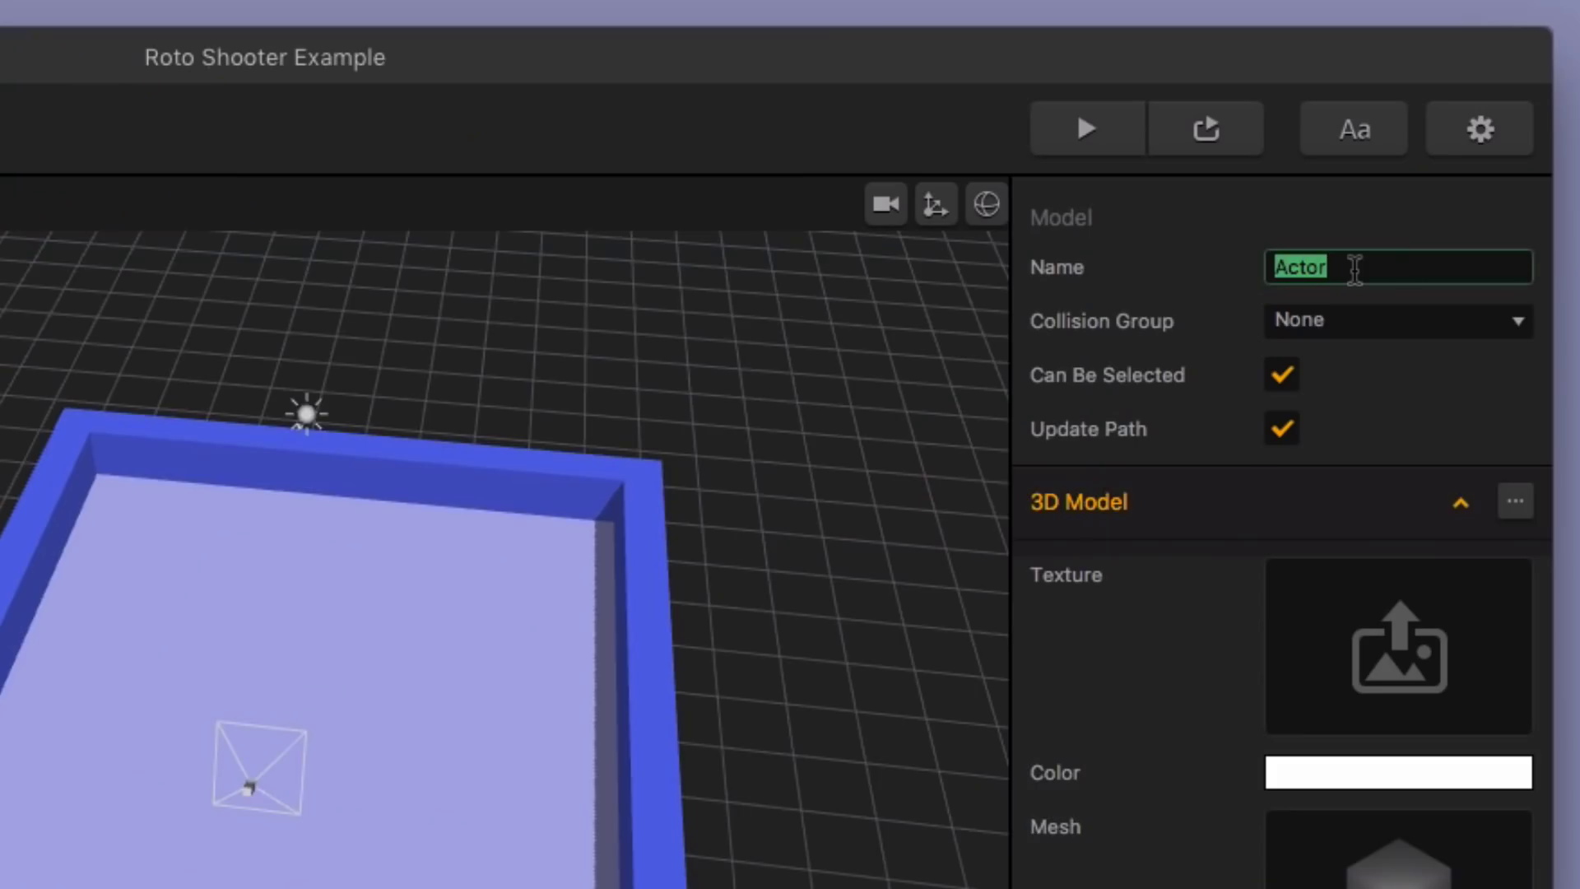
{"action": "type", "text": "Roto S"}
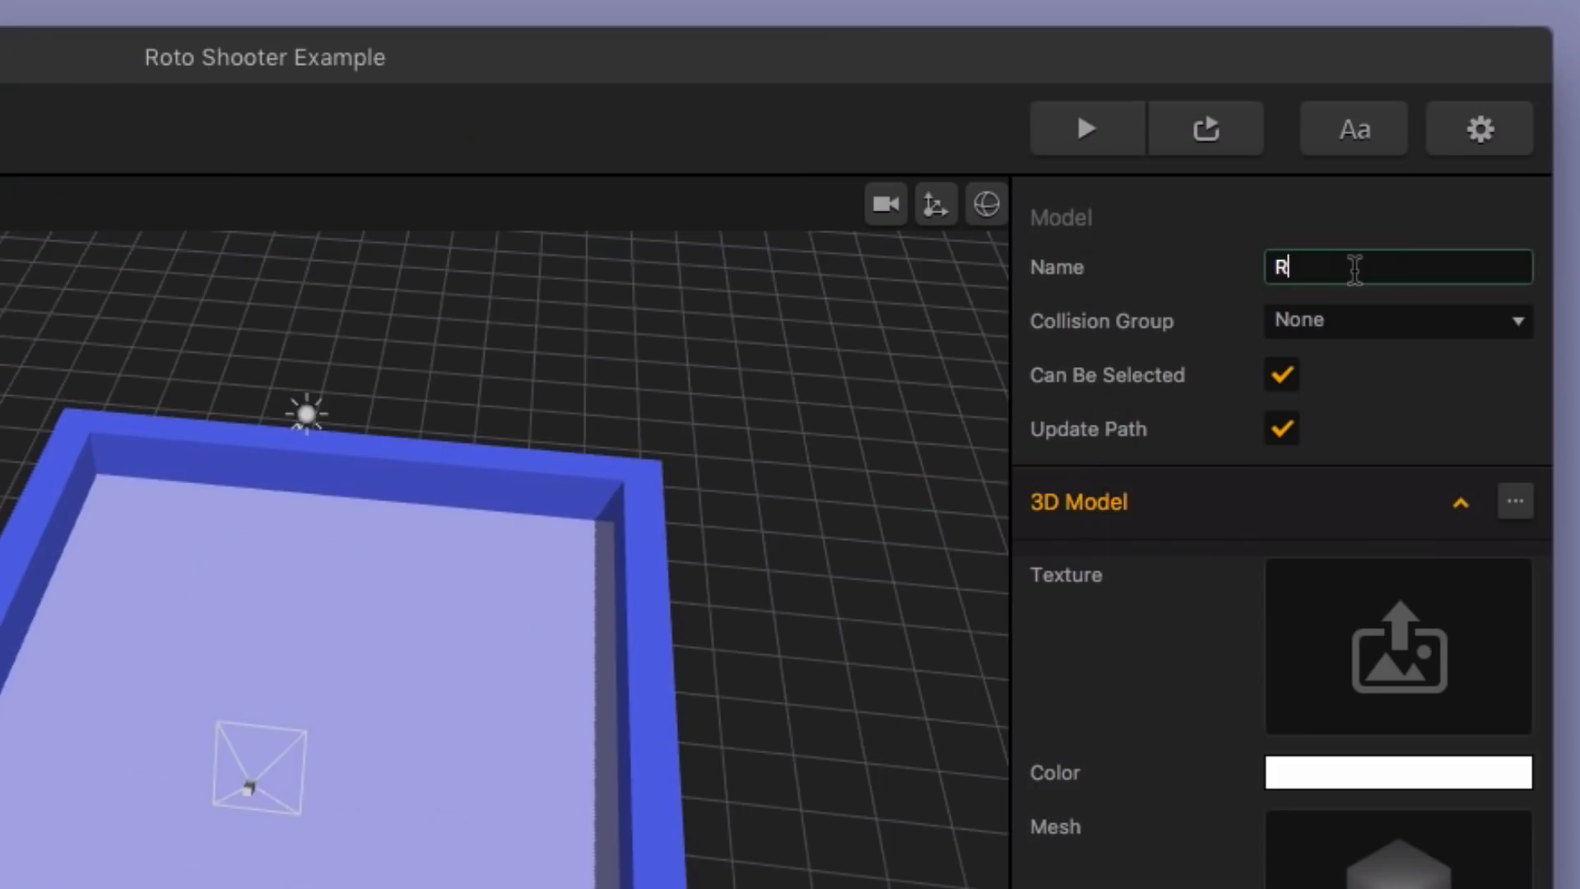
{"action": "type", "text": "hooter"}
{"action": "key", "text": "Return"}
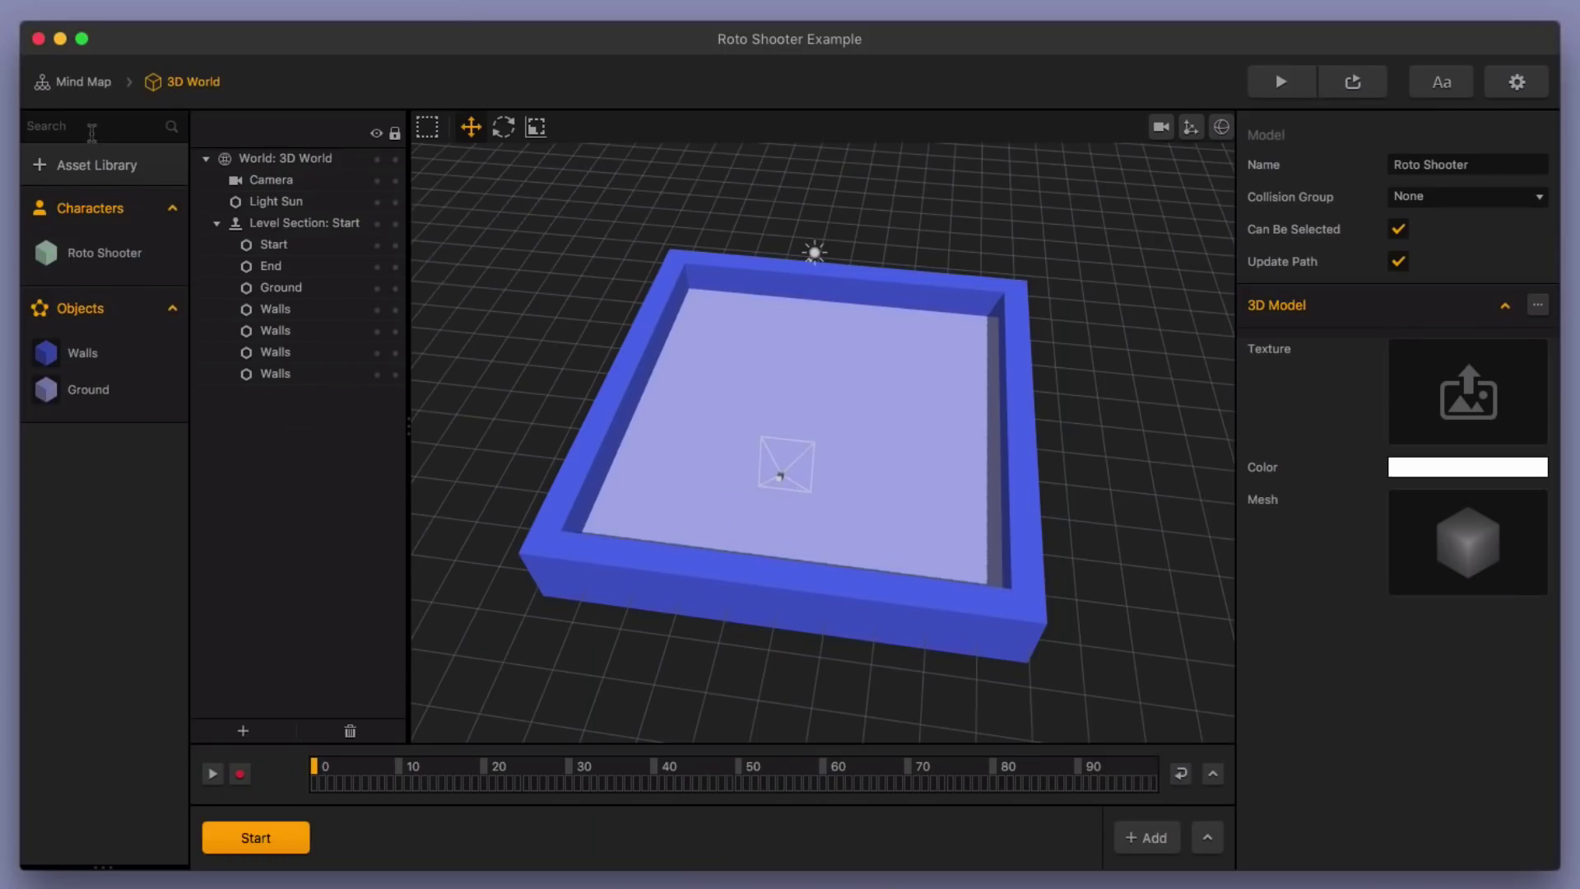
Place the Roto Shooter character in the middle of the walled ground and set its scale to .5 on all three axes
{"action": "left_click_drag", "start_coordinate": [129, 276], "coordinate": [816, 324]}
{"action": "left_click", "coordinate": [1415, 230]}
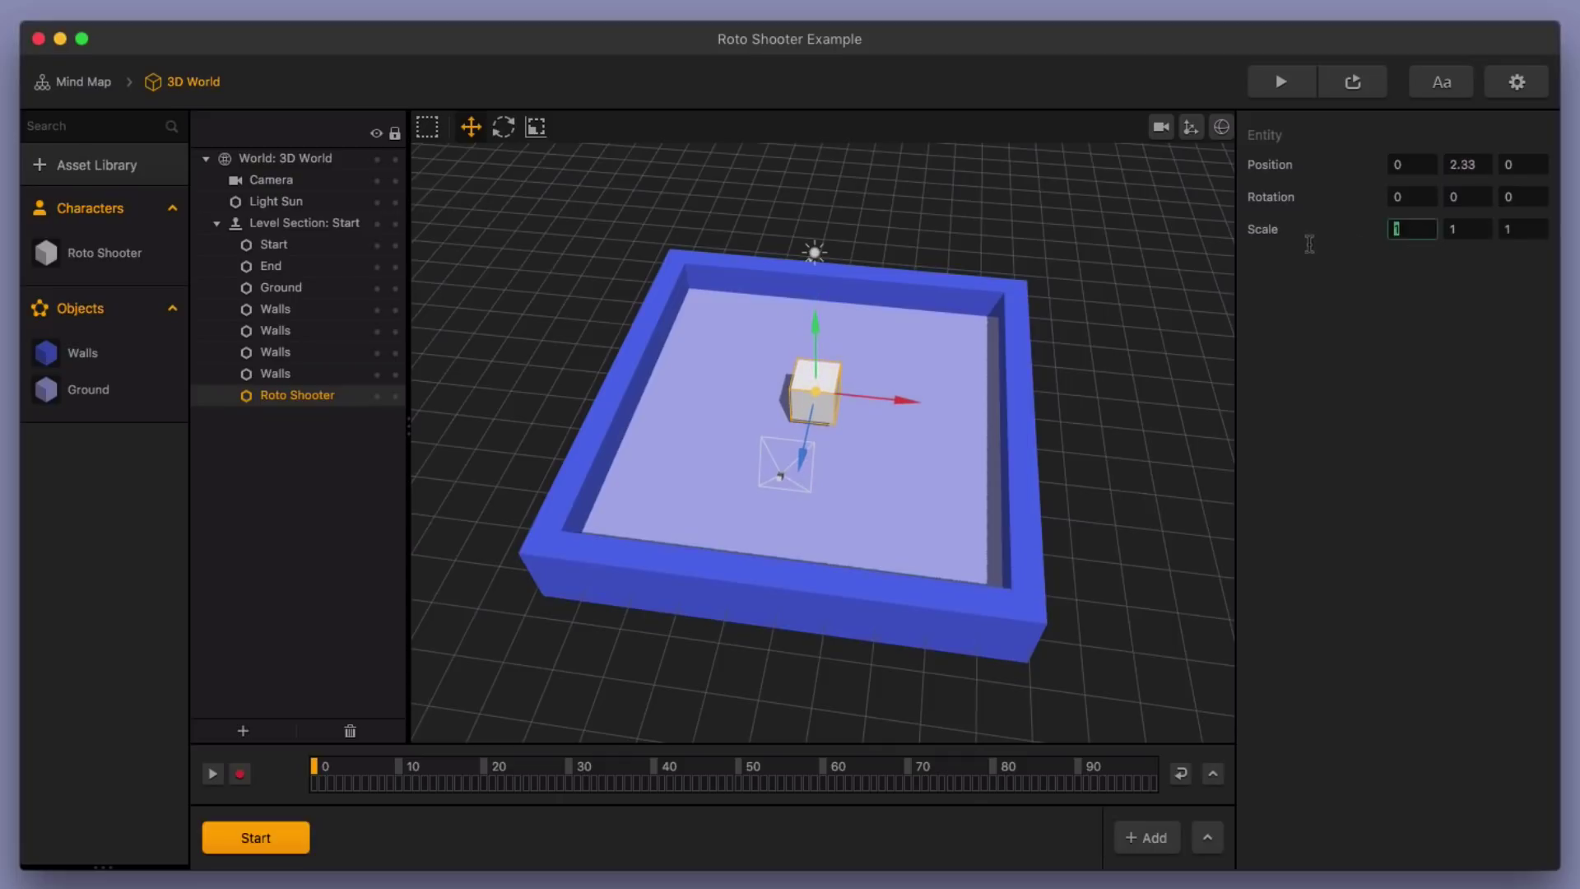
{"action": "type", "text": ".5"}
{"action": "key", "text": "Tab"}
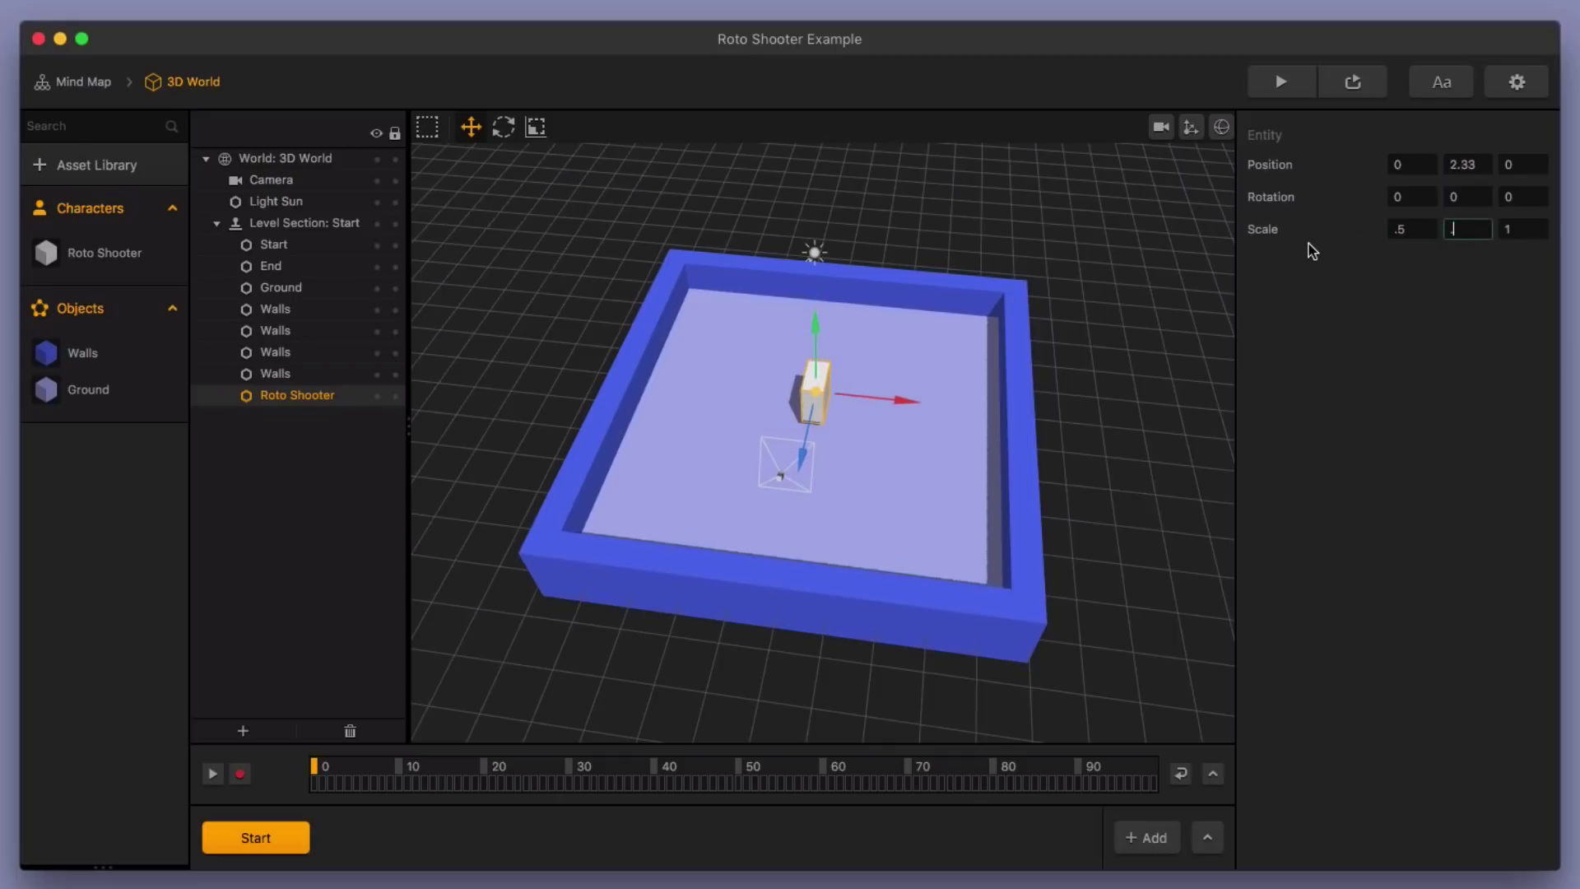
{"action": "type", "text": ".5"}
{"action": "key", "text": "Tab"}
{"action": "type", "text": ".5"}
{"action": "key", "text": "Return"}
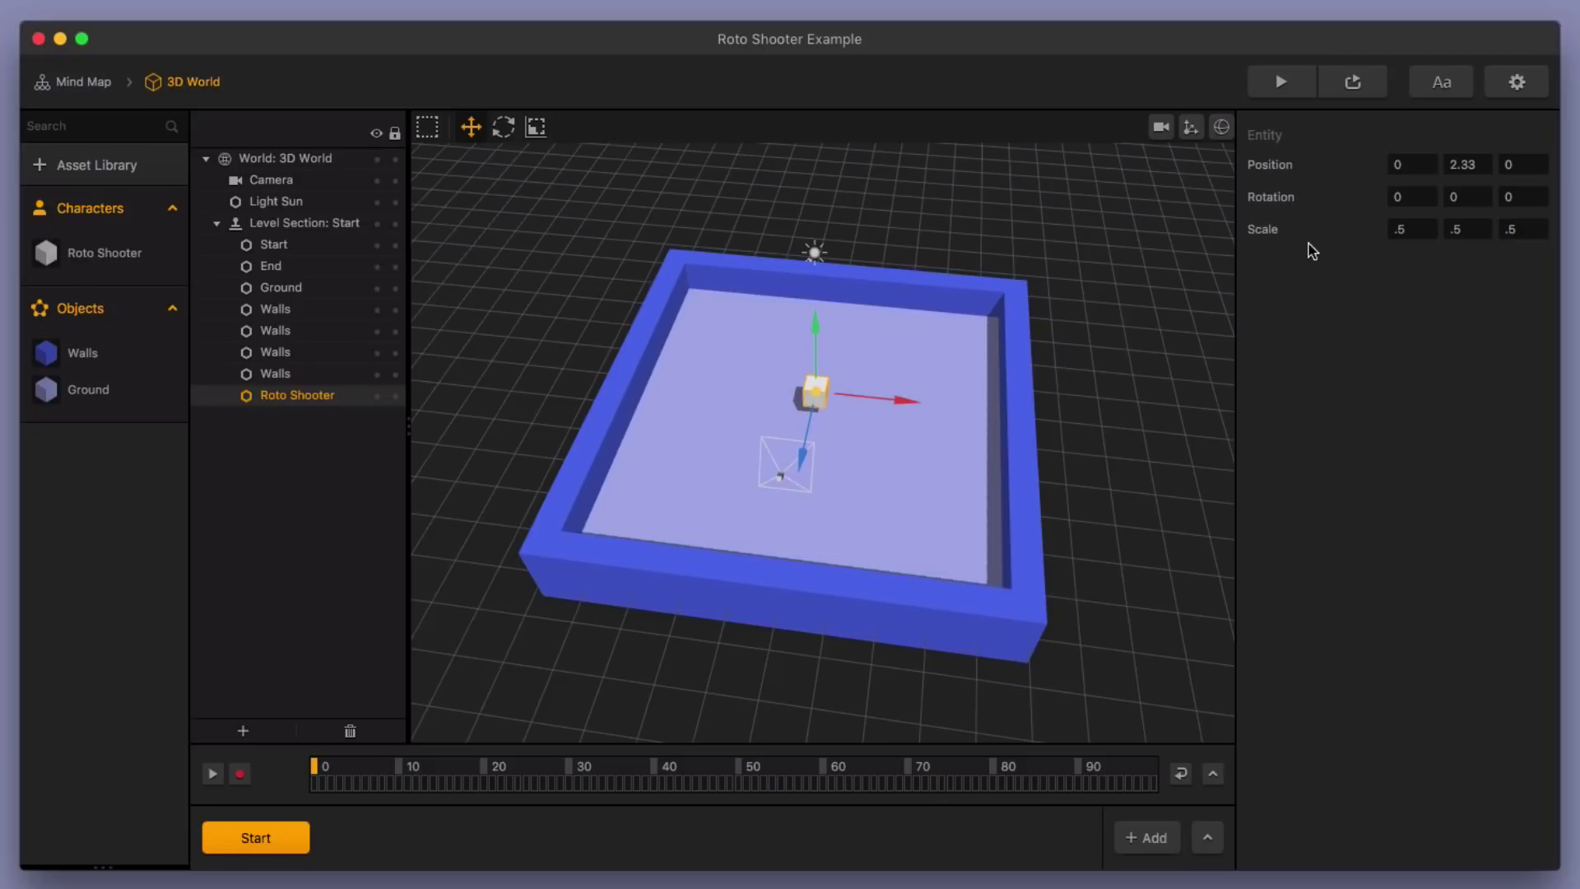
Lower the Roto Shooter along the Y axis to about 1.18 so it sits just above the ground
{"action": "mouse_move", "coordinate": [814, 329]}
{"action": "left_mouse_down"}
{"action": "mouse_move", "coordinate": [817, 357]}
{"action": "mouse_move", "coordinate": [820, 342]}
{"action": "left_mouse_up"}
{"action": "right_click_drag", "start_coordinate": [856, 383], "coordinate": [953, 340]}
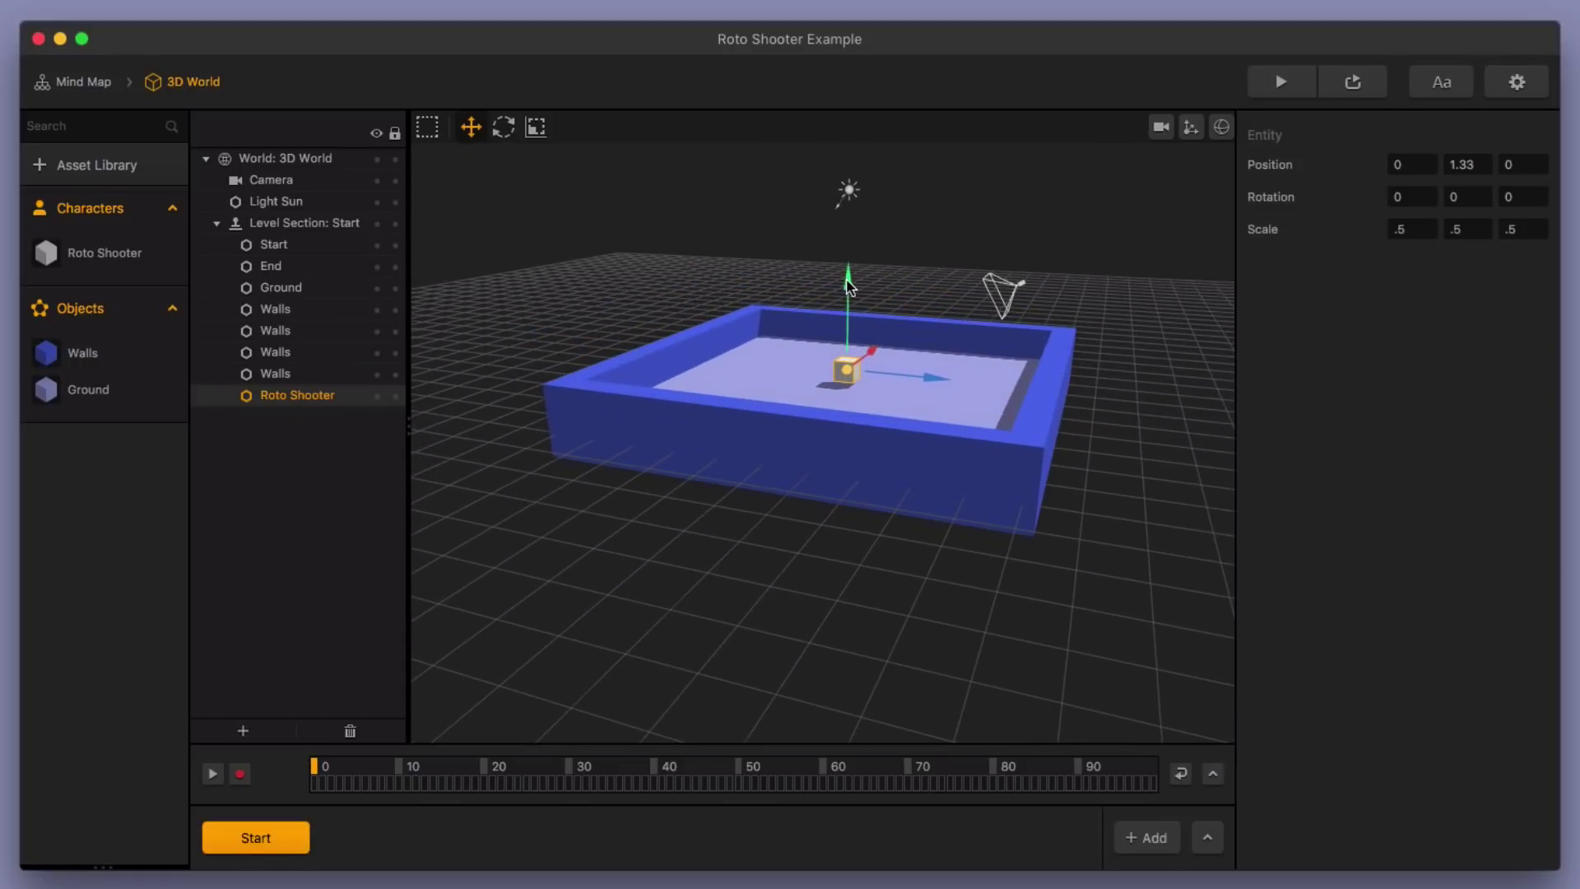
{"action": "left_click_drag", "start_coordinate": [849, 280], "coordinate": [851, 288]}
{"action": "right_click_drag", "start_coordinate": [851, 288], "coordinate": [835, 418]}
{"action": "scroll", "coordinate": [872, 427], "scroll_direction": "up", "scroll_amount": 3}
Give the Roto Shooter character a pinkish-red color in its 3D Model settings
{"action": "double_click", "coordinate": [105, 262]}
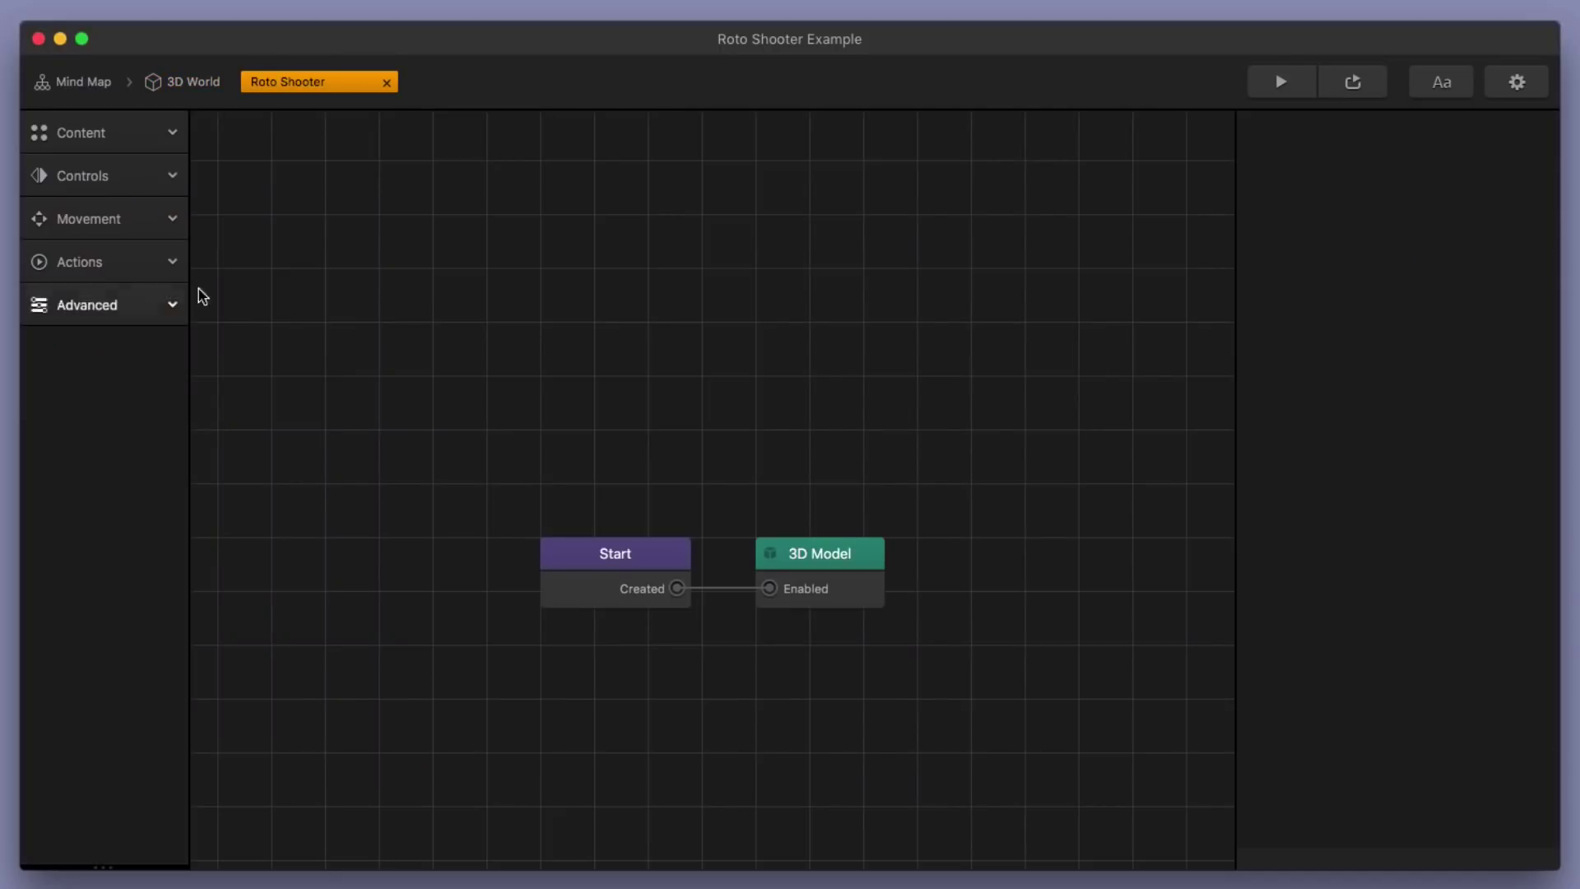
{"action": "left_click", "coordinate": [213, 84]}
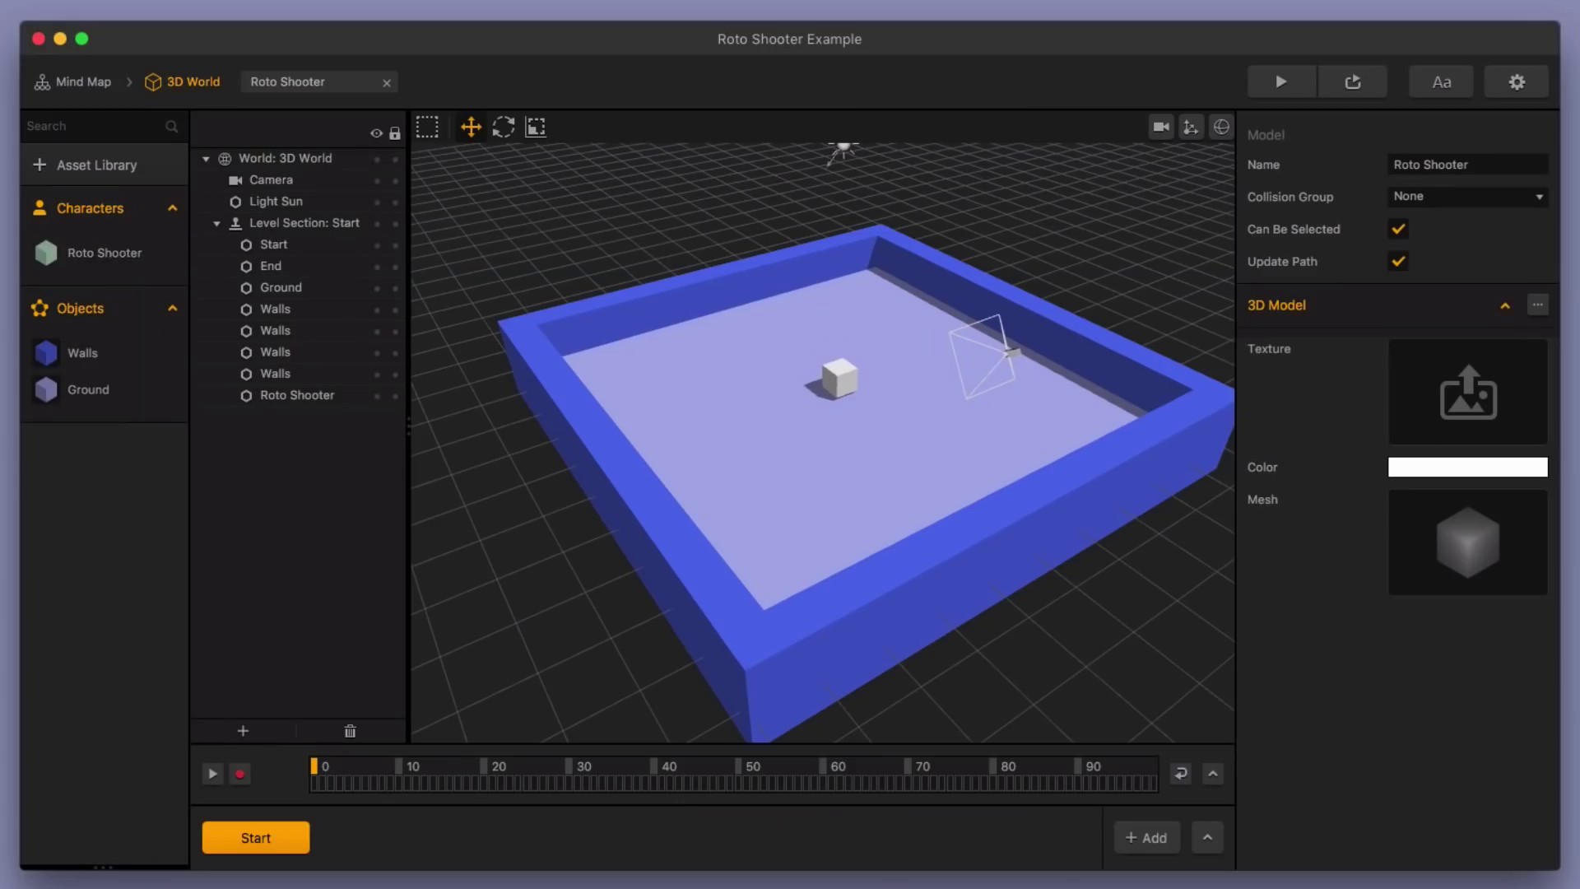
{"action": "left_click", "coordinate": [1480, 468]}
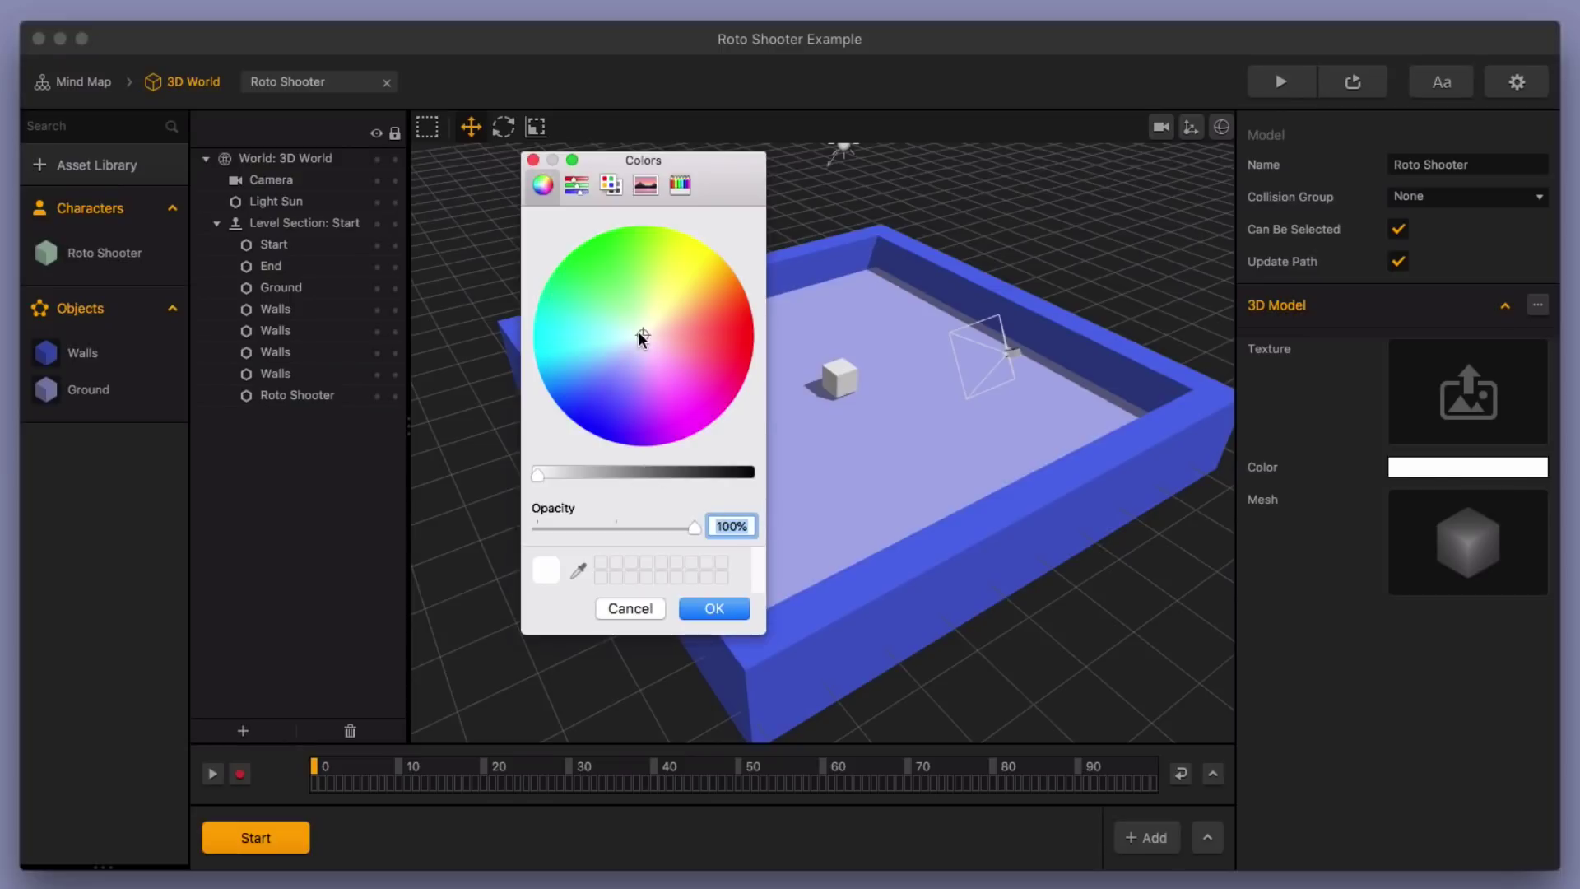
{"action": "left_click_drag", "start_coordinate": [638, 333], "coordinate": [701, 342]}
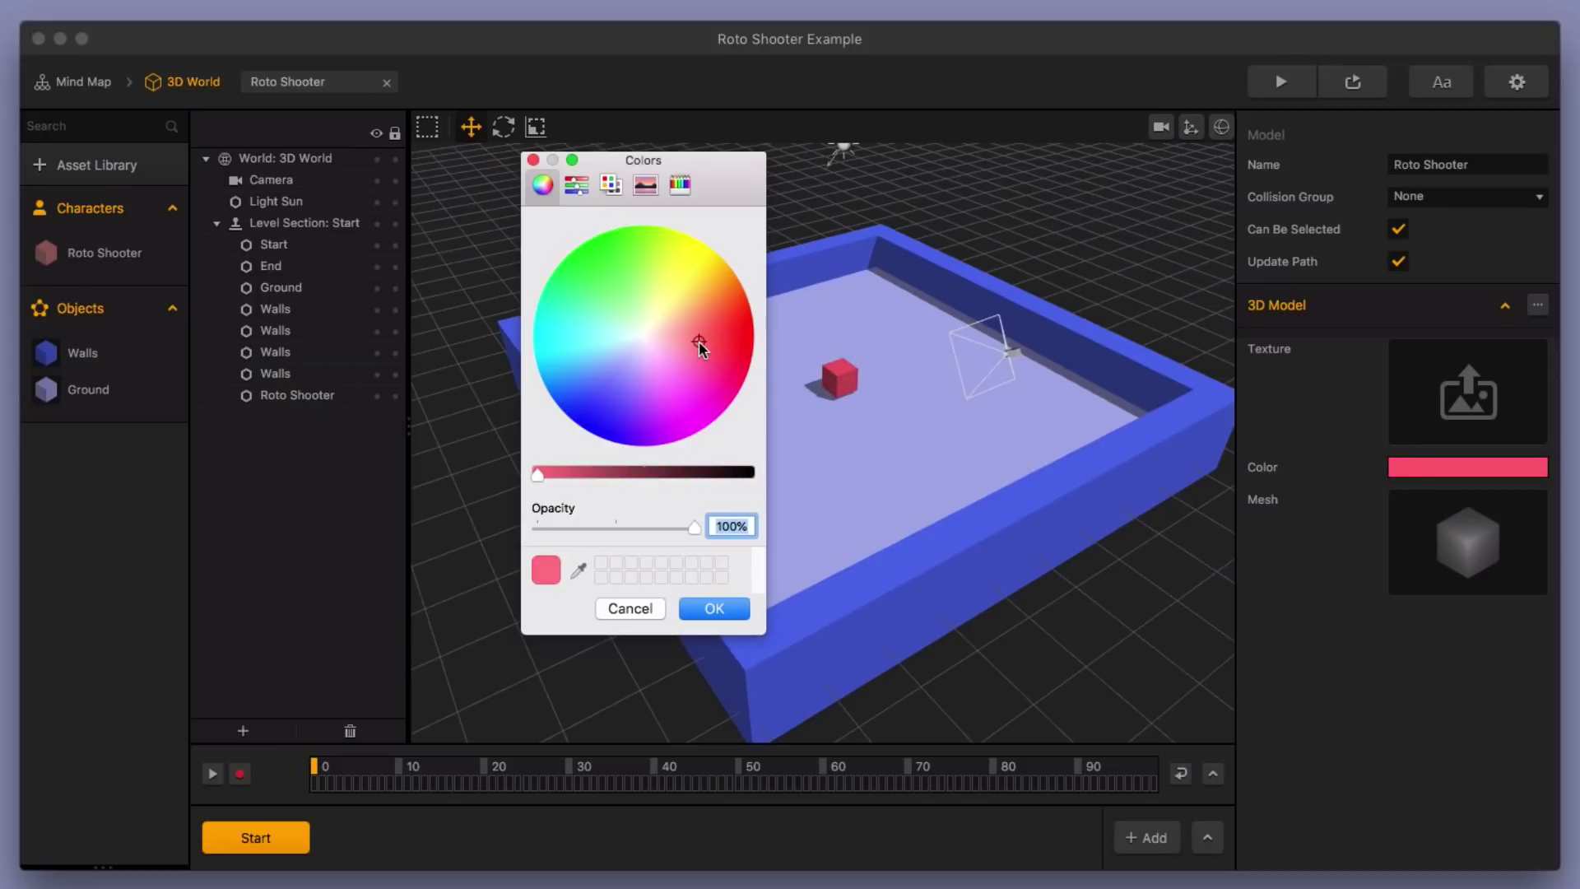
{"action": "left_click", "coordinate": [713, 609]}
{"action": "right_click_drag", "start_coordinate": [907, 414], "coordinate": [707, 403]}
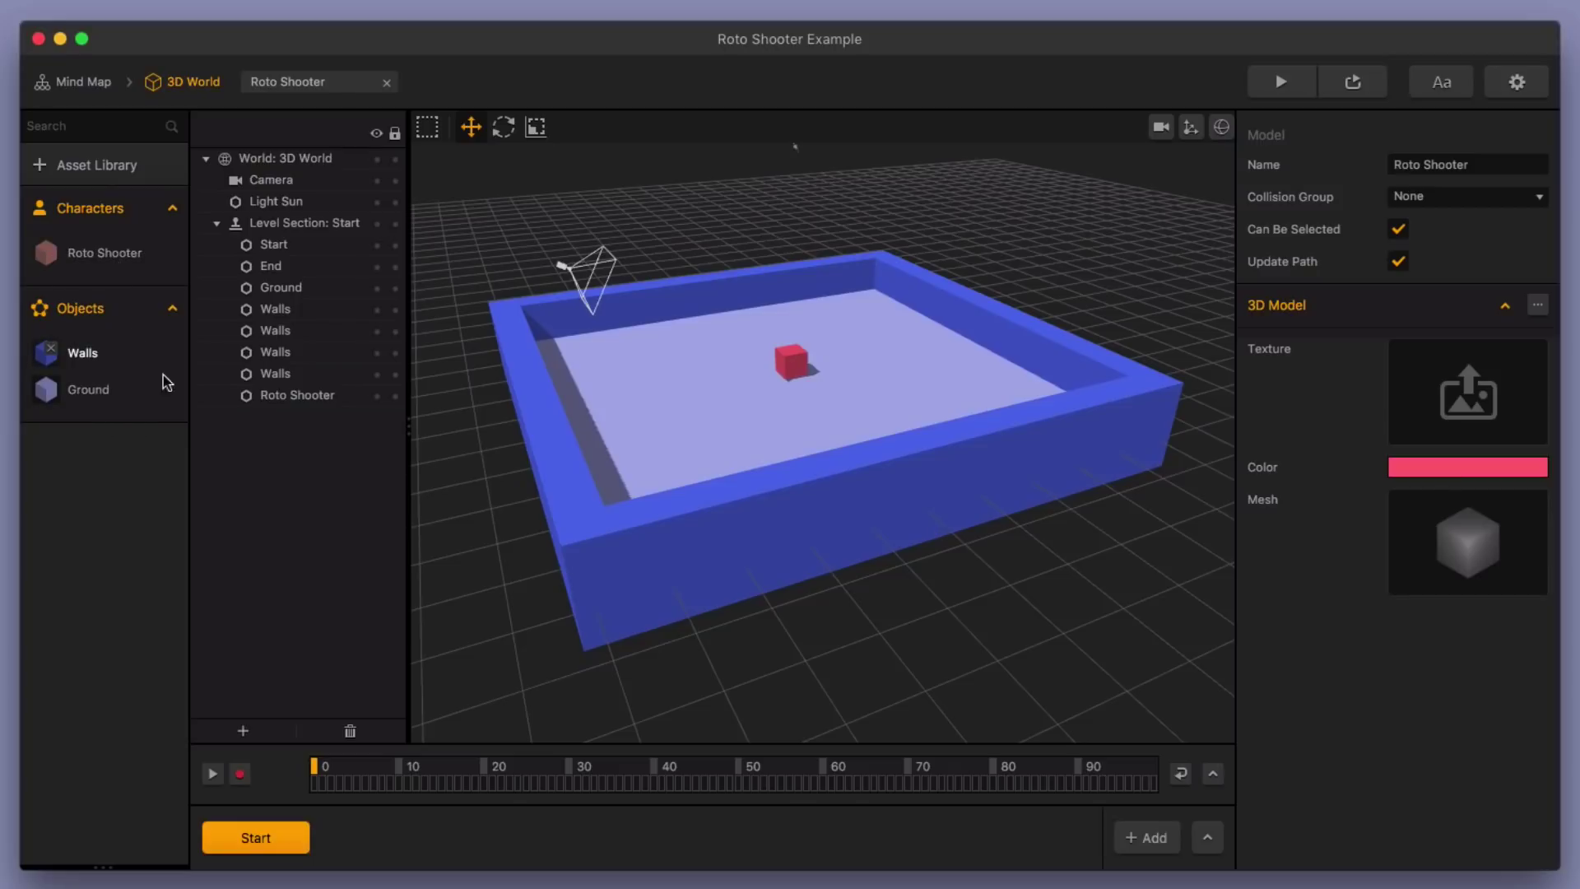
Enable physics on the Ground object's Start node with object type Static, and return to the 3D World
{"action": "double_click", "coordinate": [95, 393]}
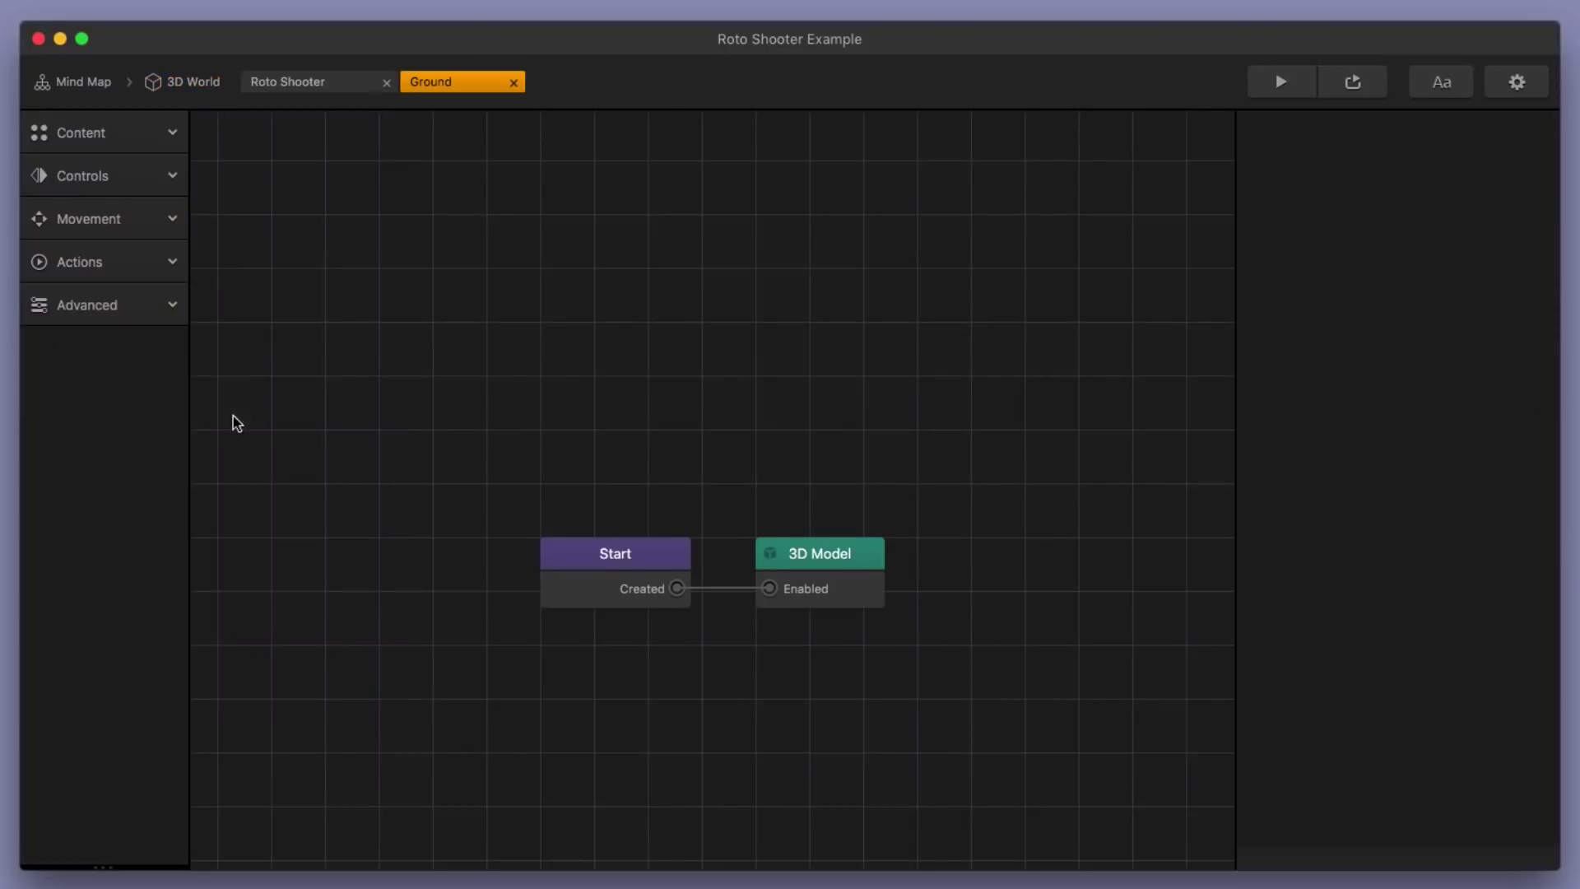
{"action": "left_click", "coordinate": [578, 547]}
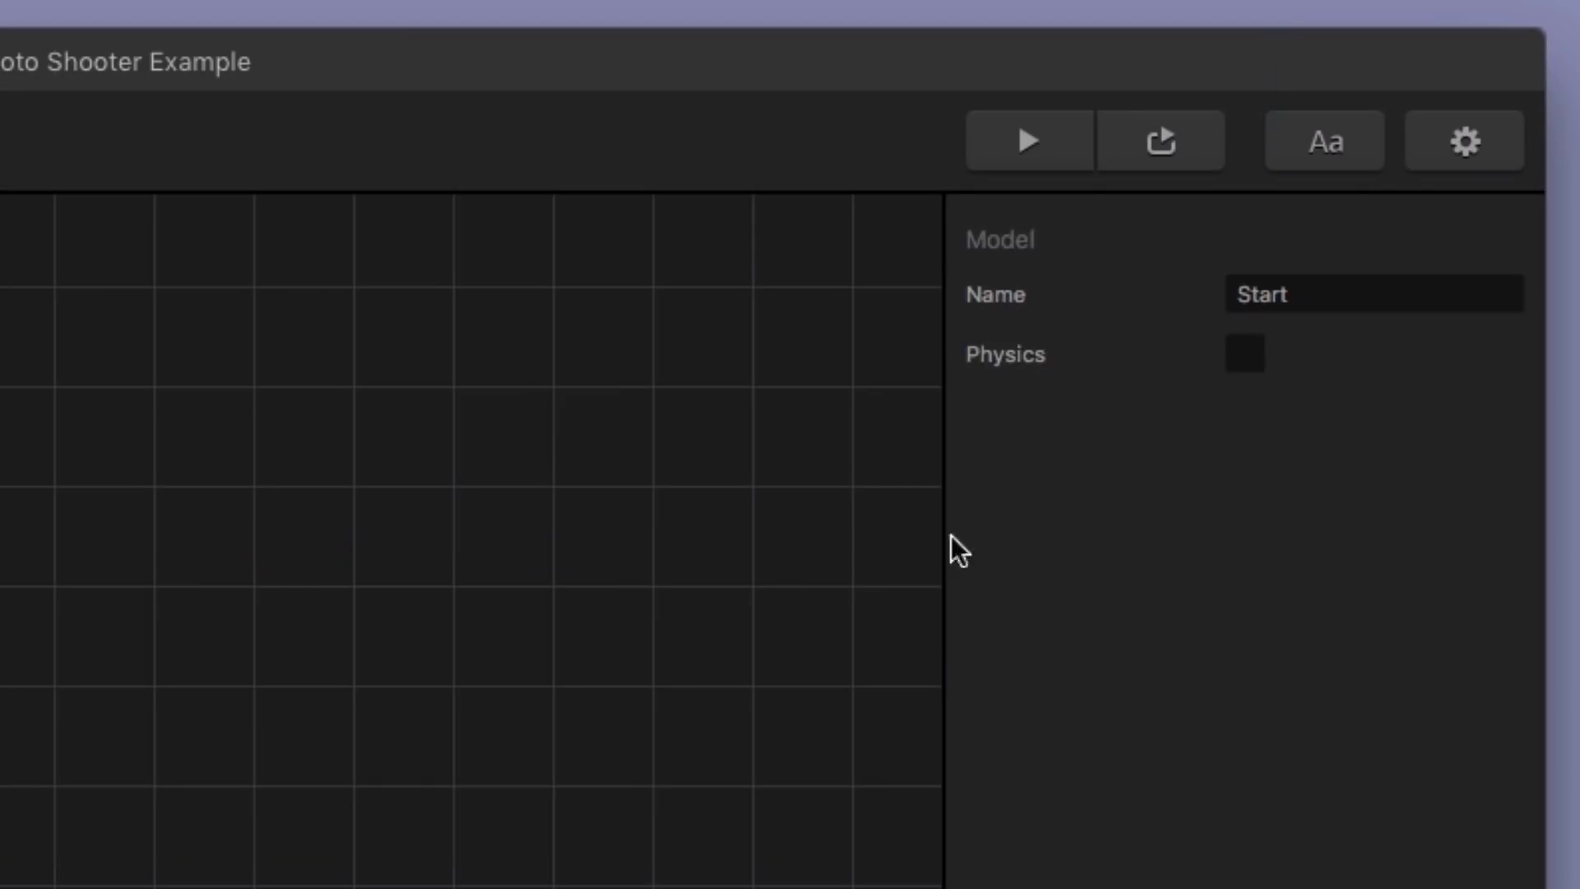
{"action": "left_click", "coordinate": [1259, 354]}
{"action": "left_click", "coordinate": [1307, 472]}
{"action": "left_click", "coordinate": [1335, 520]}
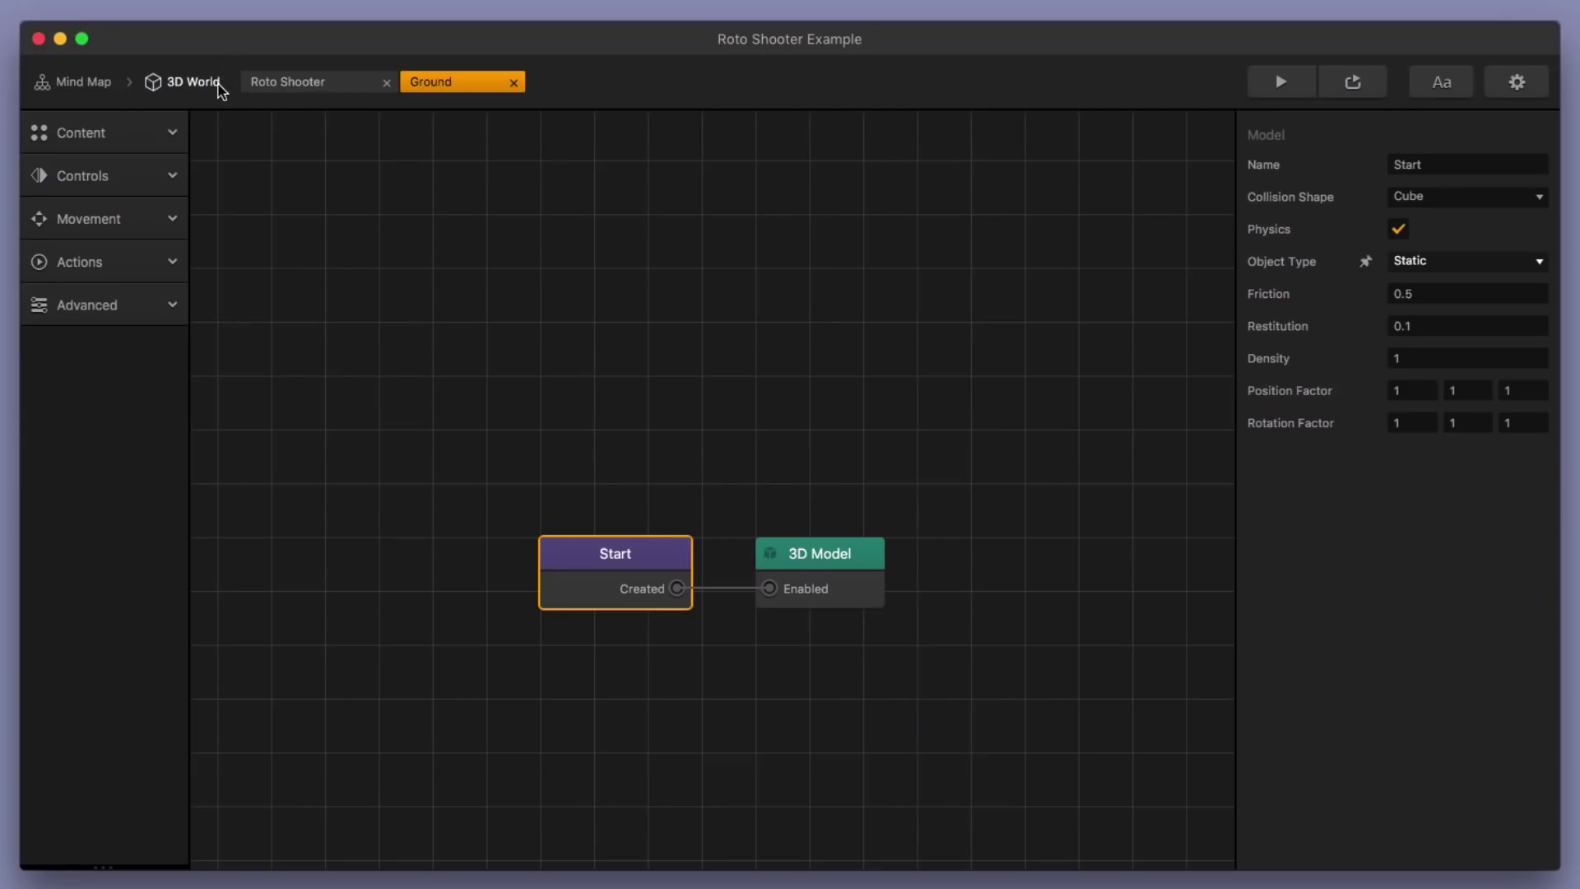
{"action": "left_click", "coordinate": [213, 83]}
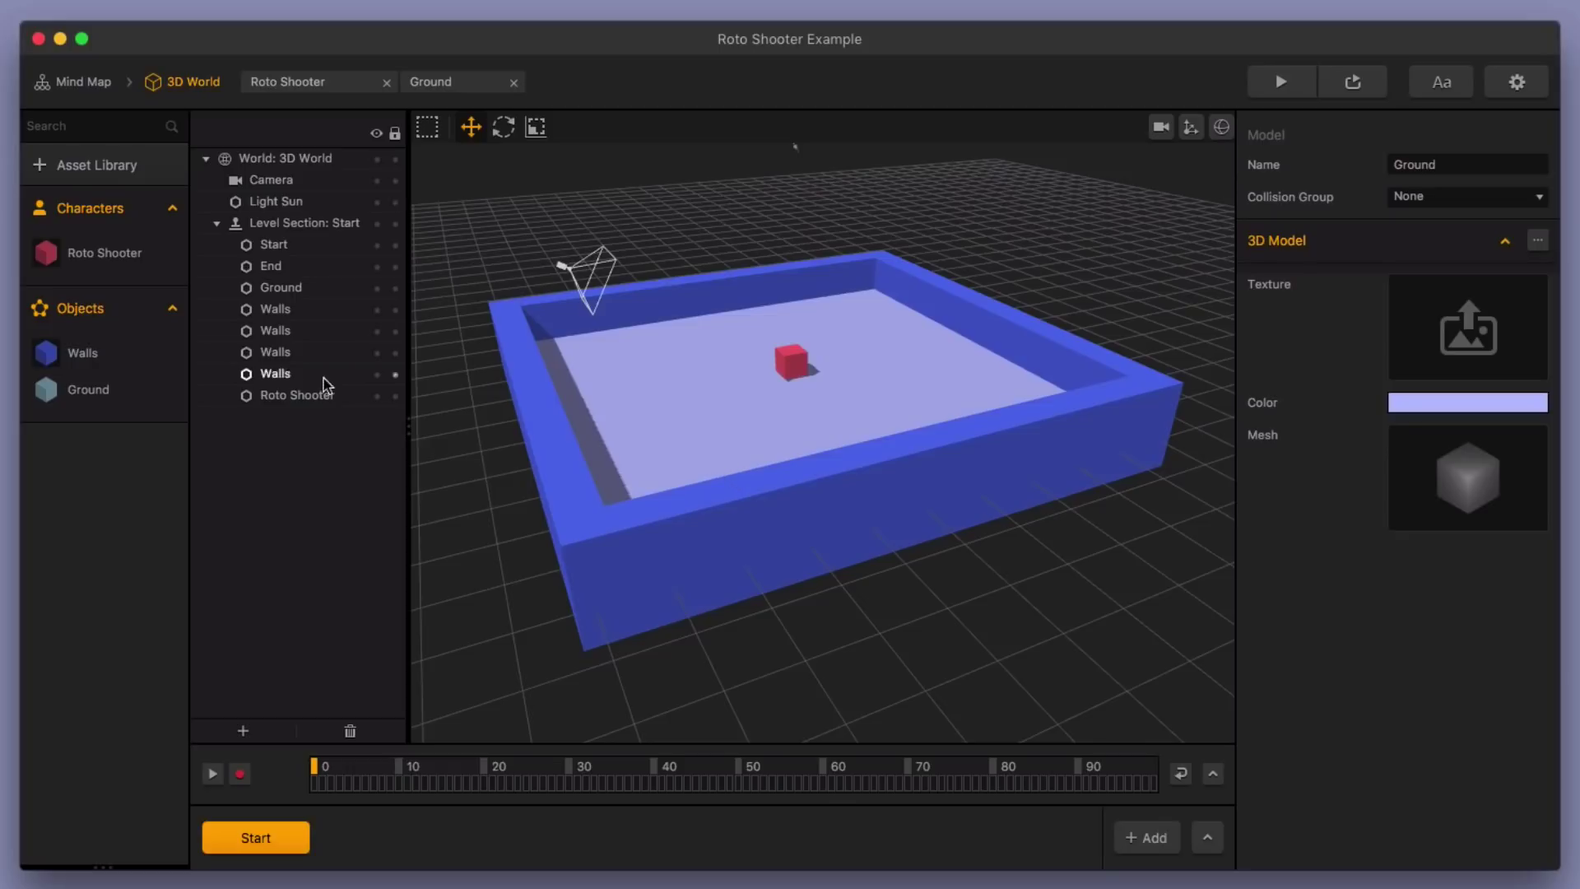
Enable physics on the Walls object's Start node and set its object type to Static
{"action": "double_click", "coordinate": [95, 353]}
{"action": "left_click", "coordinate": [623, 553]}
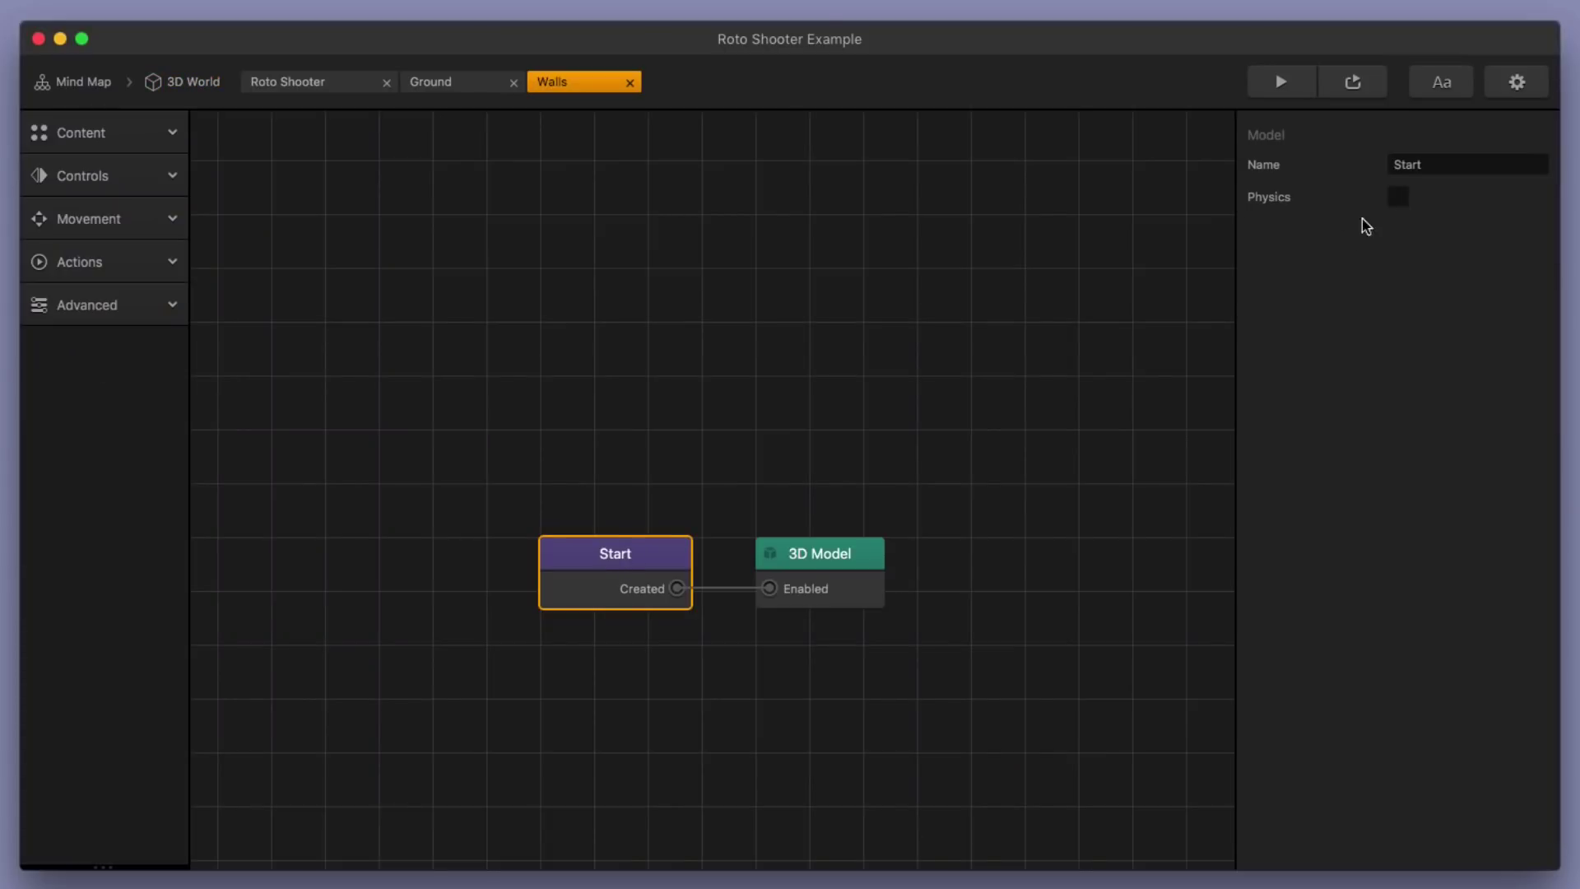
{"action": "left_click", "coordinate": [1399, 197]}
{"action": "left_click", "coordinate": [1416, 261]}
{"action": "left_click", "coordinate": [1429, 287]}
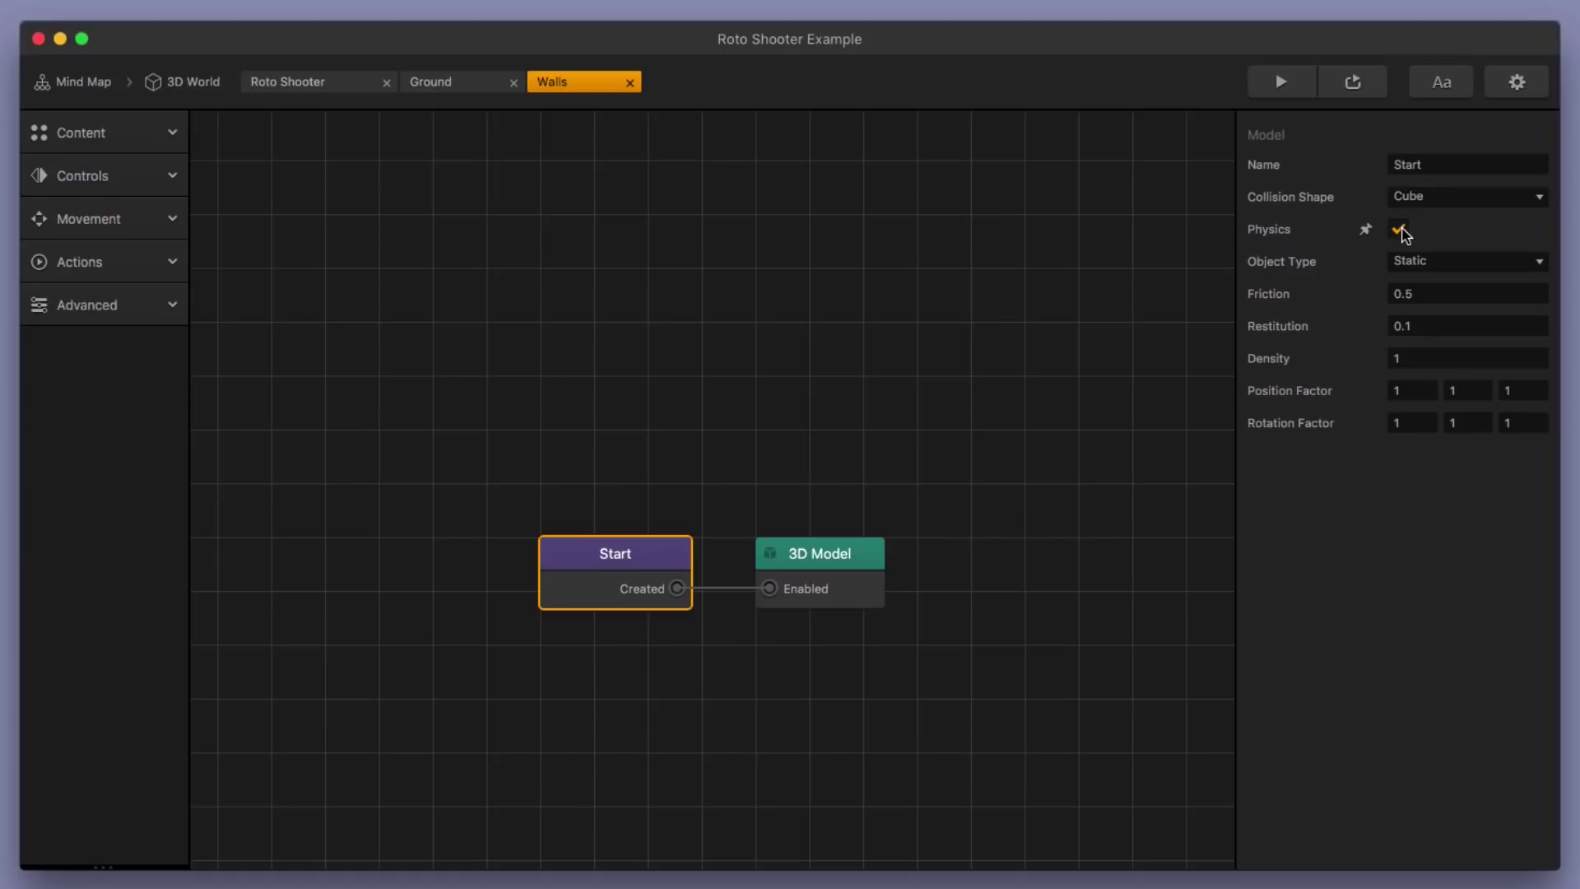
Switch physics off again on the Walls object's Start node and return to the 3D World
{"action": "left_click", "coordinate": [1399, 230]}
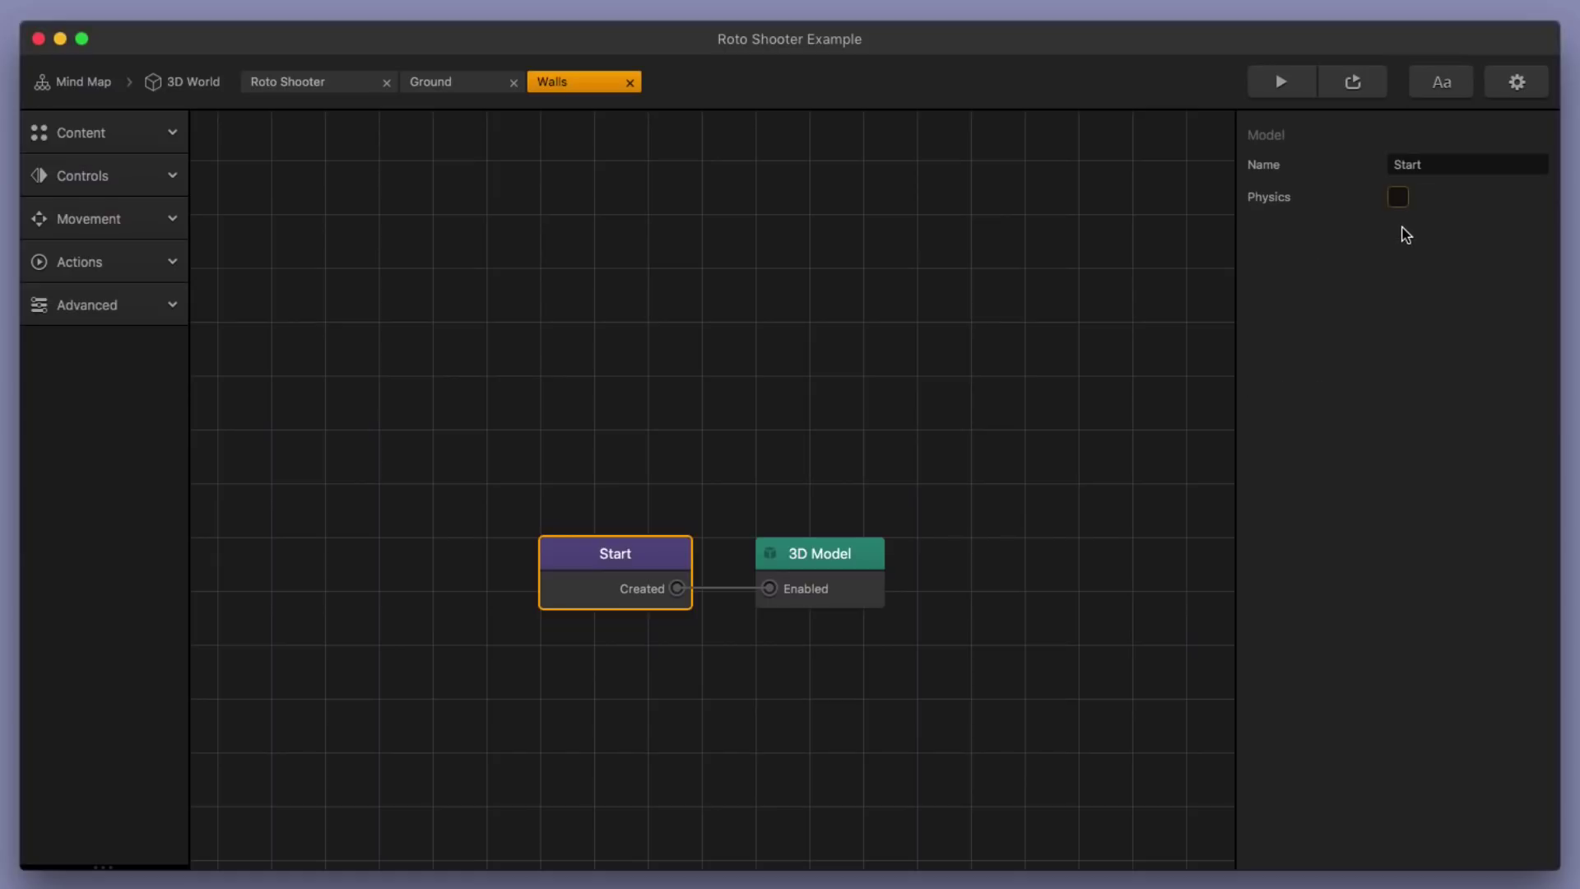
{"action": "left_click", "coordinate": [210, 82]}
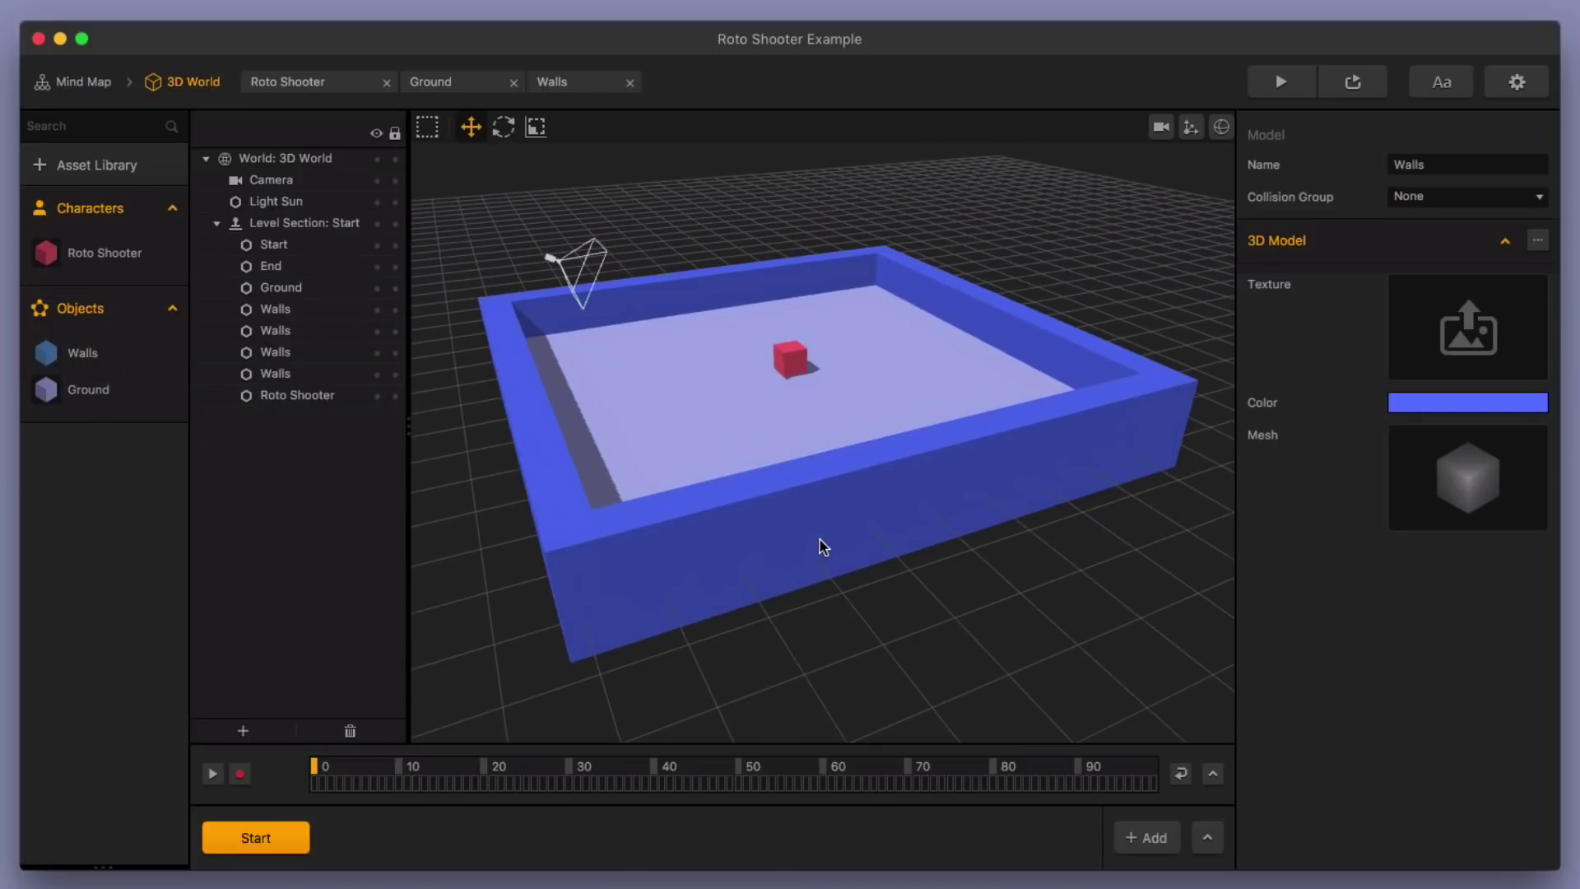
{"action": "middle_click_drag", "start_coordinate": [856, 479], "coordinate": [786, 461]}
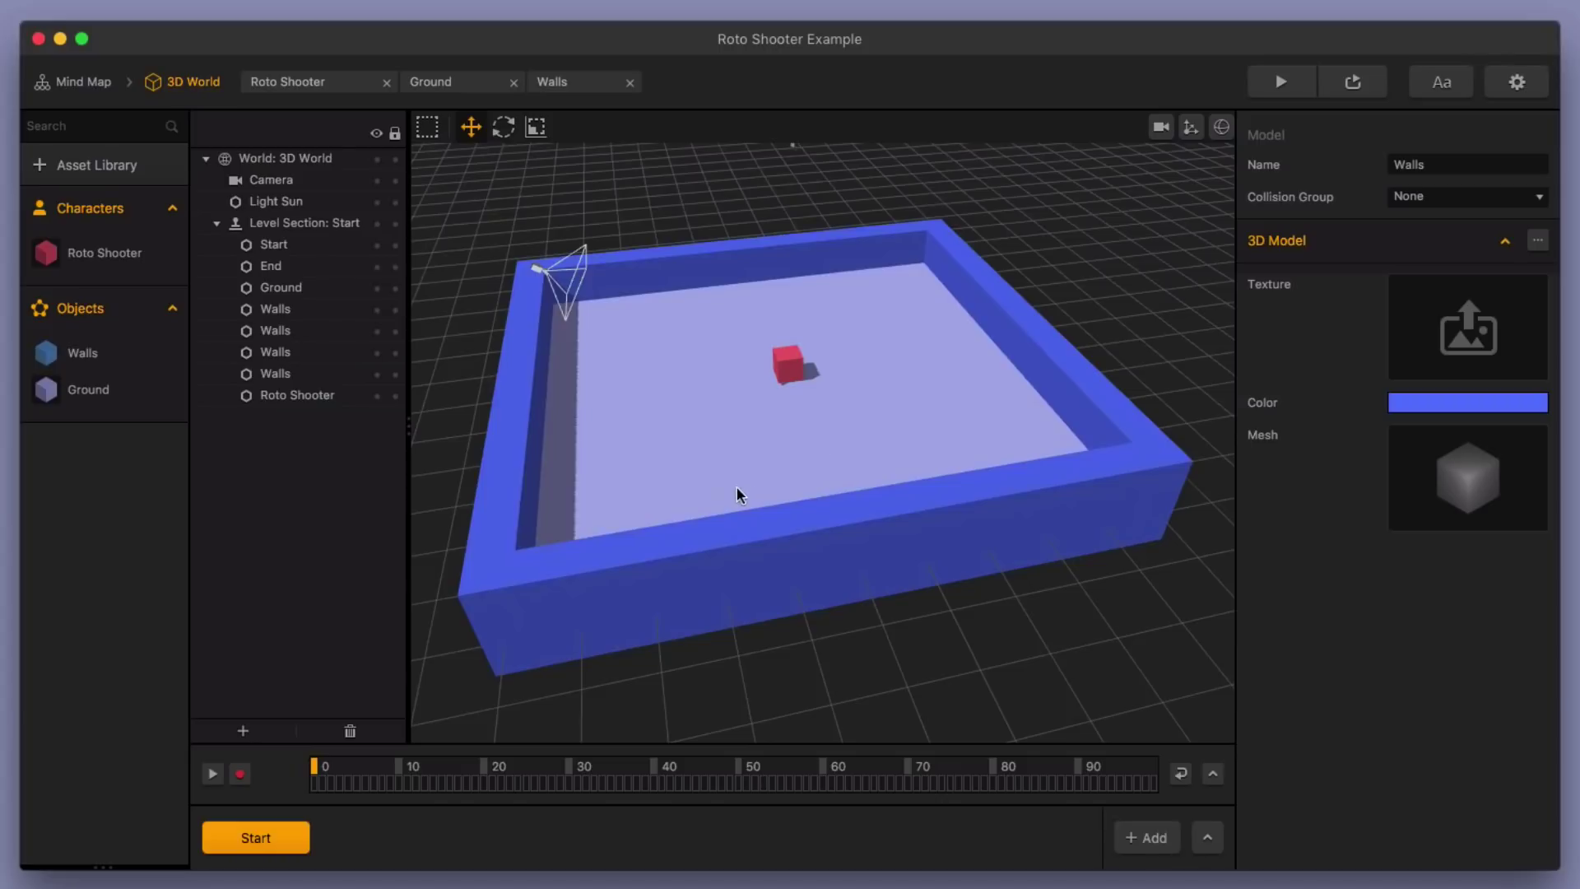
Enable physics on the Roto Shooter character's Start node and return to the 3D World
{"action": "double_click", "coordinate": [111, 256]}
{"action": "left_click", "coordinate": [628, 476]}
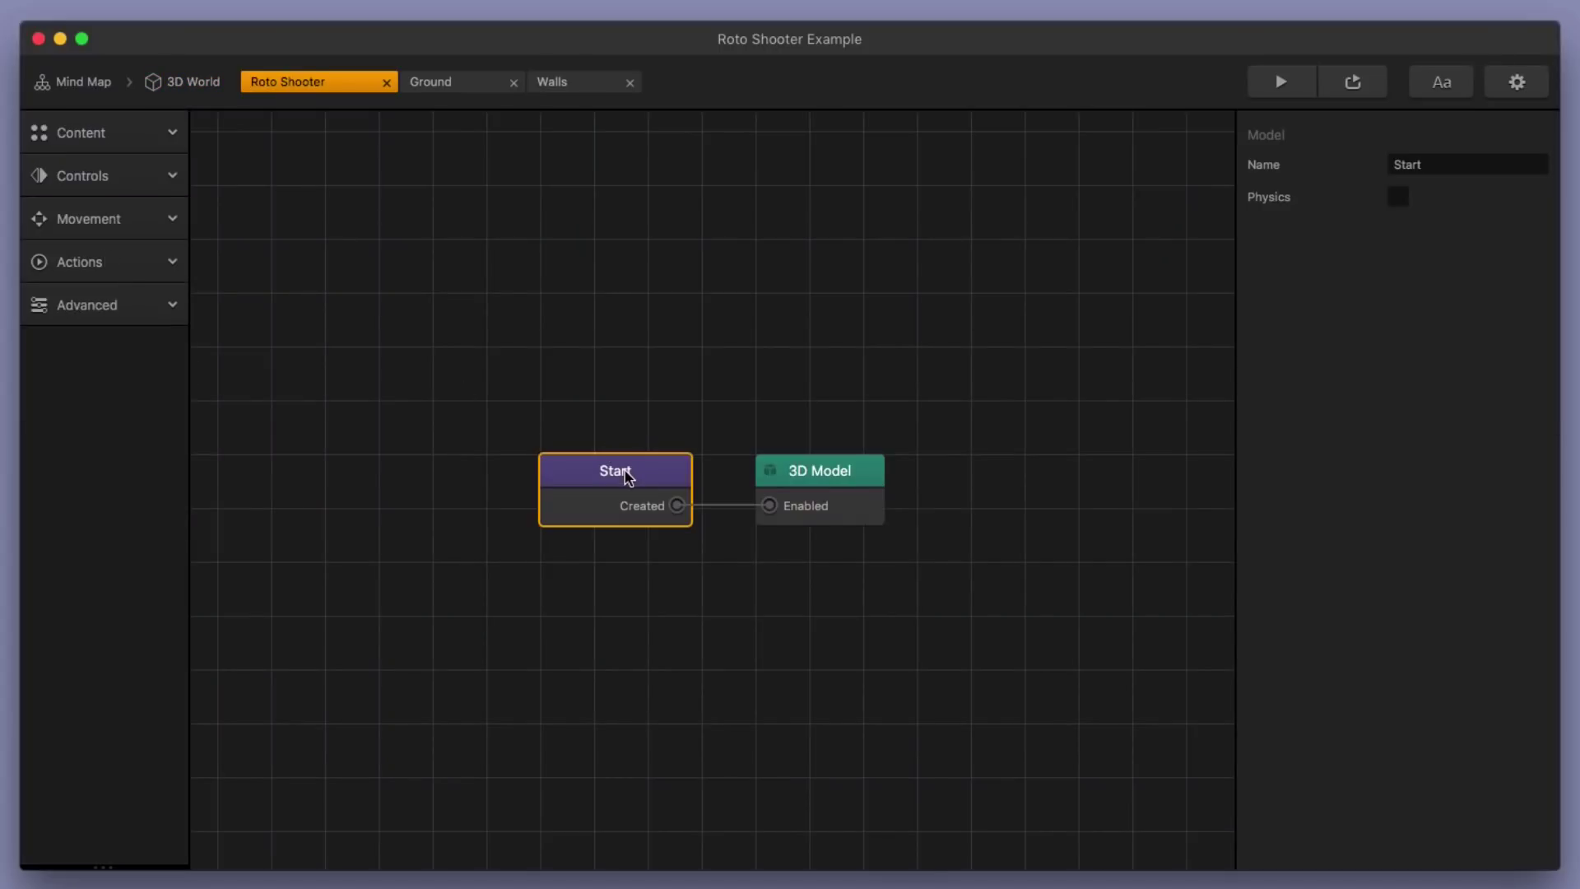
{"action": "left_click", "coordinate": [1398, 197]}
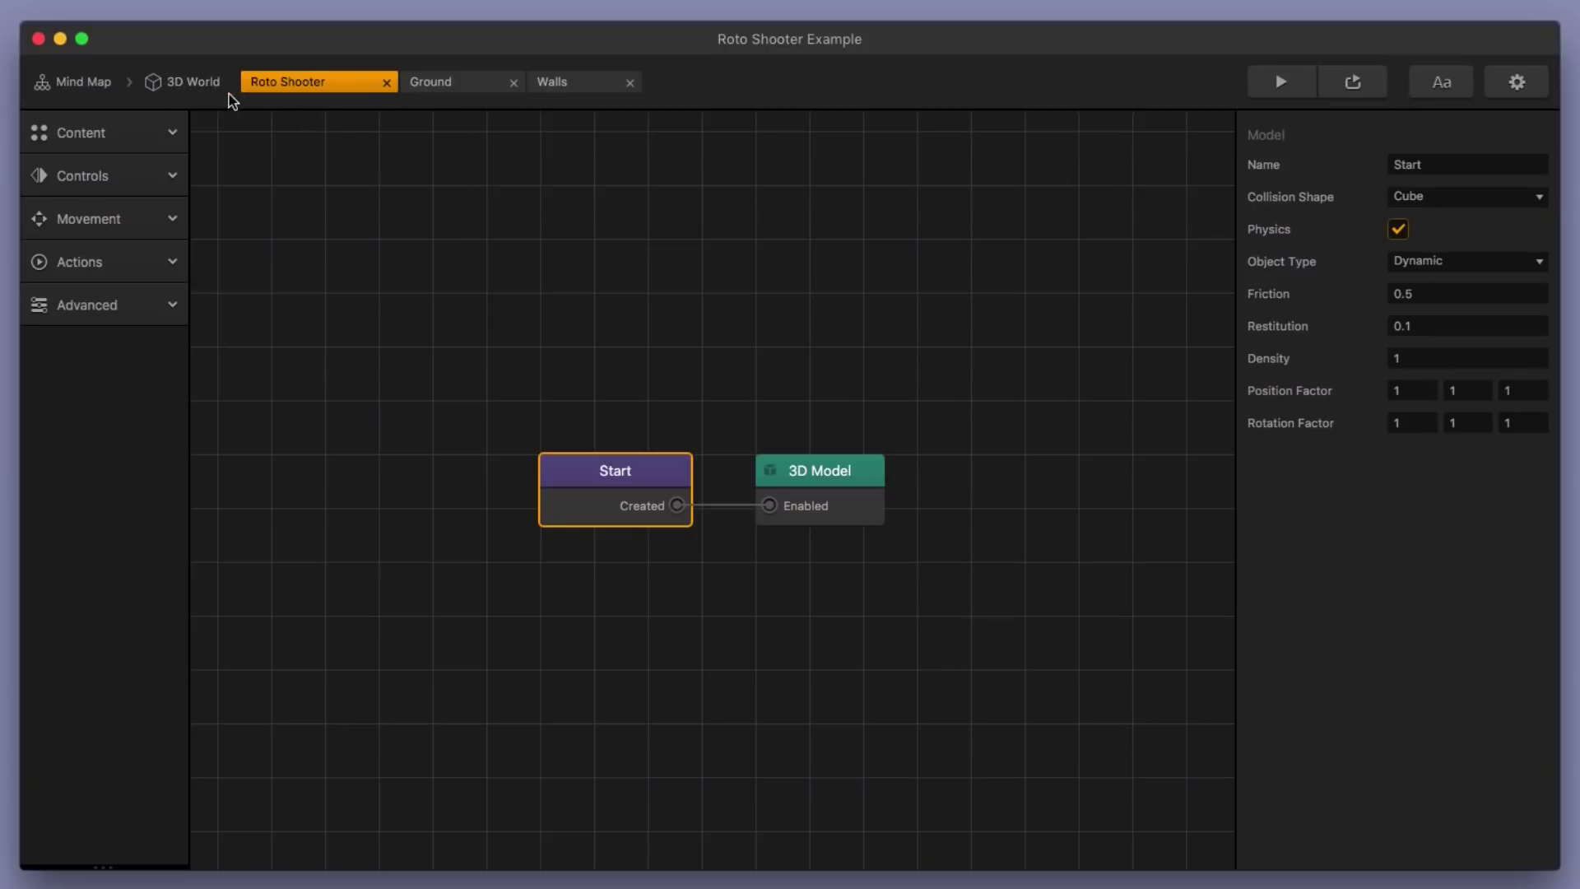
{"action": "left_click", "coordinate": [194, 82]}
Raise the Roto Shooter along the Y axis to about 3.3 and preview the game after switching to the camera view
{"action": "left_click", "coordinate": [786, 358]}
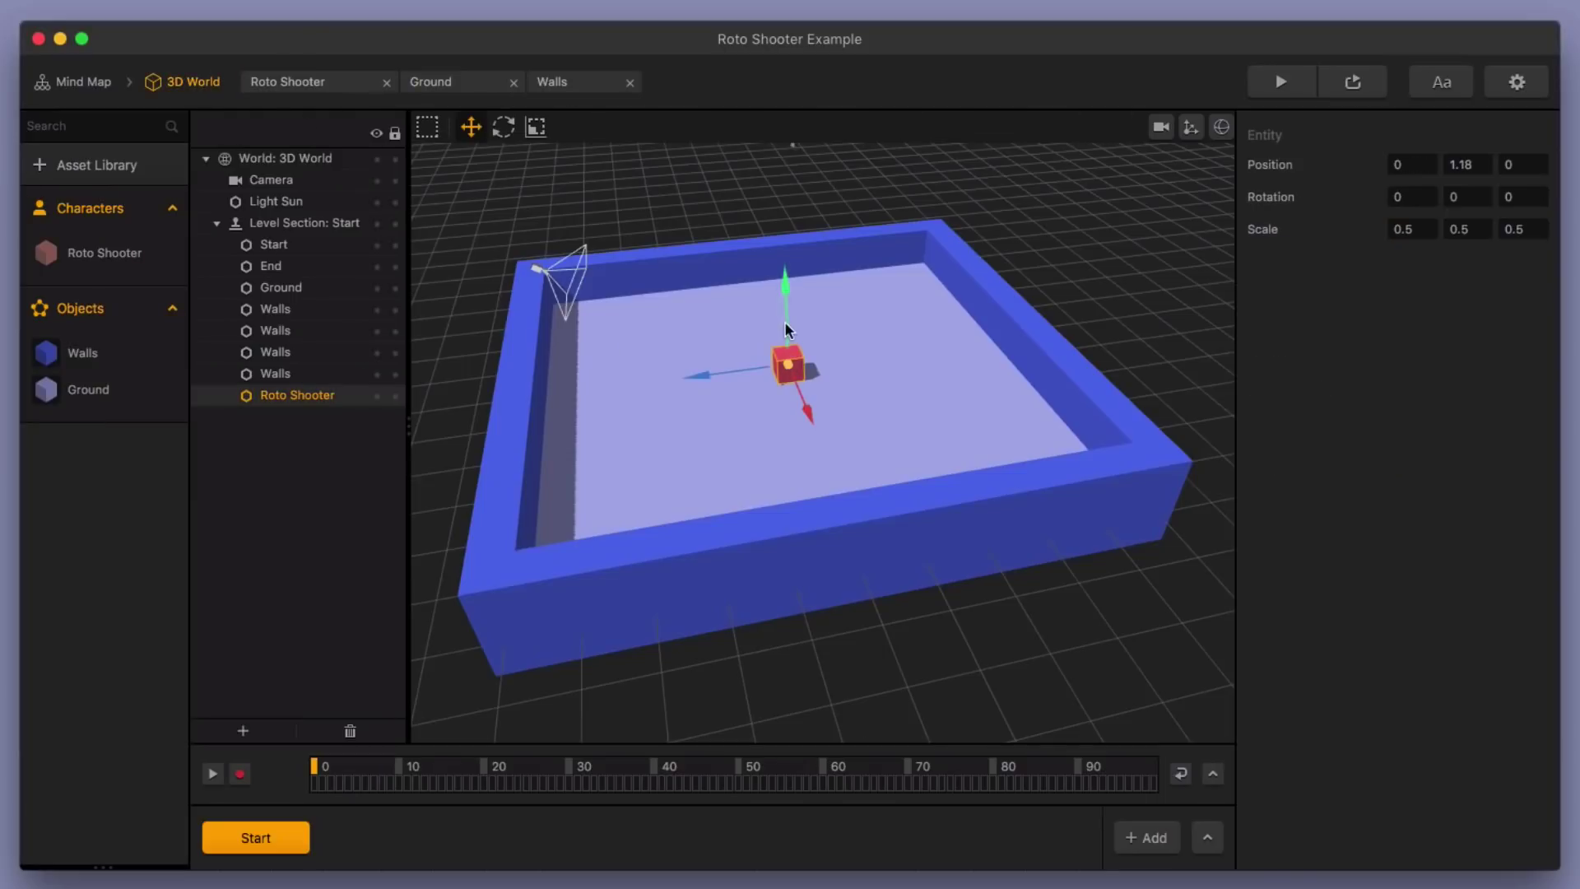
{"action": "left_click_drag", "start_coordinate": [784, 321], "coordinate": [783, 274]}
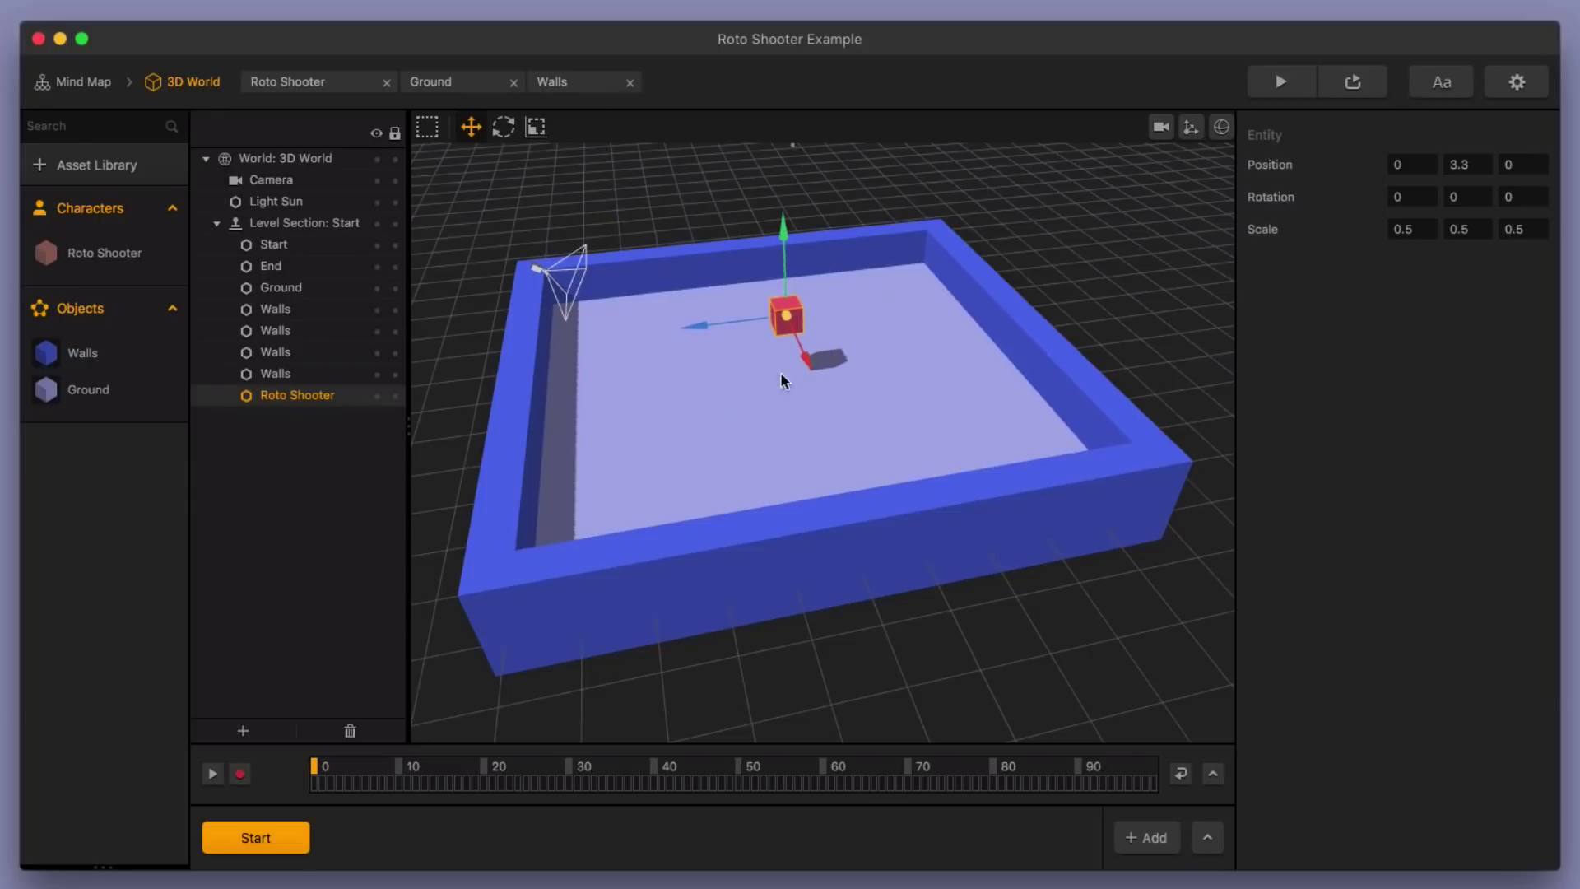
{"action": "left_click", "coordinate": [1161, 127]}
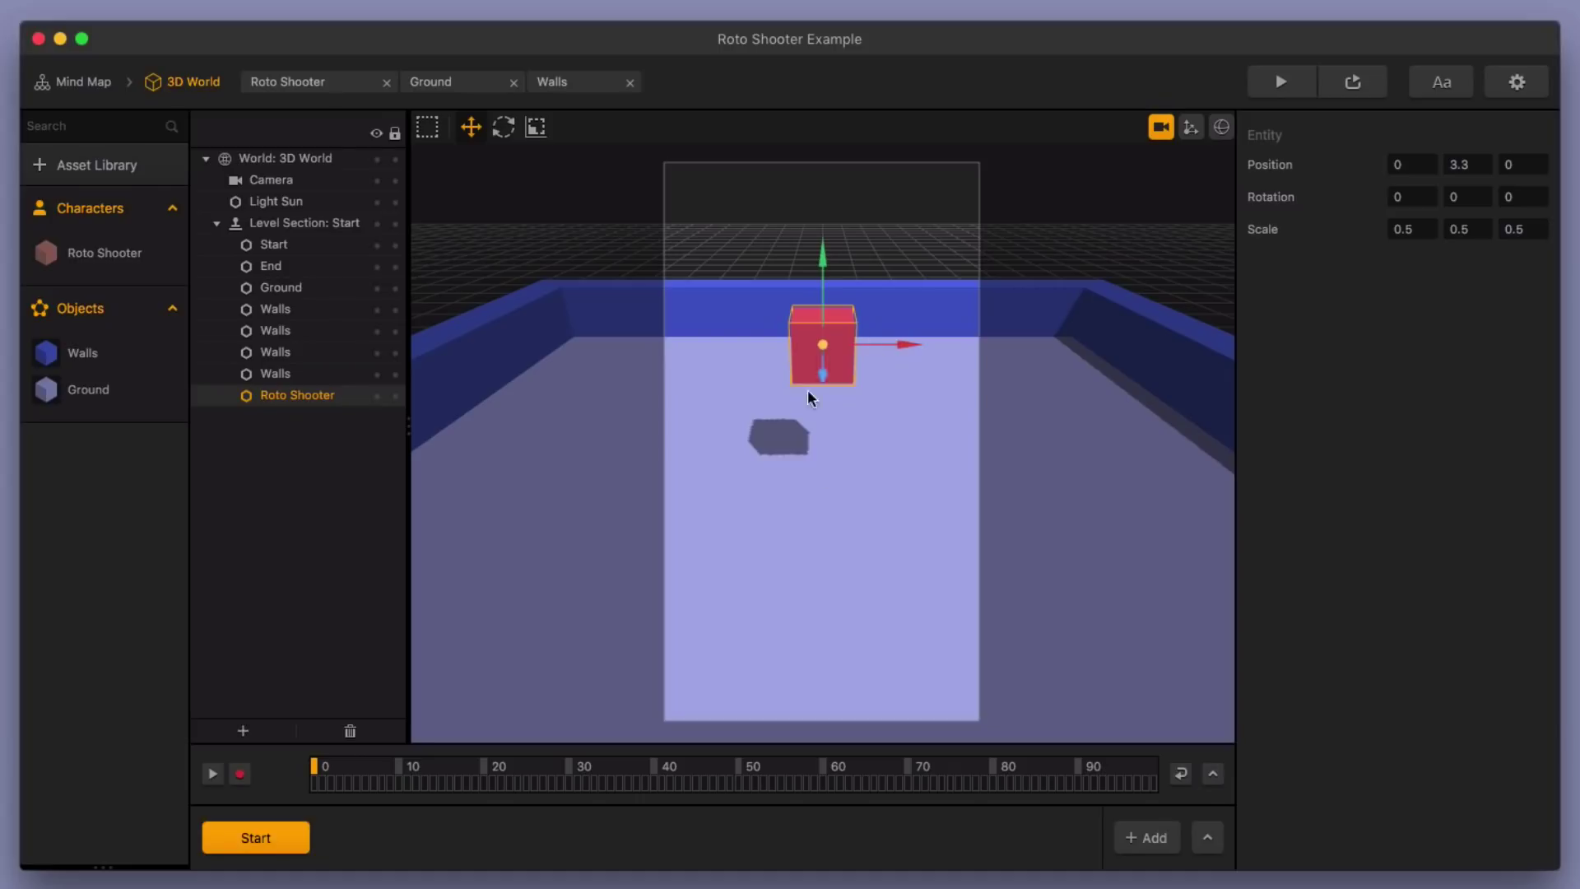
{"action": "left_click", "coordinate": [1300, 88]}
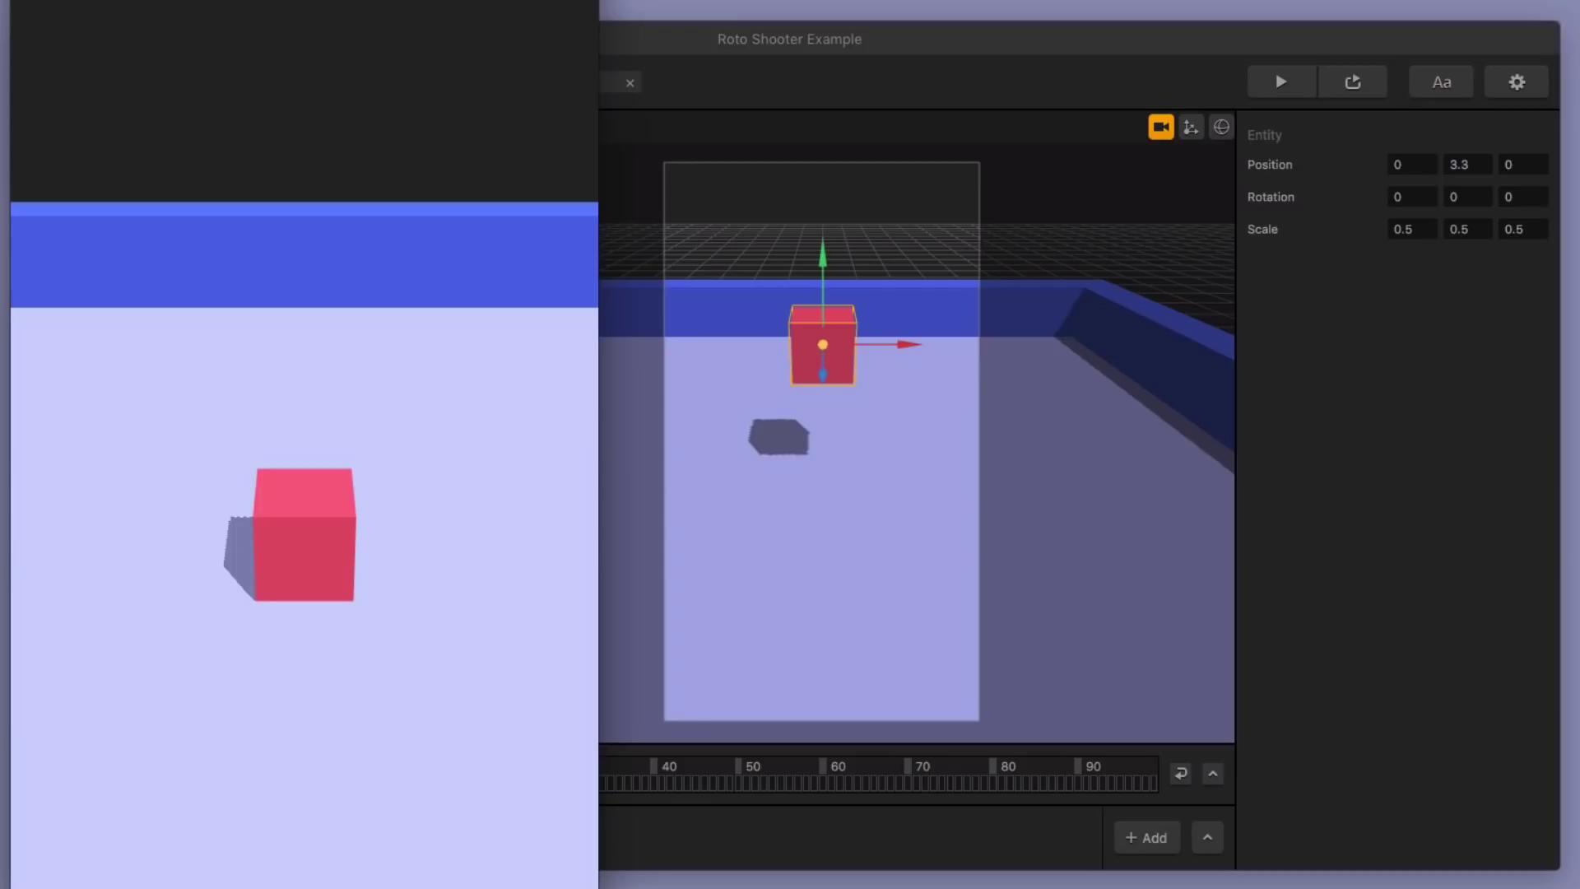
Close the preview, leave the camera view and set the game's orientation to landscape in the general project settings
{"action": "key", "text": "super+w"}
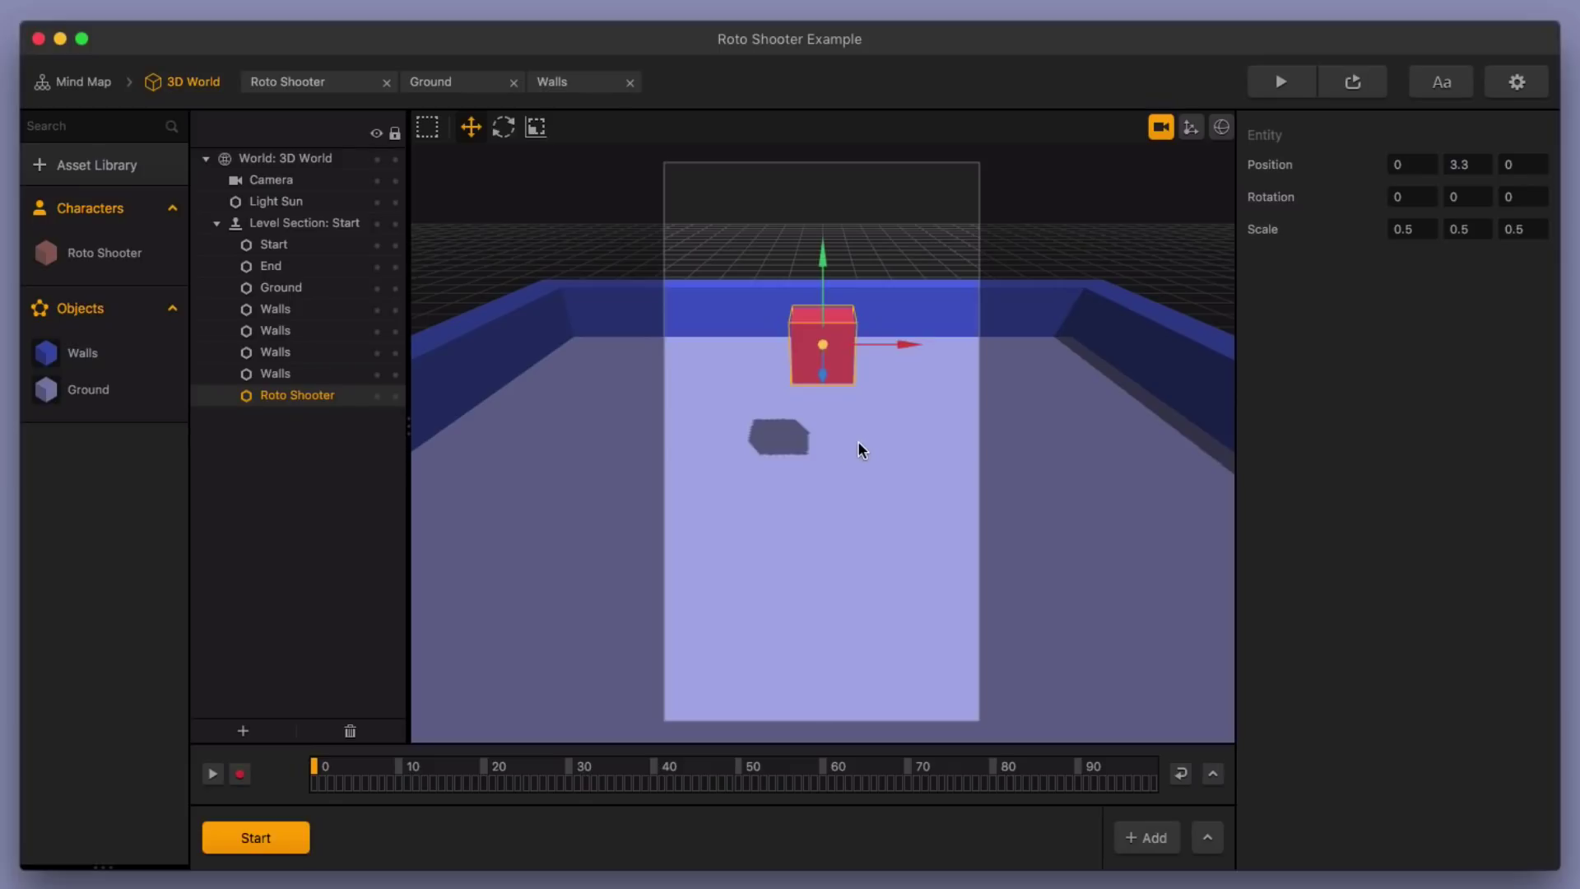
{"action": "left_click", "coordinate": [1160, 129]}
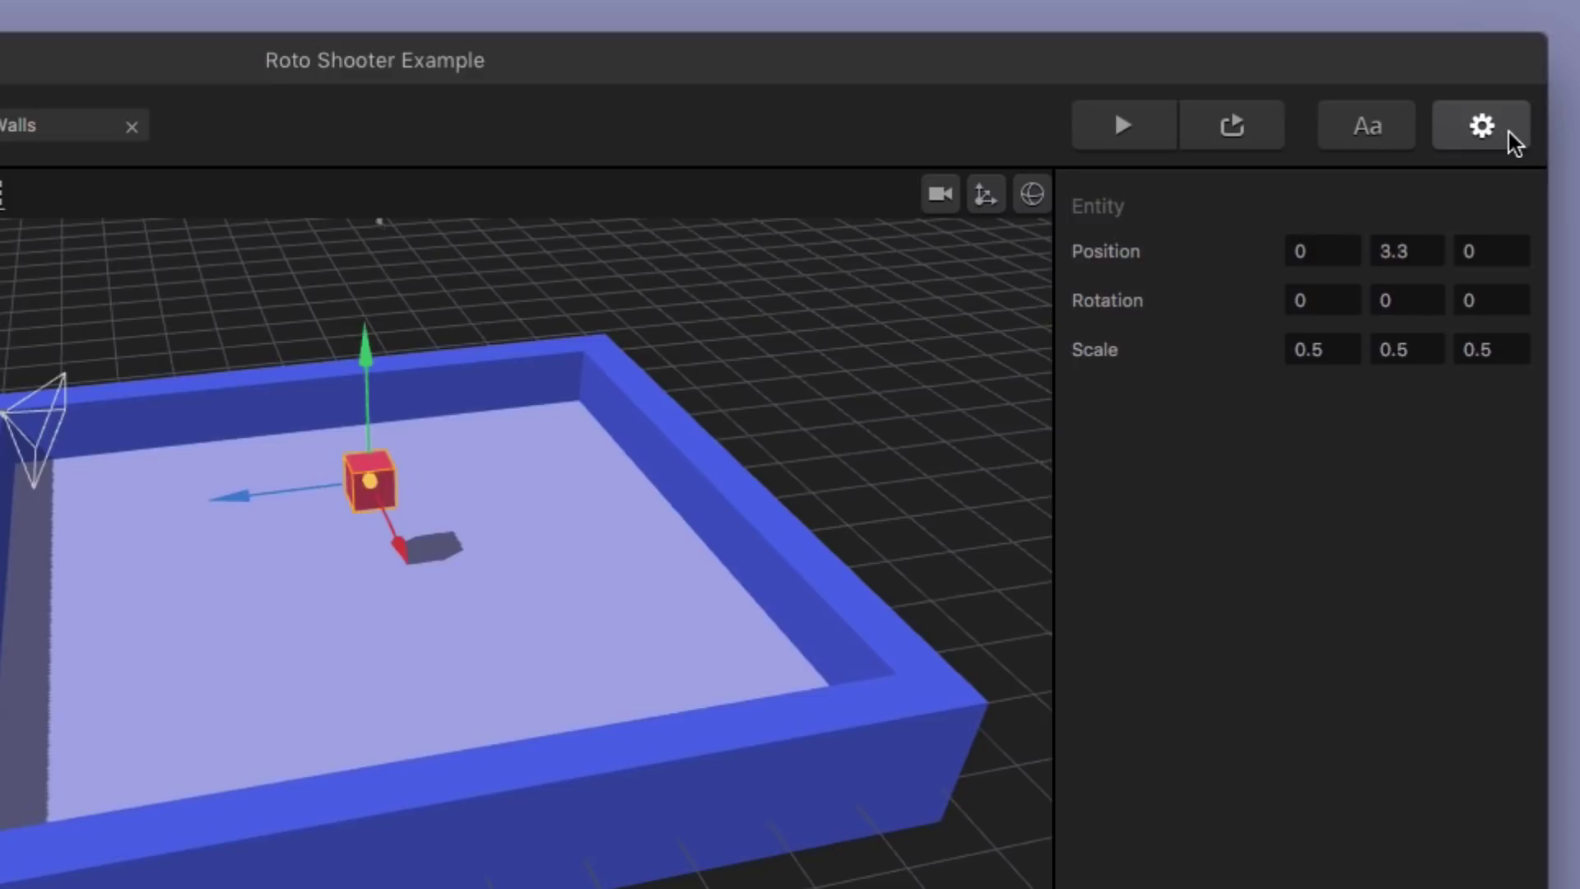
{"action": "left_click", "coordinate": [1511, 134]}
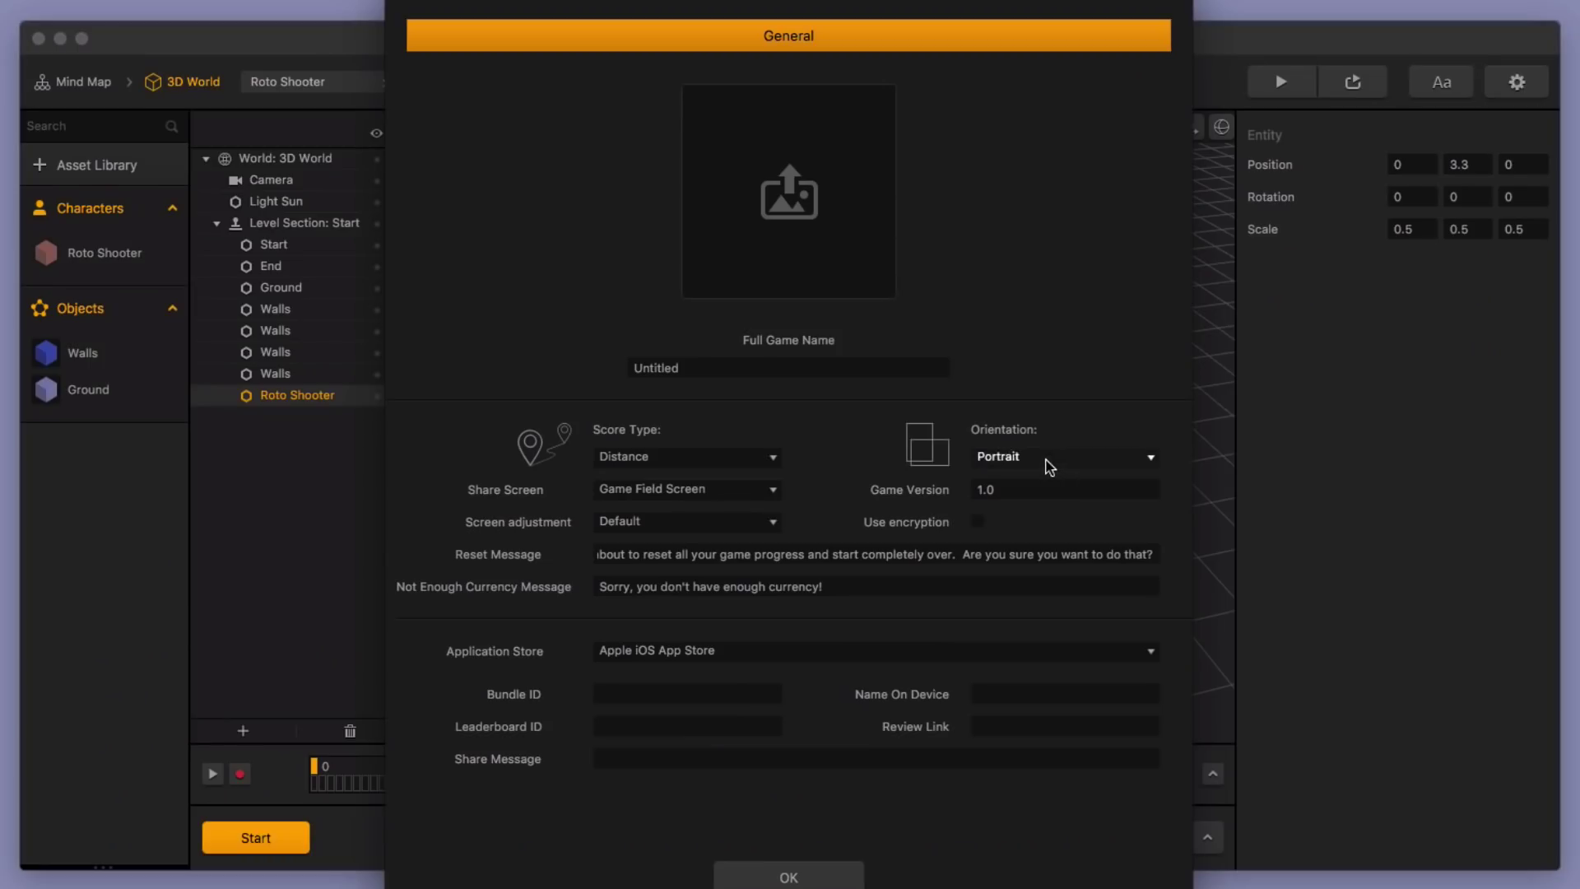
{"action": "left_click", "coordinate": [1049, 462]}
{"action": "left_click", "coordinate": [1048, 479]}
{"action": "left_click", "coordinate": [794, 872]}
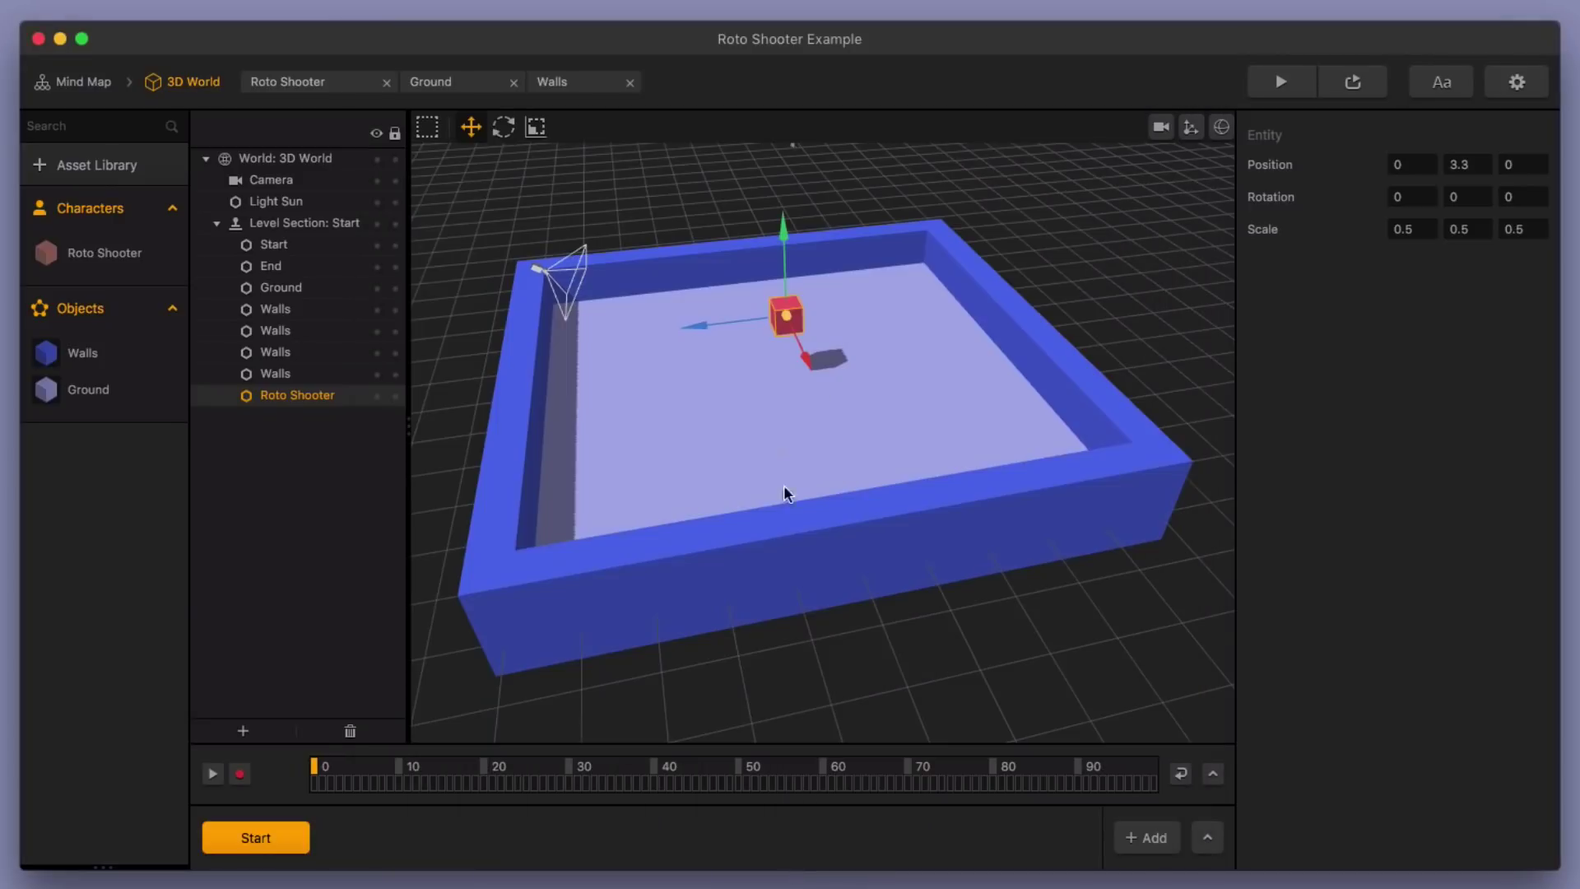
Pull the game camera back in the camera view until the whole walled arena is in frame, and preview the game
{"action": "left_click", "coordinate": [1161, 129]}
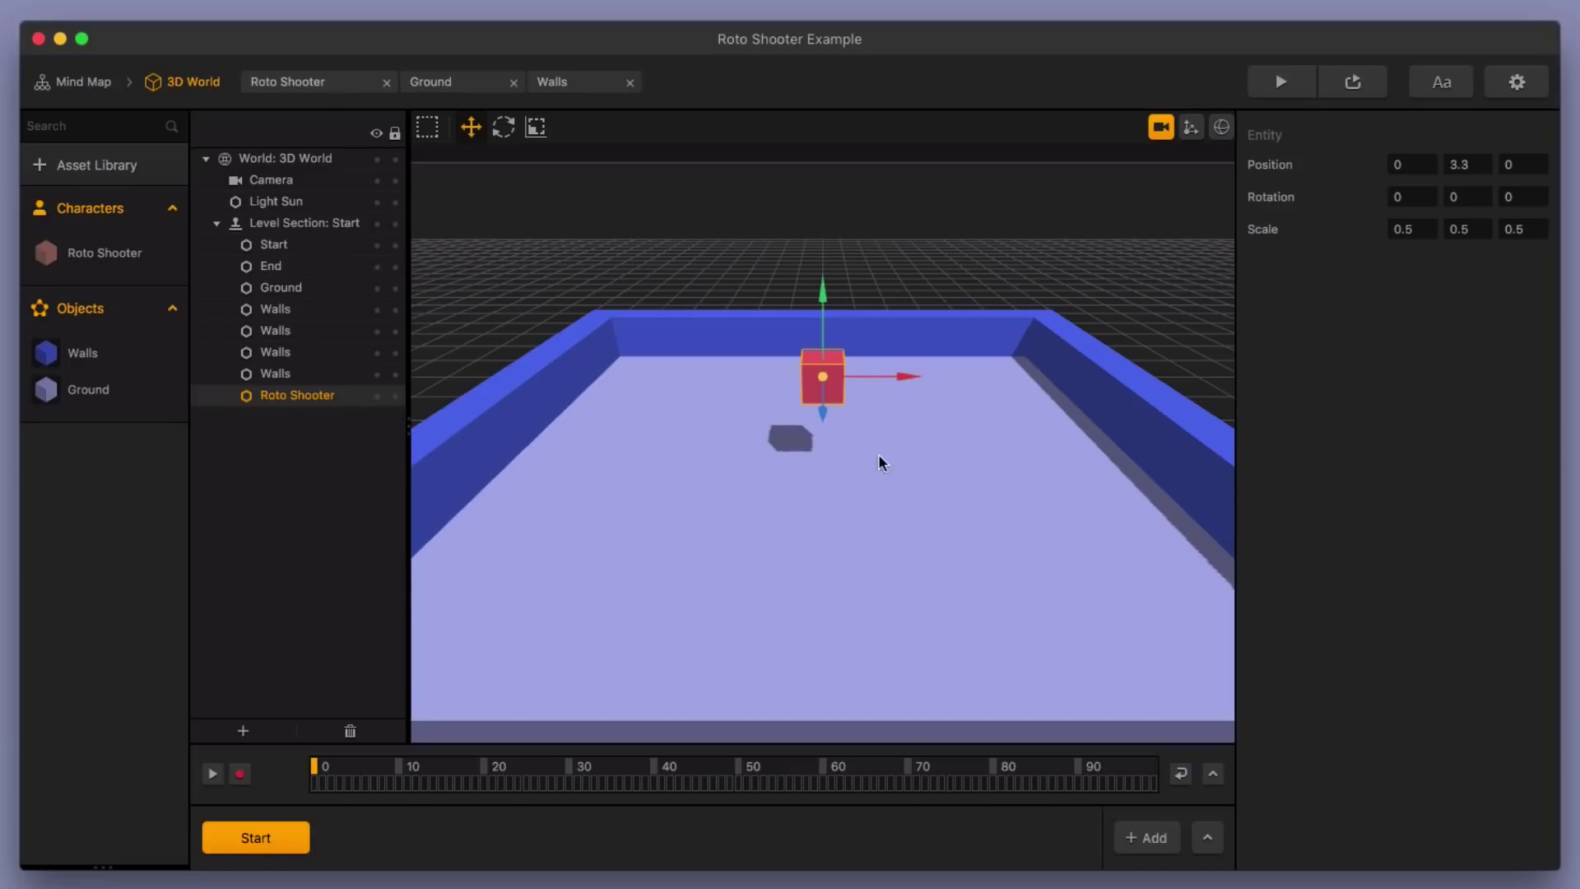
{"action": "scroll", "coordinate": [792, 533], "scroll_direction": "down", "scroll_amount": 3}
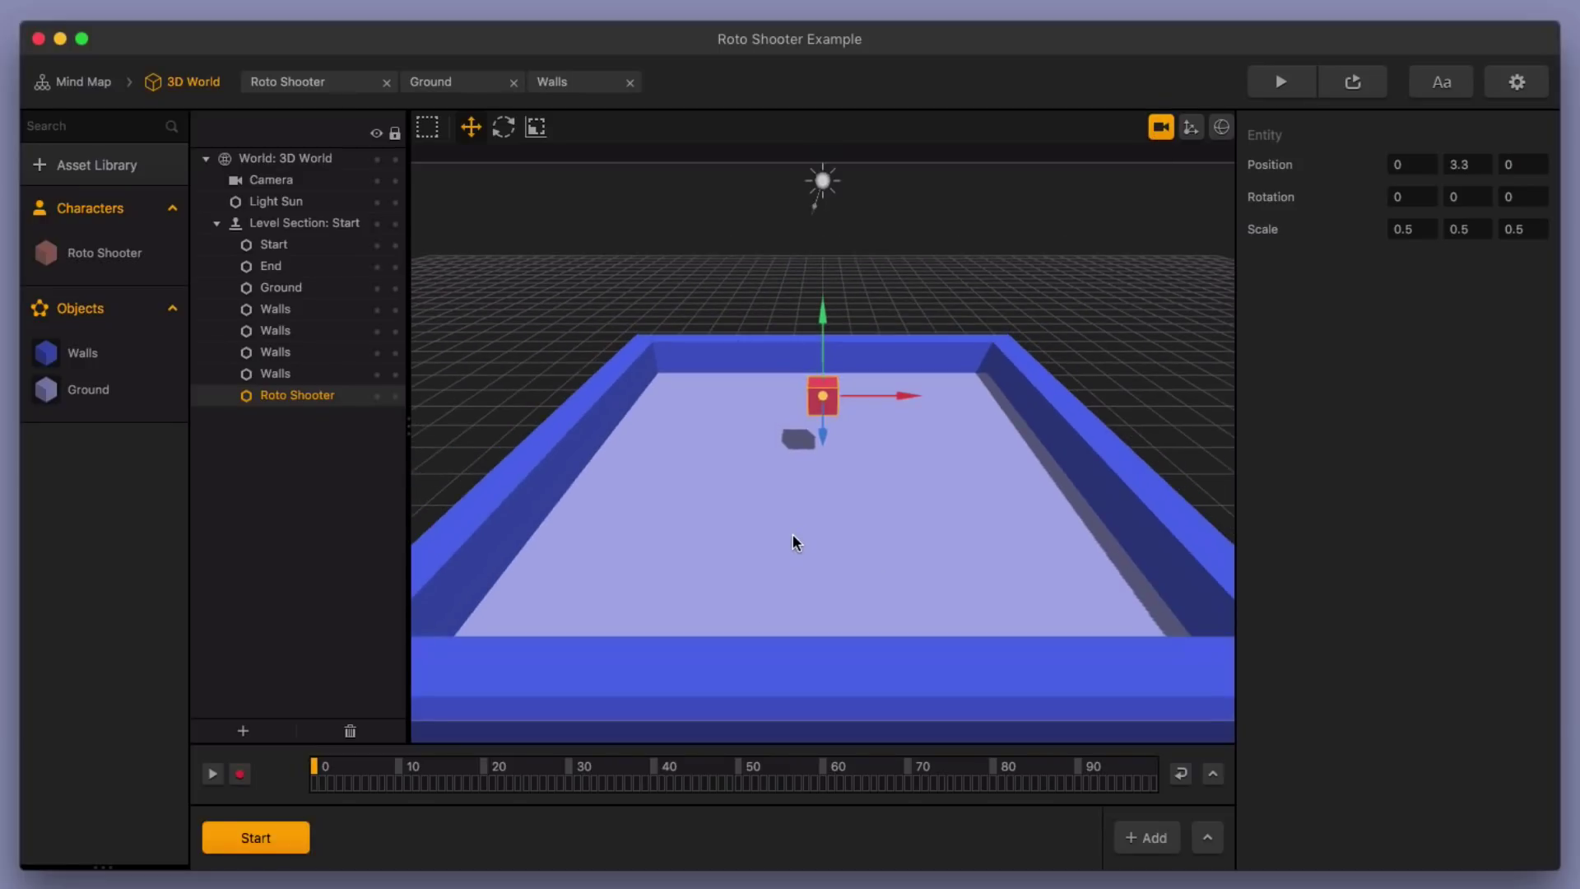
{"action": "middle_click_drag", "start_coordinate": [799, 531], "coordinate": [847, 487]}
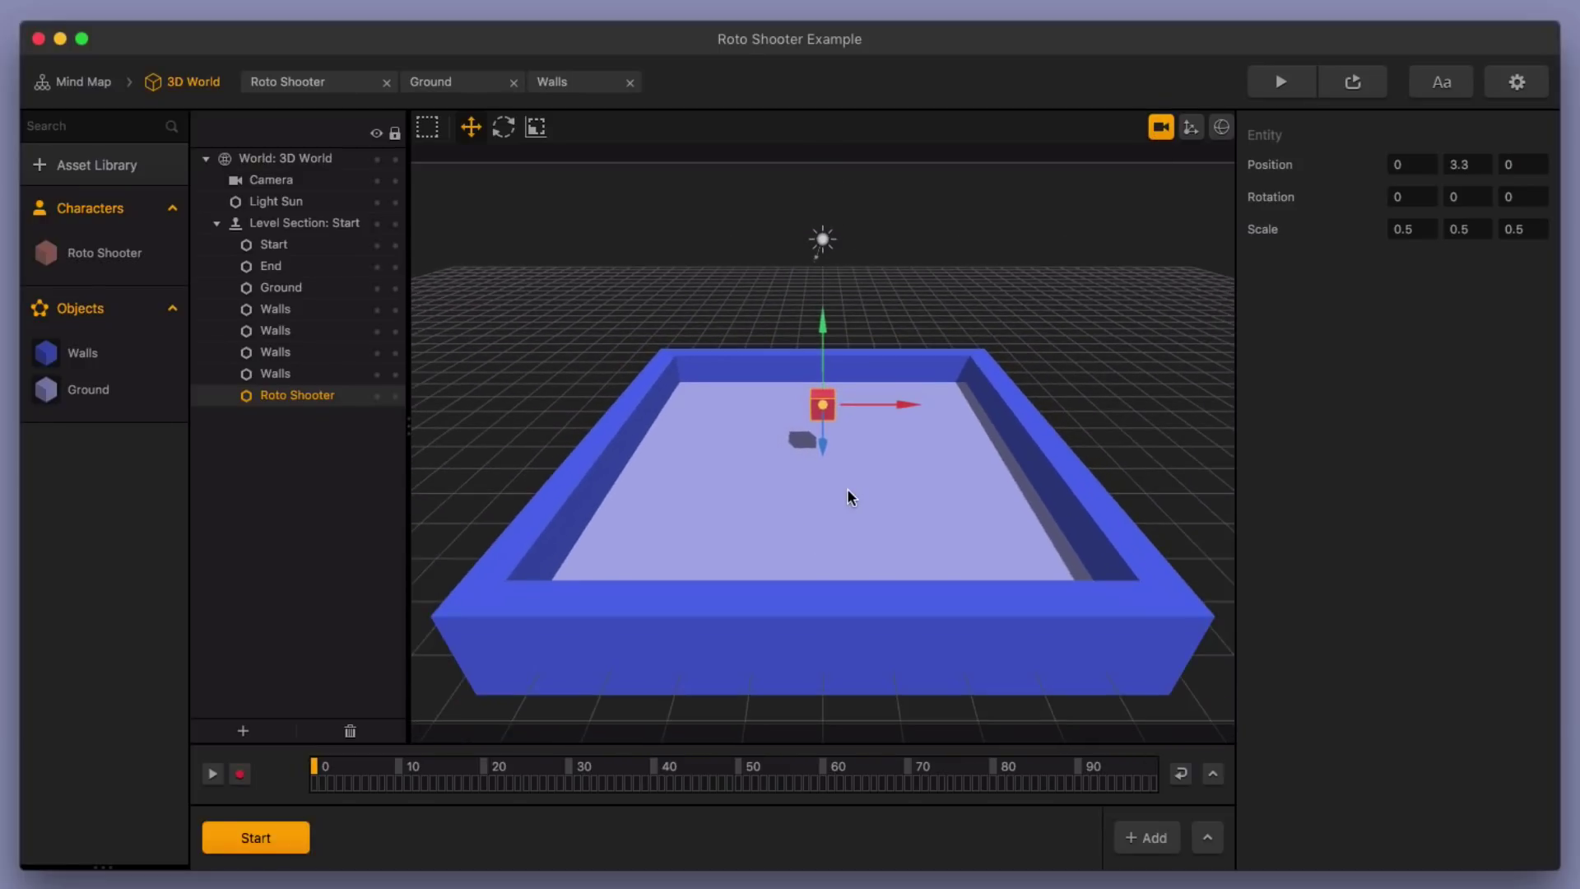
{"action": "left_click", "coordinate": [1280, 81]}
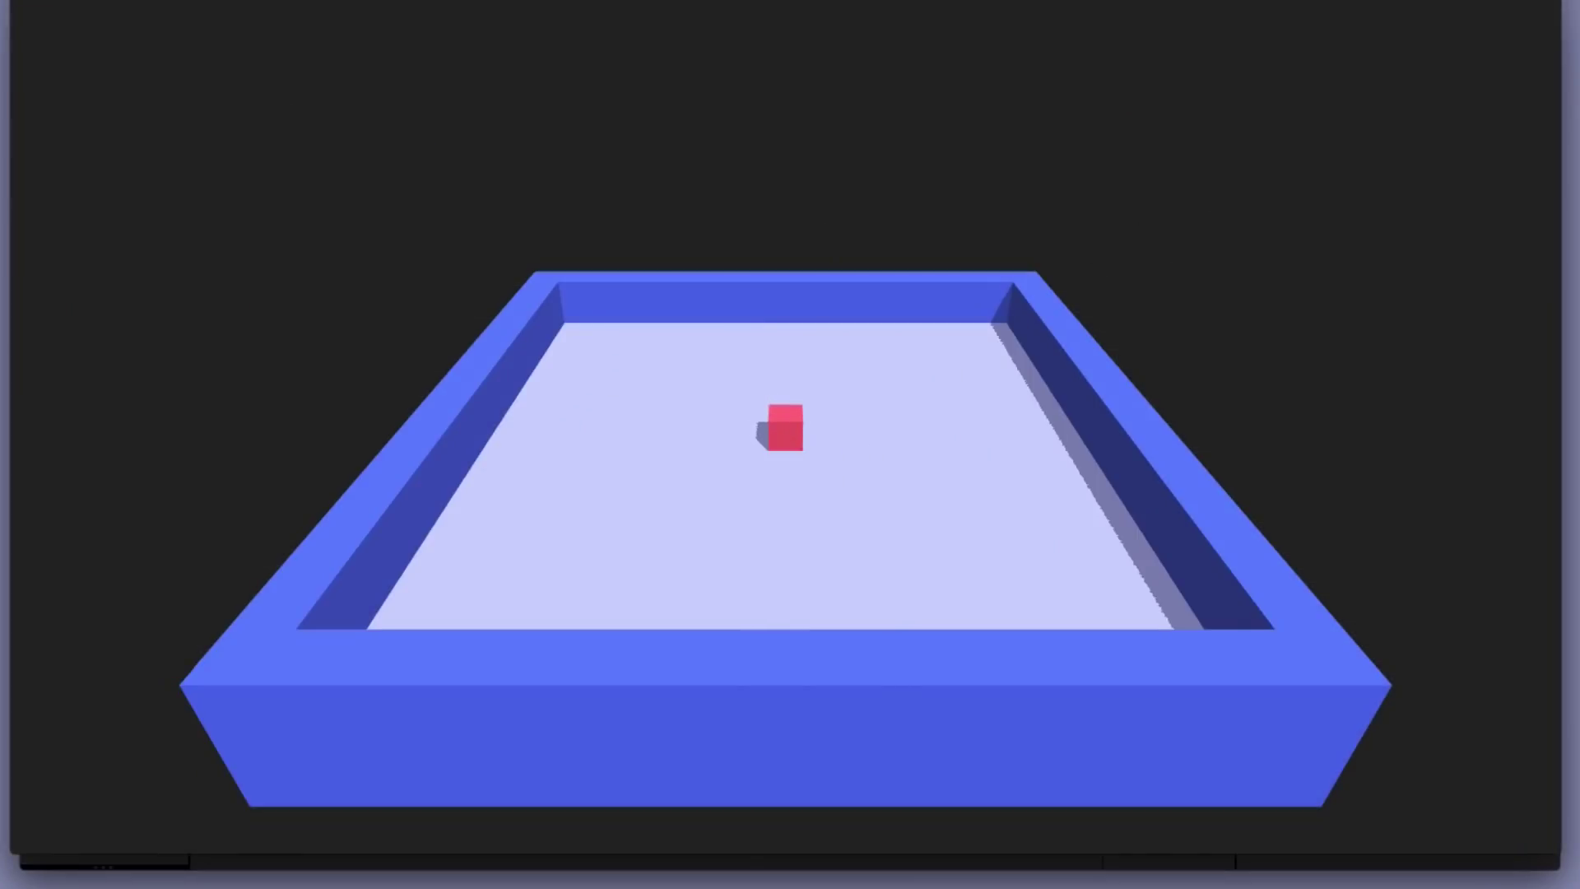
{"action": "key", "text": "Escape"}
{"action": "left_click", "coordinate": [833, 482]}
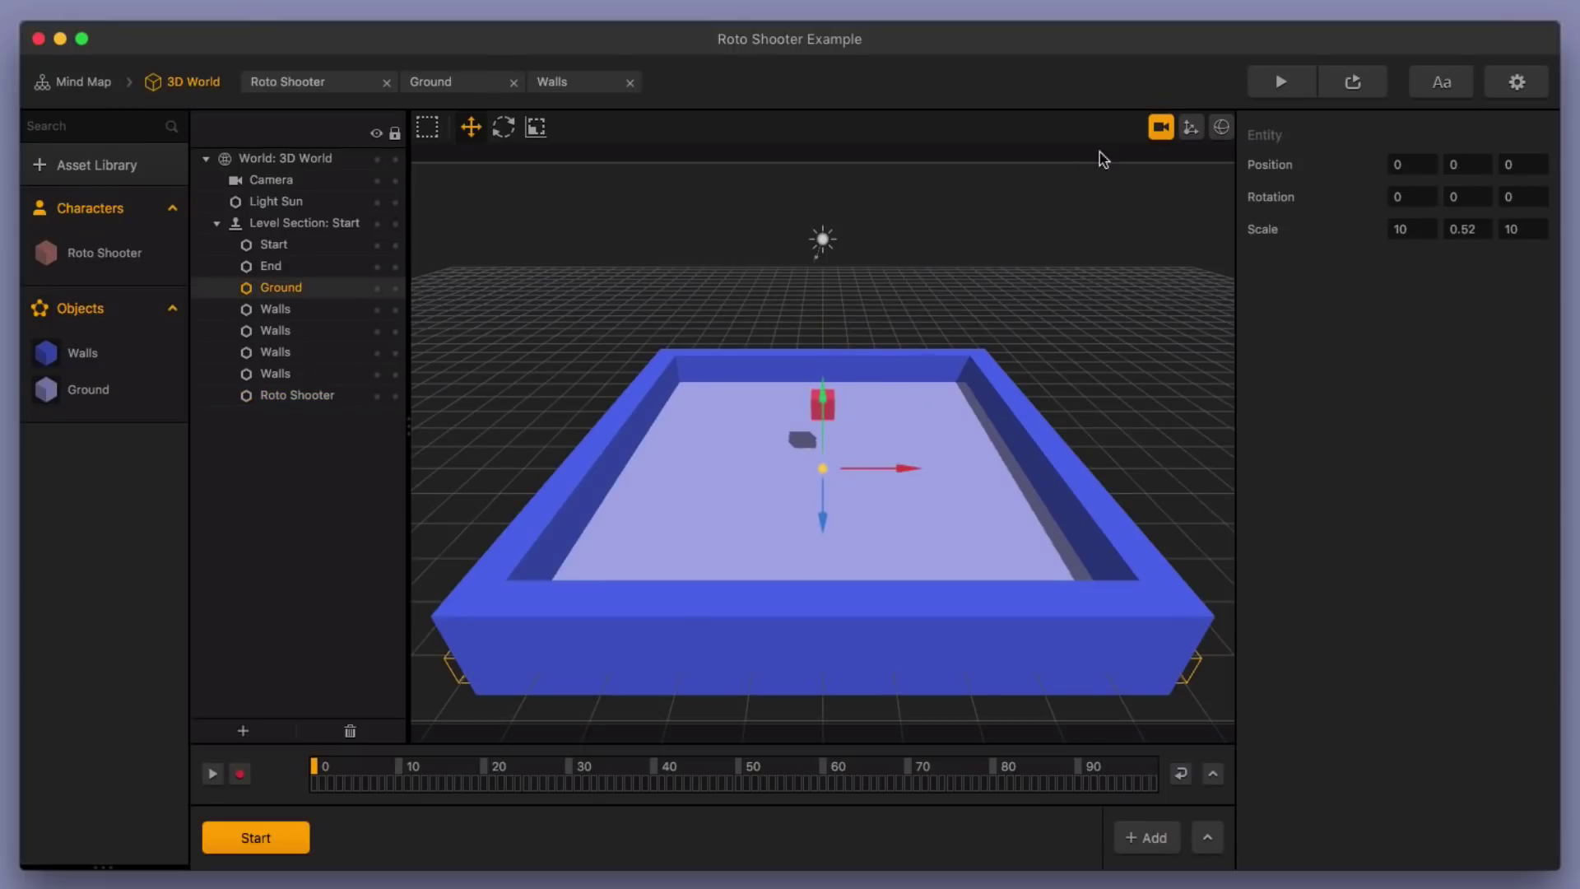
Tilt the game camera to look down more steeply on the arena and preview the new framing
{"action": "left_click", "coordinate": [1161, 127]}
{"action": "left_click", "coordinate": [1161, 127]}
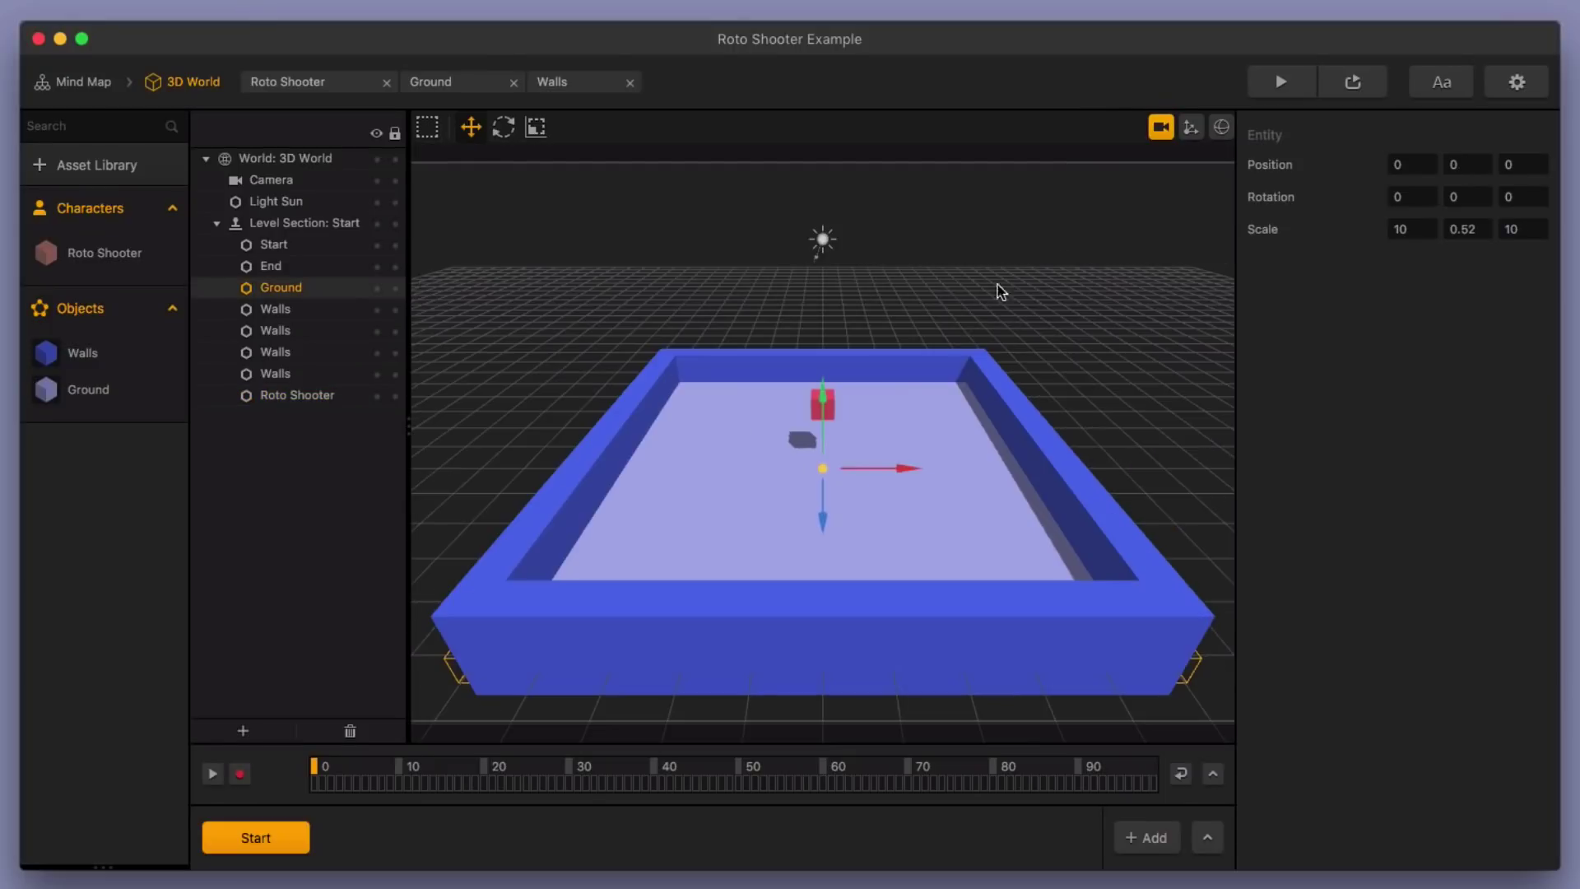
{"action": "middle_click_drag", "start_coordinate": [846, 440], "coordinate": [847, 484]}
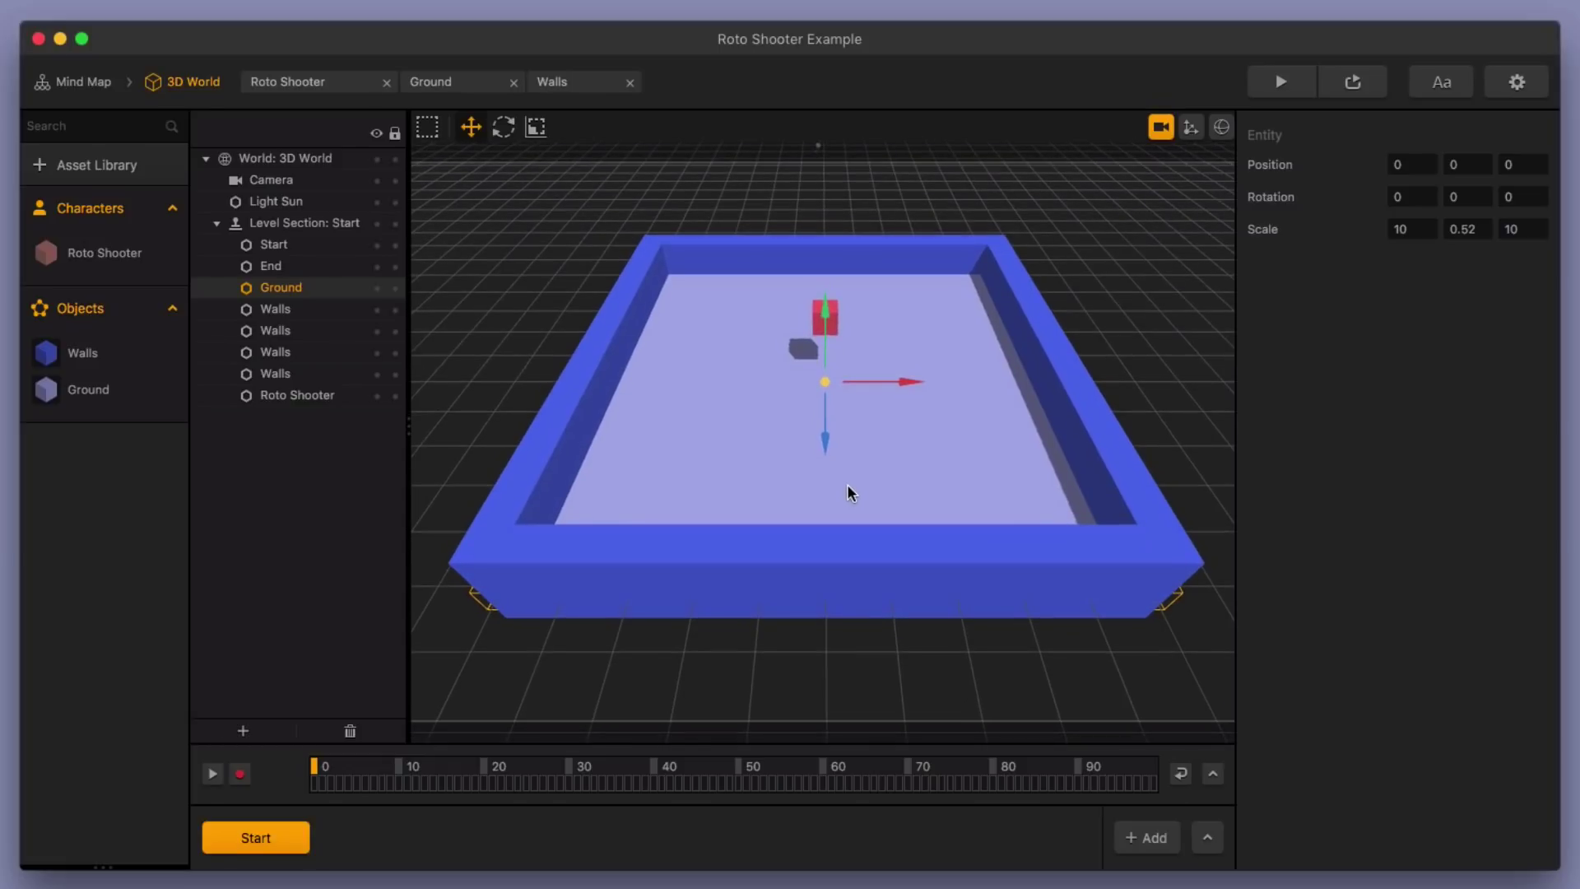
{"action": "left_click", "coordinate": [1280, 81]}
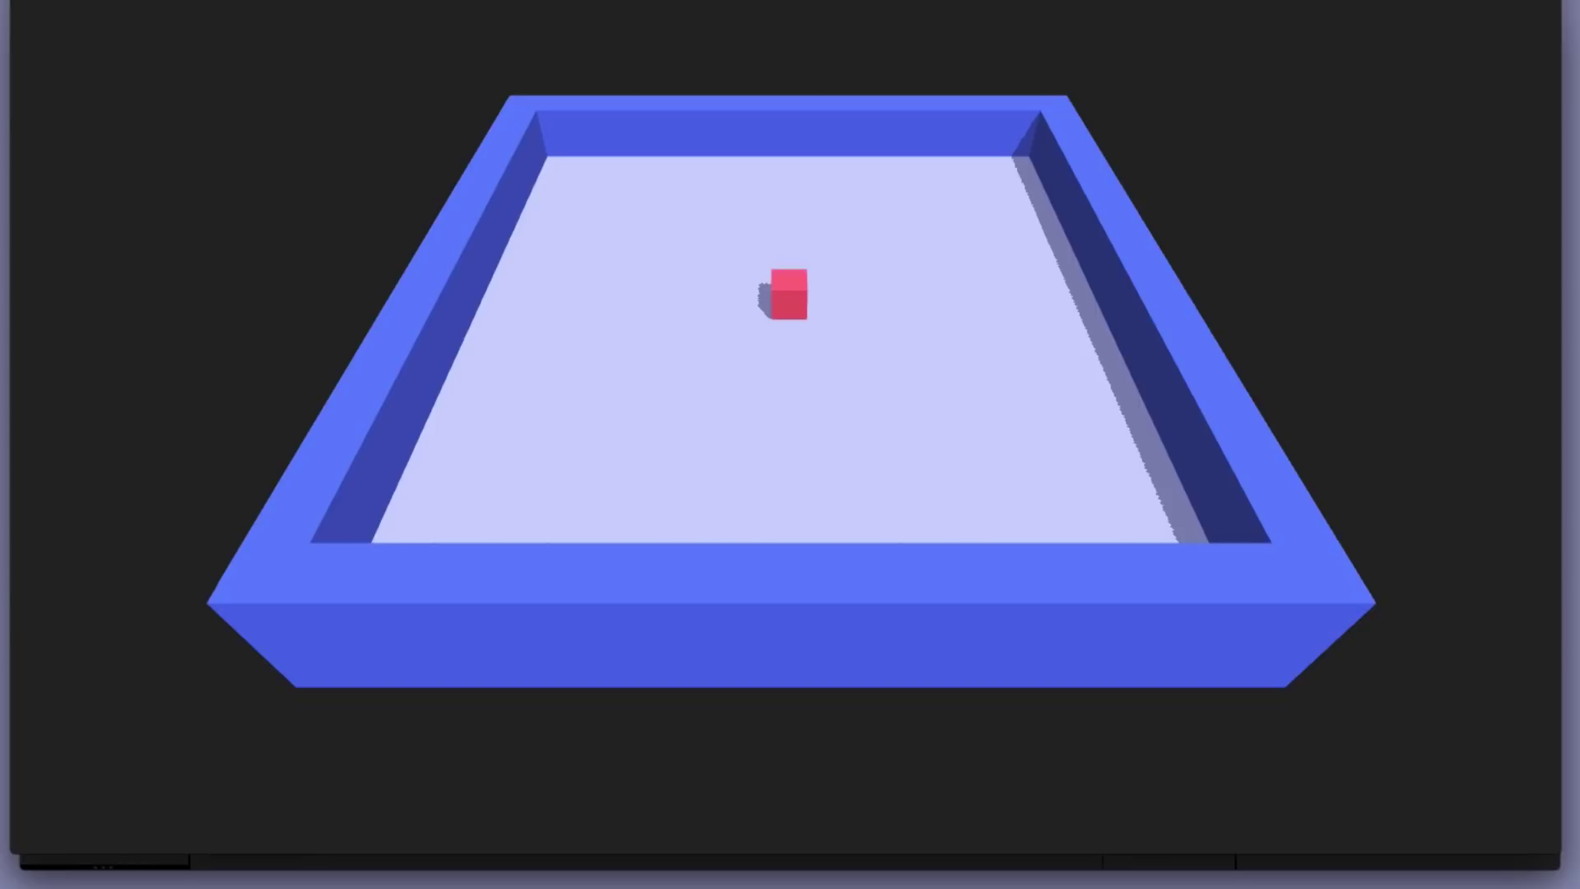
{"action": "key", "text": "Escape"}
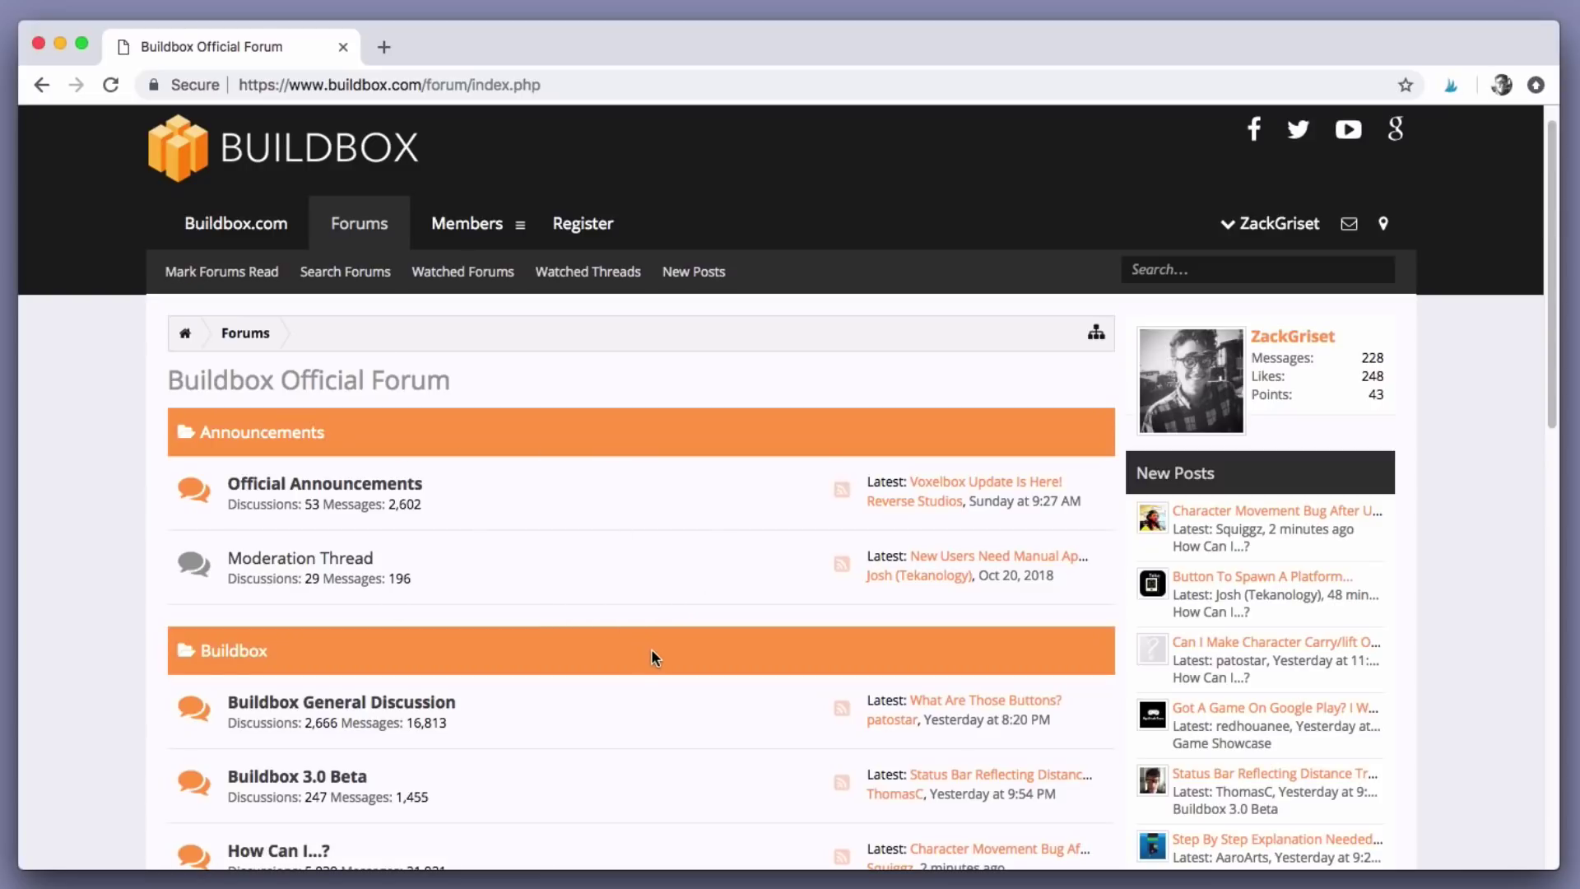
In the browser, open the World Node Designs section of the Buildbox Official Forum
{"action": "scroll", "coordinate": [659, 663], "scroll_direction": "down", "scroll_amount": 5}
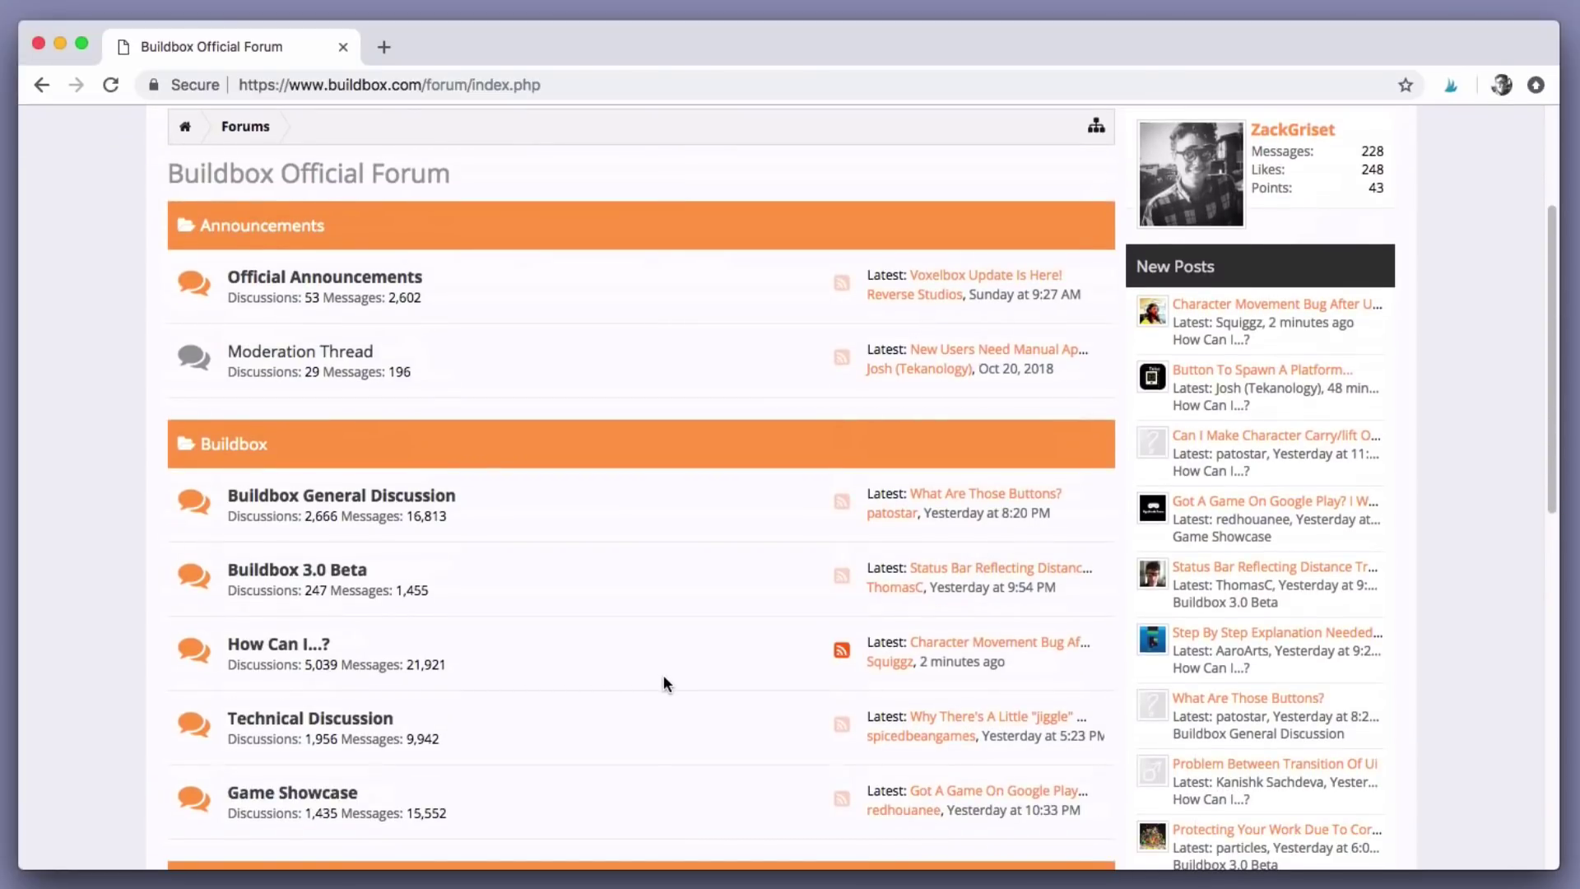
{"action": "scroll", "coordinate": [665, 683], "scroll_direction": "down", "scroll_amount": 3}
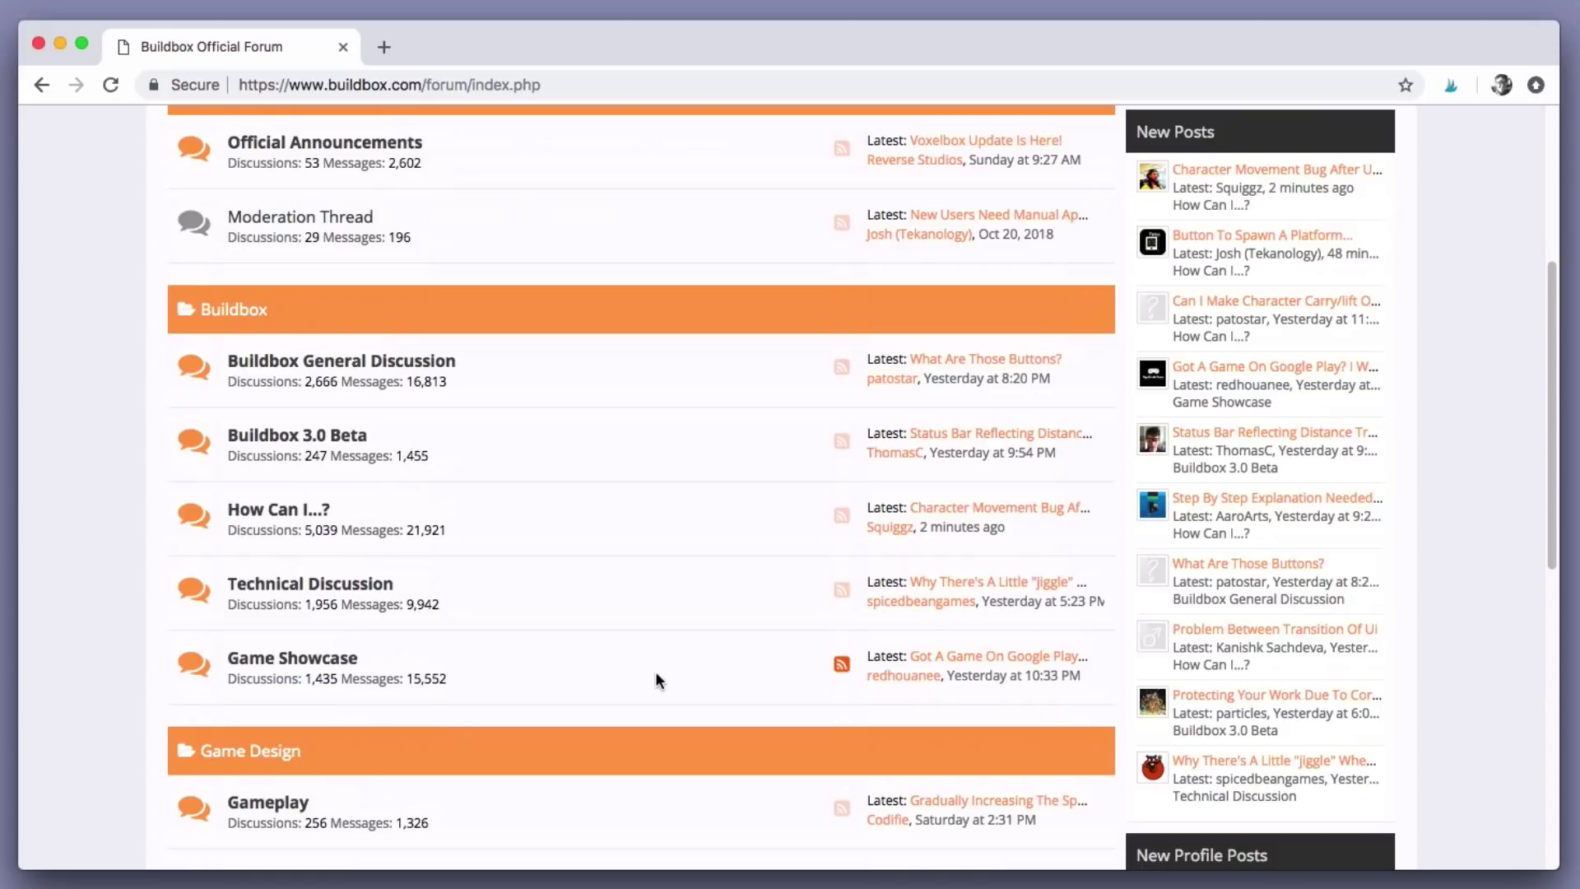
{"action": "scroll", "coordinate": [519, 650], "scroll_direction": "down", "scroll_amount": 2}
{"action": "scroll", "coordinate": [525, 659], "scroll_direction": "down", "scroll_amount": 6}
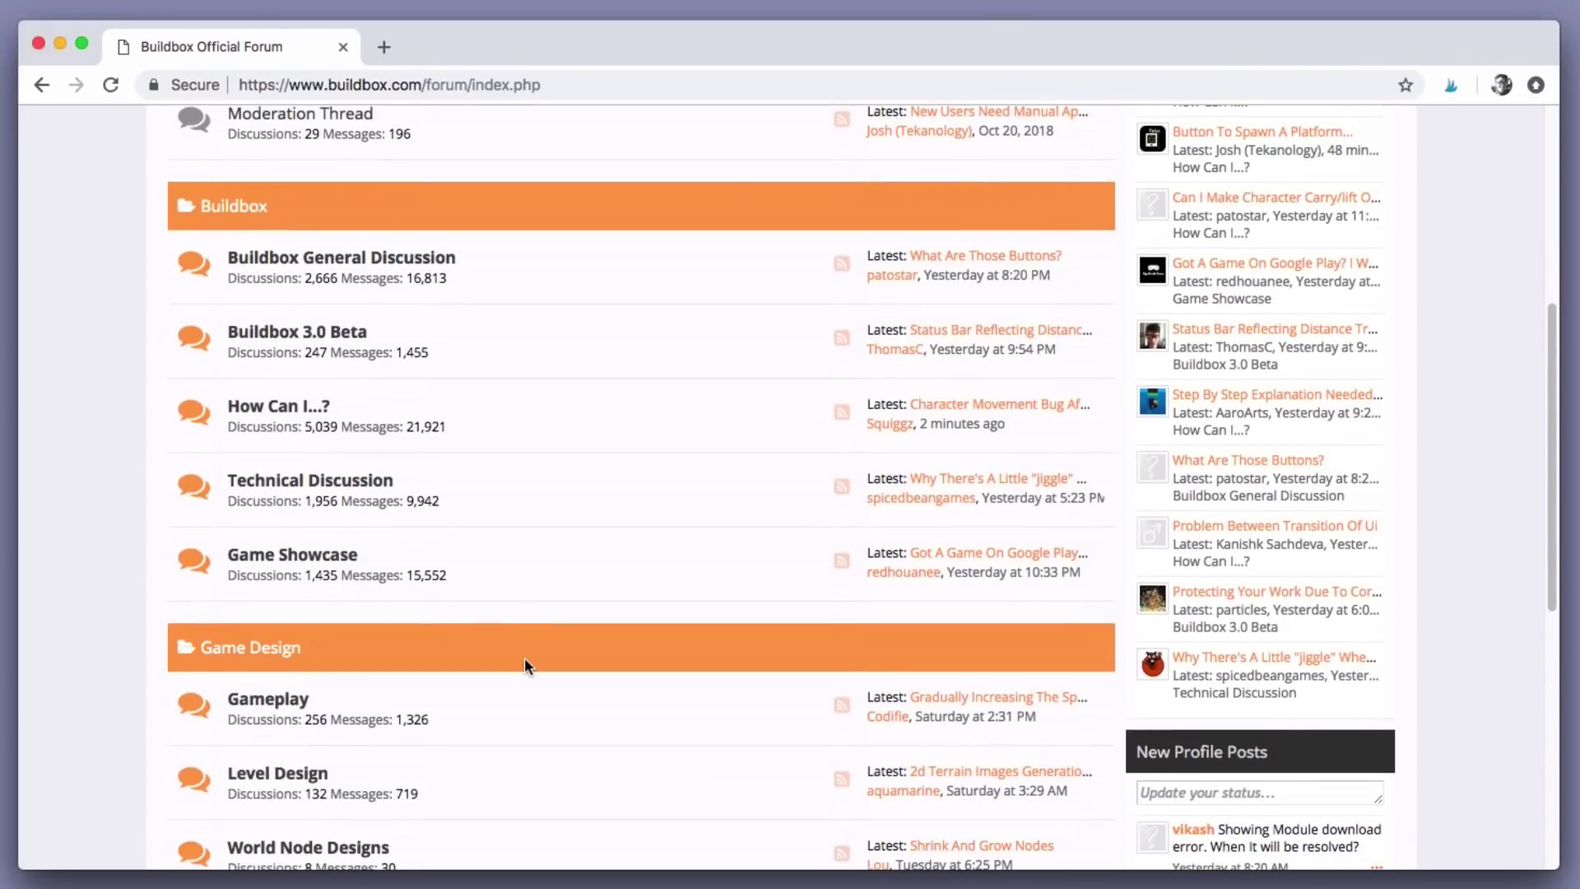
{"action": "scroll", "coordinate": [498, 662], "scroll_direction": "down", "scroll_amount": 3}
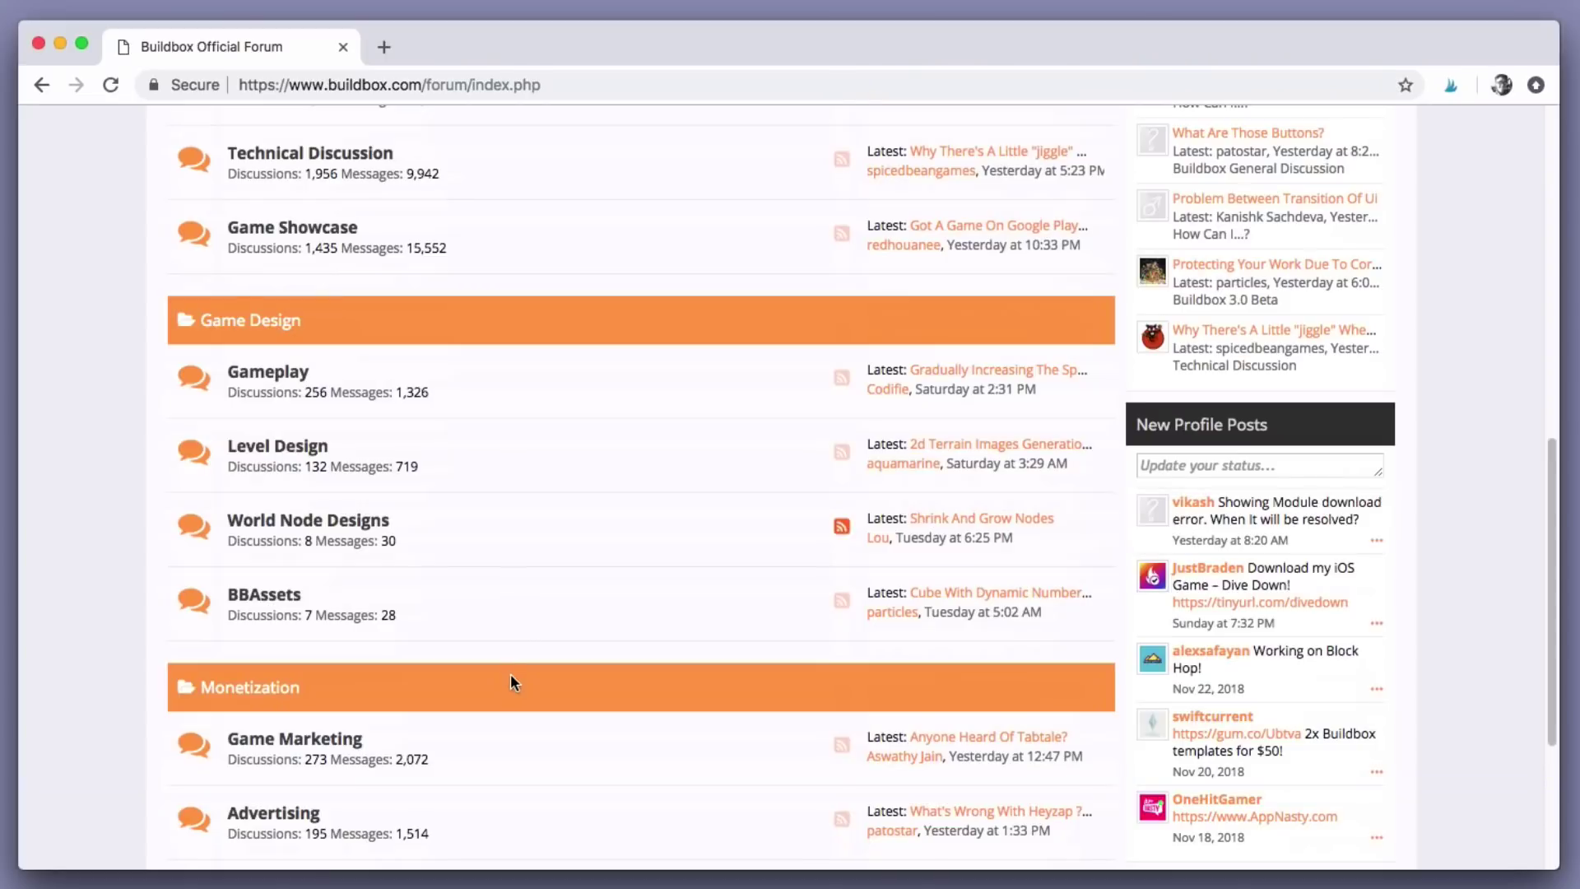
{"action": "left_click", "coordinate": [337, 528]}
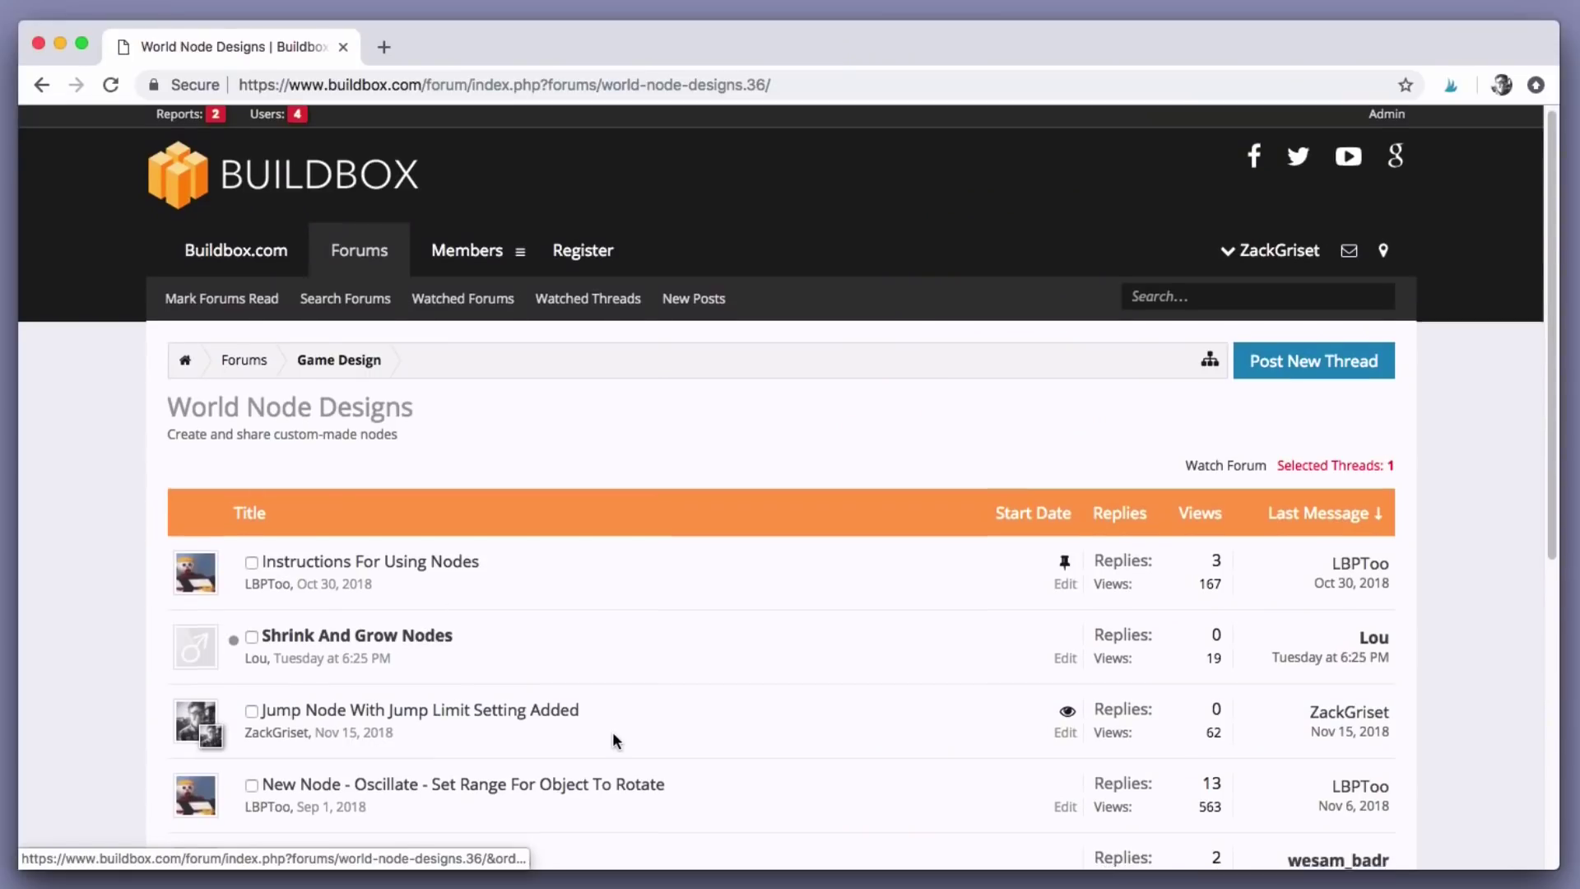
Open the thread "Free Move Node With Camera Follow" from the World Node Designs list
{"action": "scroll", "coordinate": [614, 734], "scroll_direction": "down", "scroll_amount": 4}
{"action": "scroll", "coordinate": [613, 733], "scroll_direction": "down", "scroll_amount": 4}
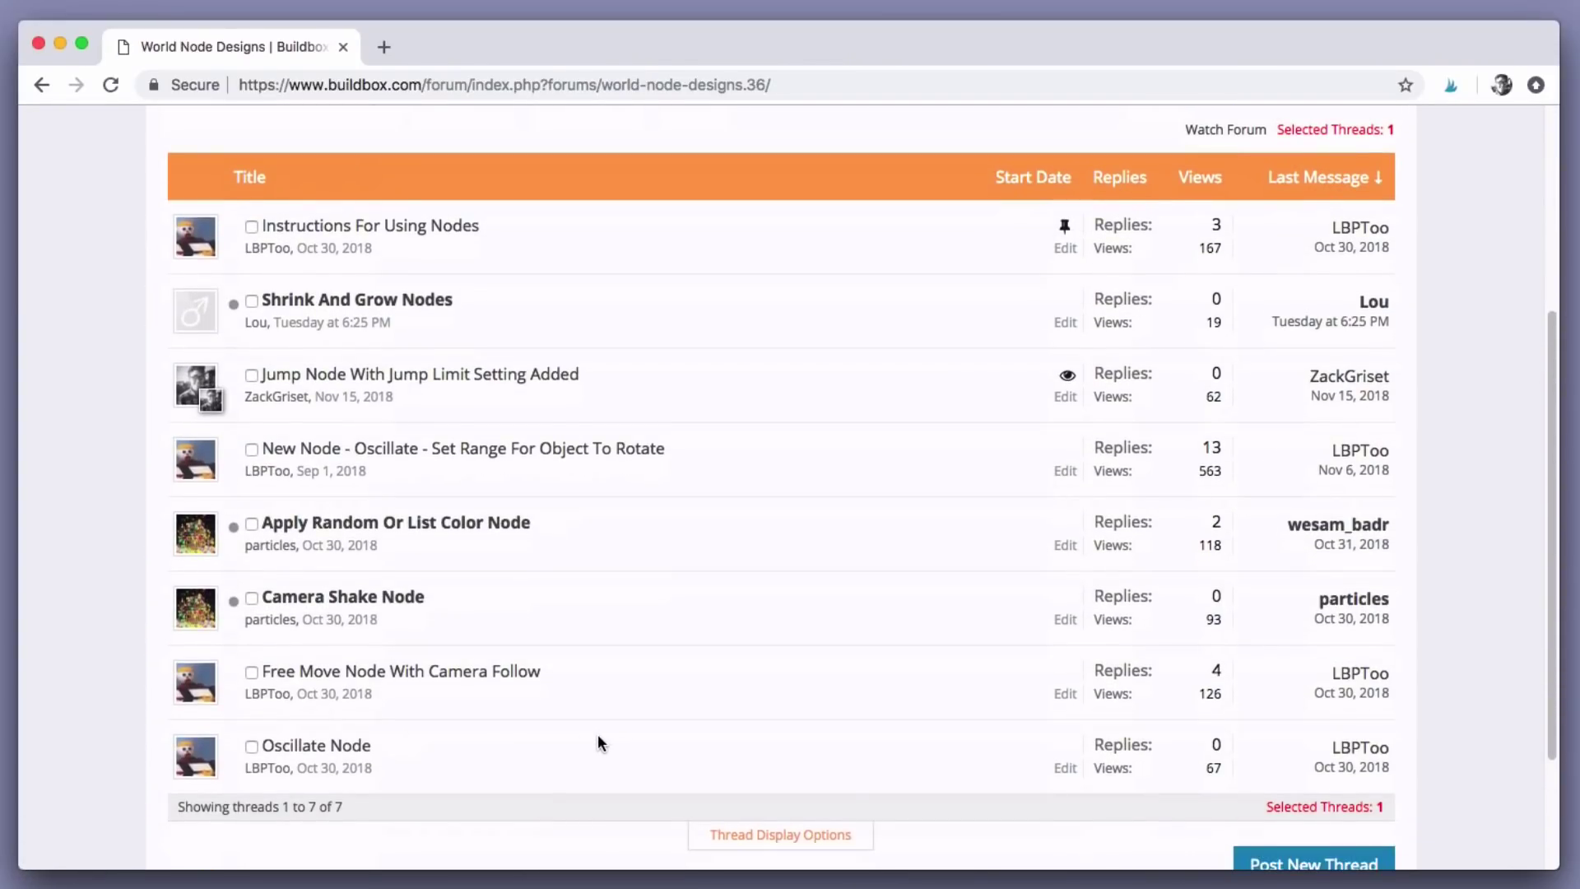
{"action": "left_click", "coordinate": [458, 683]}
Examine the Free Move Node With Camera Follow post, including its description, preview video and attached zip file
{"action": "scroll", "coordinate": [458, 683], "scroll_direction": "down", "scroll_amount": 8}
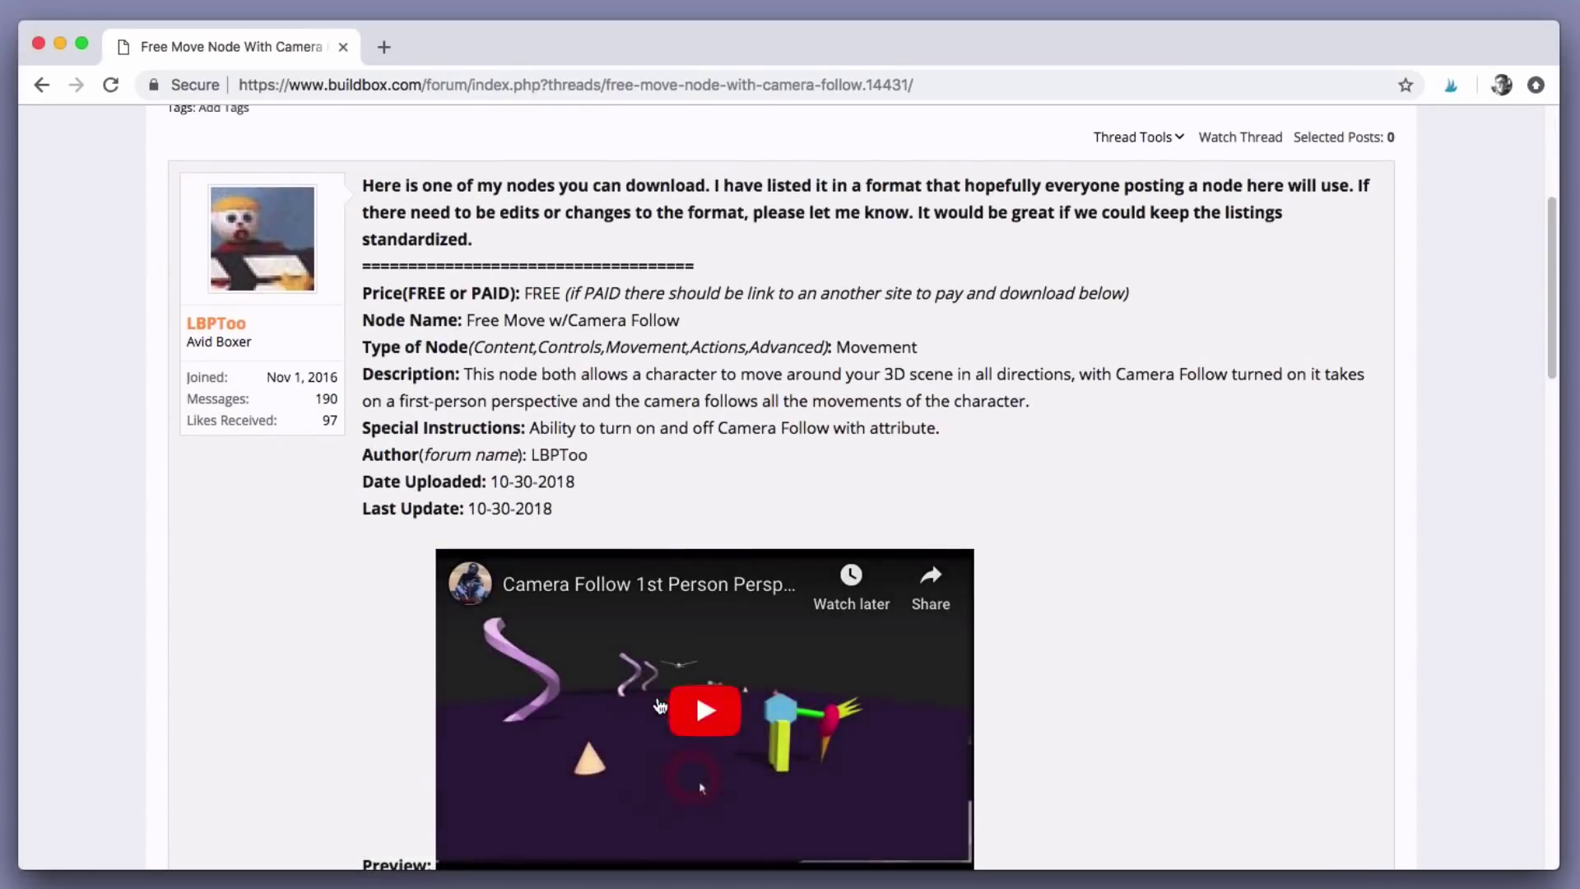
{"action": "scroll", "coordinate": [589, 675], "scroll_direction": "up", "scroll_amount": 8}
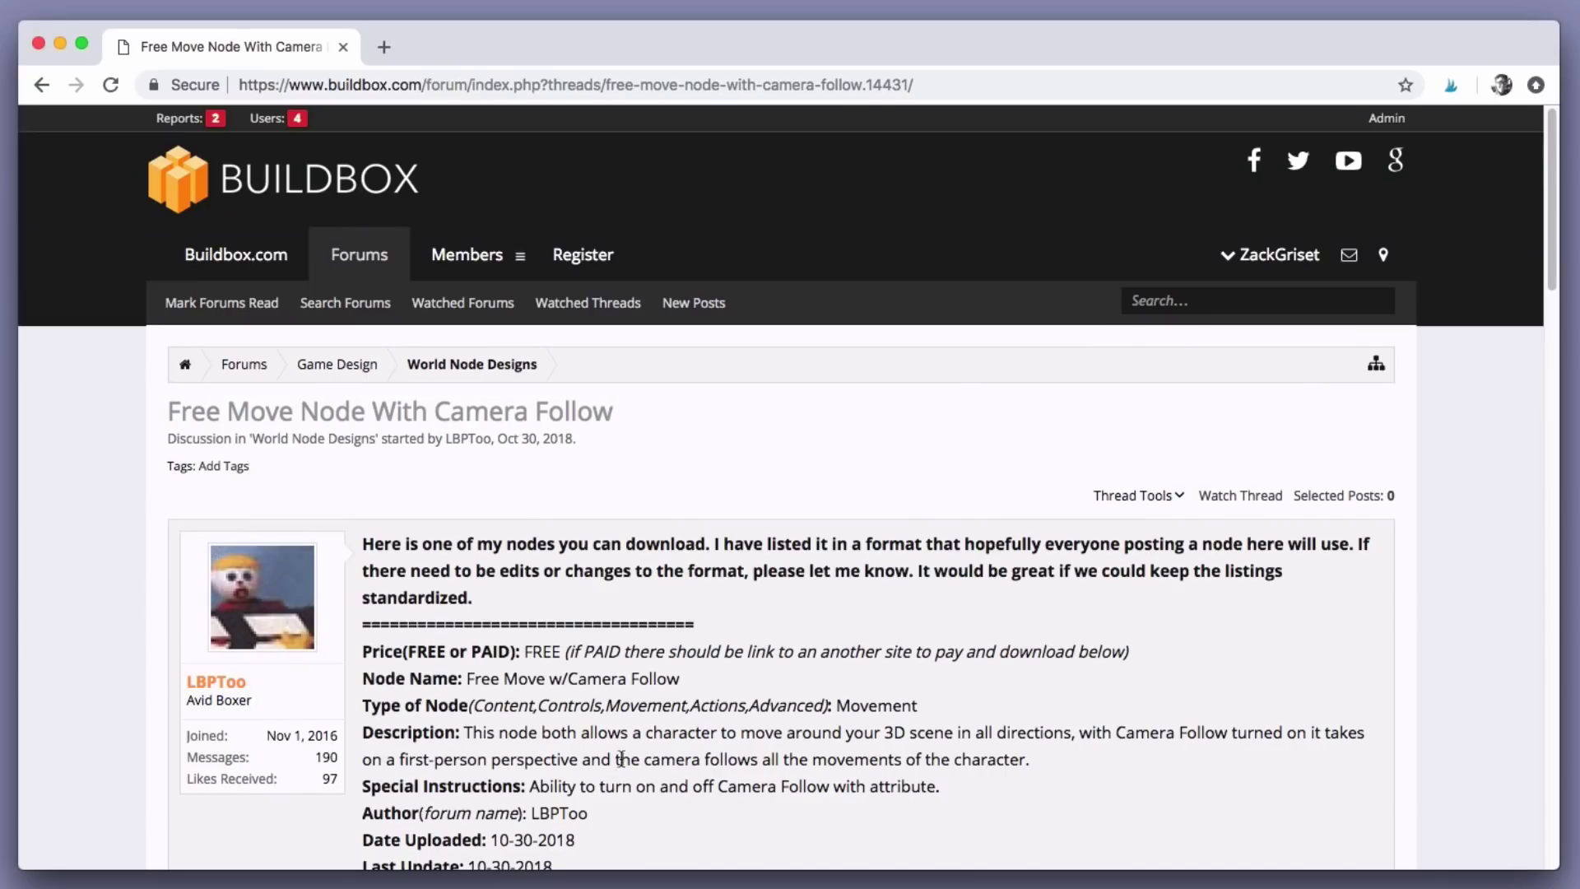
{"action": "scroll", "coordinate": [625, 759], "scroll_direction": "down", "scroll_amount": 1}
{"action": "scroll", "coordinate": [720, 700], "scroll_direction": "down", "scroll_amount": 6}
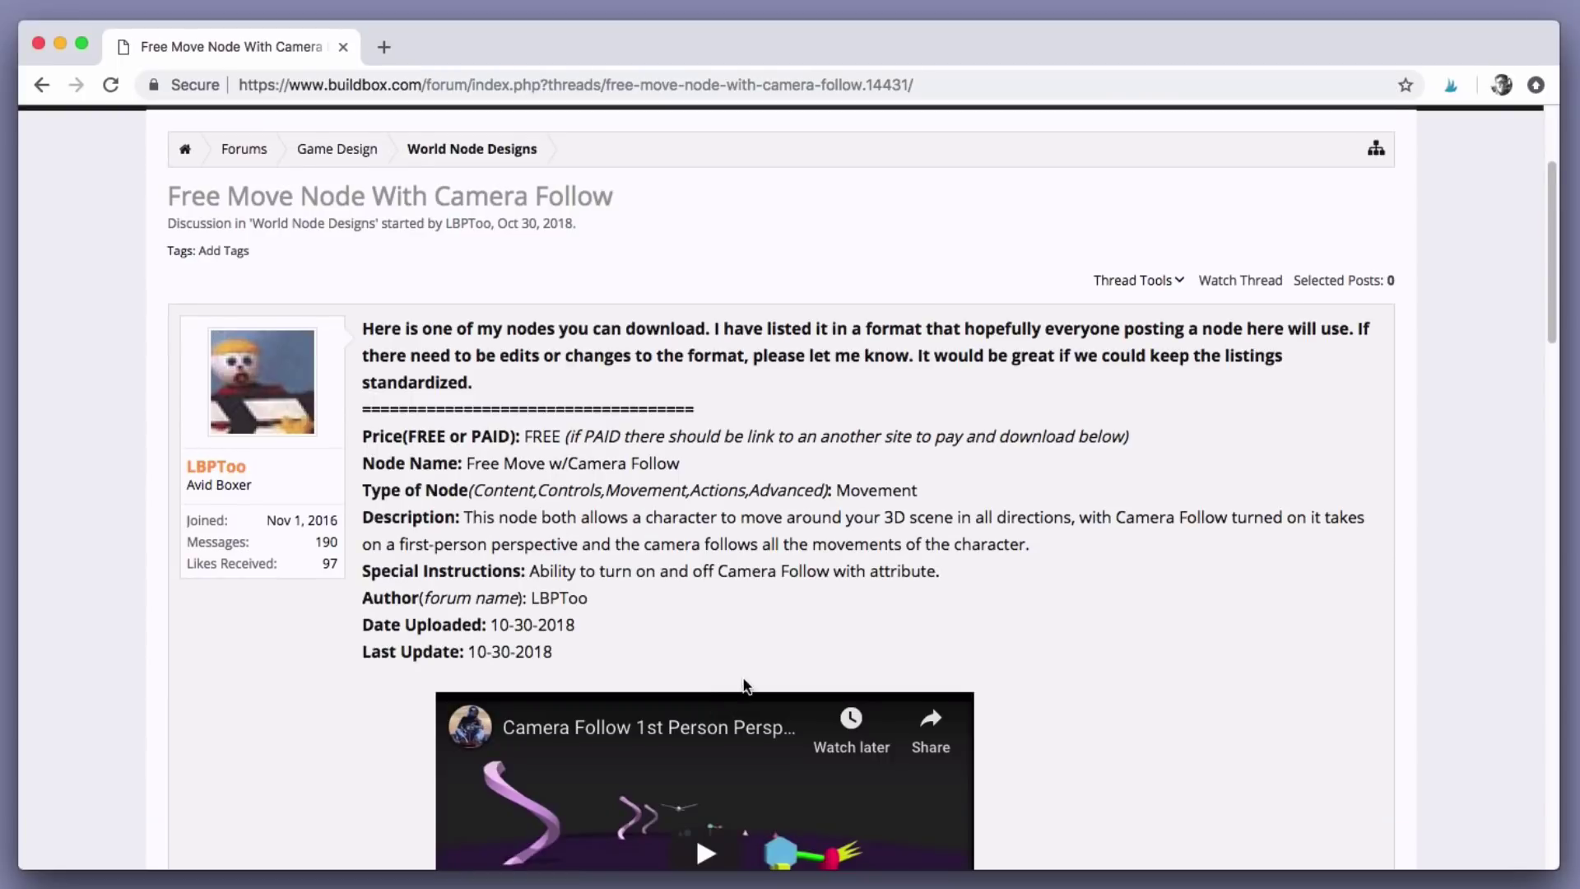
{"action": "scroll", "coordinate": [748, 683], "scroll_direction": "down", "scroll_amount": 4}
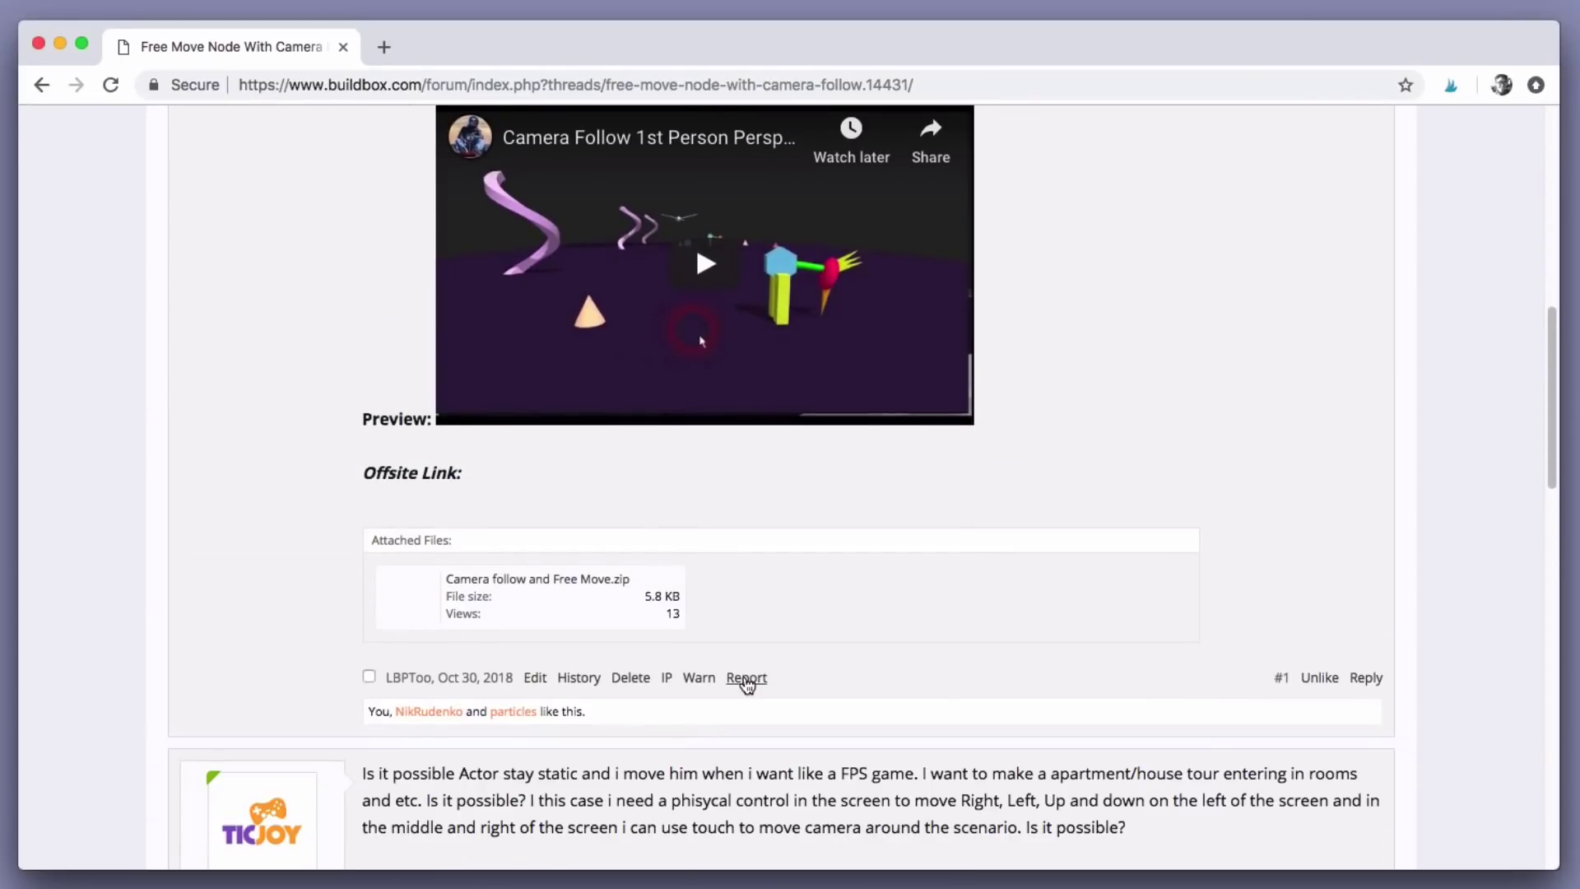
{"action": "scroll", "coordinate": [805, 685], "scroll_direction": "up", "scroll_amount": 1}
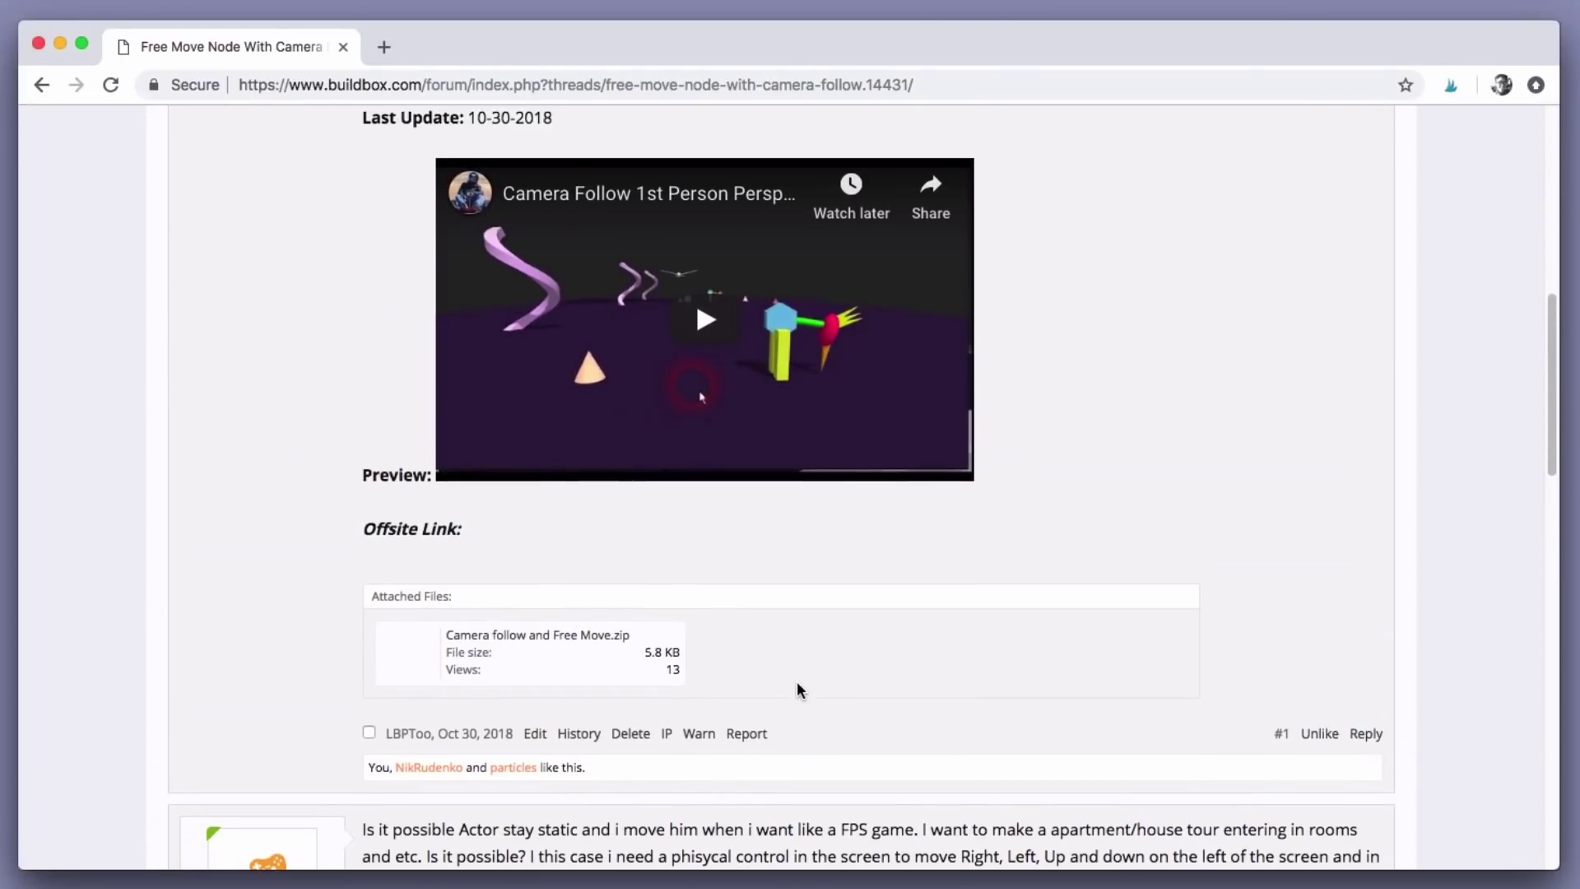
{"action": "scroll", "coordinate": [954, 640], "scroll_direction": "up", "scroll_amount": 10}
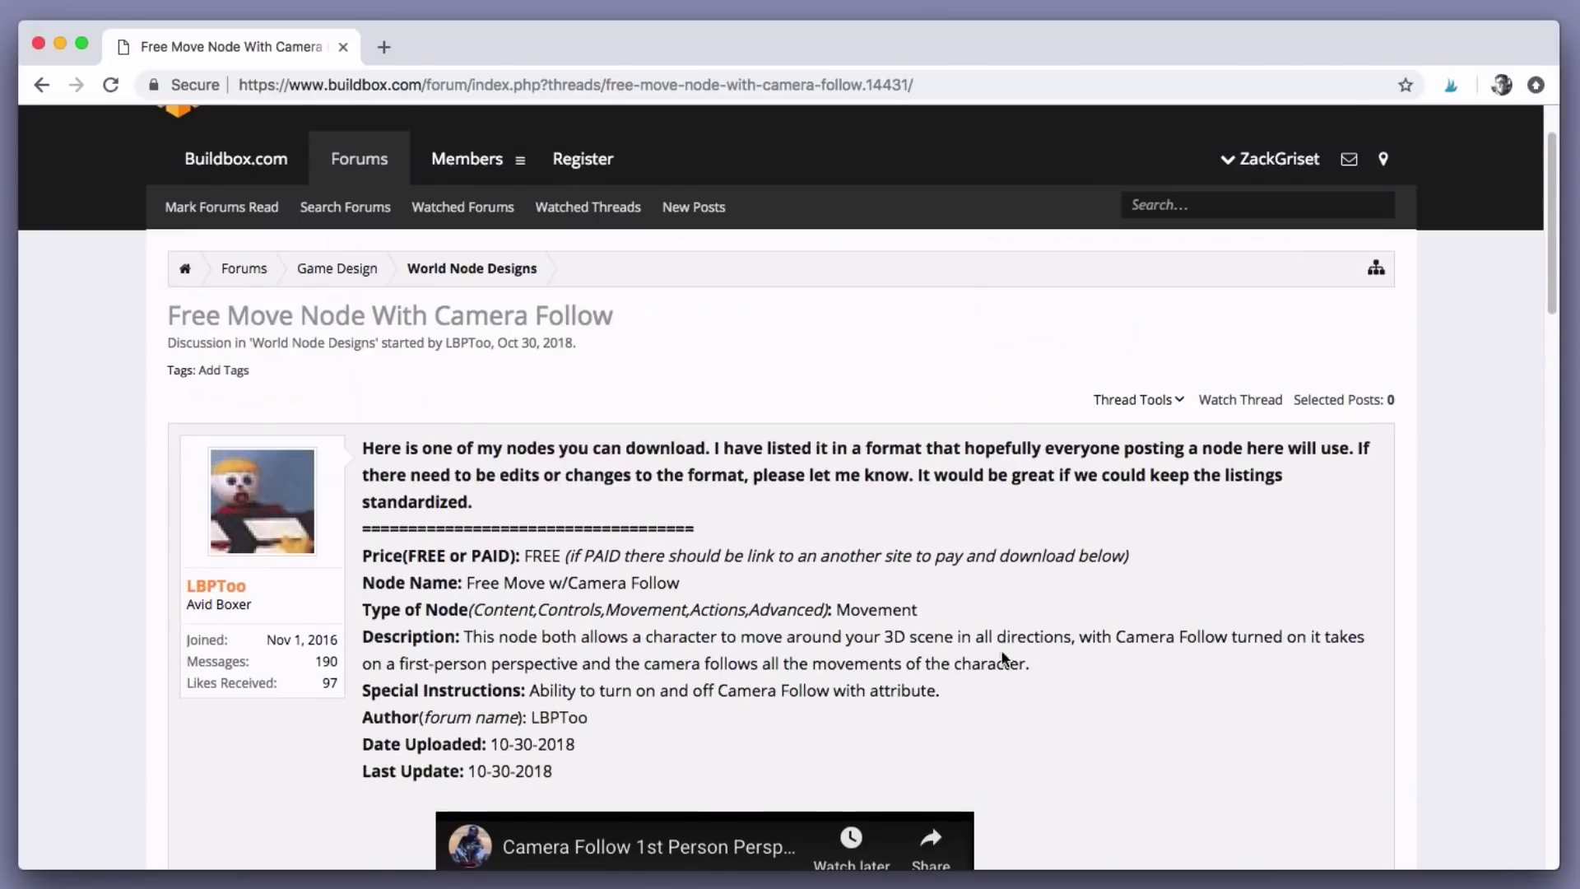
{"action": "scroll", "coordinate": [1005, 667], "scroll_direction": "down", "scroll_amount": 3}
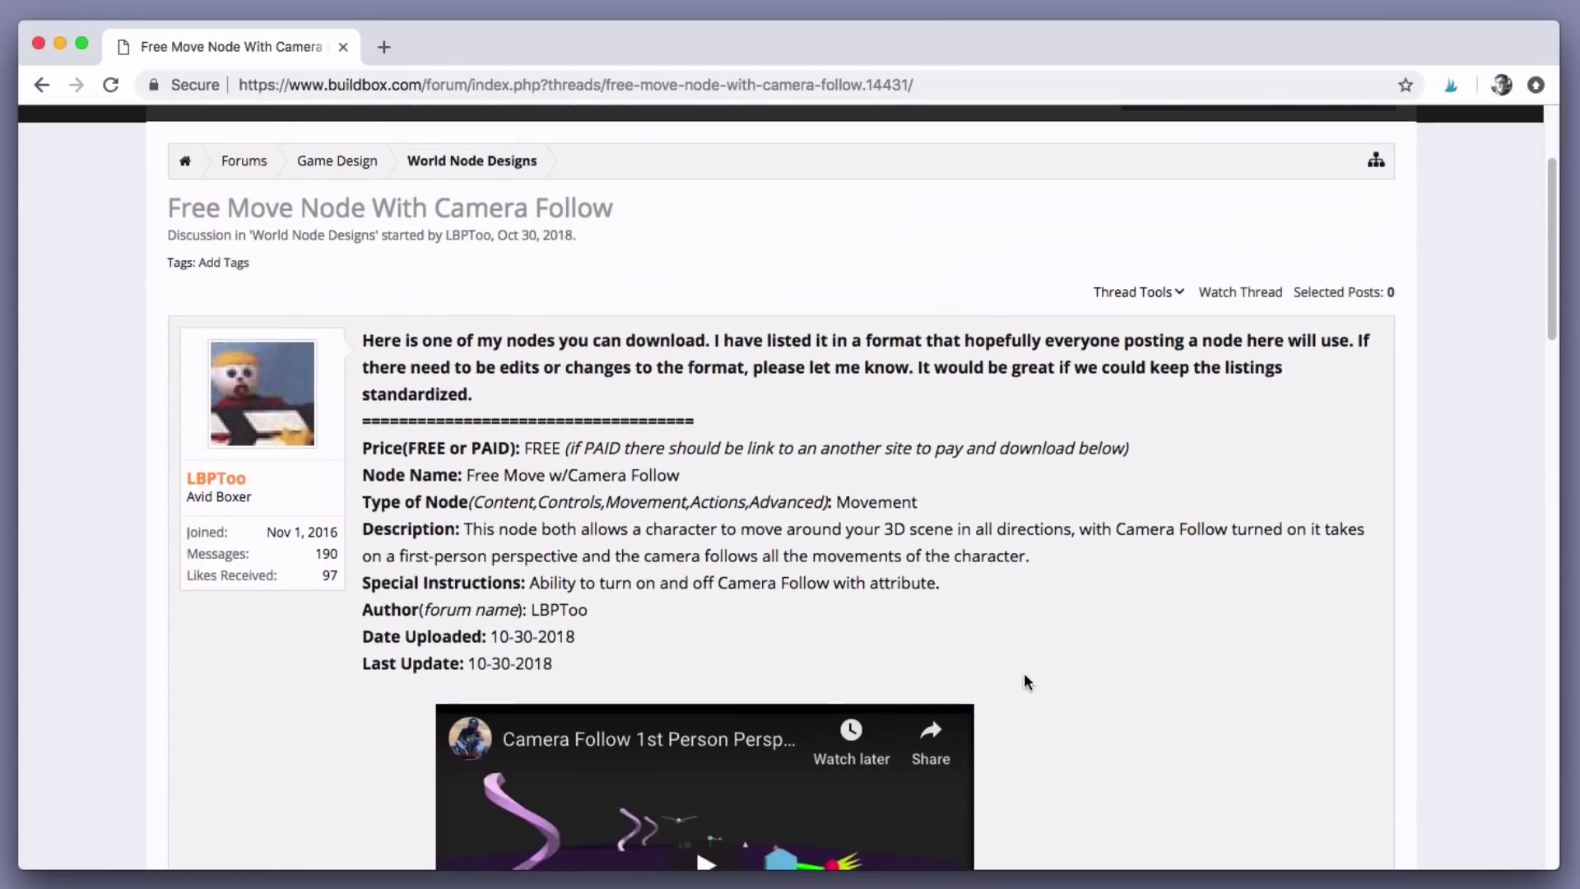
{"action": "scroll", "coordinate": [1024, 673], "scroll_direction": "down", "scroll_amount": 1}
{"action": "scroll", "coordinate": [1022, 673], "scroll_direction": "down", "scroll_amount": 1}
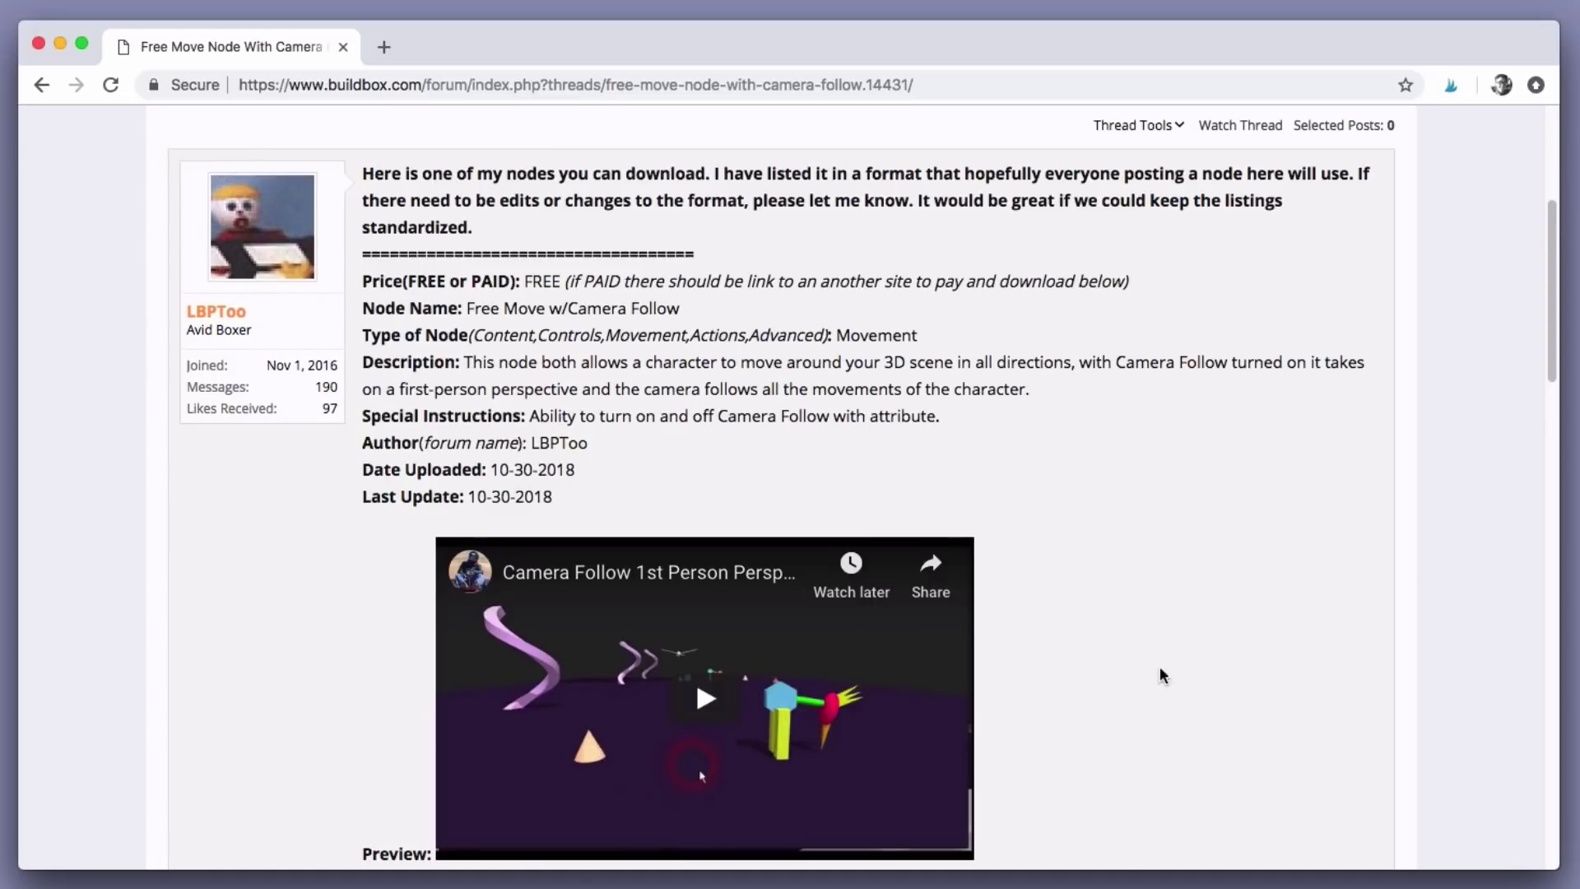
{"action": "scroll", "coordinate": [1072, 681], "scroll_direction": "down", "scroll_amount": 8}
{"action": "scroll", "coordinate": [1069, 684], "scroll_direction": "up", "scroll_amount": 7}
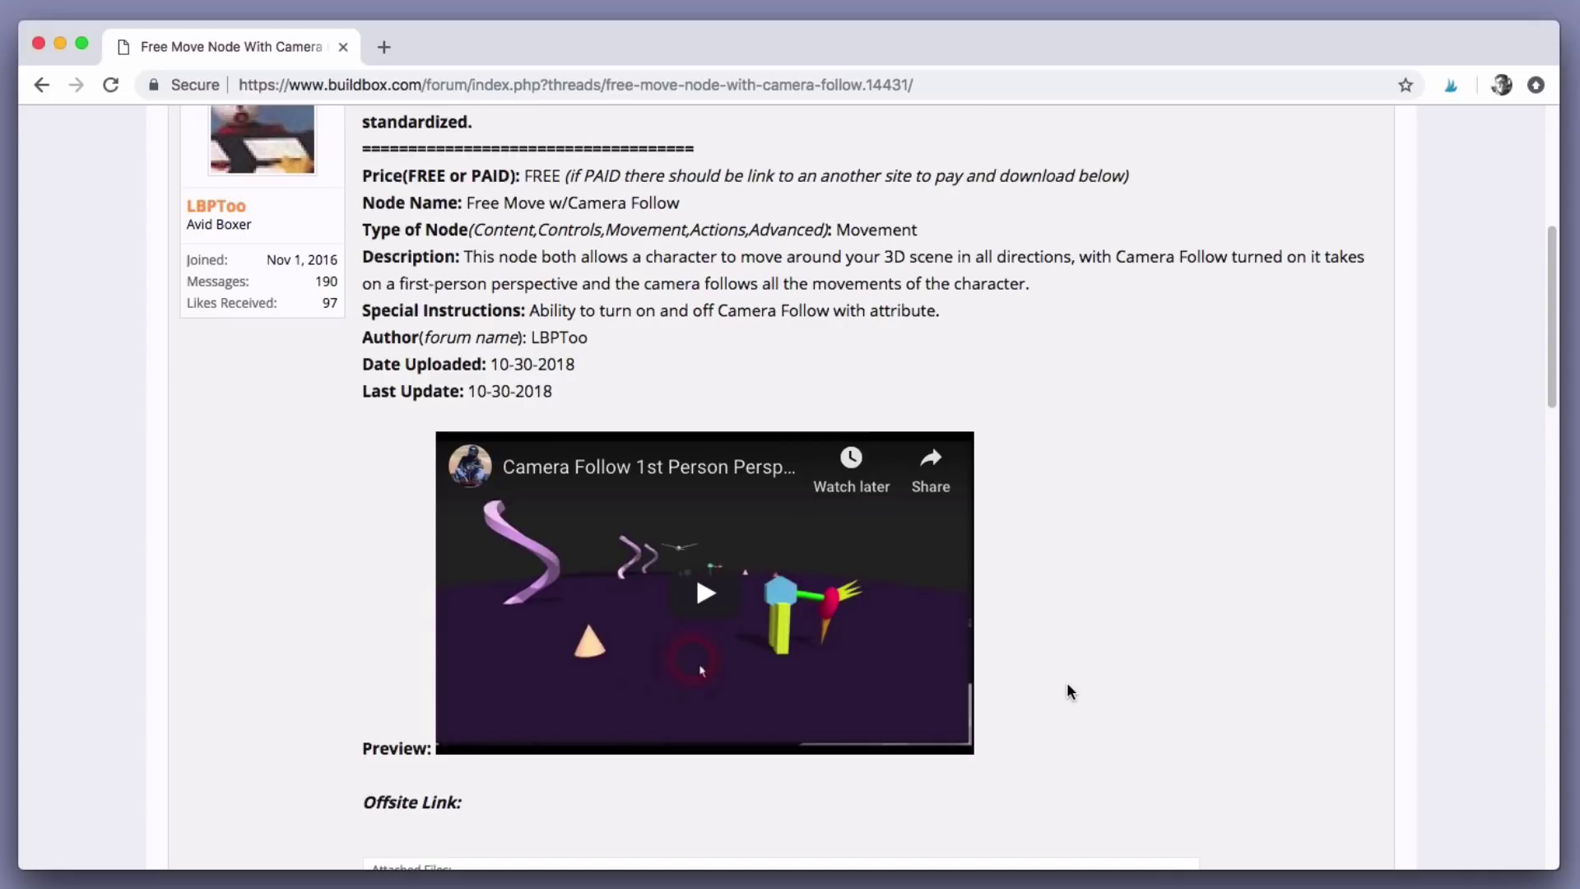
{"action": "scroll", "coordinate": [1068, 683], "scroll_direction": "up", "scroll_amount": 4}
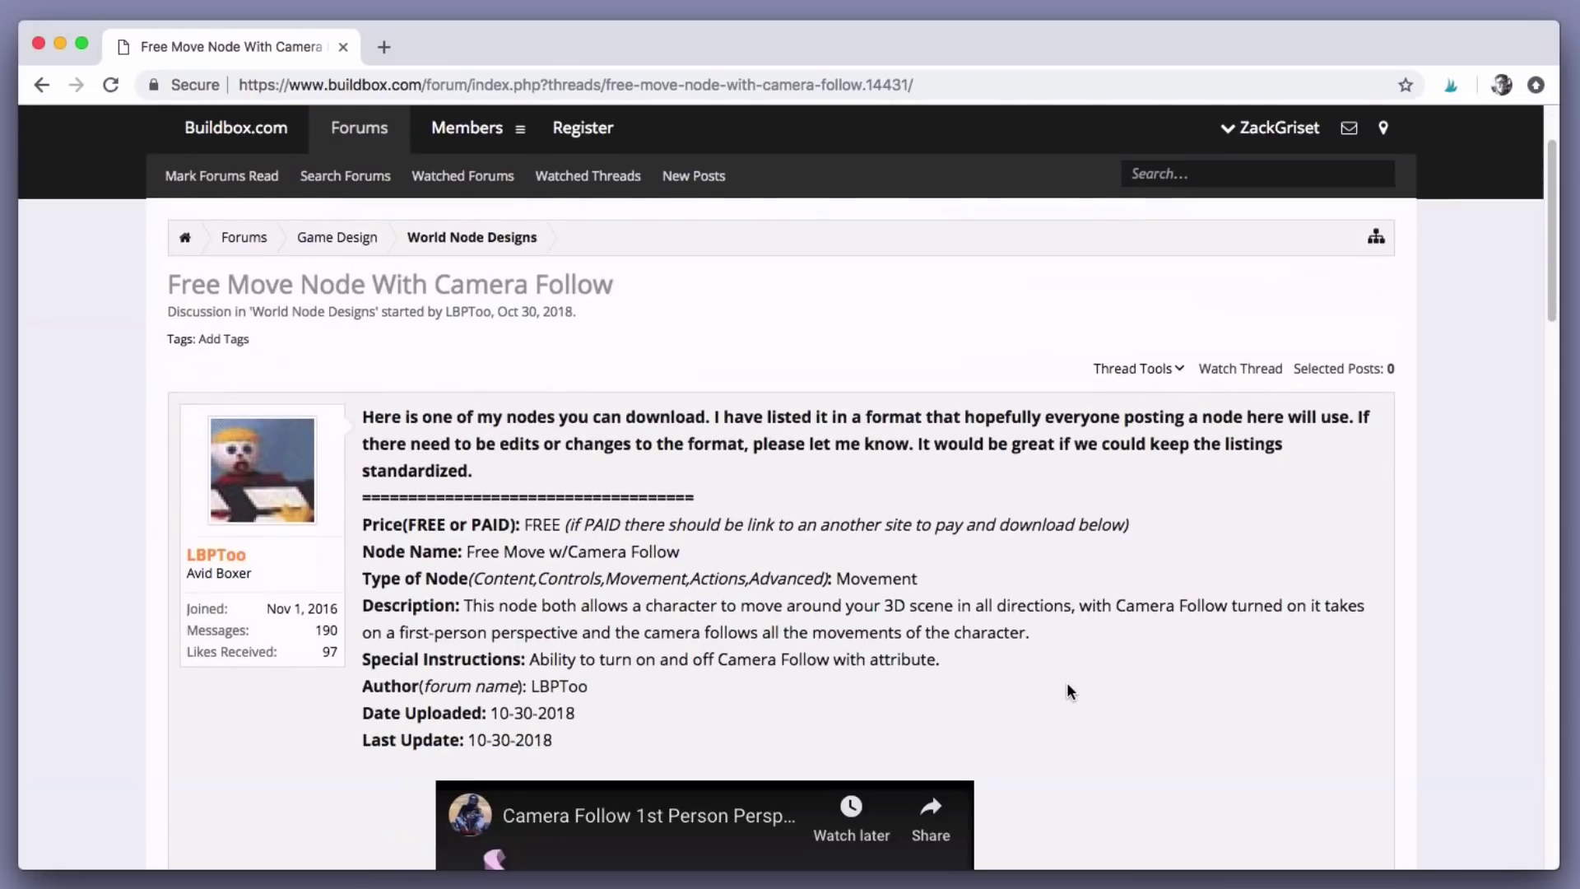
{"action": "scroll", "coordinate": [1066, 681], "scroll_direction": "down", "scroll_amount": 8}
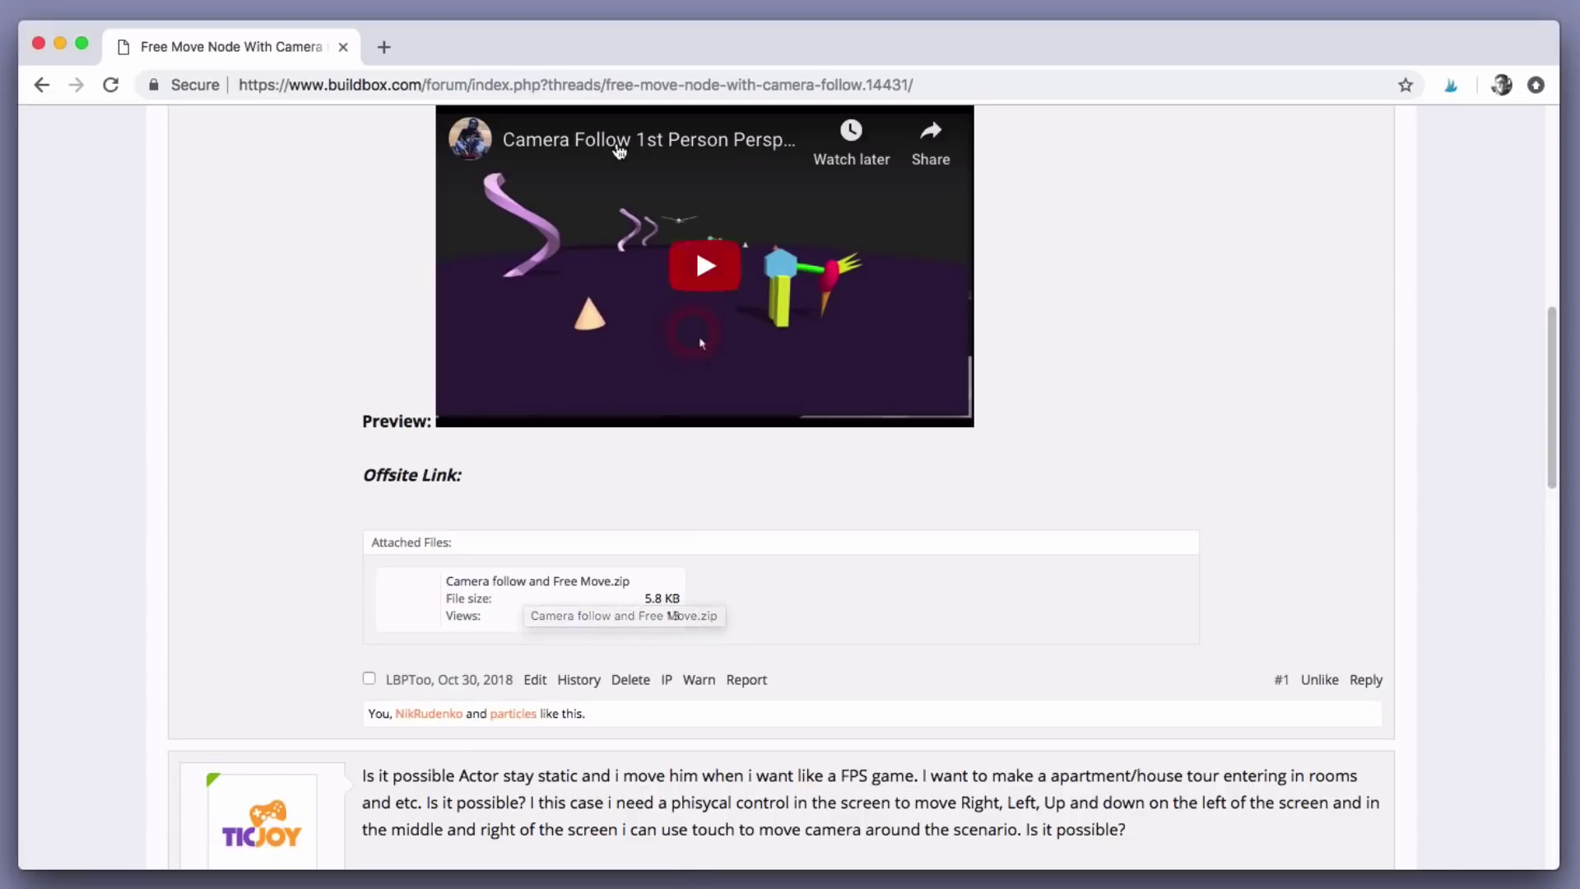
Switch back to Buildbox and import the Camera Following Actor.bbasset file into the 3D World
{"action": "left_click", "coordinate": [60, 45]}
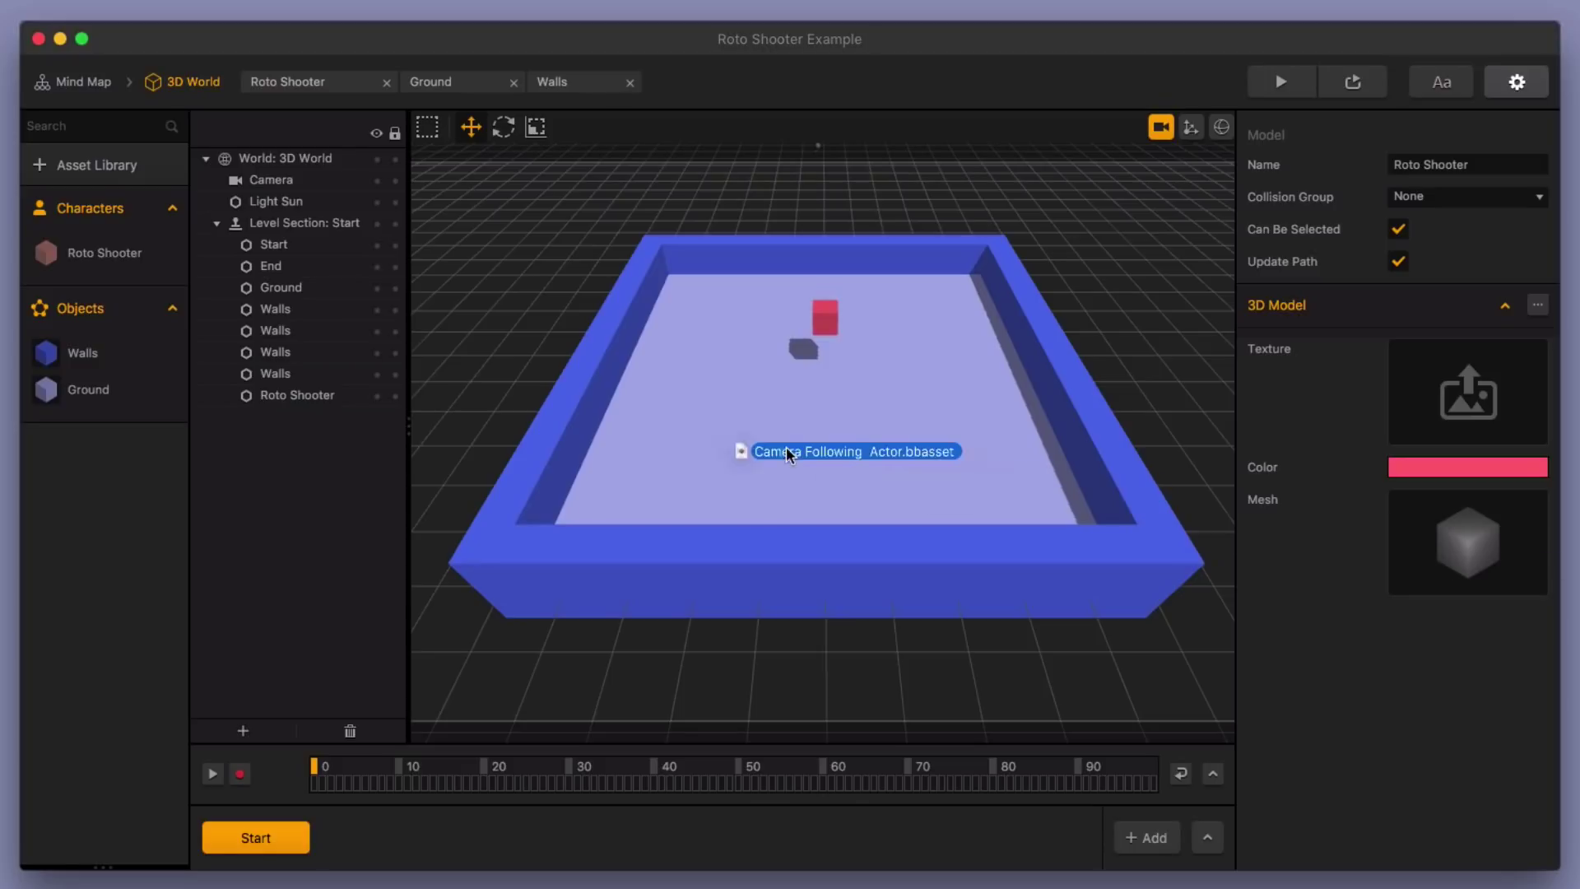
{"action": "mouse_move", "coordinate": [741, 448]}
{"action": "left_mouse_down"}
{"action": "mouse_move", "coordinate": [663, 433]}
{"action": "mouse_move", "coordinate": [752, 459]}
{"action": "left_mouse_up"}
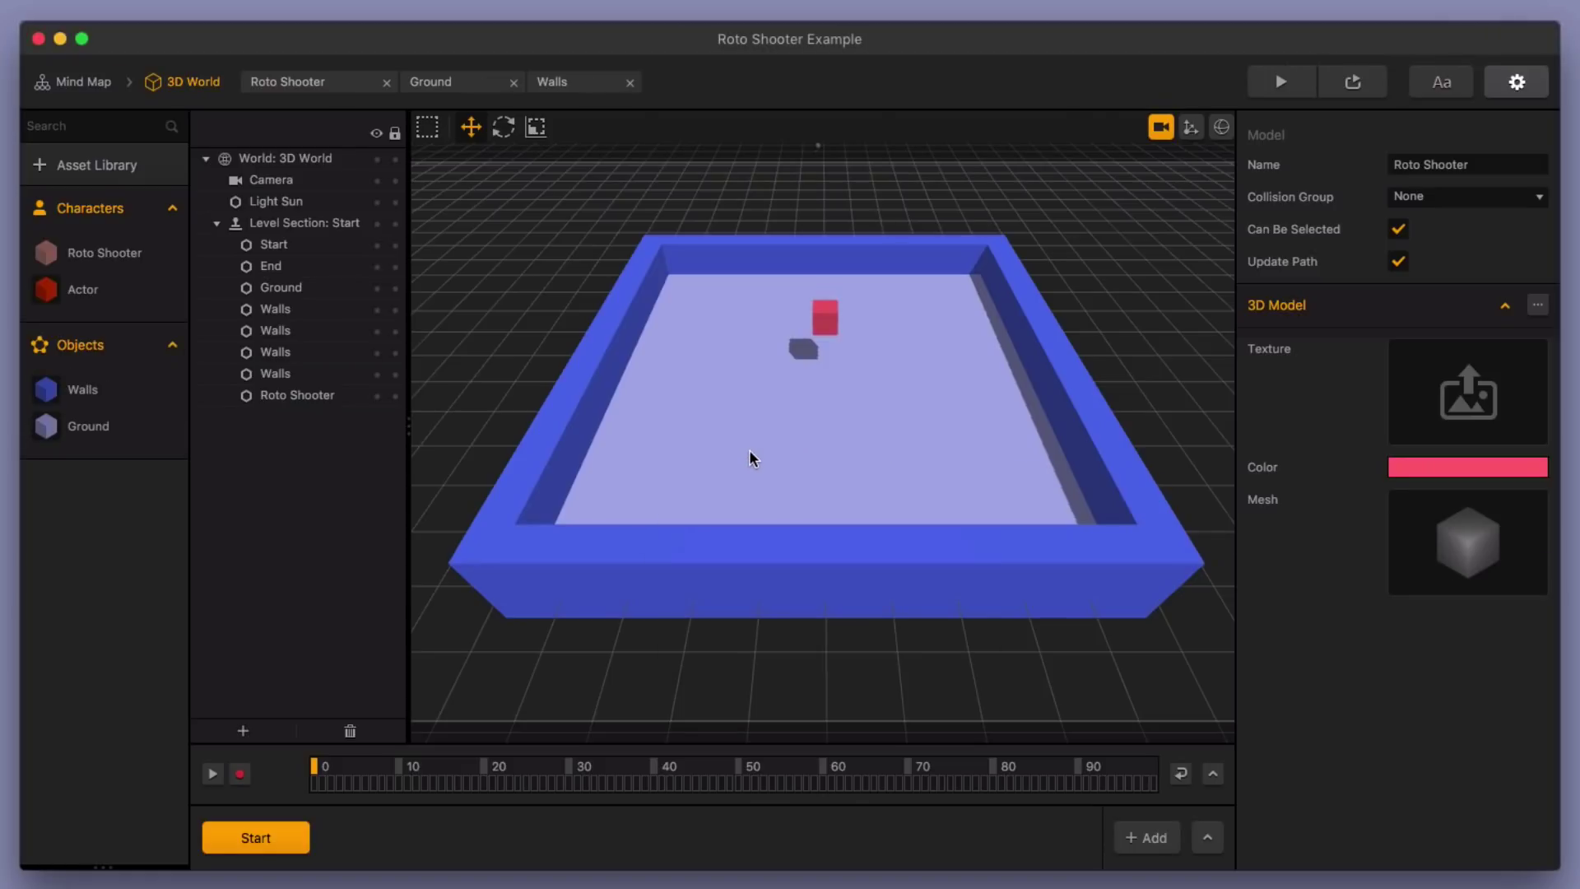
Open the imported Actor character's node map and select its Camera Follow node
{"action": "left_click", "coordinate": [76, 293]}
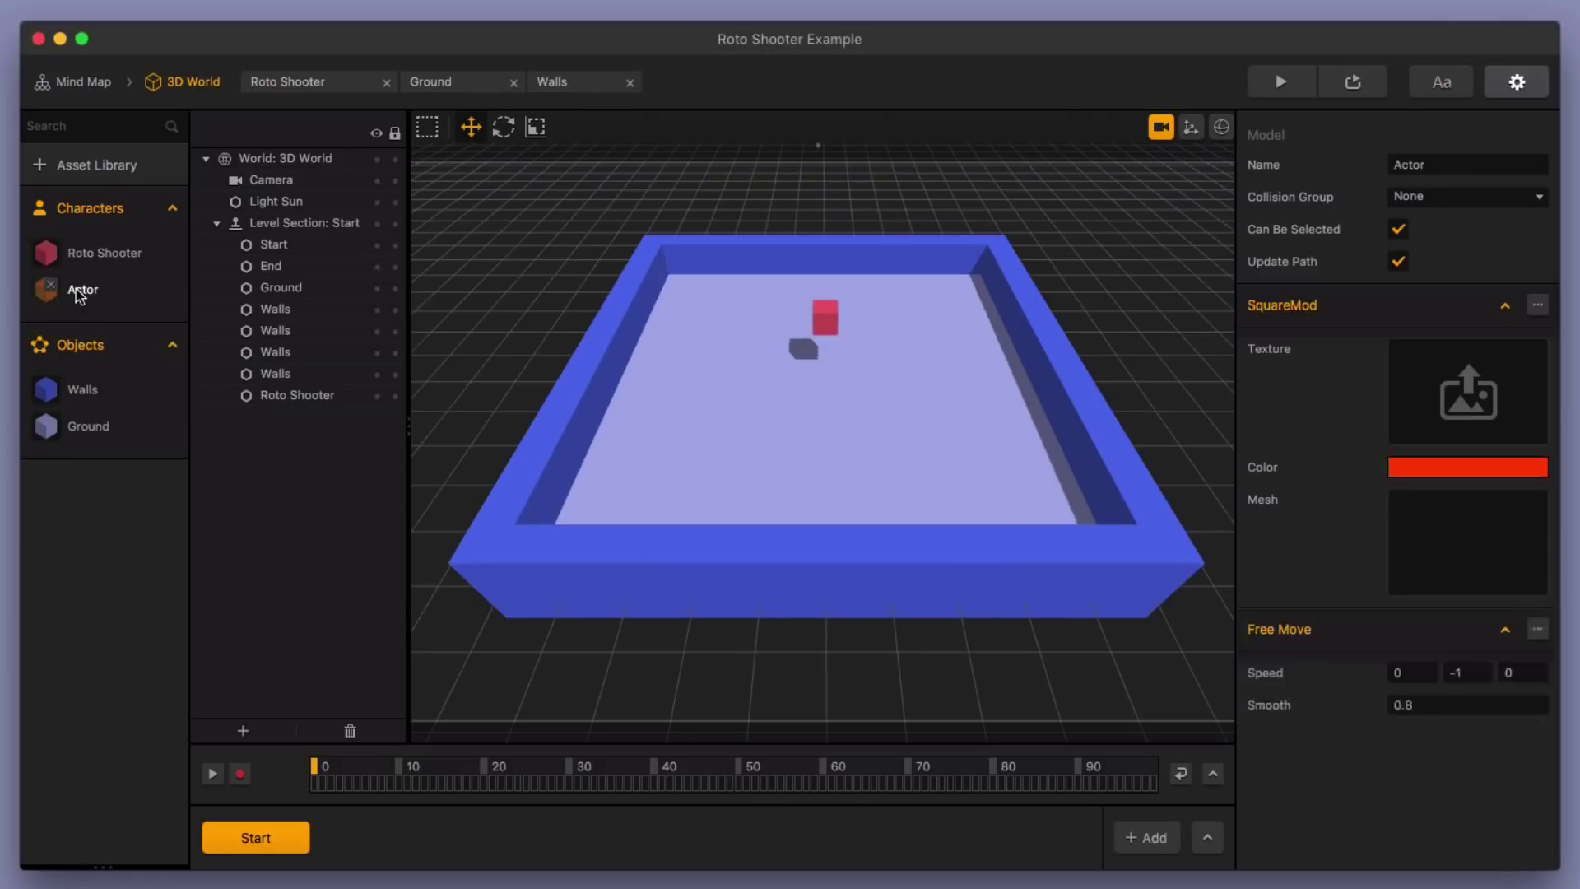
{"action": "double_click", "coordinate": [76, 293]}
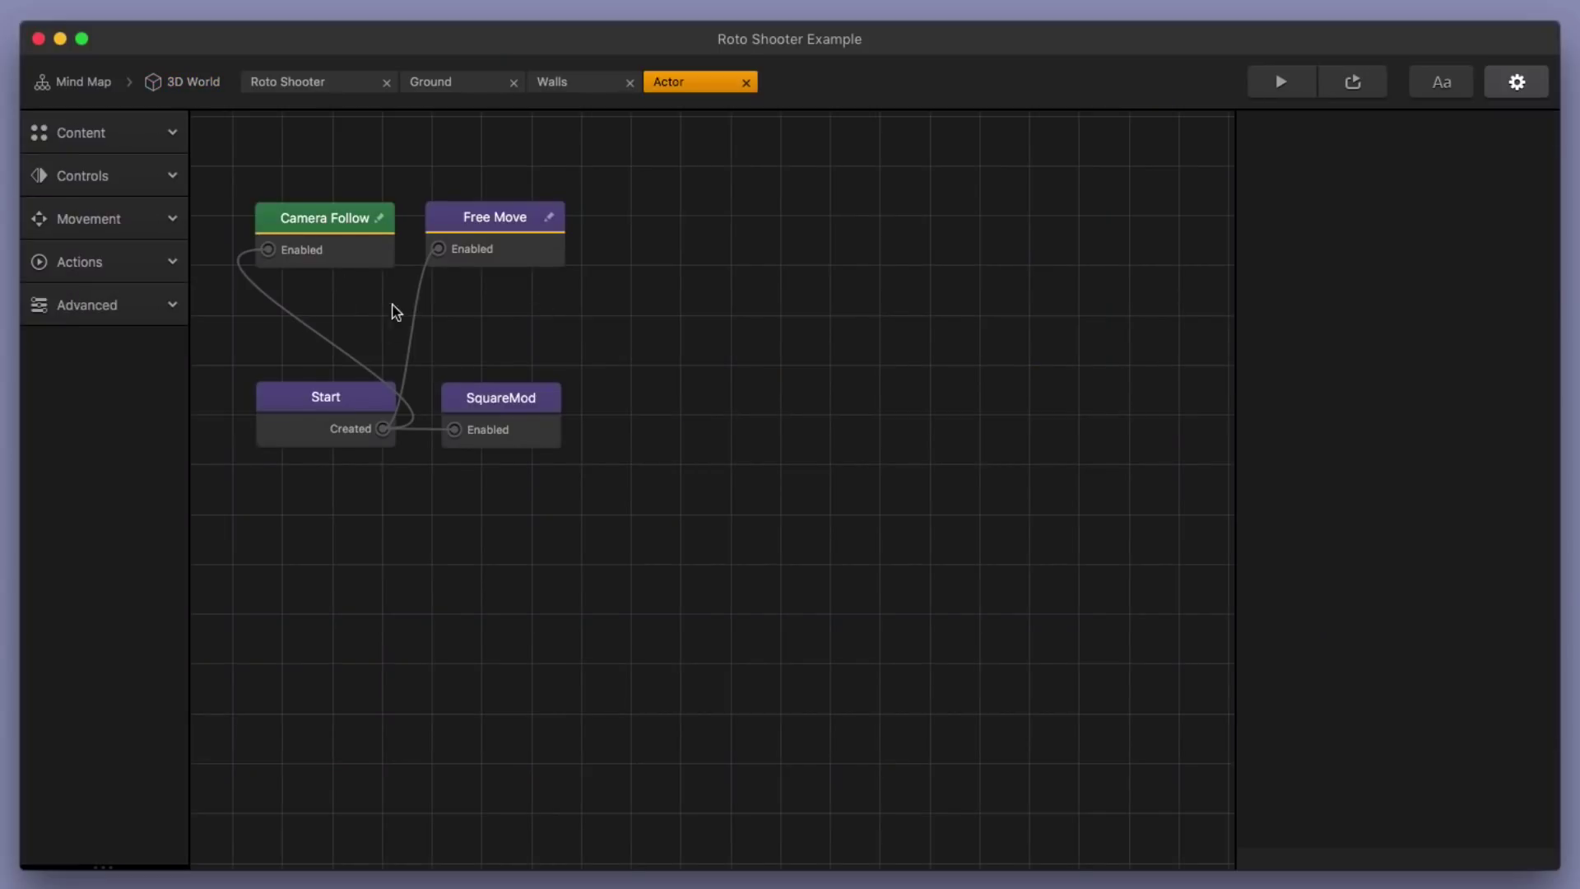
{"action": "left_click", "coordinate": [374, 252]}
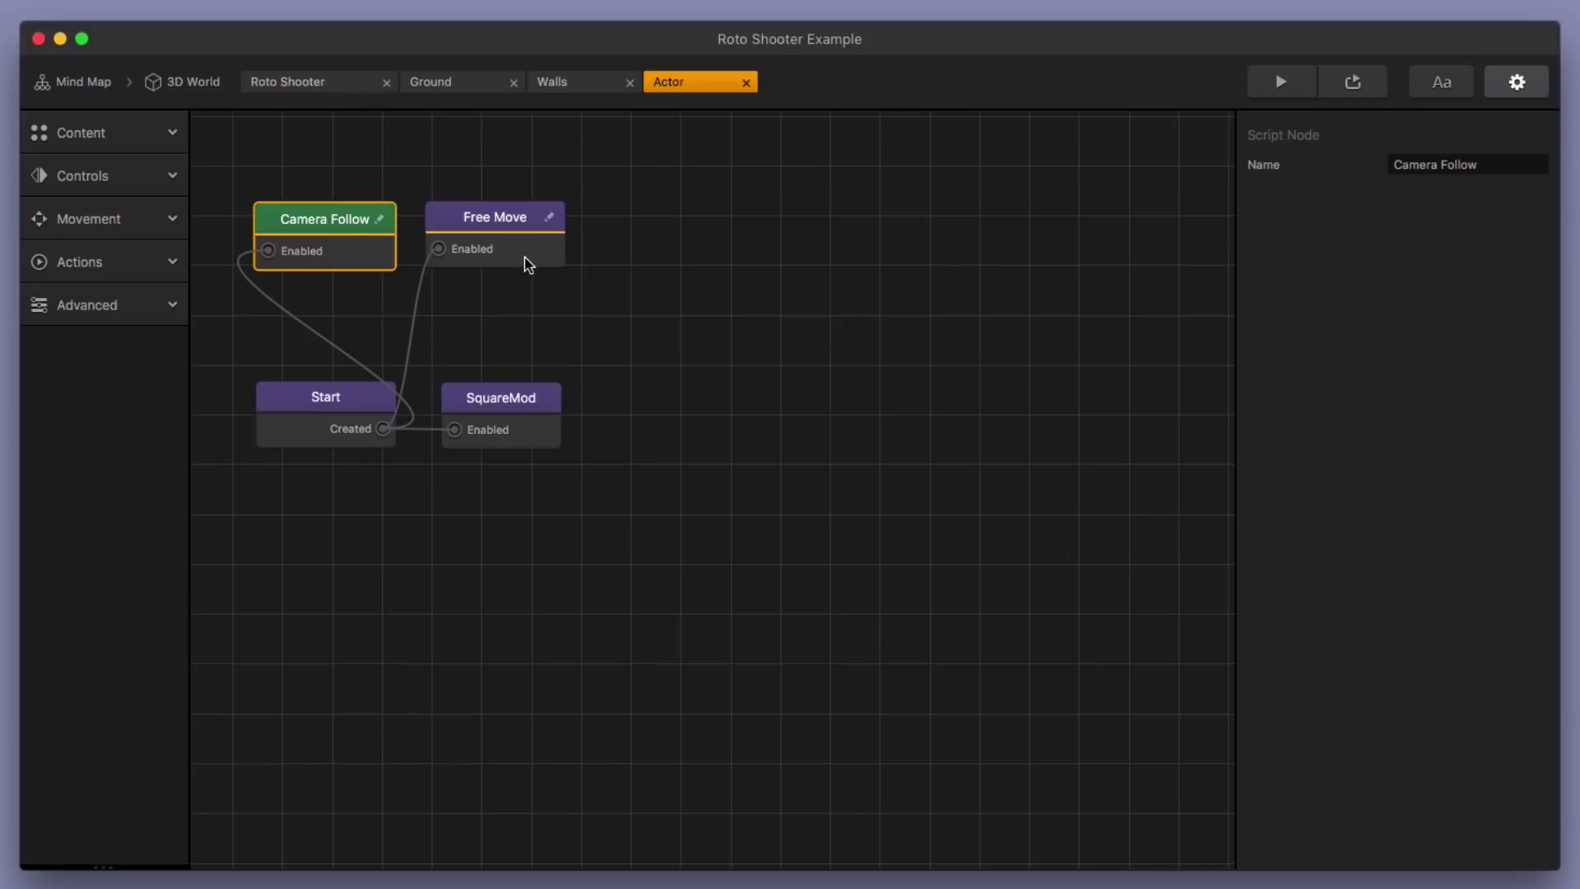
Paste the Camera Follow node into Roto Shooter's node map and connect it to the Start node's Created output
{"action": "left_click", "coordinate": [306, 82]}
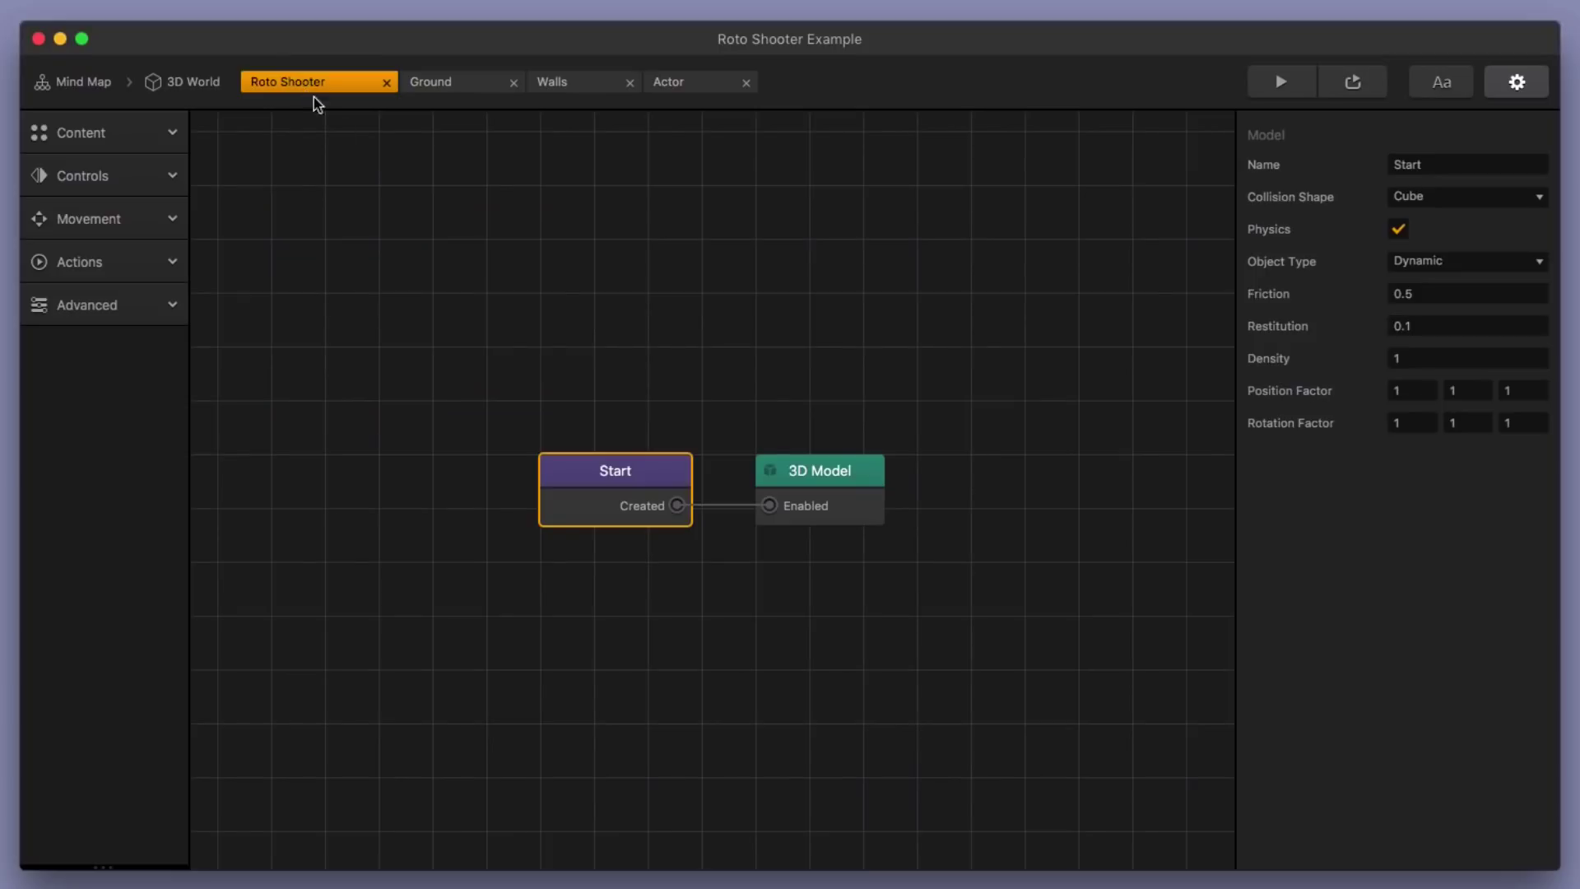
{"action": "key", "text": "super+v"}
{"action": "left_click_drag", "start_coordinate": [705, 471], "coordinate": [695, 293]}
{"action": "left_click_drag", "start_coordinate": [676, 506], "coordinate": [640, 328]}
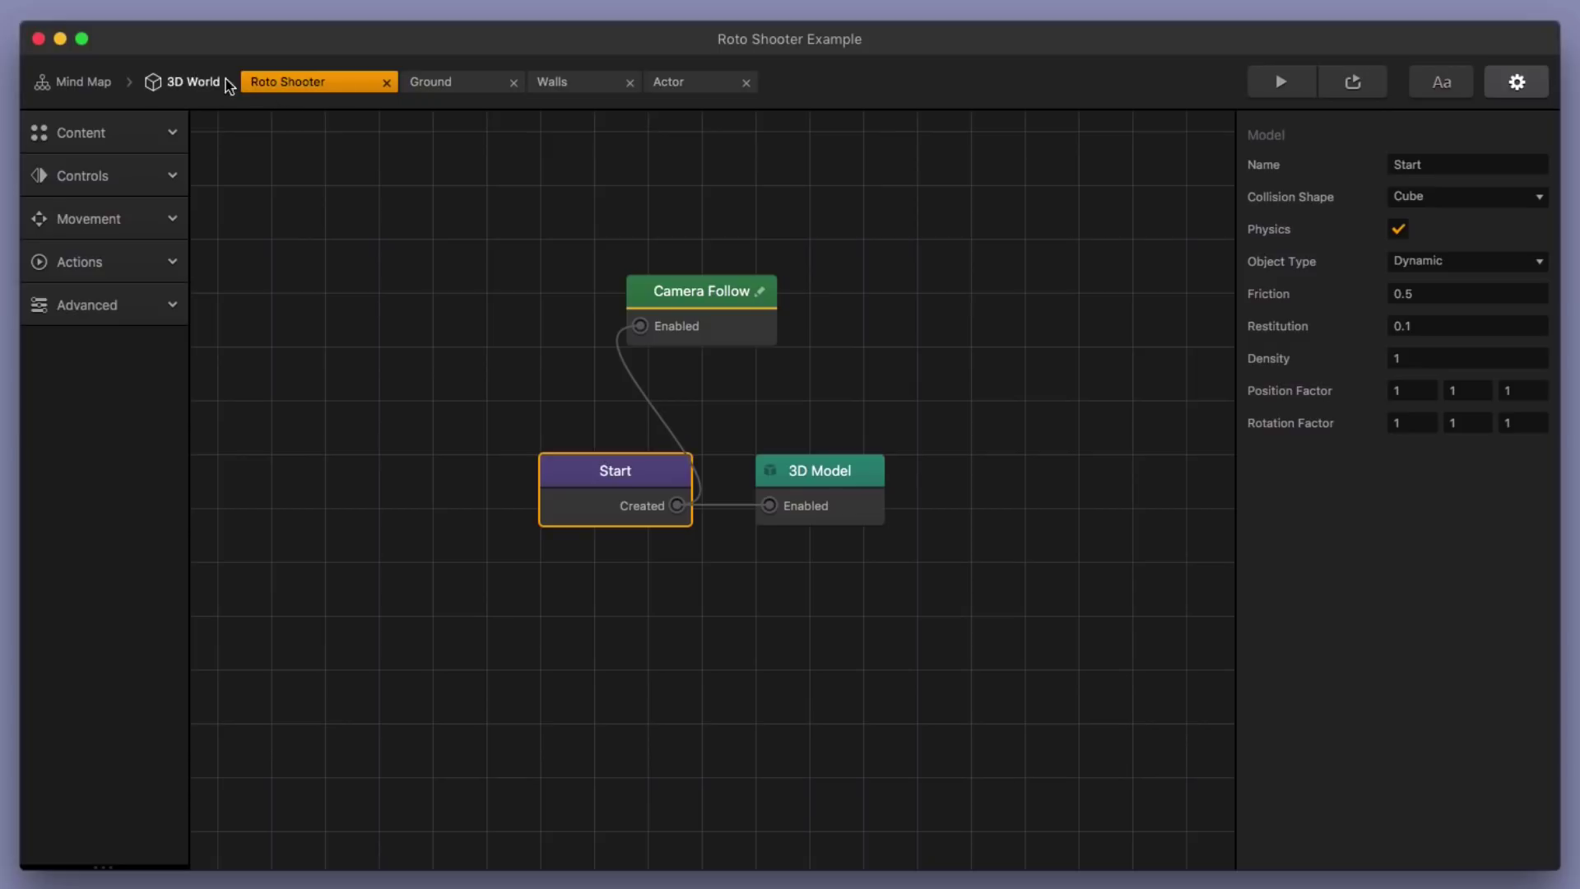
Copy the Free Move node from the Actor map into Roto Shooter's map and connect it to Start's Created output
{"action": "left_click", "coordinate": [670, 82]}
{"action": "left_click", "coordinate": [502, 240]}
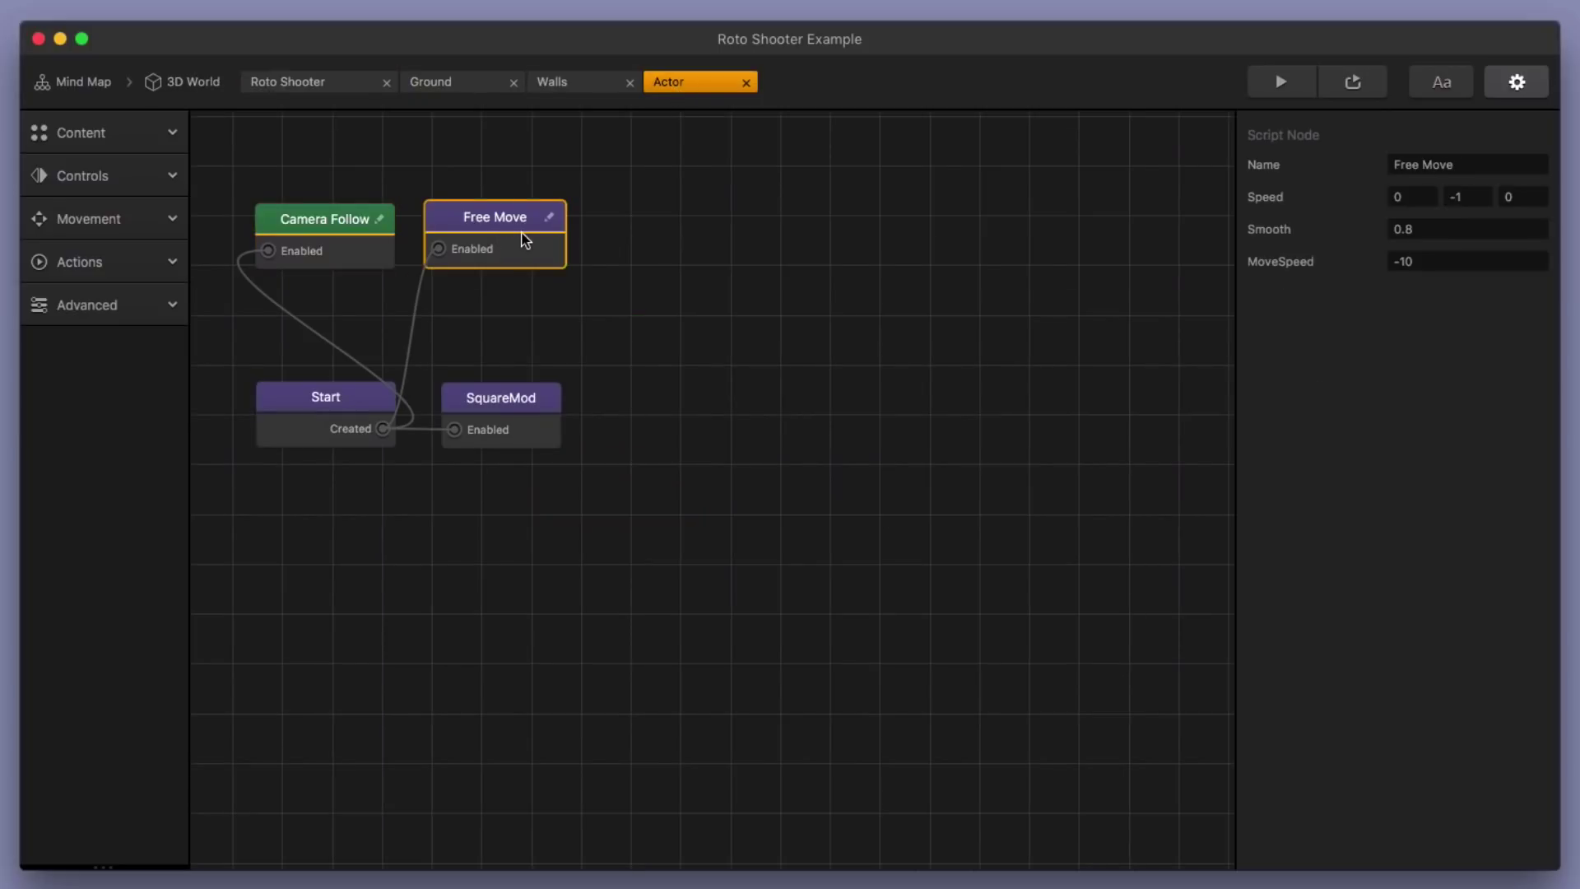
{"action": "left_click", "coordinate": [362, 85]}
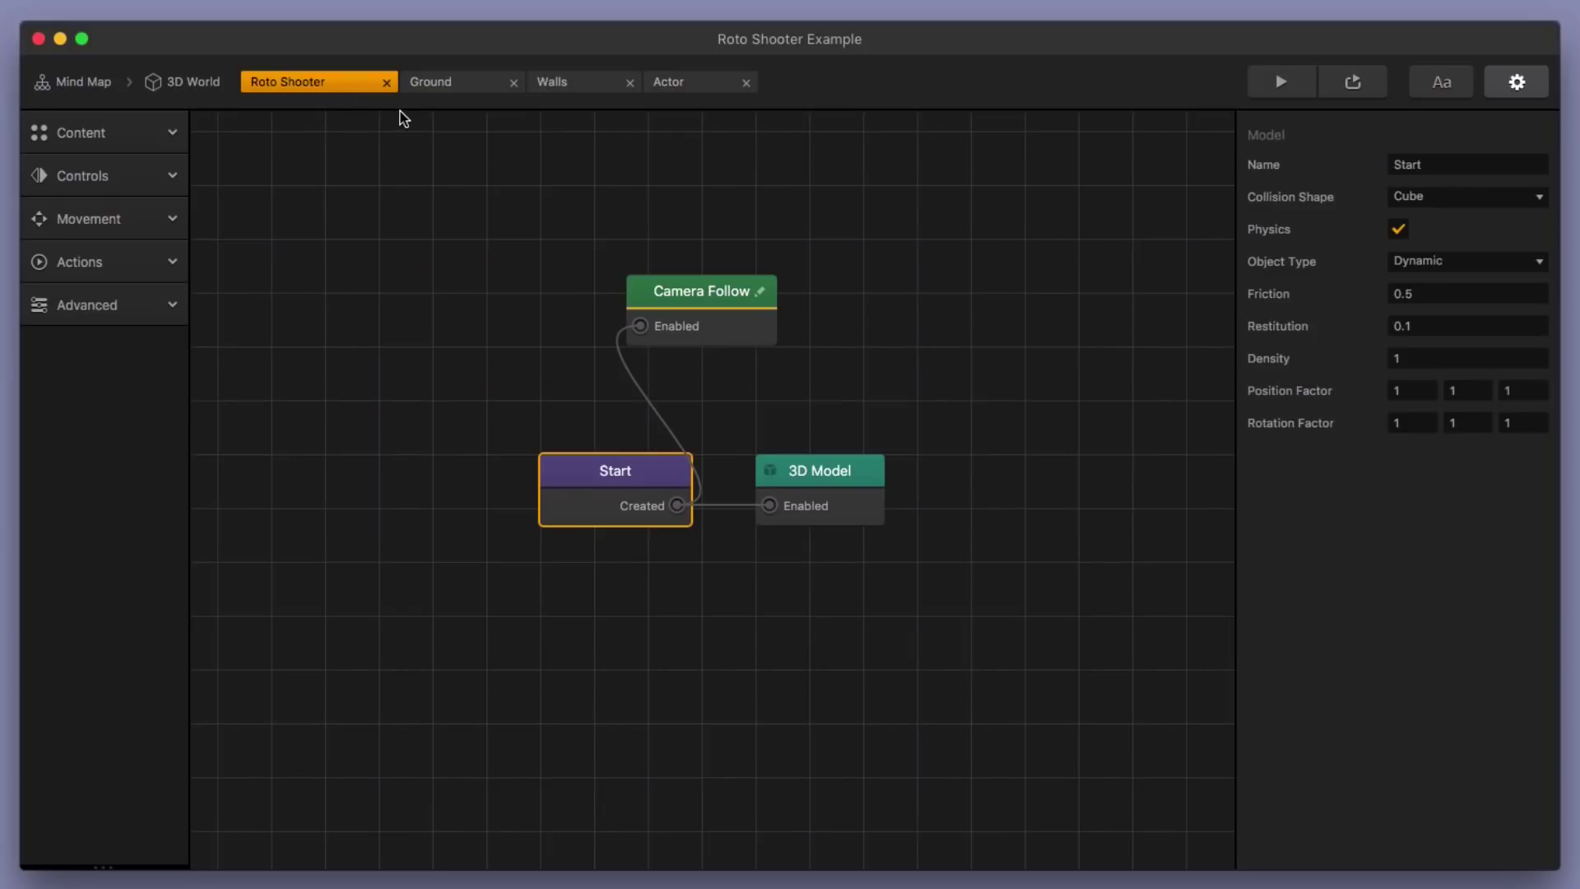
{"action": "key", "text": "ctrl+v"}
{"action": "left_click_drag", "start_coordinate": [716, 473], "coordinate": [676, 505]}
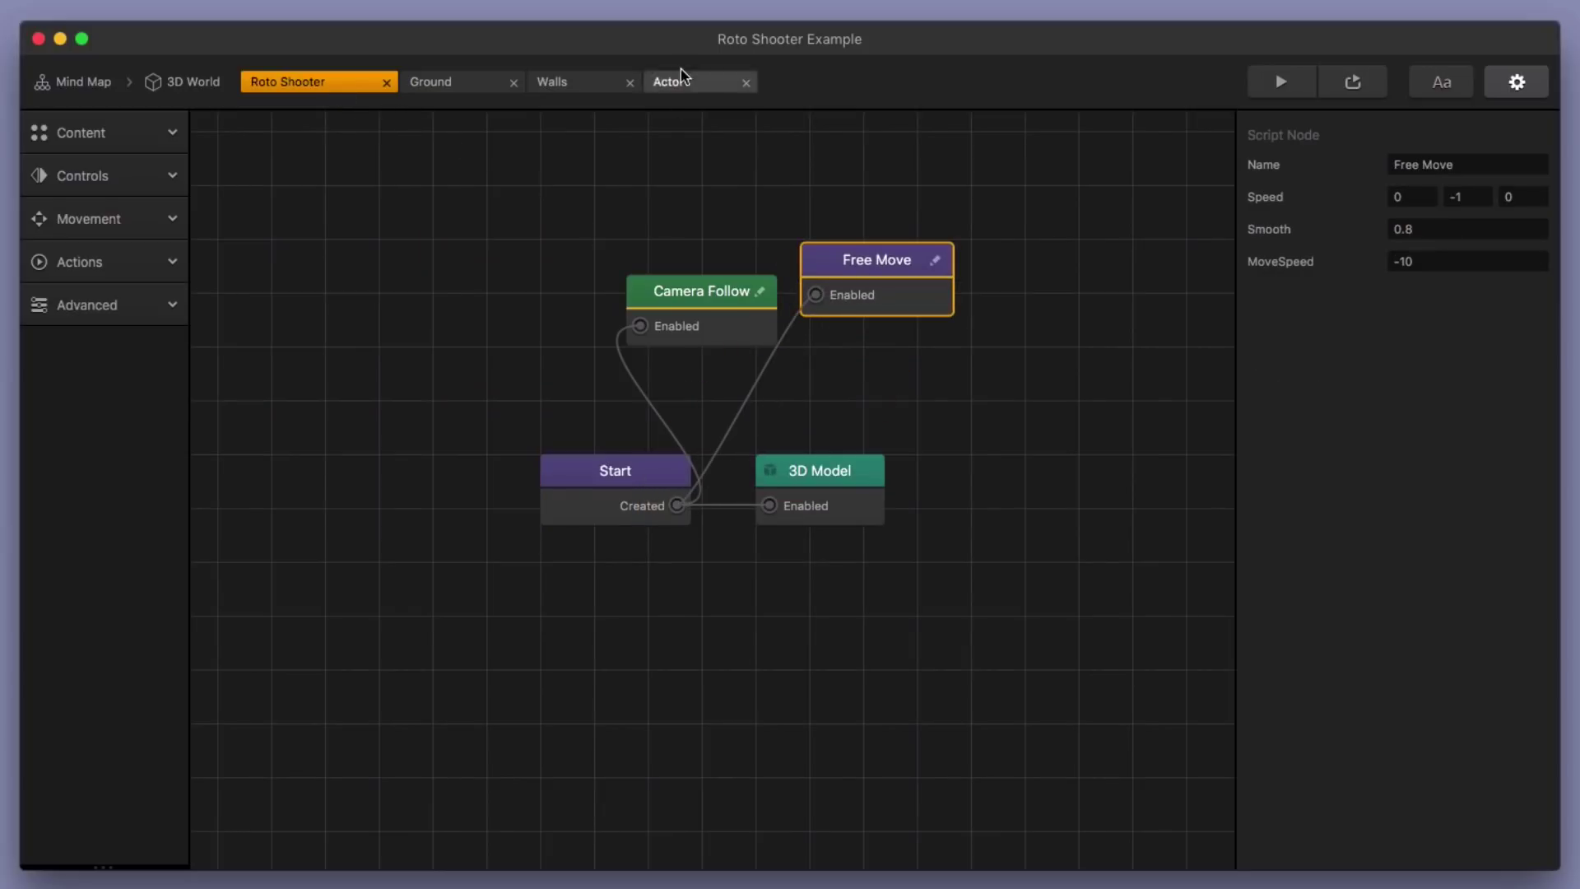
Close the Actor node map and delete the Actor character from the 3D World's assets
{"action": "left_click", "coordinate": [743, 83]}
{"action": "left_click", "coordinate": [169, 82]}
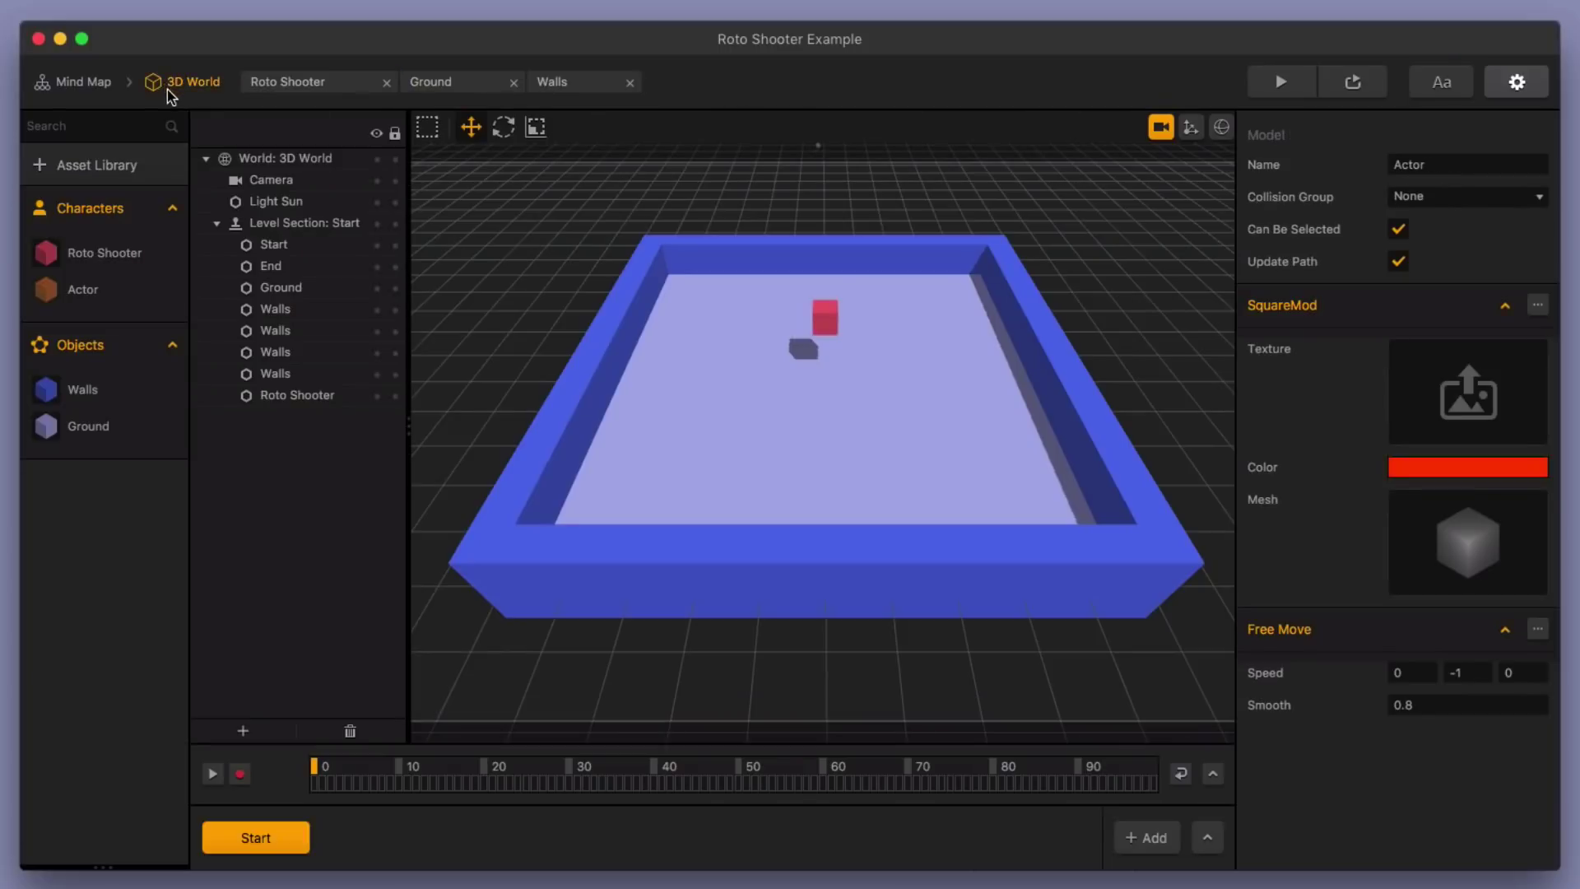
{"action": "left_click", "coordinate": [51, 283]}
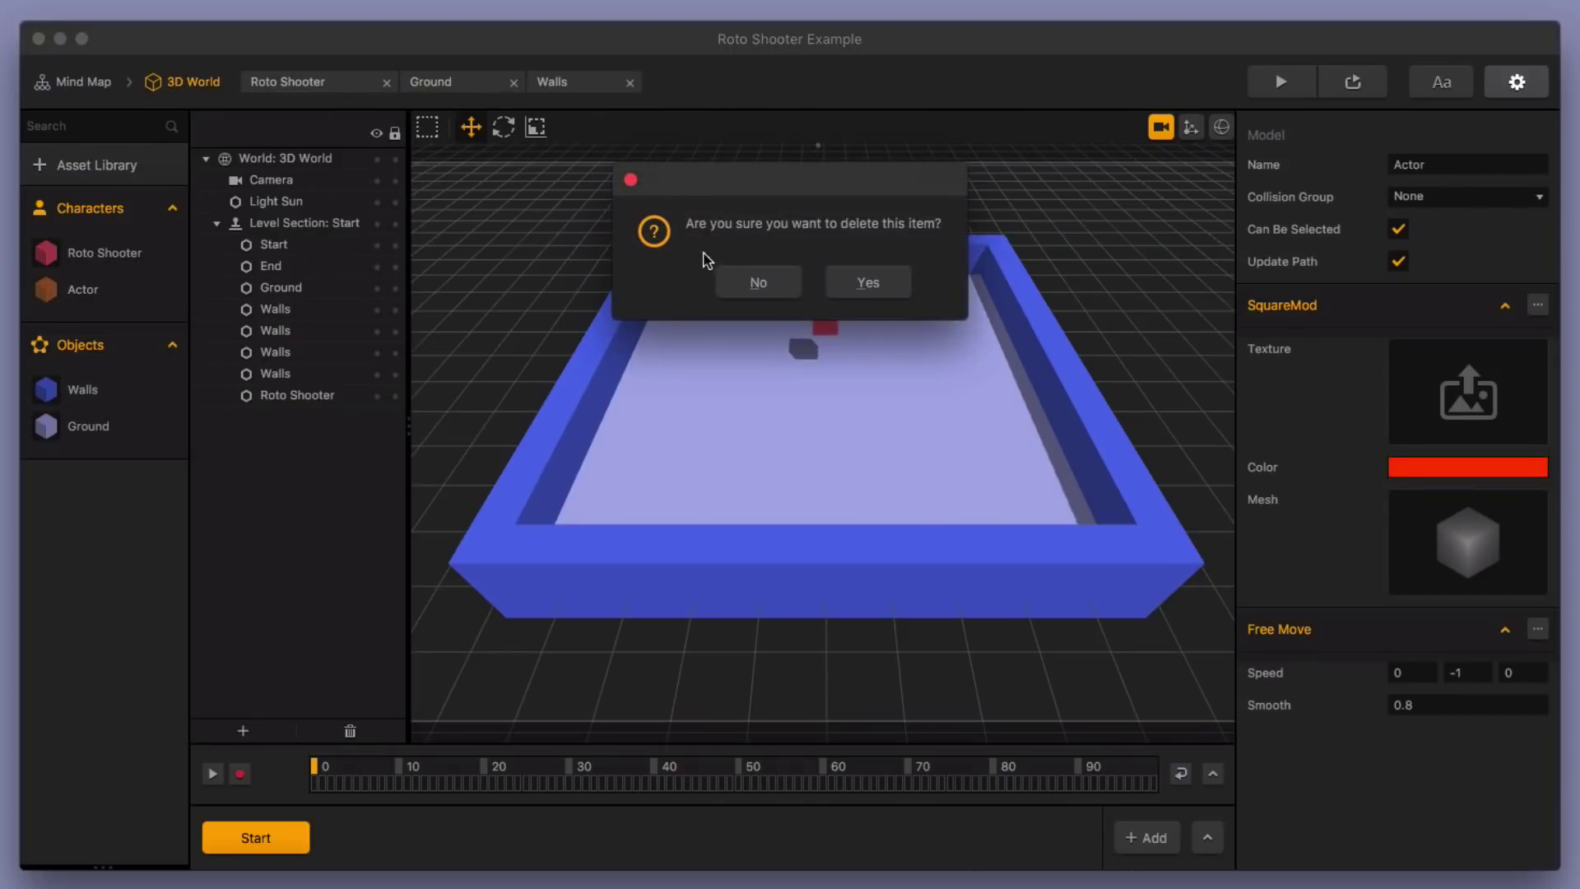
{"action": "left_click", "coordinate": [866, 282]}
In Roto Shooter's node map, reposition the Camera Follow node away from Free Move and set Free Move's MoveSpeed to 0
{"action": "double_click", "coordinate": [105, 253]}
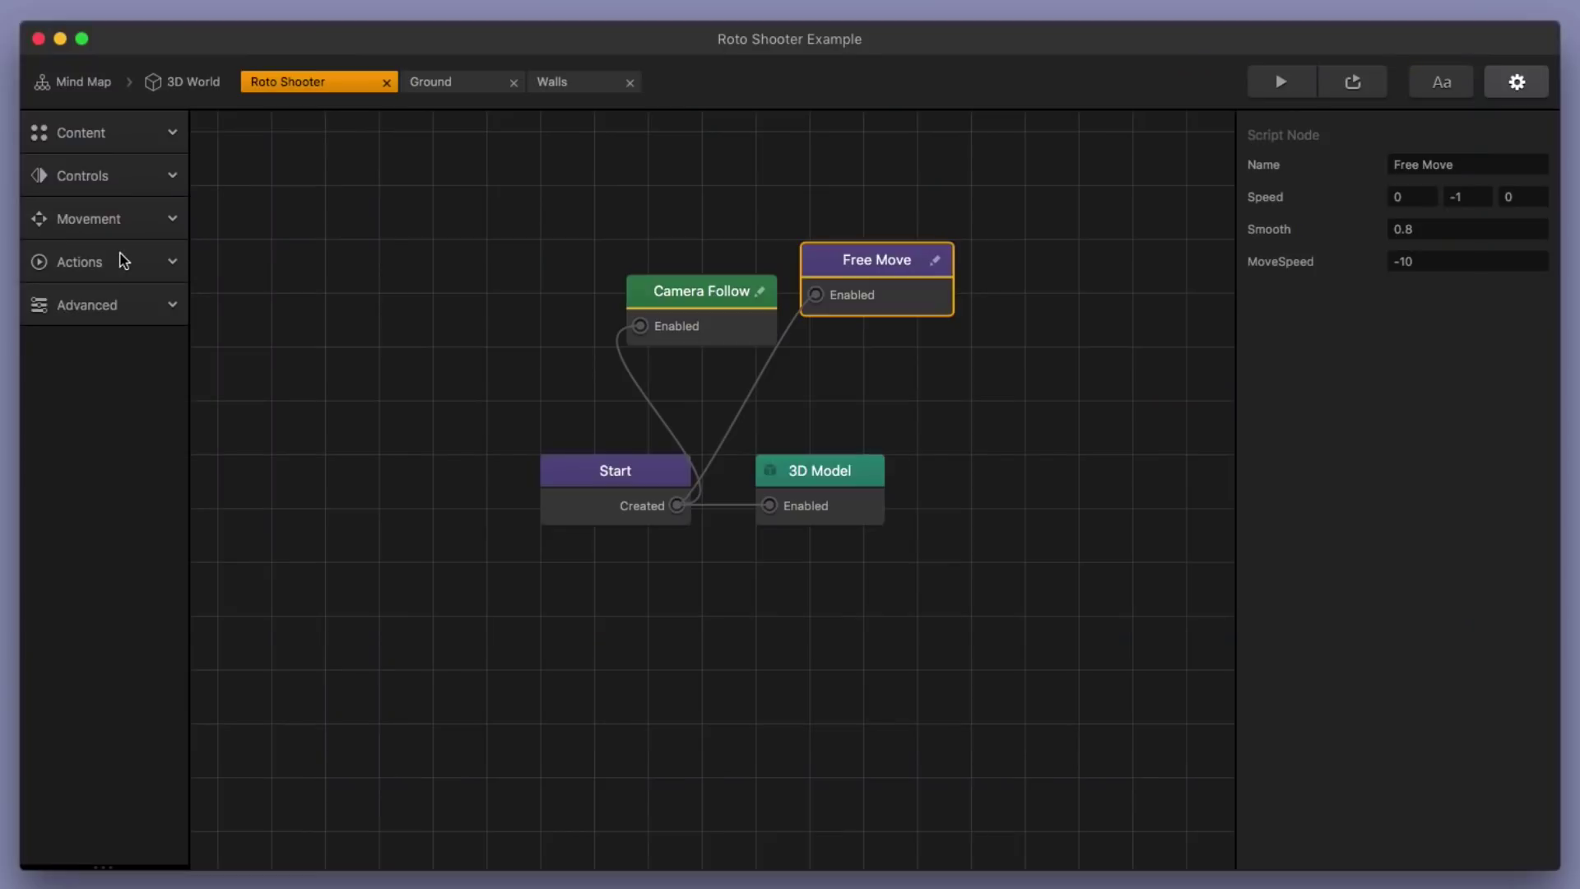
{"action": "left_click", "coordinate": [718, 321]}
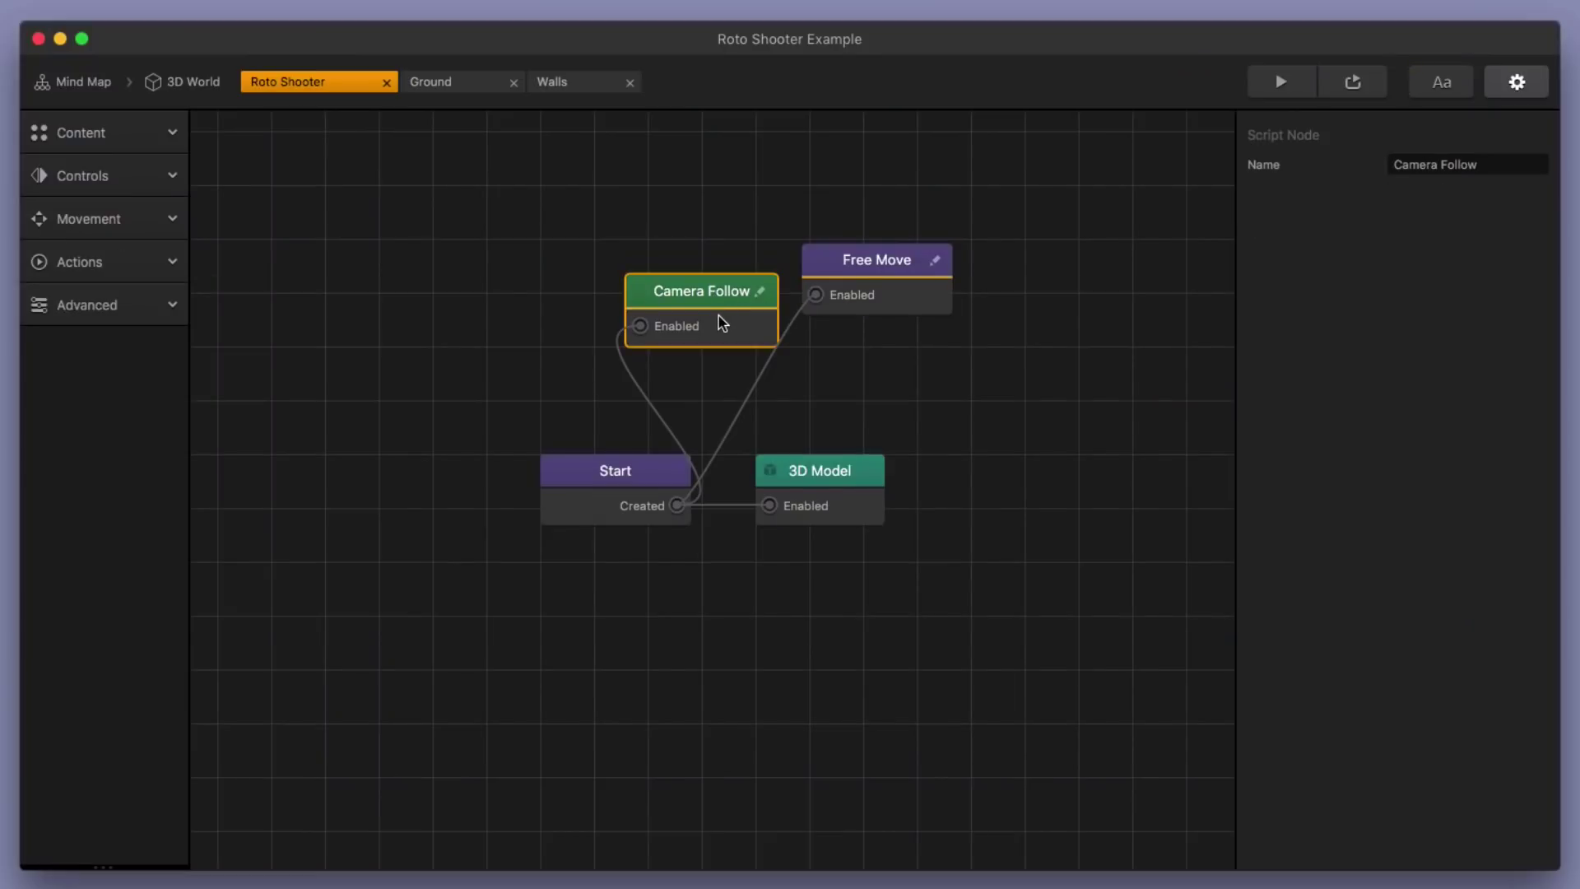
{"action": "left_click_drag", "start_coordinate": [714, 294], "coordinate": [651, 251]}
{"action": "left_click", "coordinate": [869, 264]}
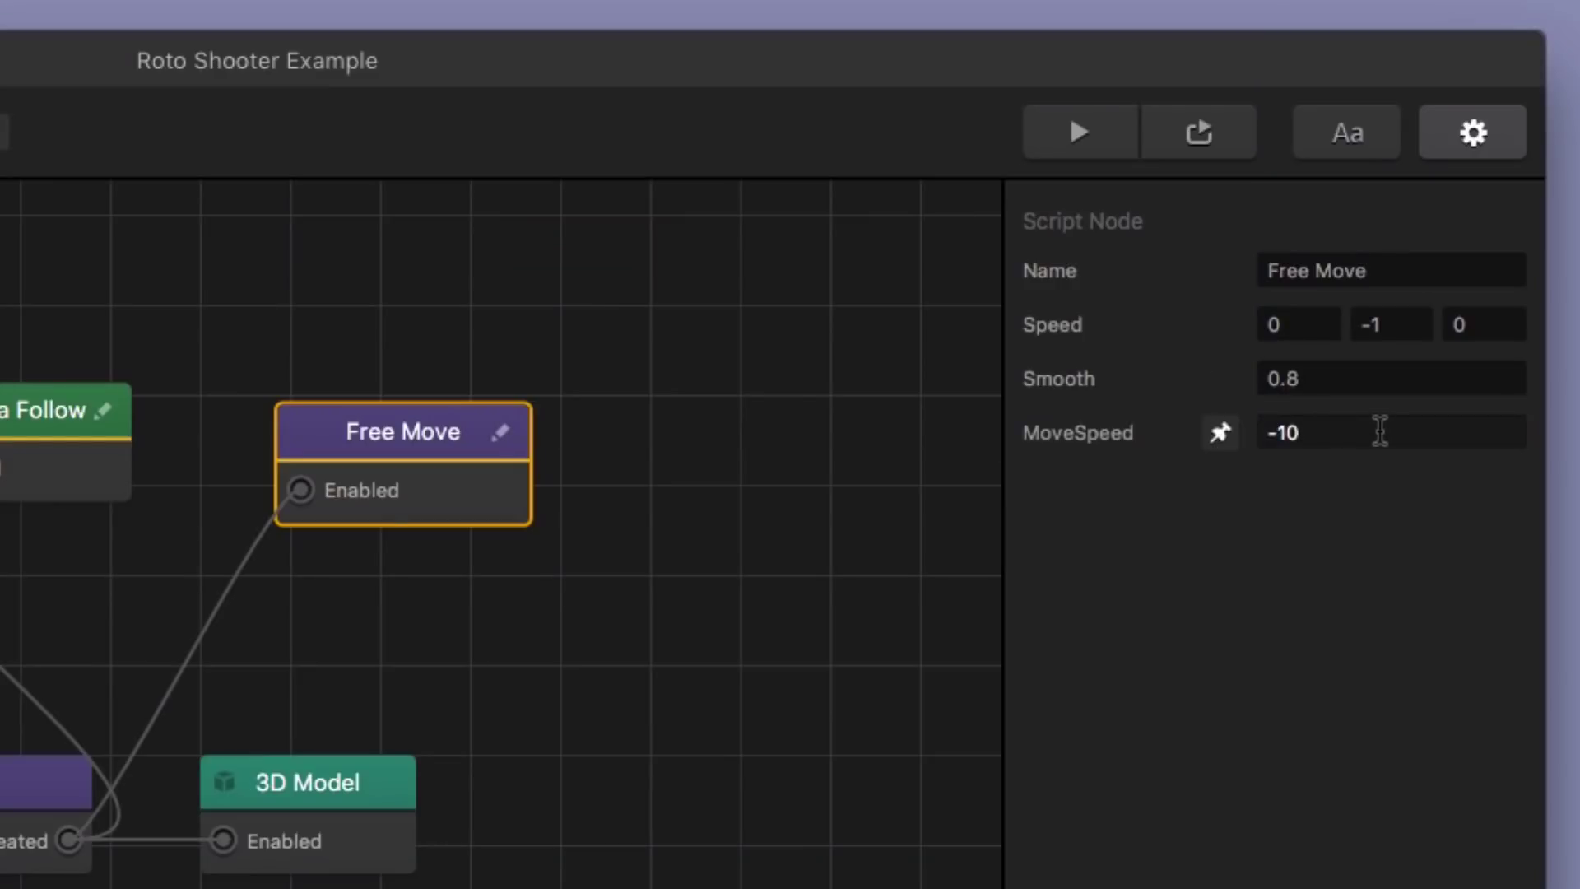
{"action": "left_click_drag", "start_coordinate": [1358, 431], "coordinate": [1191, 432]}
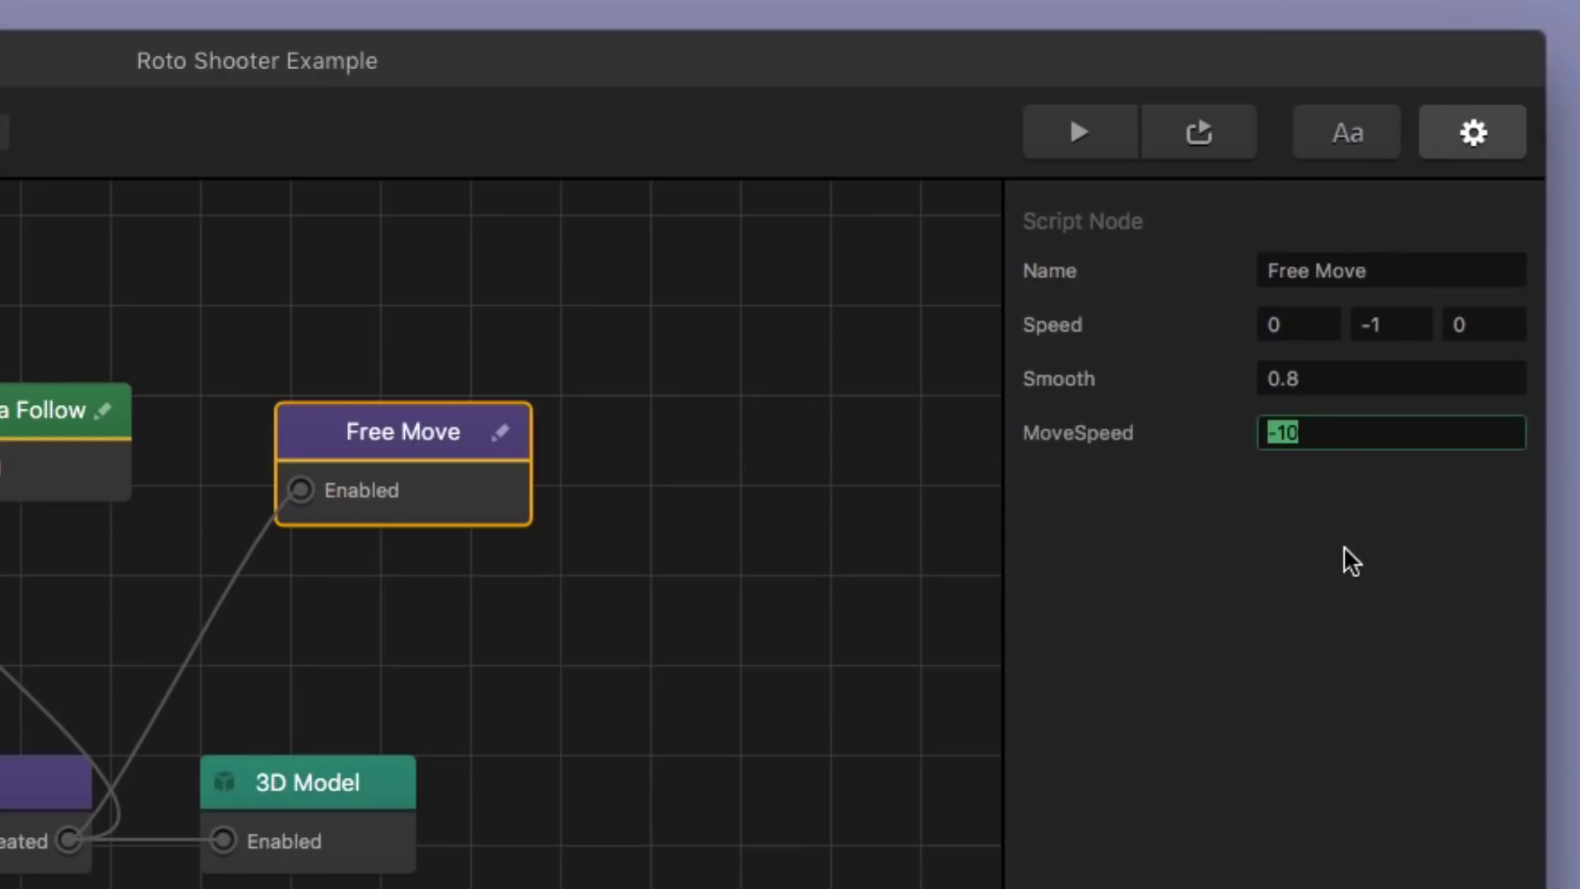
{"action": "type", "text": "0"}
{"action": "key", "text": "Return"}
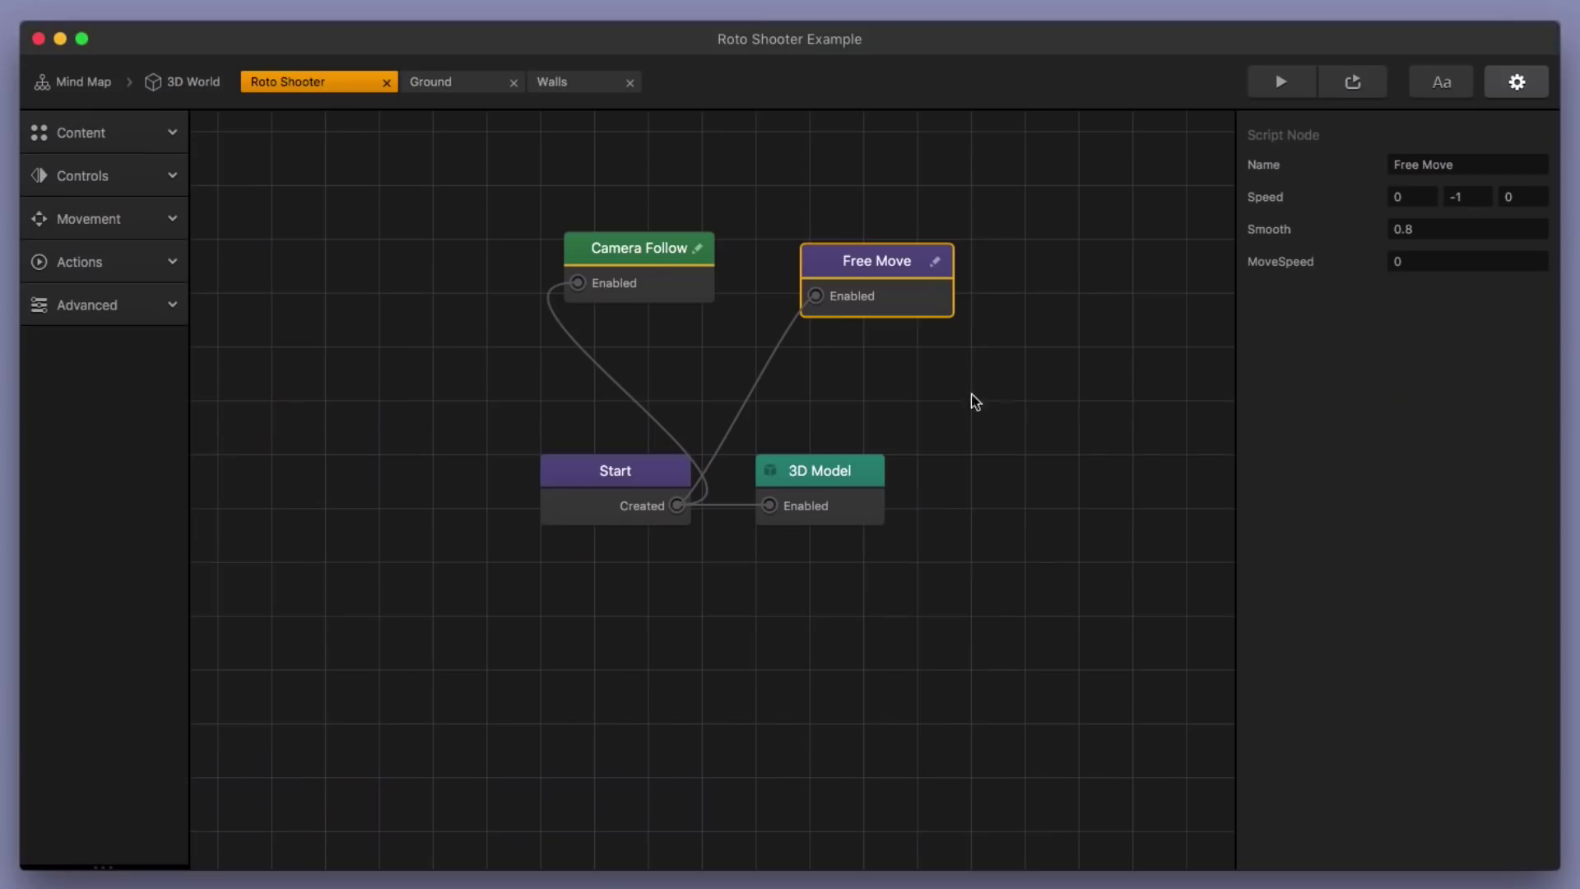
{"action": "left_click_drag", "start_coordinate": [684, 273], "coordinate": [689, 291]}
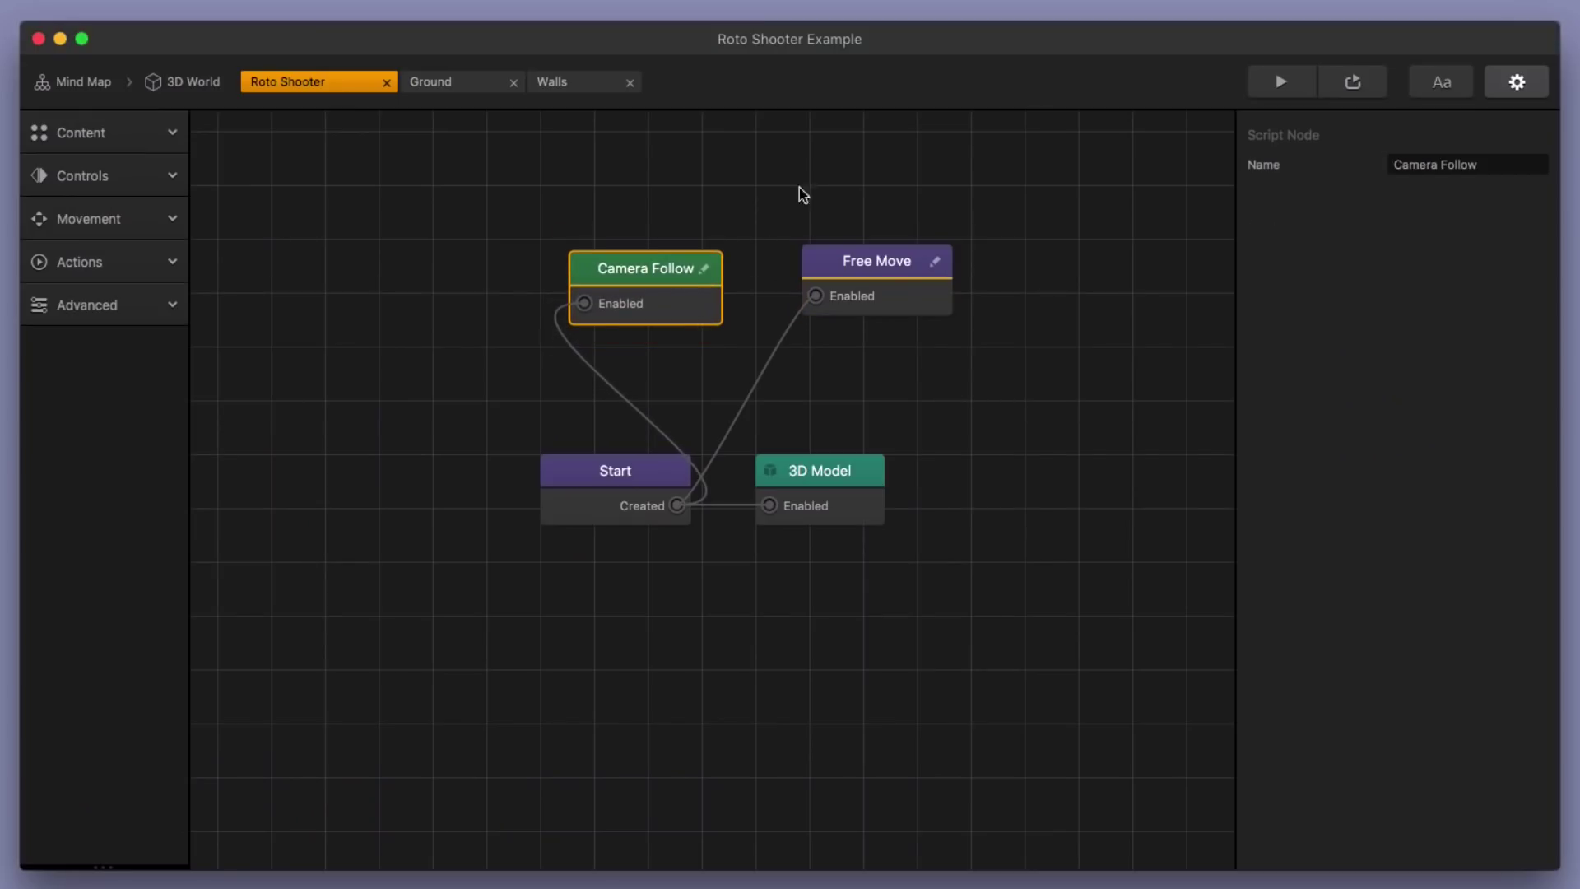
Save the project, preview the game to test the character's movement, and exit the preview
{"action": "key", "text": "super+s"}
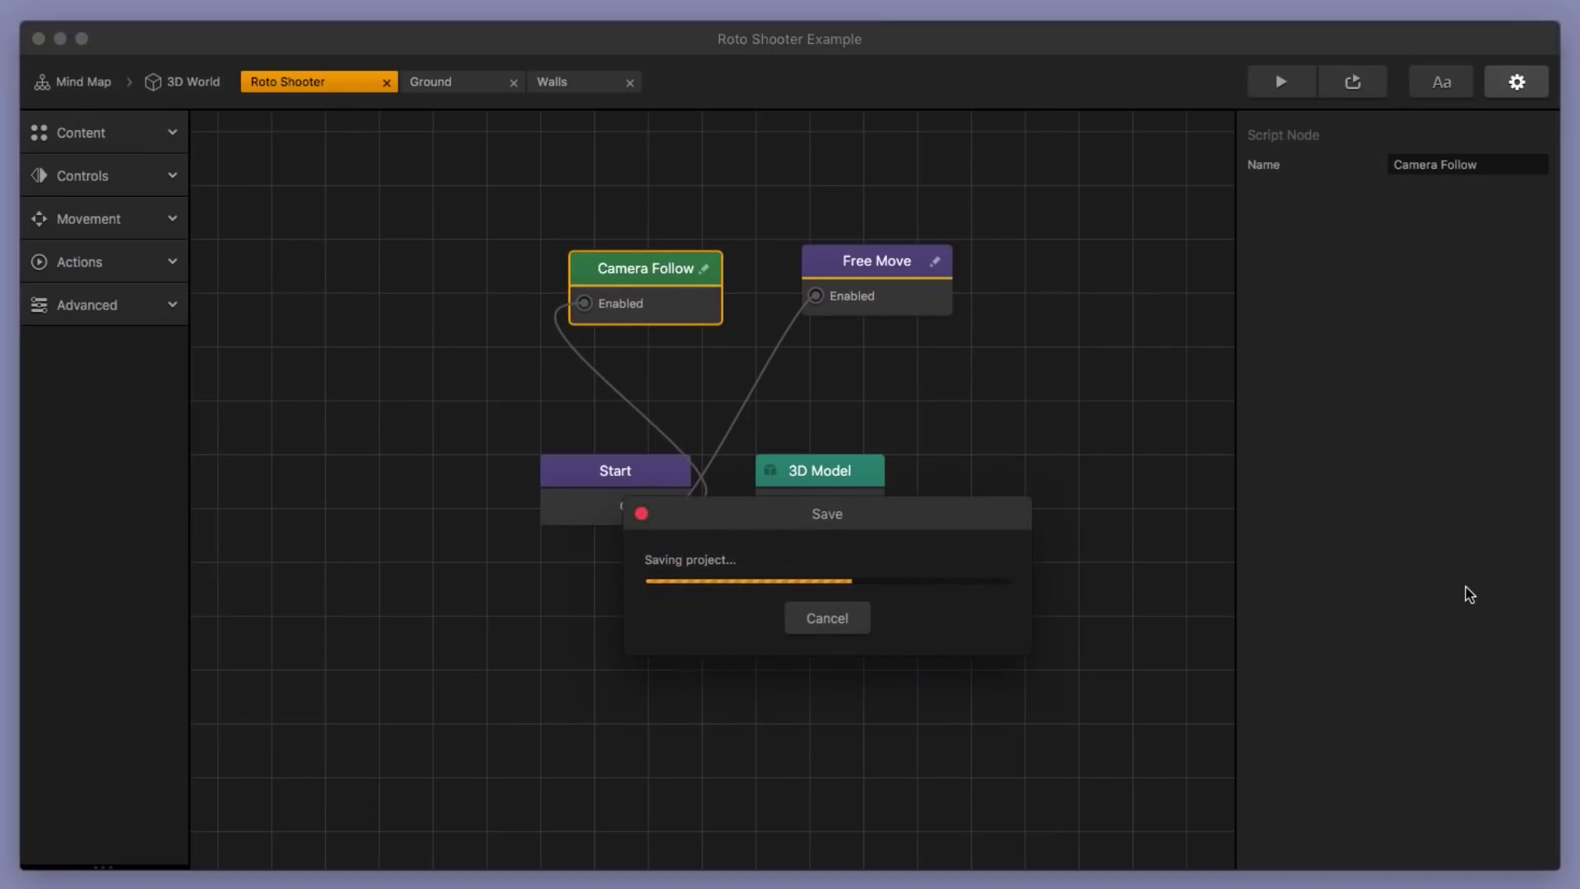
{"action": "left_click", "coordinate": [1276, 83]}
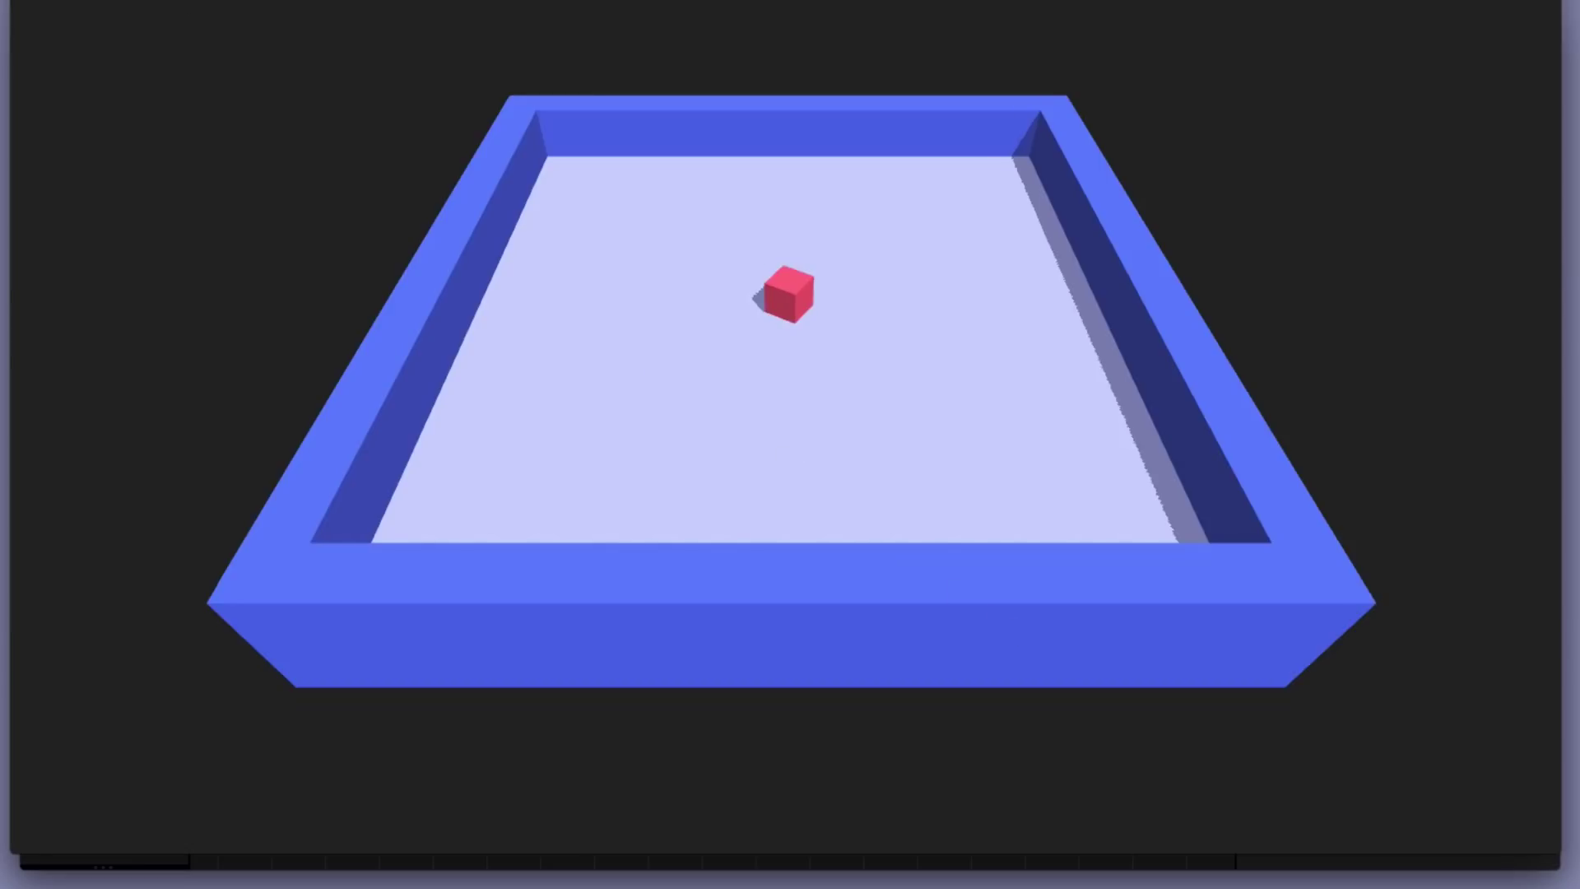
{"action": "key", "text": "Escape"}
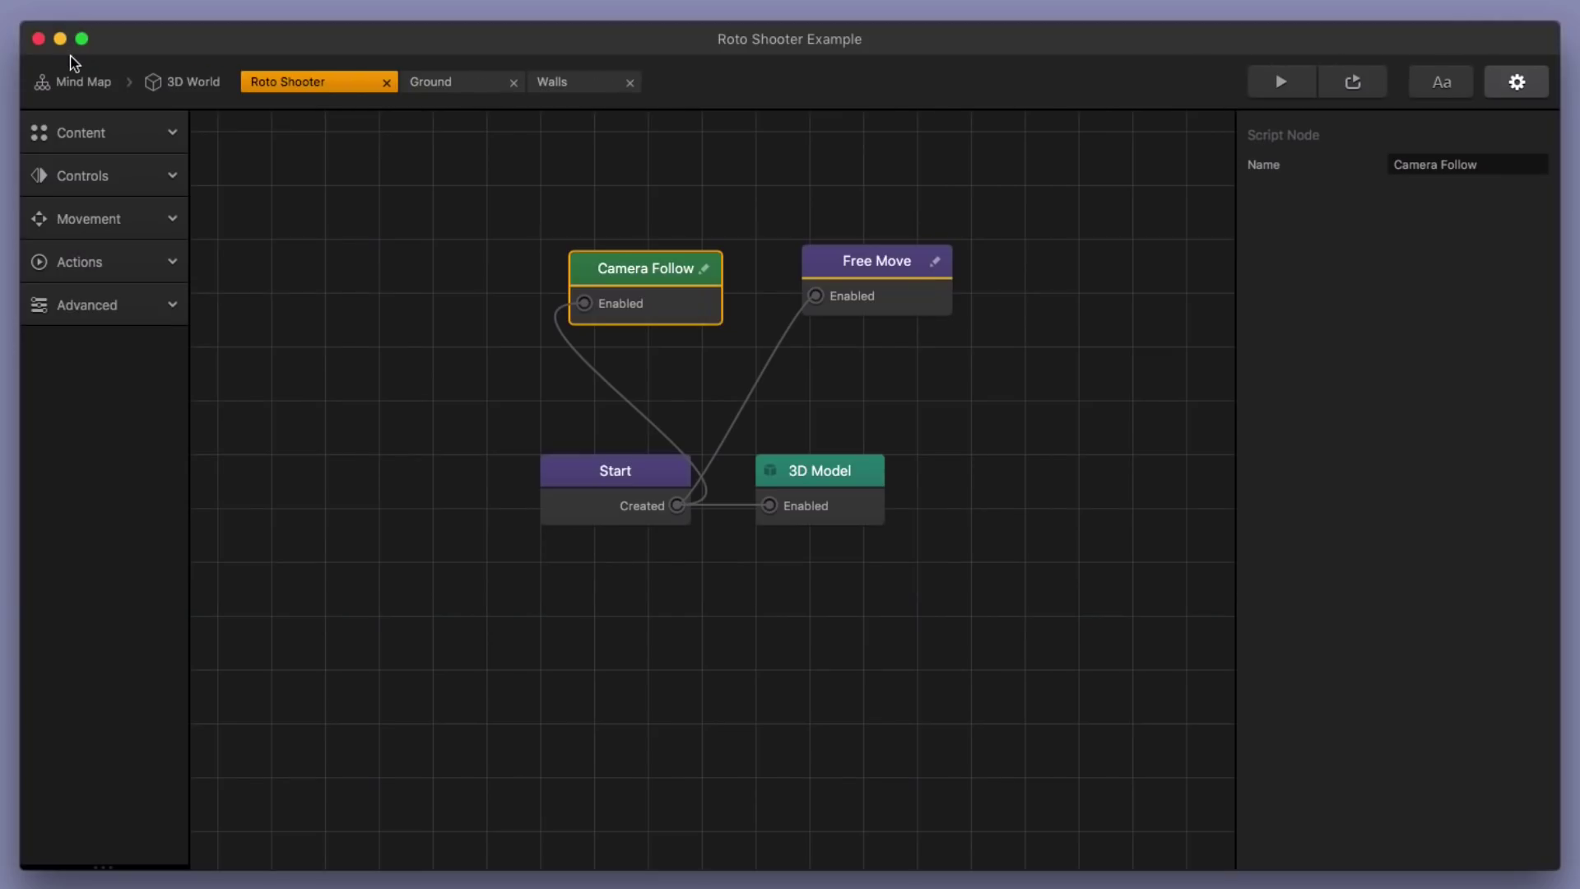
Set the 3D World camera's Position Follow to Character
{"action": "left_click", "coordinate": [183, 82]}
{"action": "left_click", "coordinate": [288, 183]}
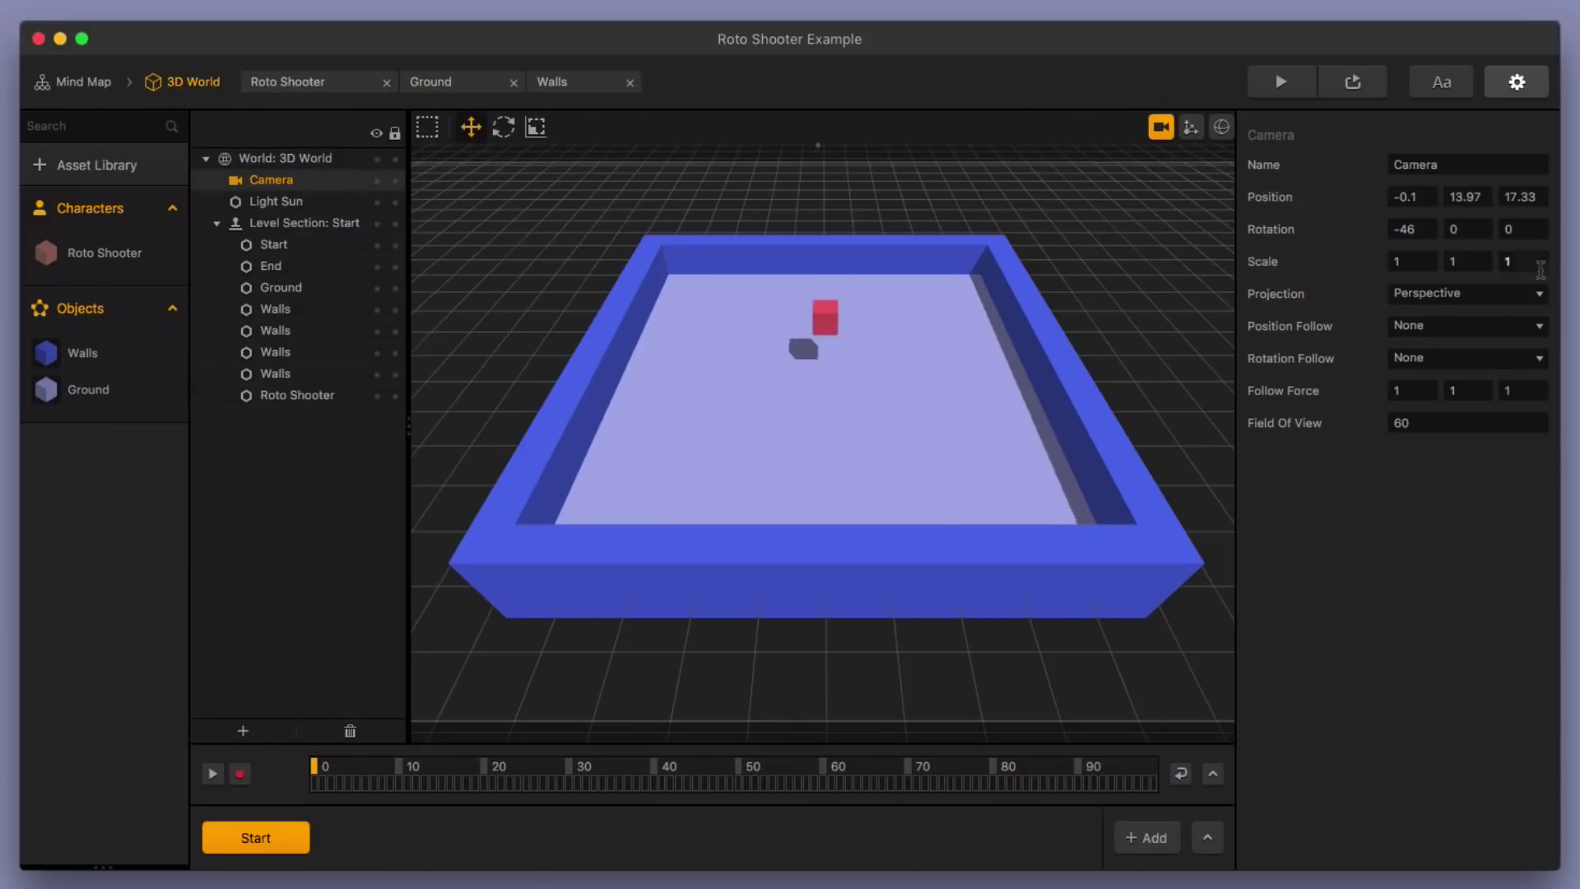
{"action": "left_click", "coordinate": [1436, 331]}
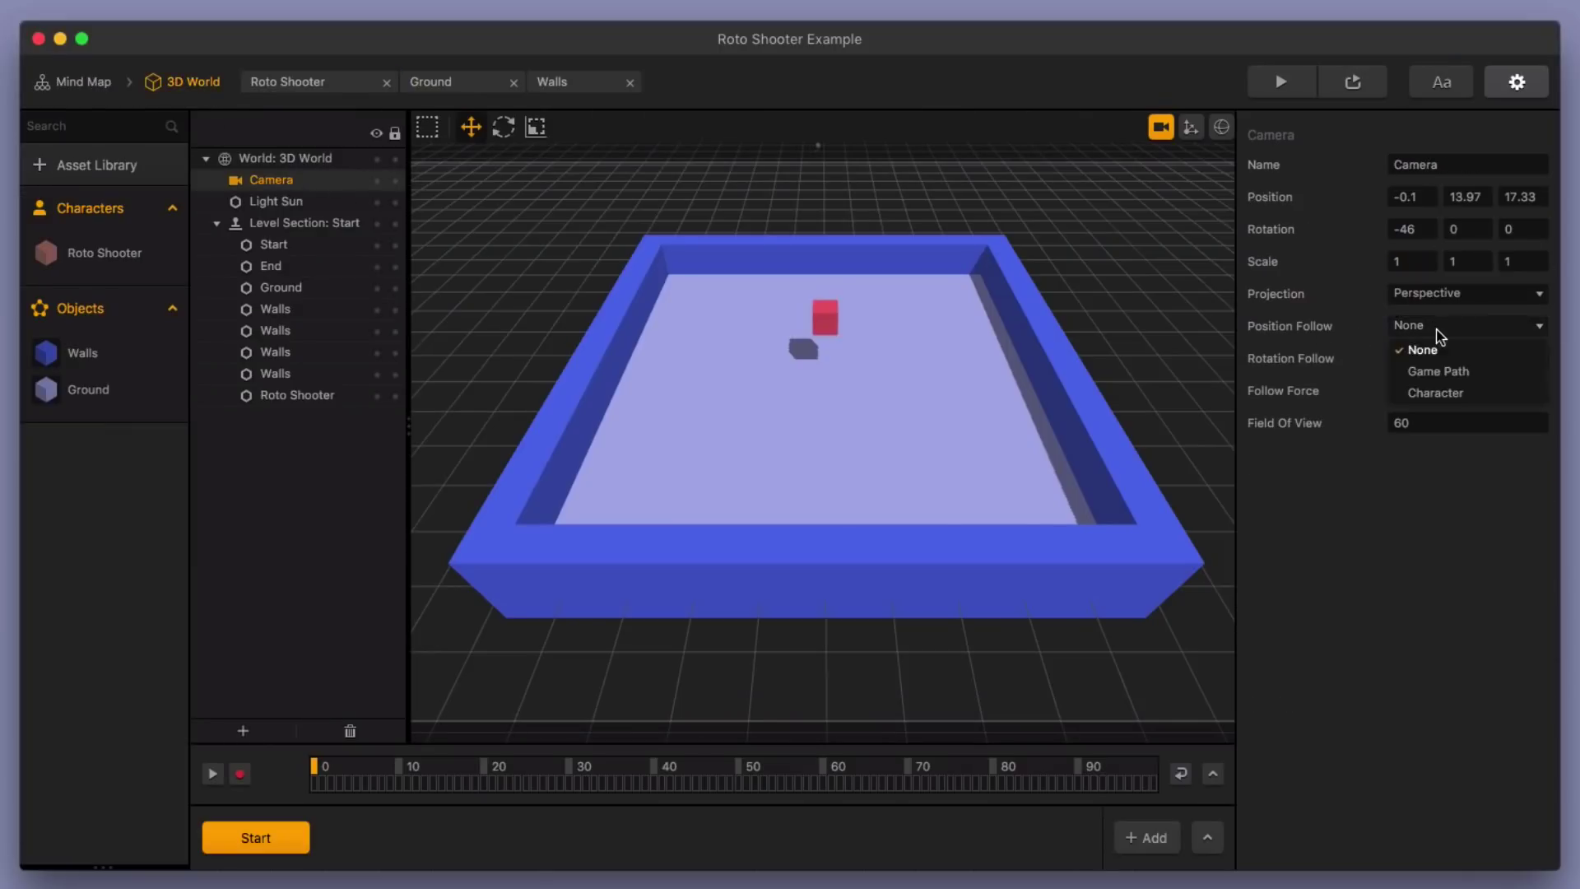
{"action": "left_click", "coordinate": [1461, 392]}
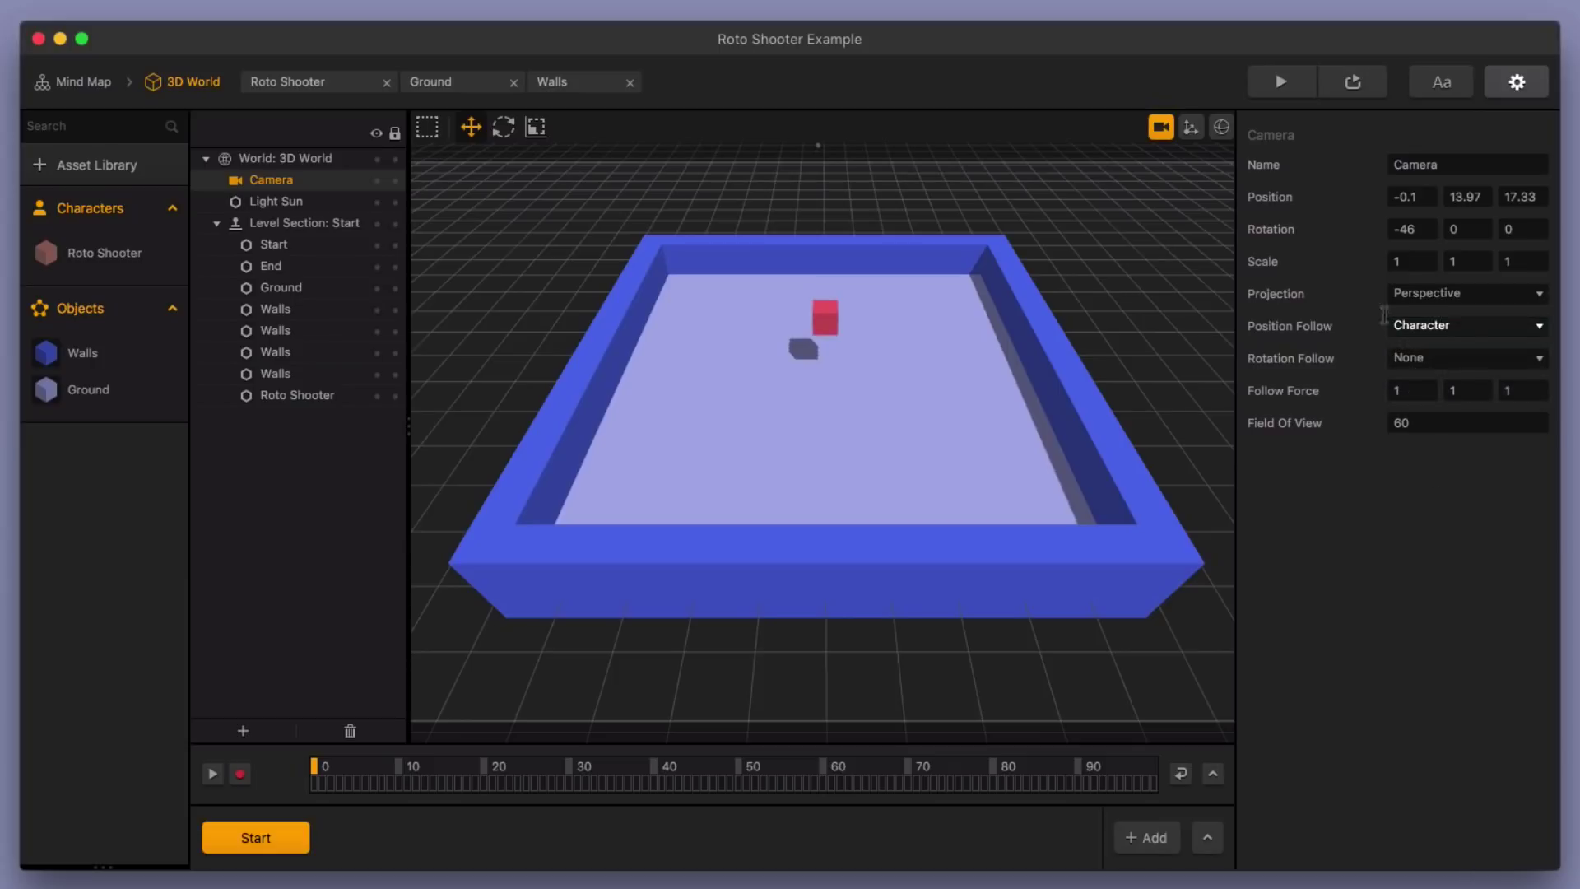
Preview the game and swipe repeatedly across the arena to test the character's rotation and the camera follow
{"action": "left_click", "coordinate": [1281, 82]}
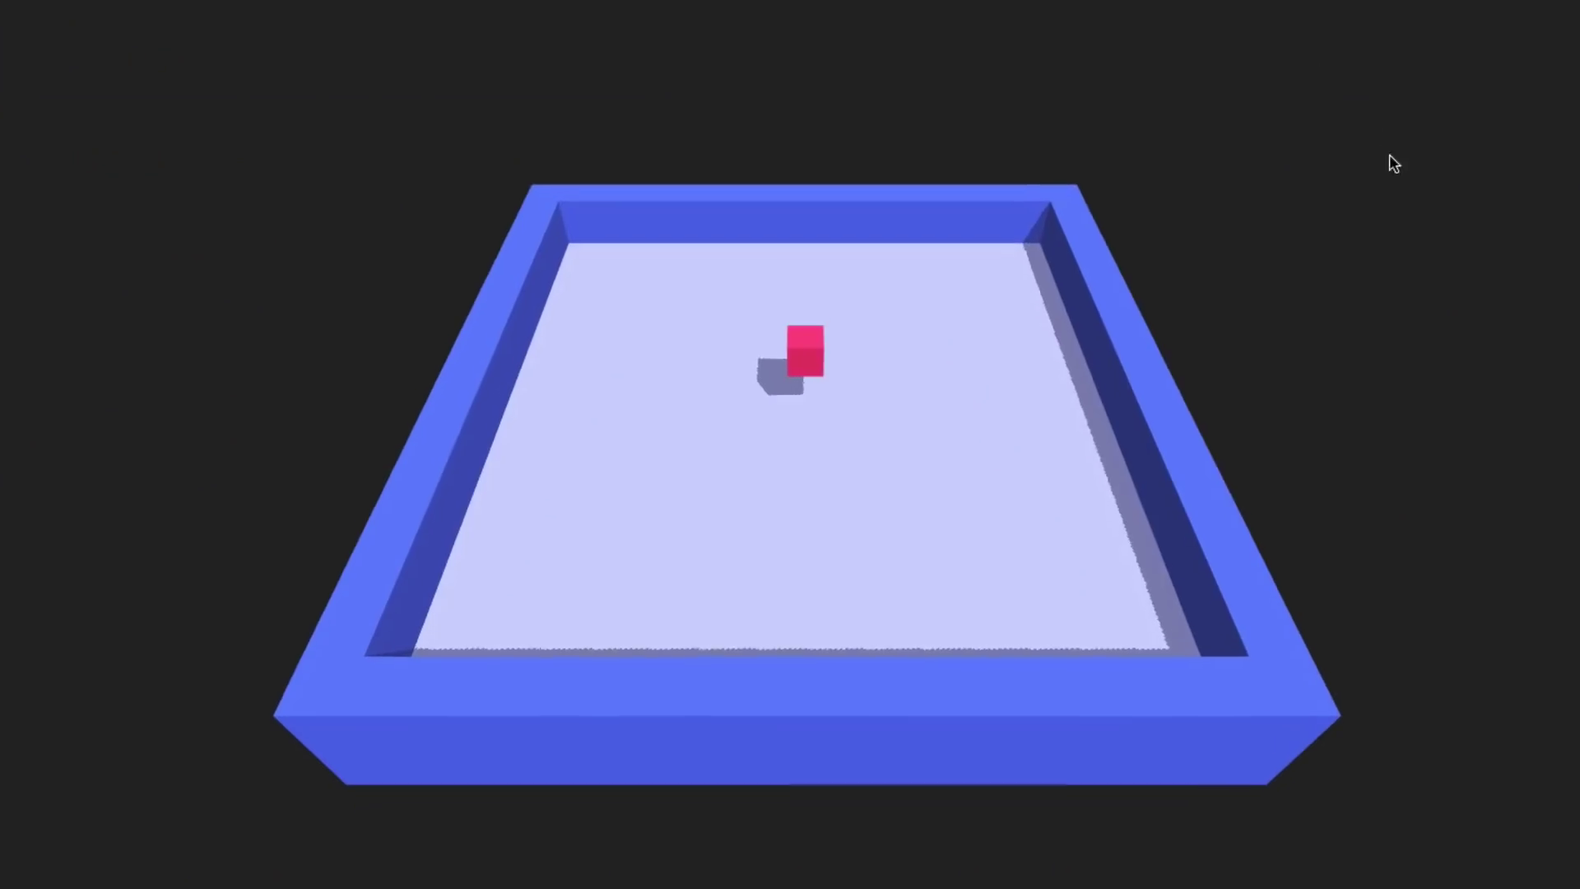
{"action": "left_click_drag", "start_coordinate": [743, 524], "coordinate": [1515, 543]}
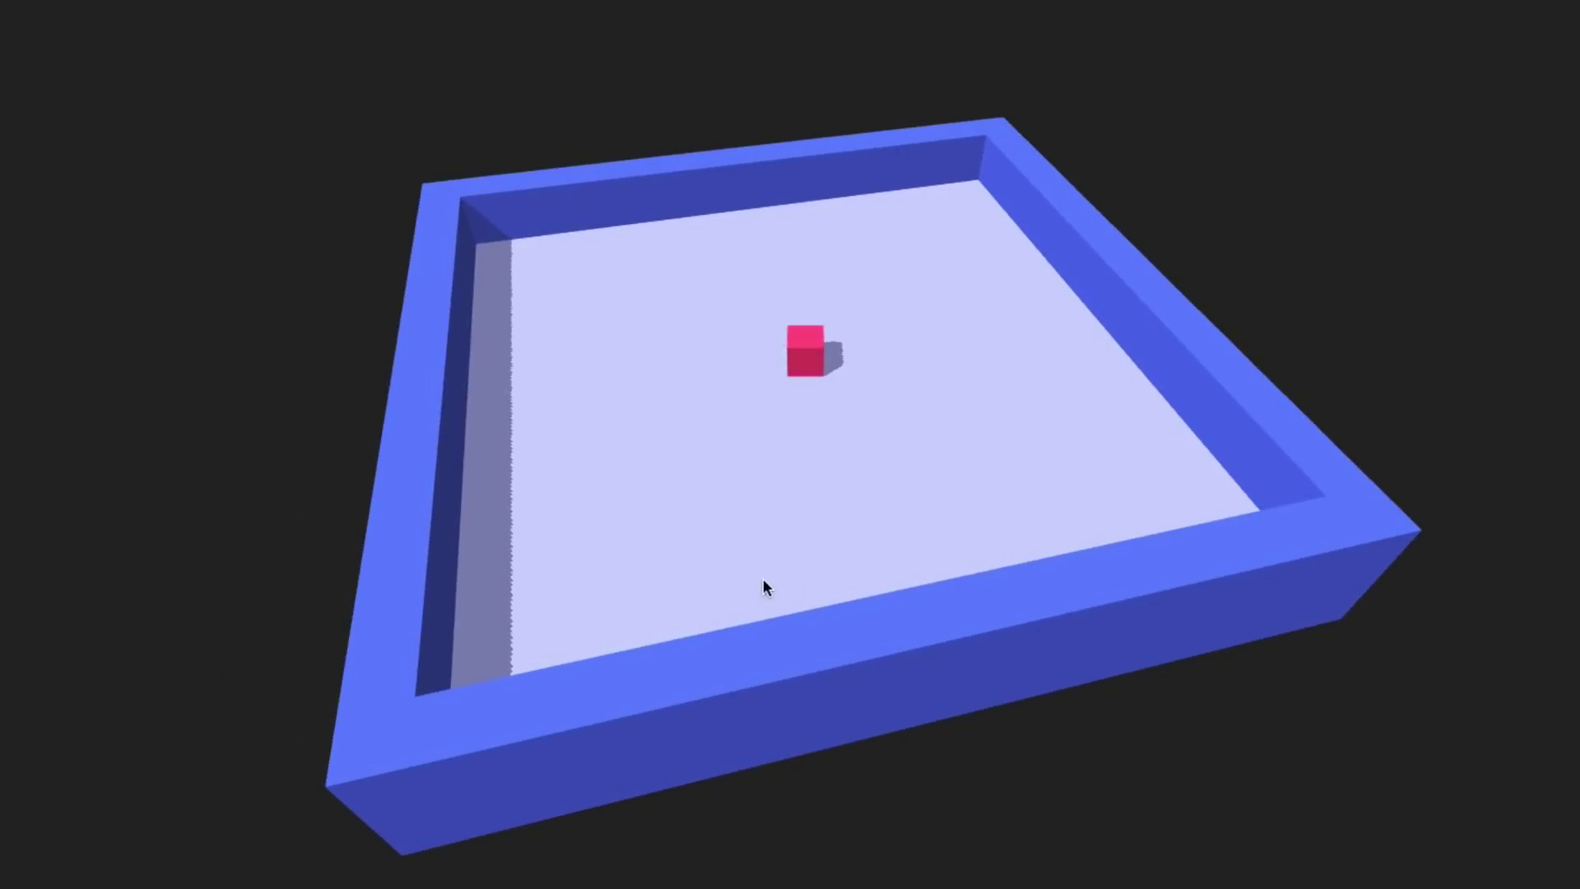
{"action": "left_click_drag", "start_coordinate": [763, 579], "coordinate": [1182, 574]}
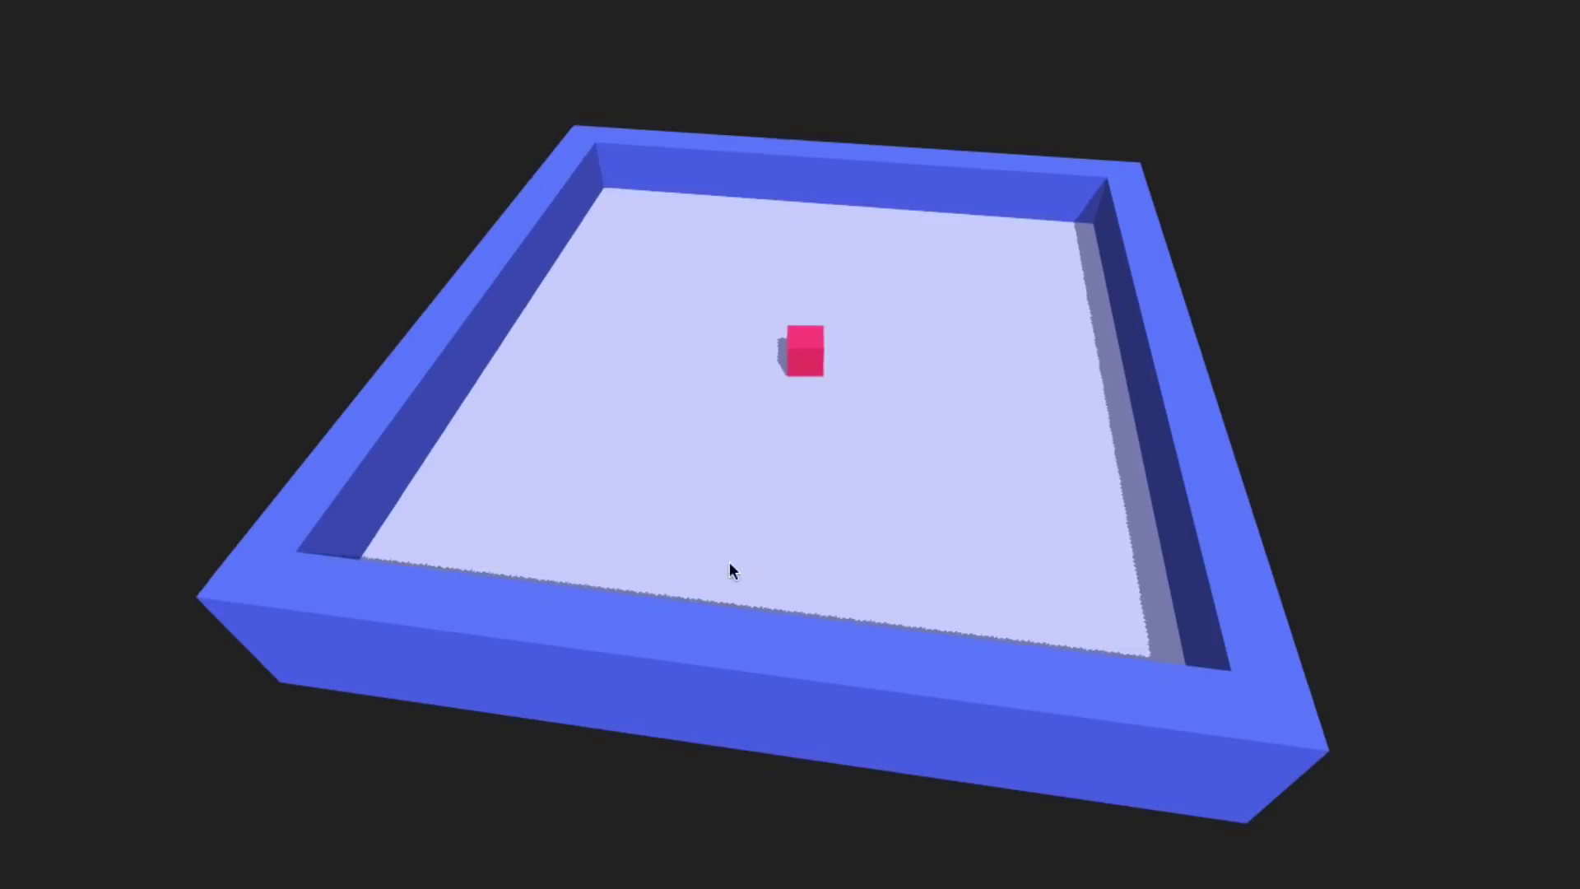
{"action": "left_click_drag", "start_coordinate": [730, 565], "coordinate": [966, 639]}
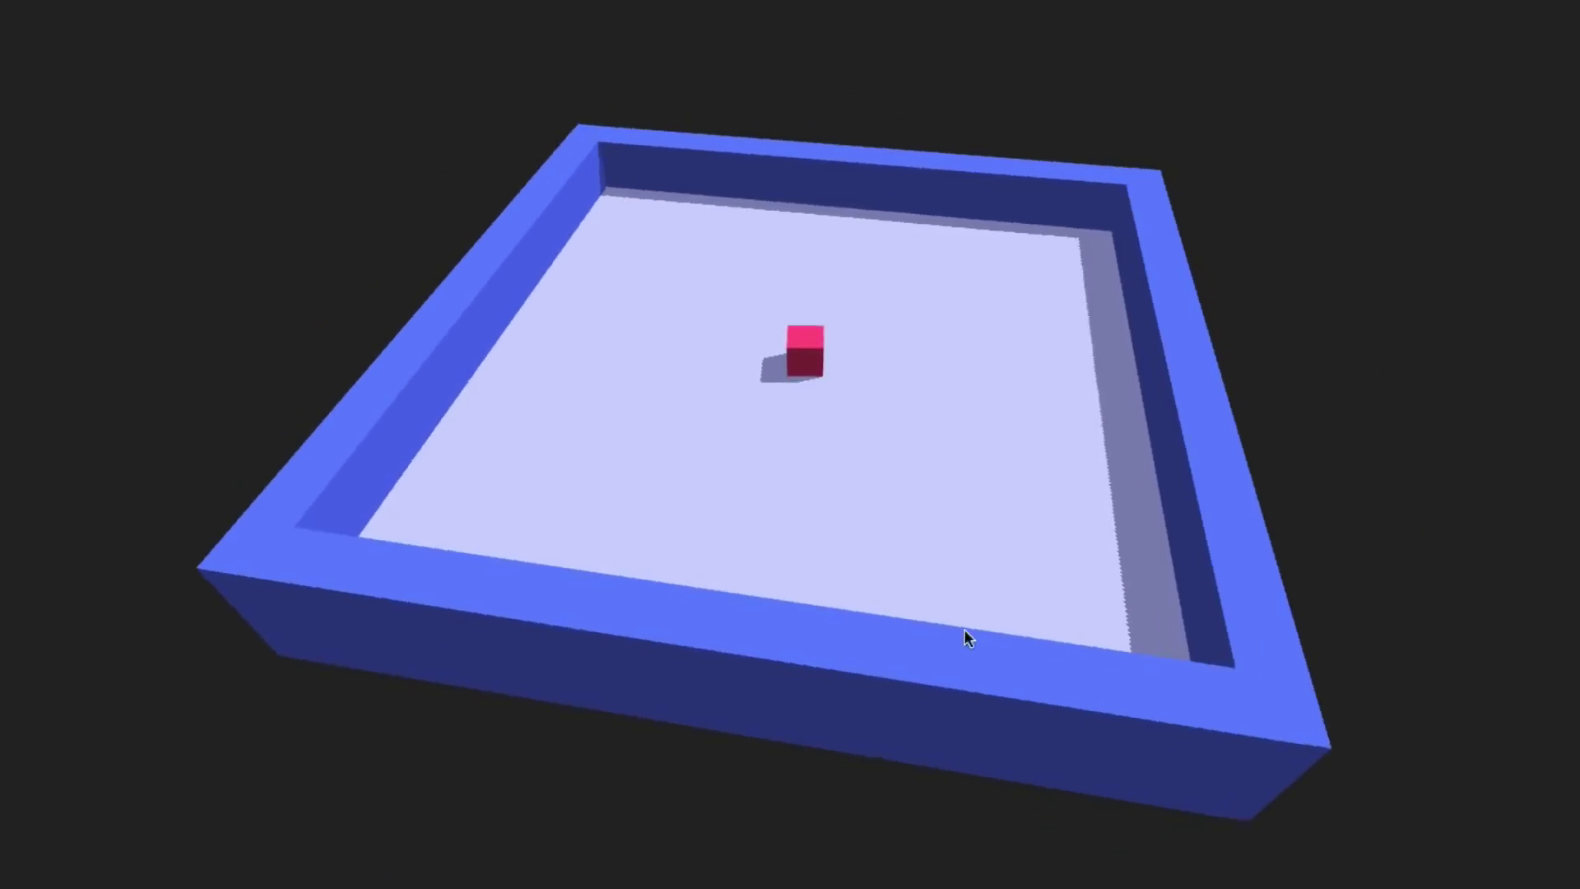